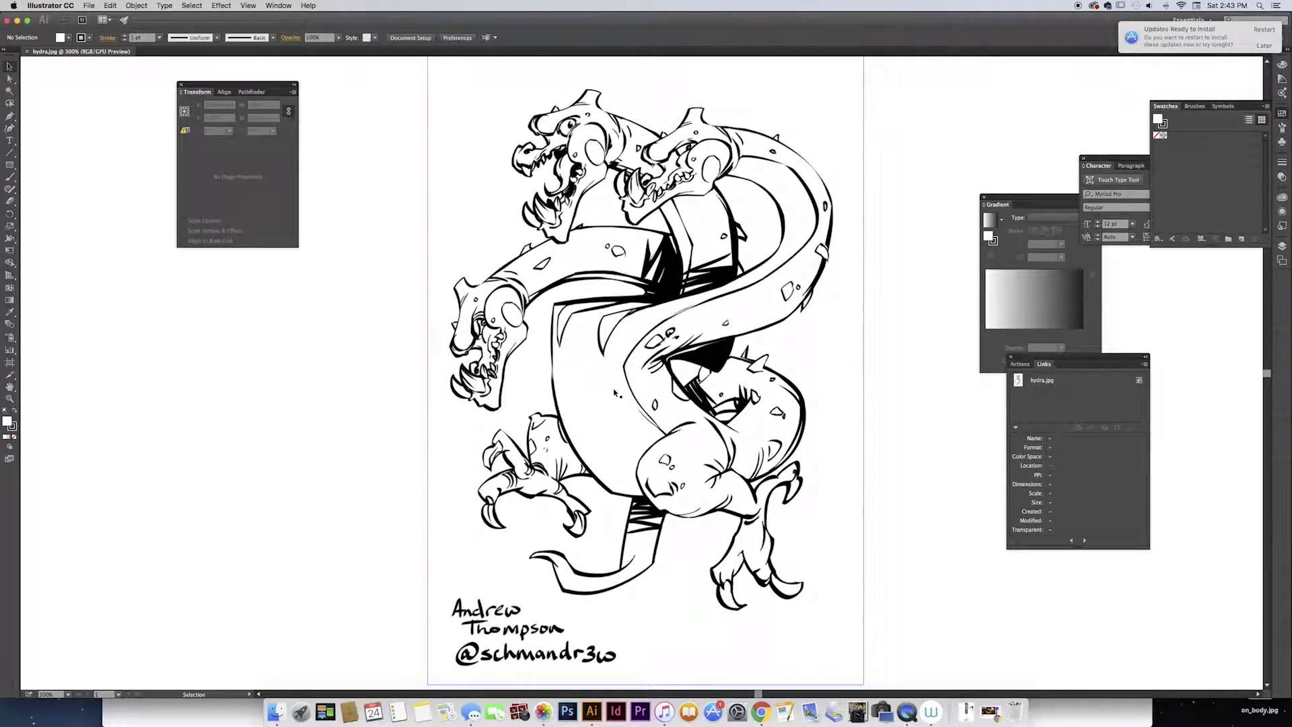
pyautogui.press('space')
pyautogui.moveTo(646, 350)
pyautogui.mouseDown()
pyautogui.moveTo(650, 448)
pyautogui.moveTo(659, 364)
pyautogui.mouseUp()
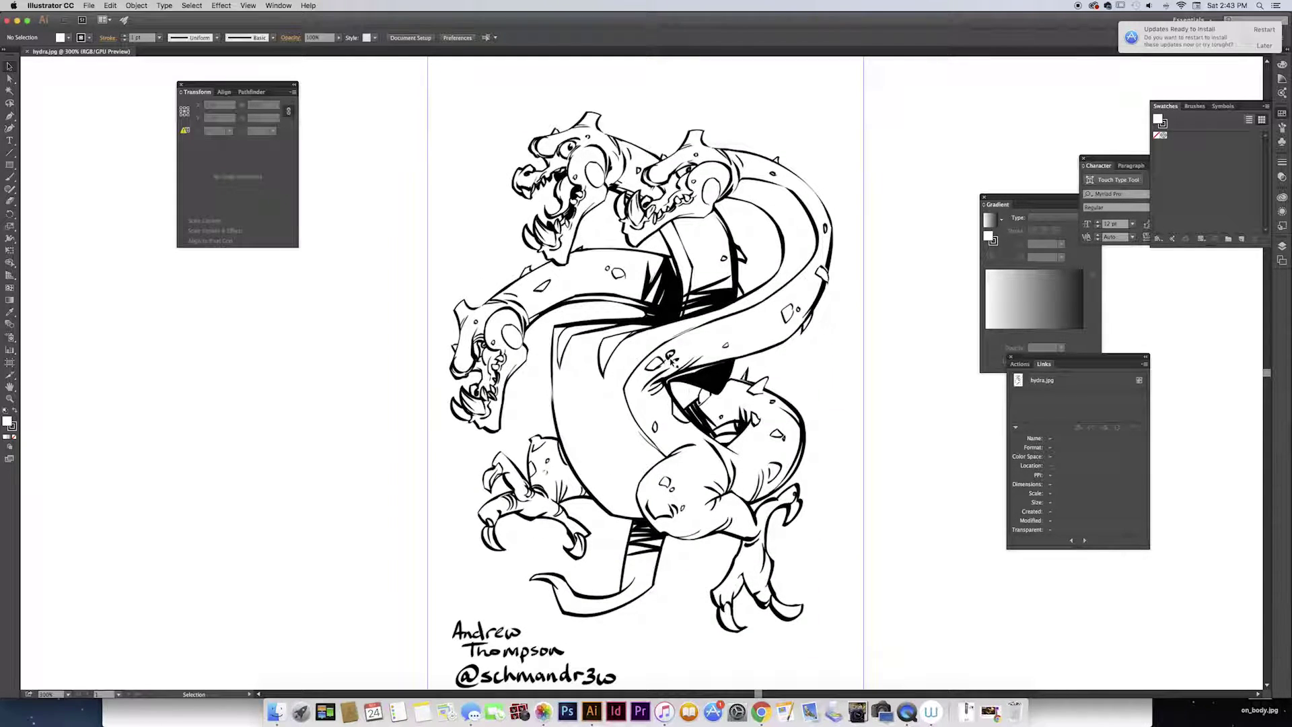
pyautogui.scroll(5, 658, 364)
pyautogui.scroll(5, 733, 445)
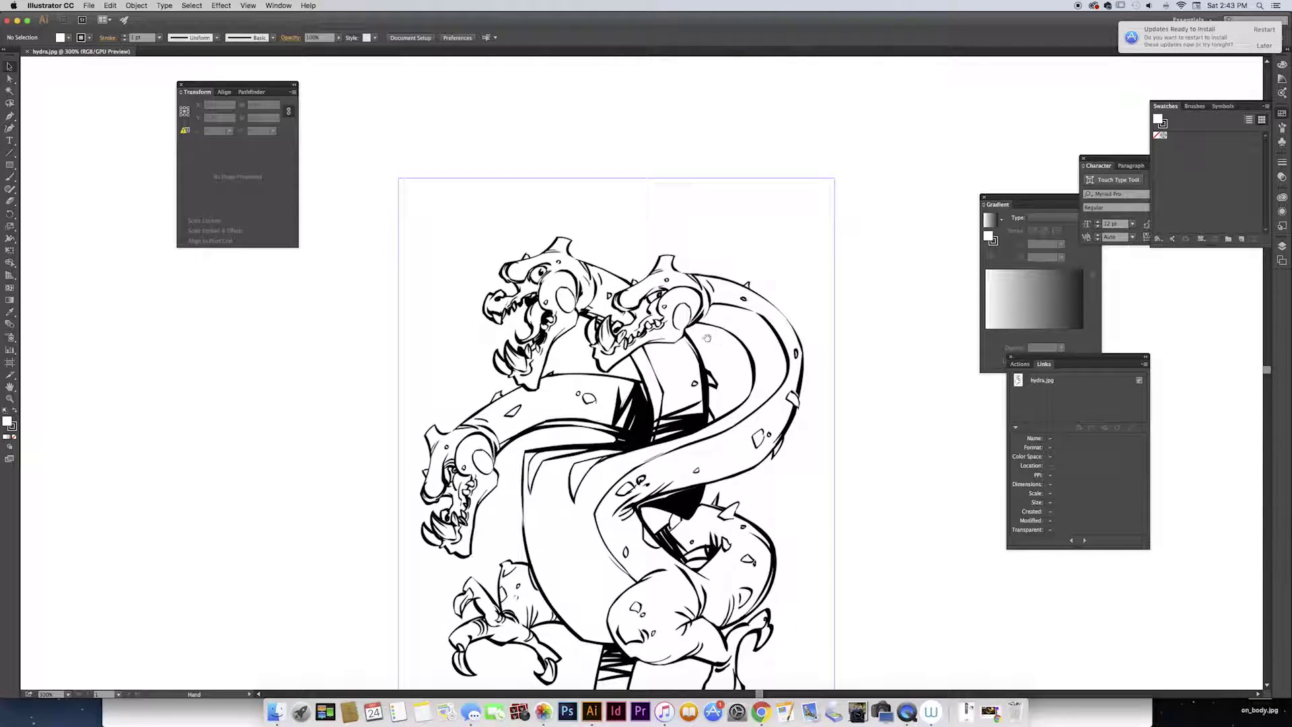
pyautogui.press('space')
pyautogui.moveTo(719, 397); pyautogui.dragTo(724, 294)
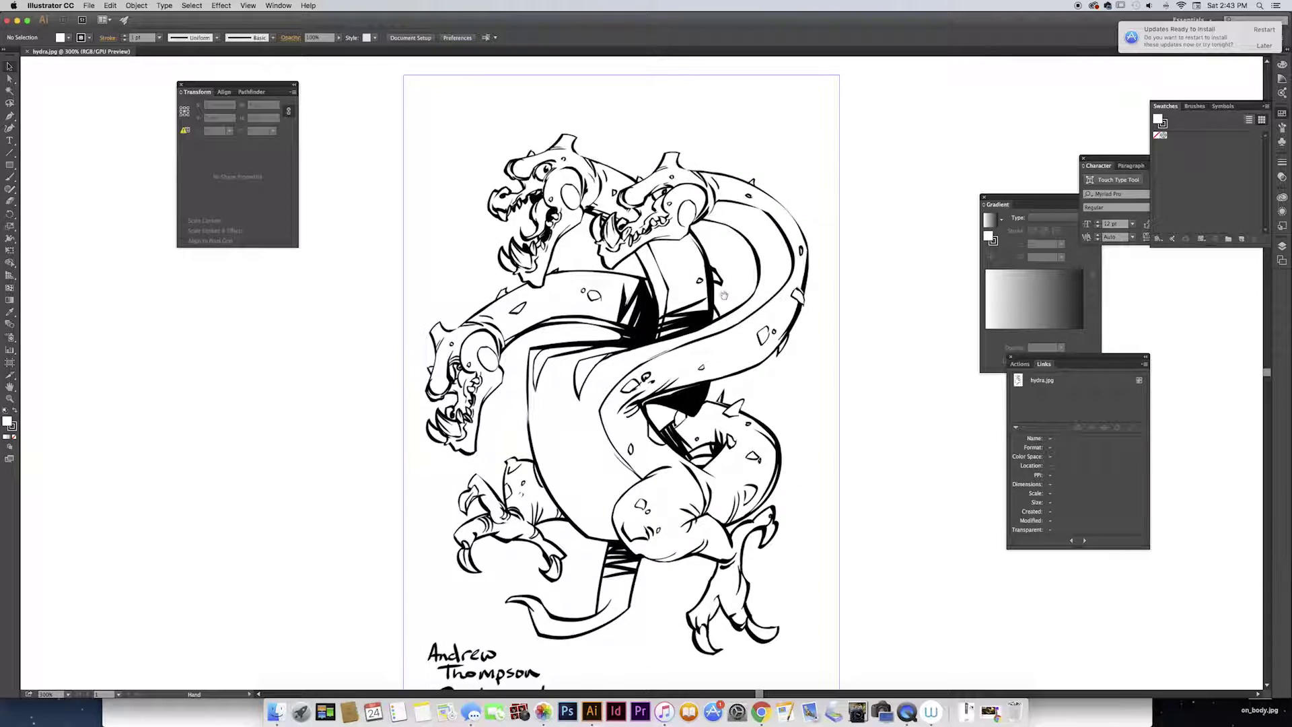
pyautogui.scroll(3, 681, 347)
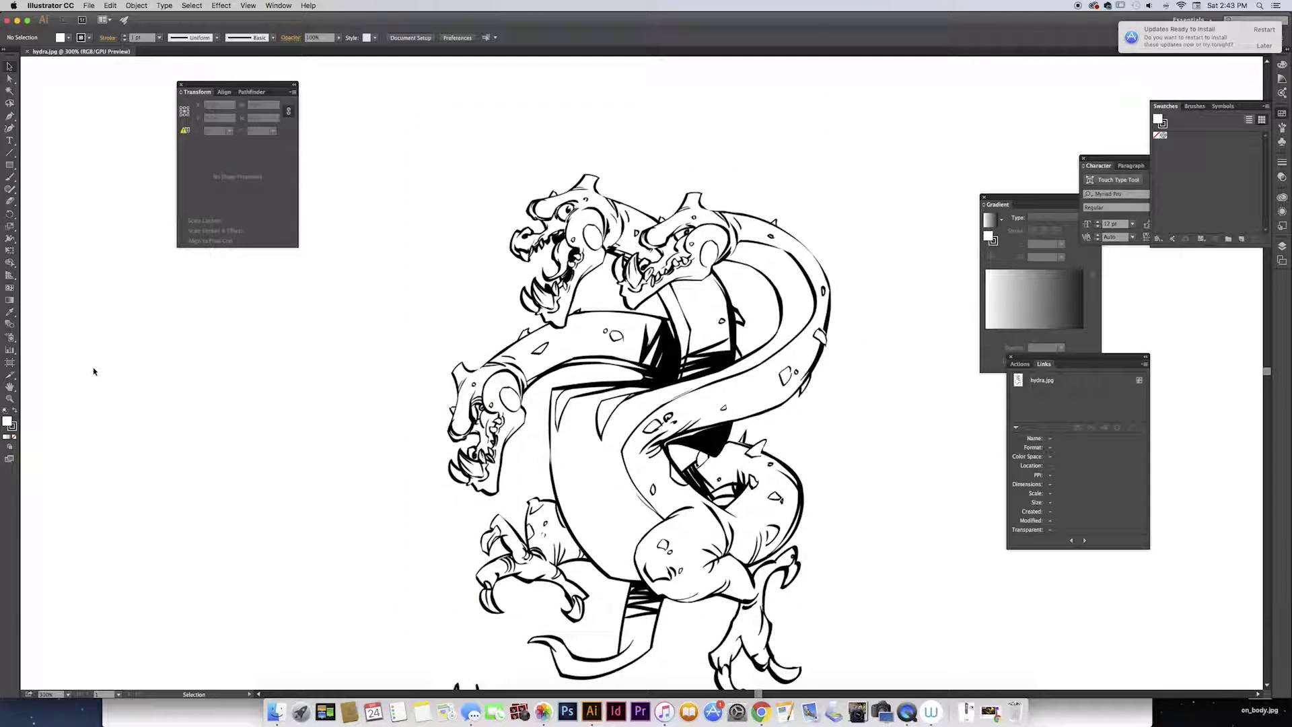
# Create a four-sided and an eight-sided polygon, each with a 50 px radius, beside the hydra artwork.
pyautogui.click(9, 164)
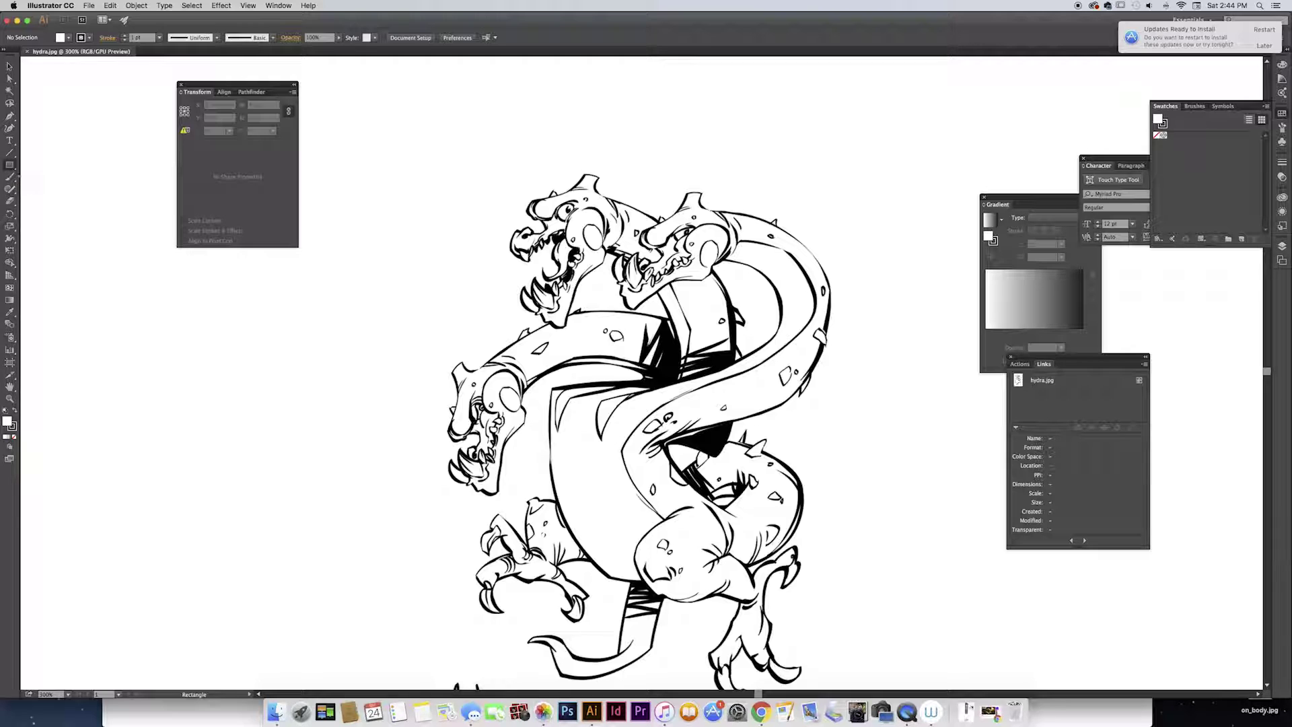
pyautogui.click(11, 169)
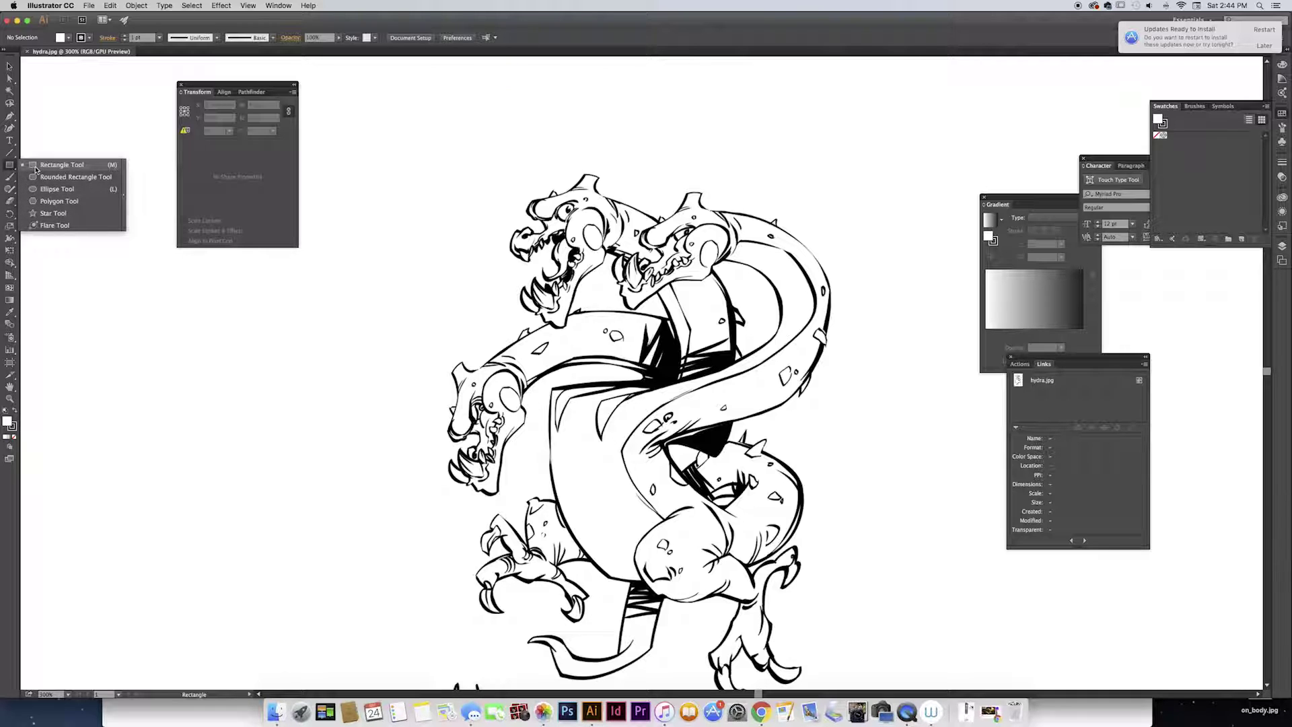
pyautogui.click(59, 202)
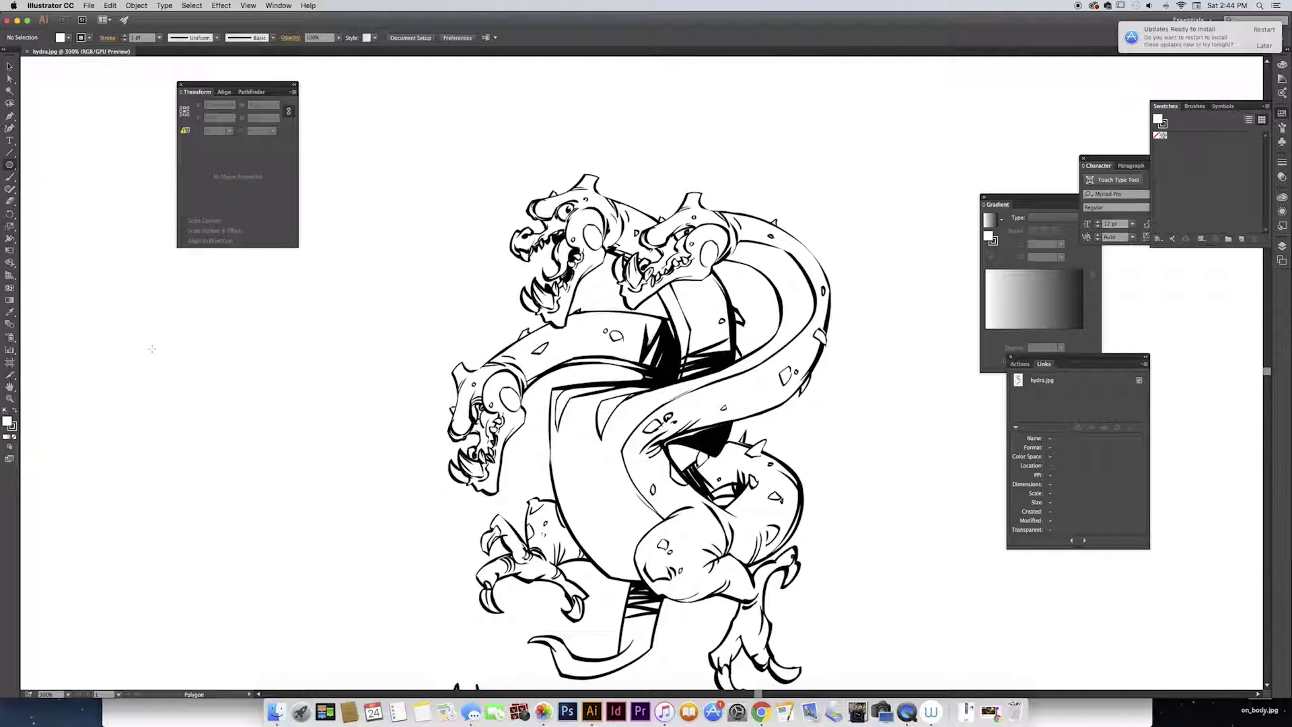
pyautogui.click(260, 352)
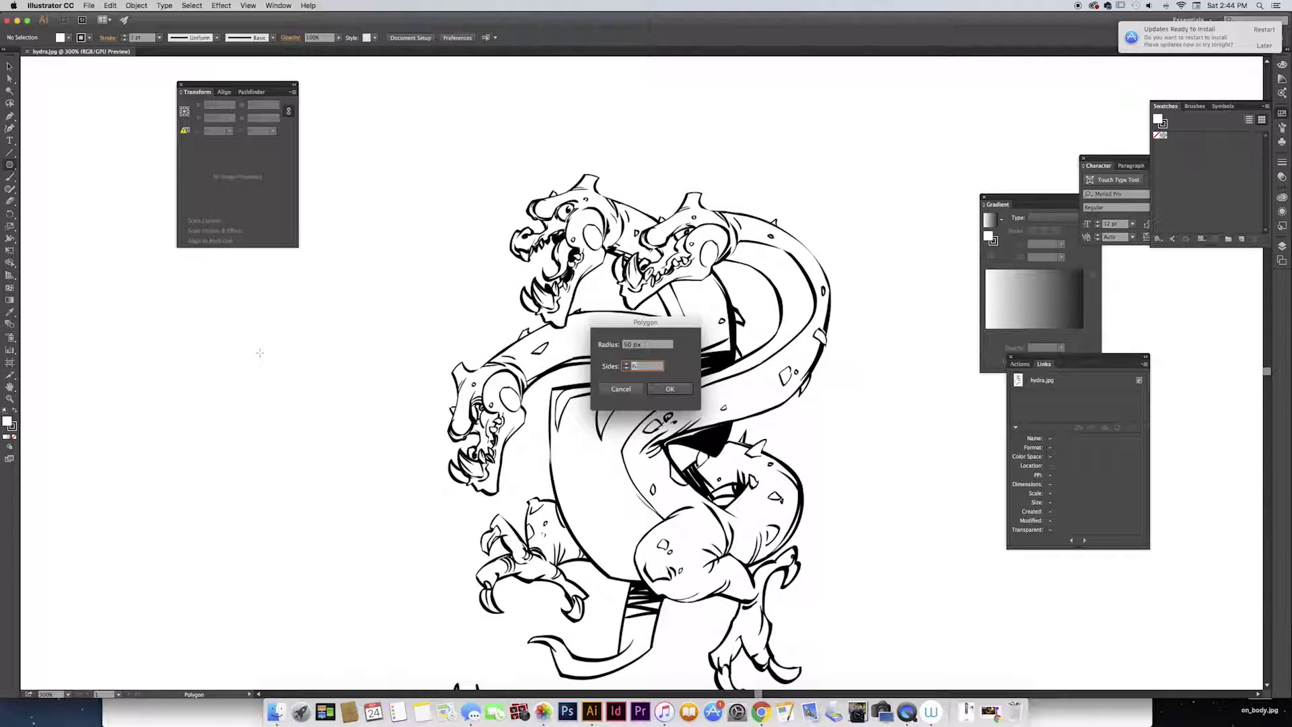
pyautogui.write('5')
pyautogui.click(627, 369)
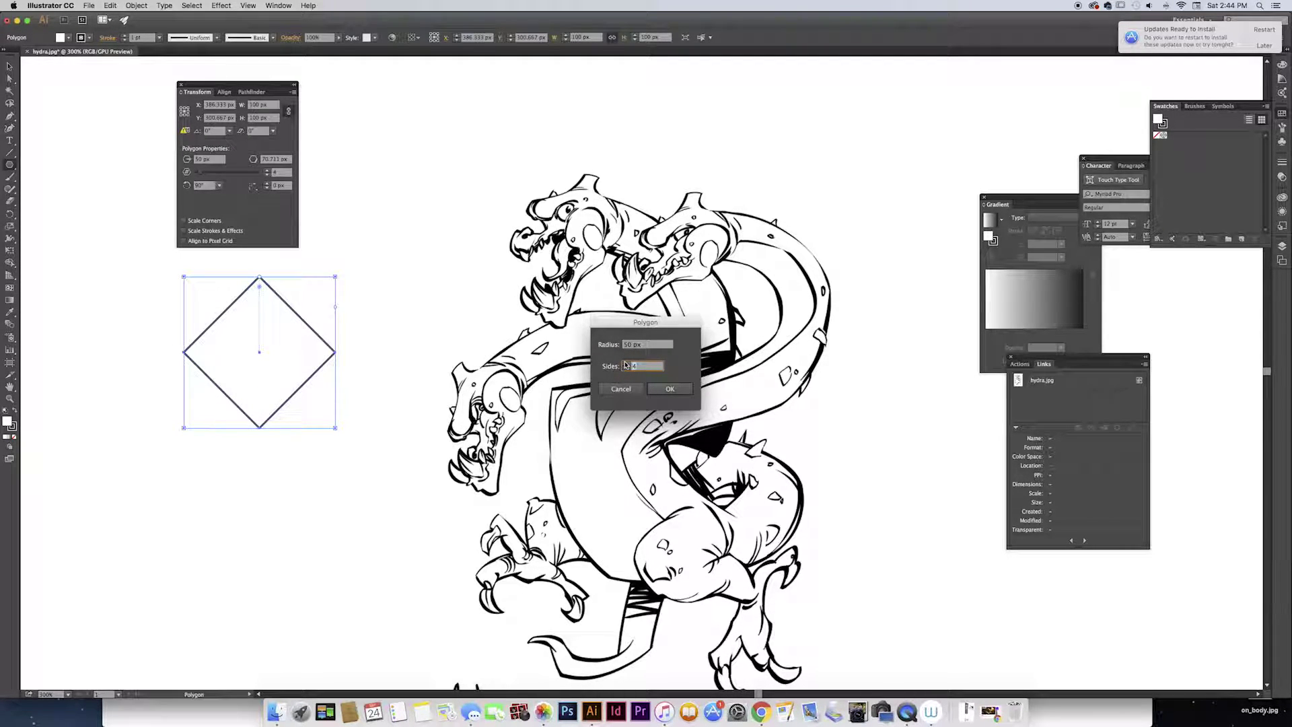
pyautogui.click(680, 391)
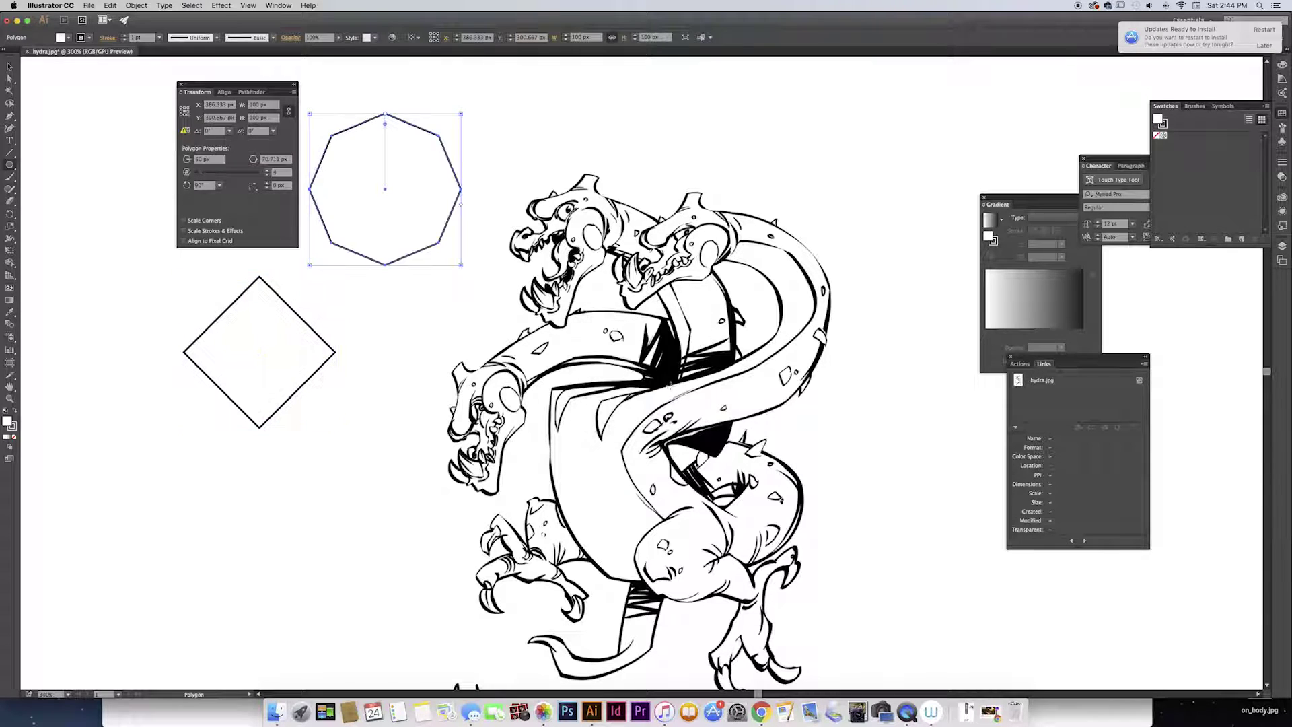
# Move the octagon toward the hydra and scale it down to about 95 px wide.
pyautogui.click(11, 66)
pyautogui.scroll(5, 459, 246)
pyautogui.hscroll(-3, 458, 245)
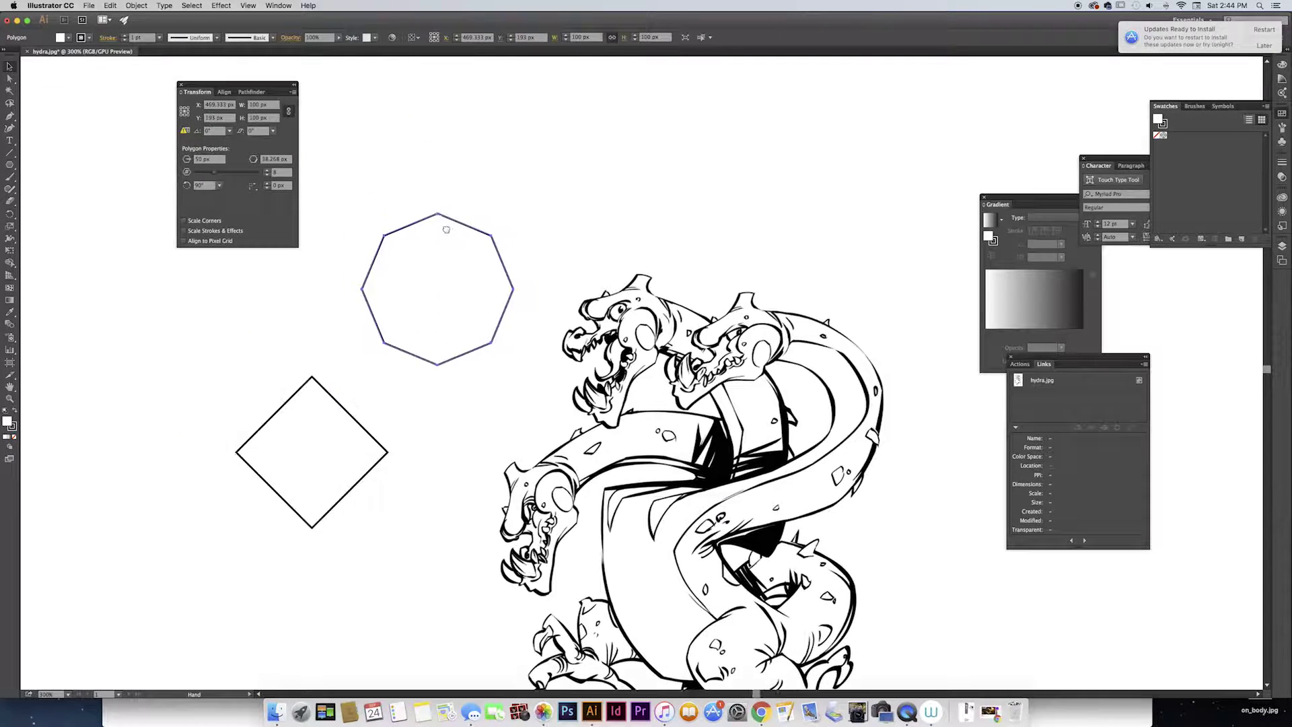
pyautogui.moveTo(522, 231); pyautogui.dragTo(514, 239)
pyautogui.moveTo(460, 246); pyautogui.dragTo(554, 158)
pyautogui.moveTo(361, 307); pyautogui.dragTo(413, 349)
pyautogui.moveTo(542, 256); pyautogui.dragTo(496, 349)
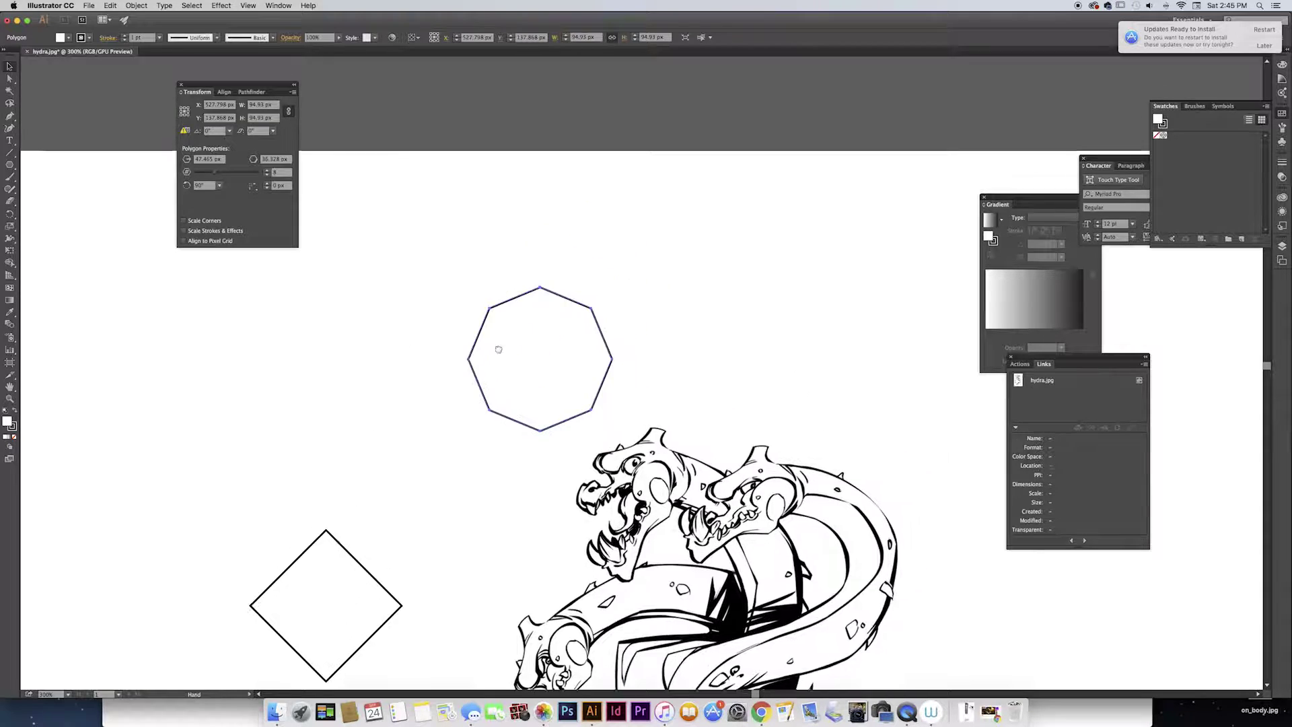
# Arrange the two polygons in a column with the octagon directly above the diamond.
pyautogui.moveTo(378, 312); pyautogui.dragTo(514, 249)
pyautogui.moveTo(674, 297); pyautogui.dragTo(533, 320)
pyautogui.moveTo(493, 493); pyautogui.dragTo(559, 442)
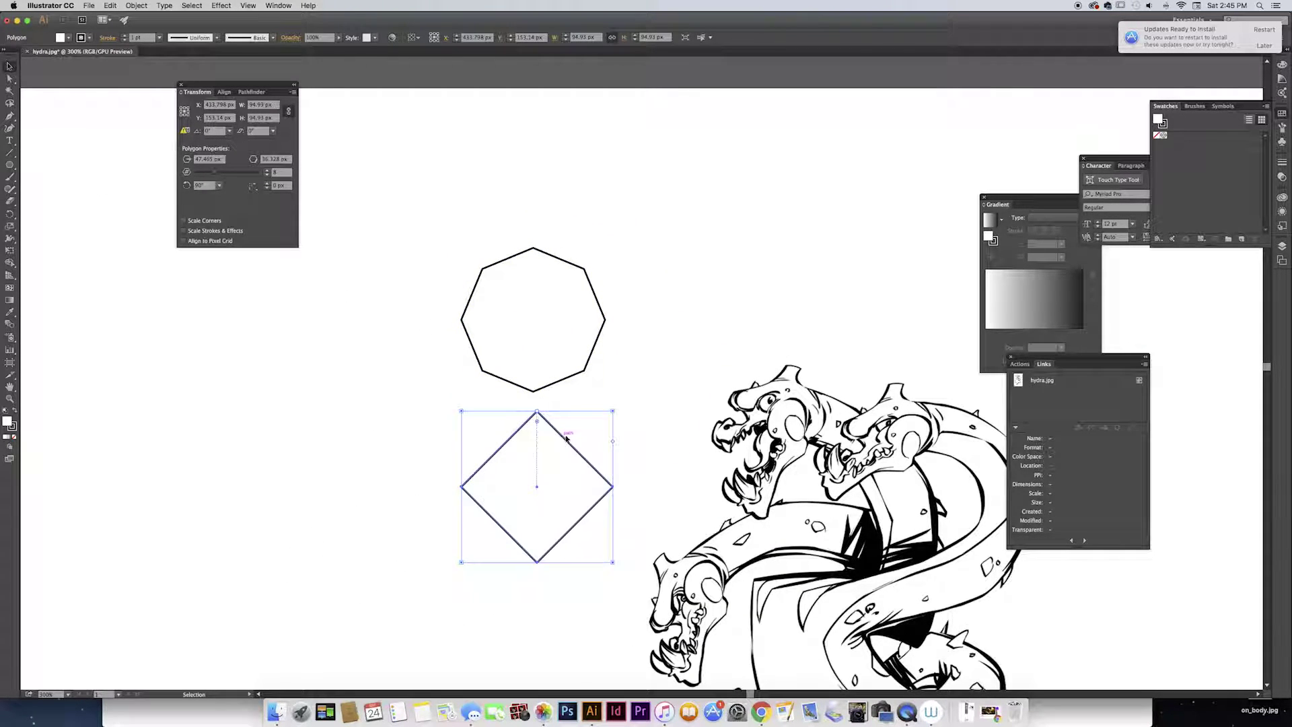
pyautogui.moveTo(636, 315); pyautogui.dragTo(618, 440)
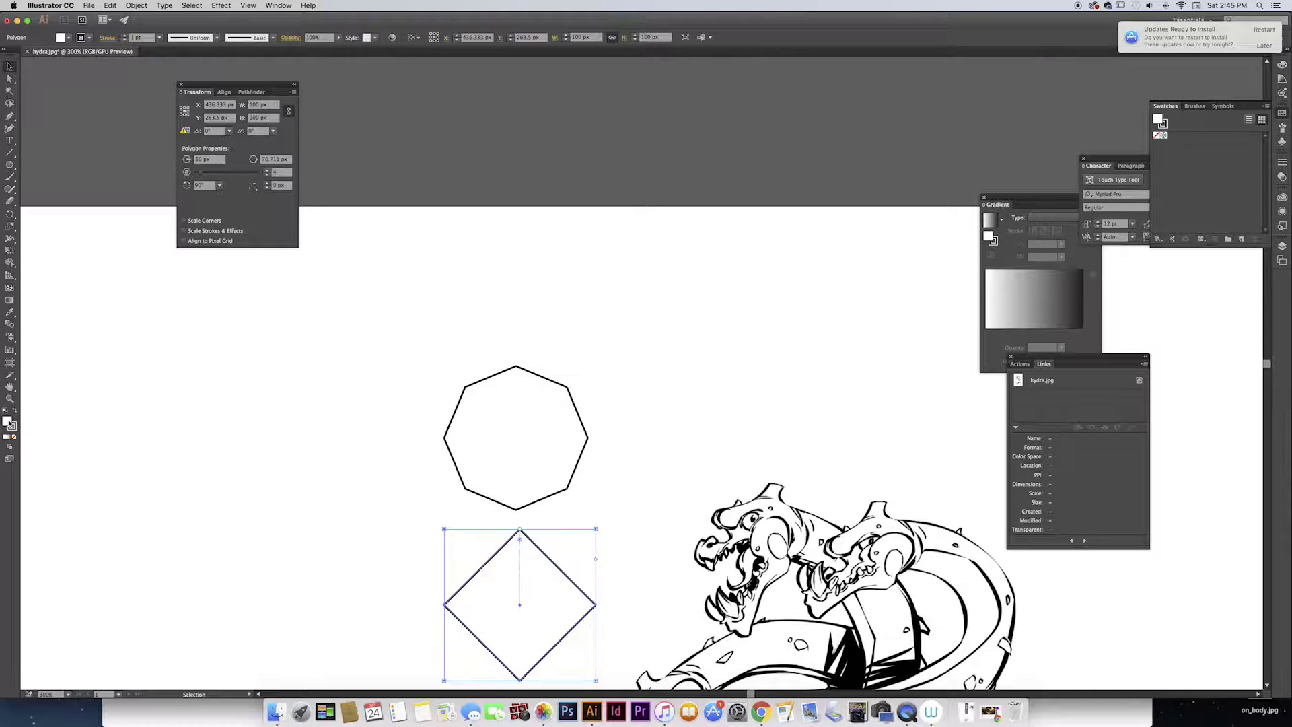
# Fill the diamond with the light pink colour FF9797.
pyautogui.doubleClick(8, 421)
pyautogui.moveTo(622, 315); pyautogui.dragTo(555, 316)
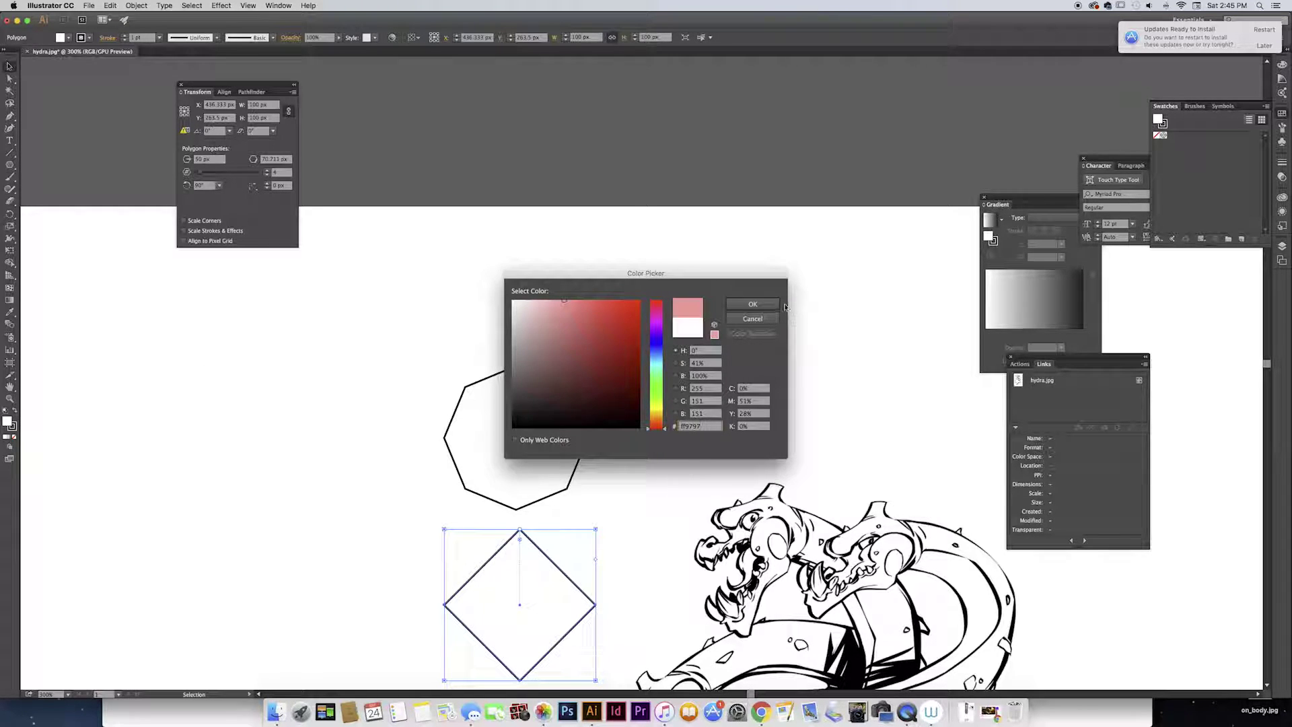
pyautogui.click(755, 305)
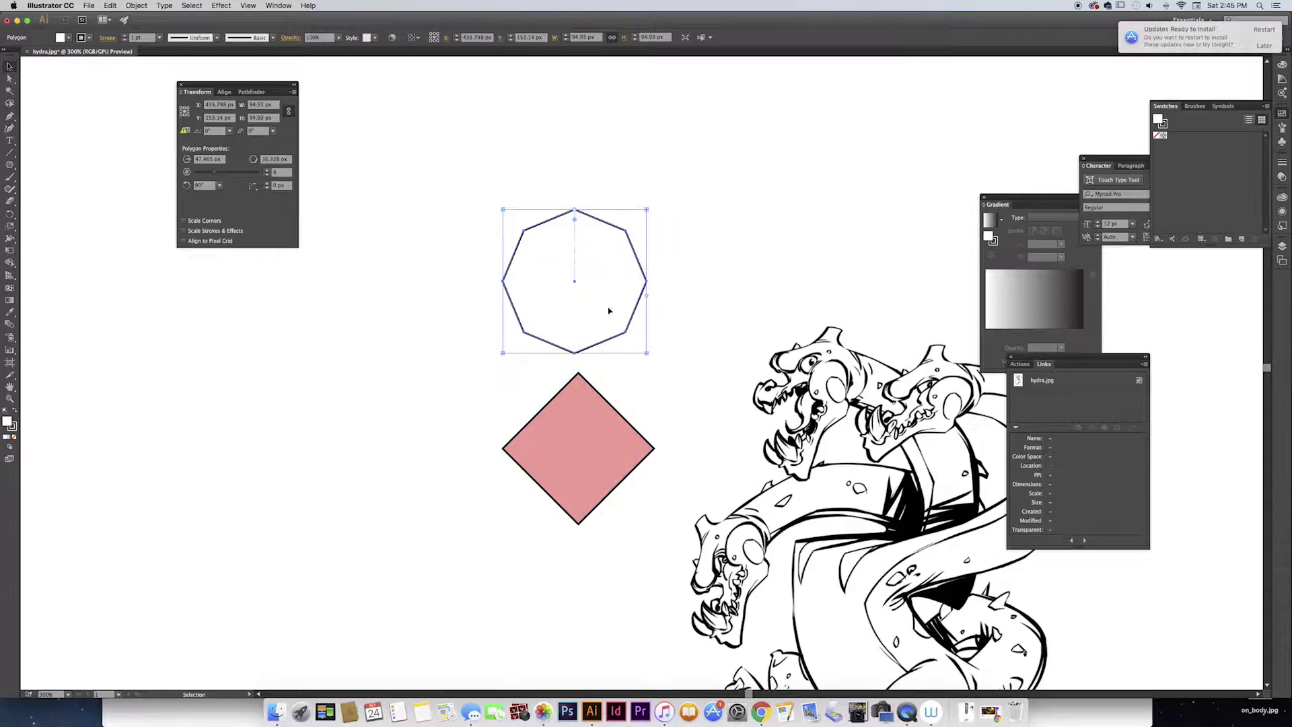
# Copy the diamond's pink fill onto the octagon with the Eyedropper.
pyautogui.press('i')
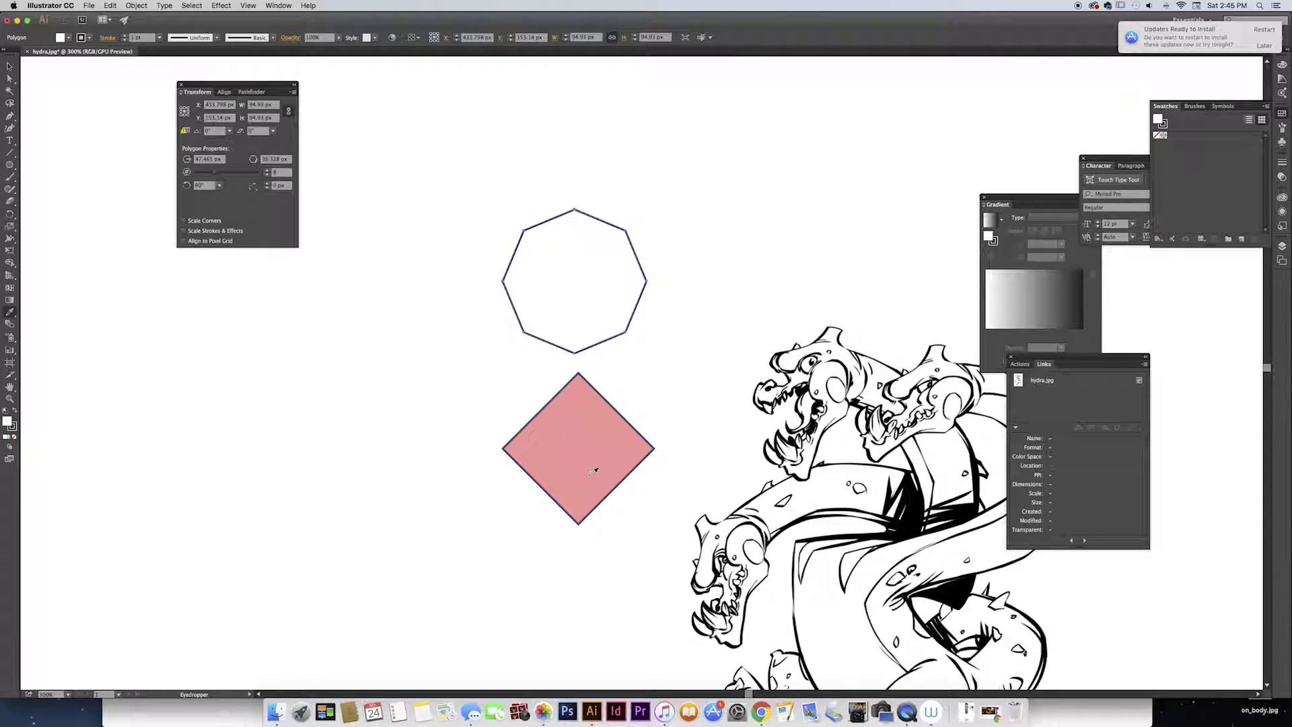
pyautogui.click(593, 439)
pyautogui.click(9, 66)
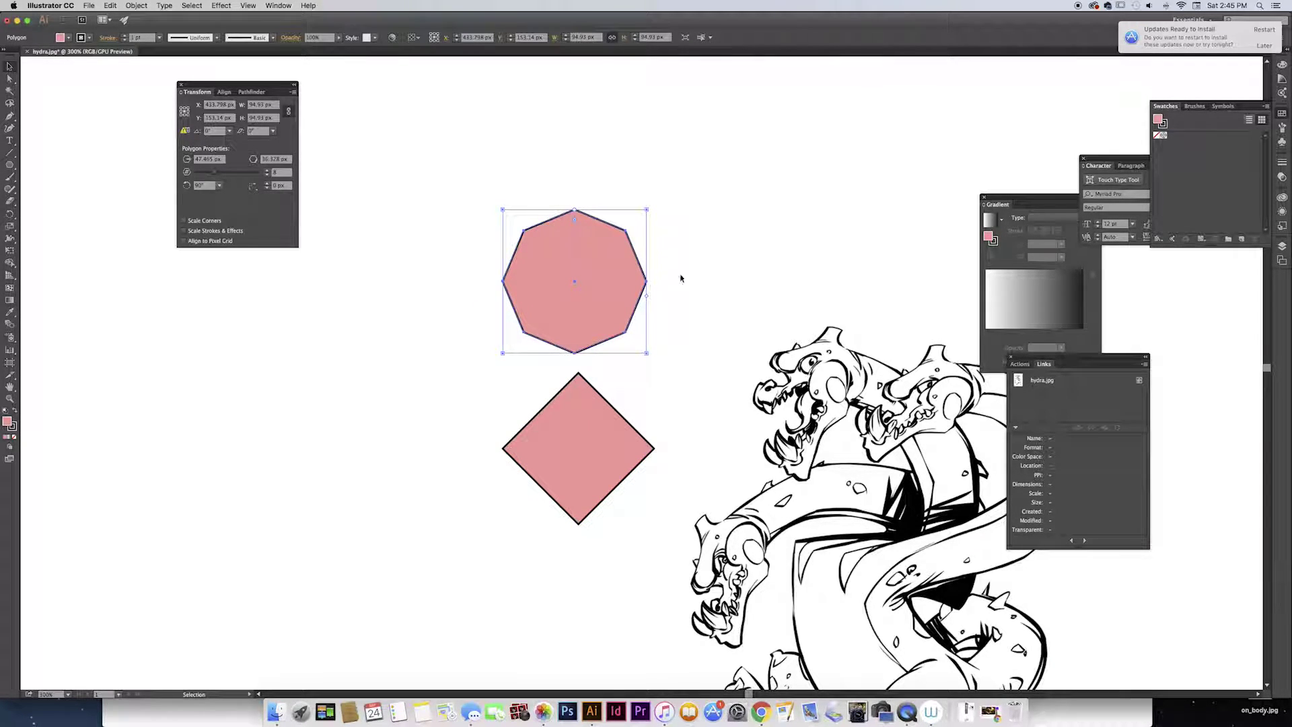
# Move the Gradient panel clear of the Character and Links panels and show the stroke settings.
pyautogui.scroll(3, 683, 345)
pyautogui.hscroll(4, 684, 345)
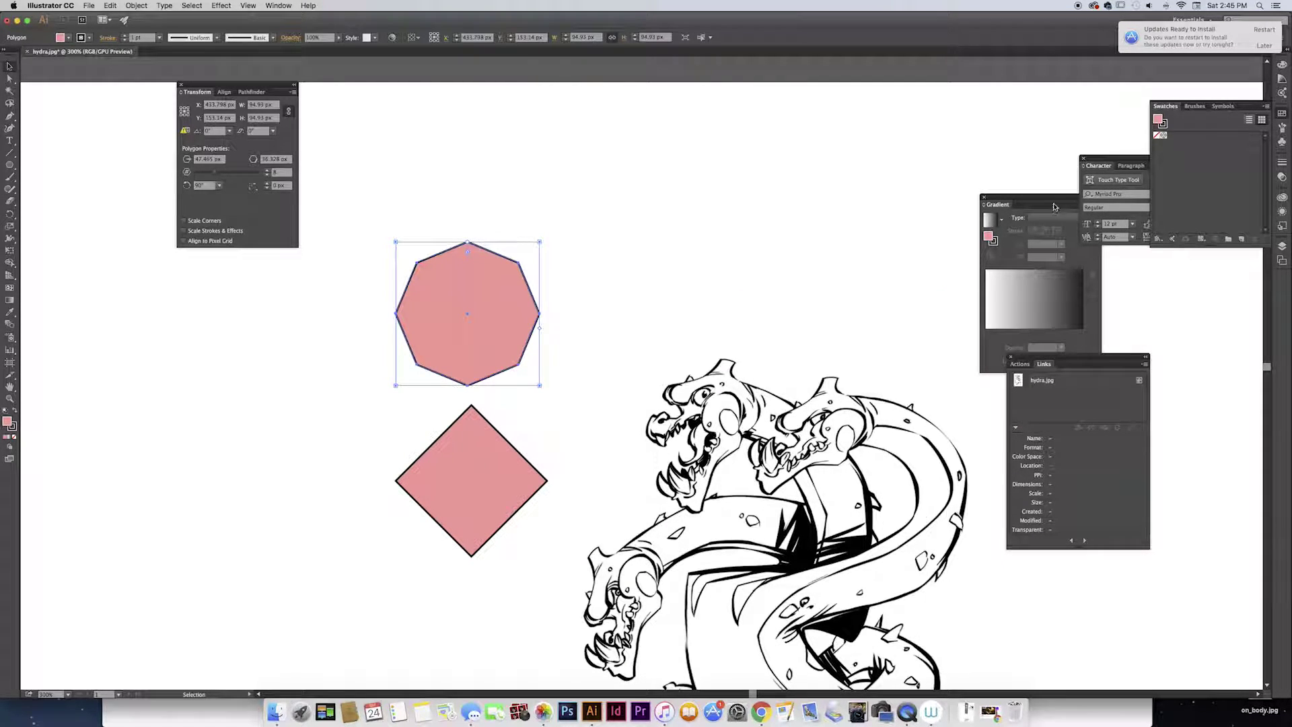
pyautogui.moveTo(1056, 206); pyautogui.dragTo(975, 151)
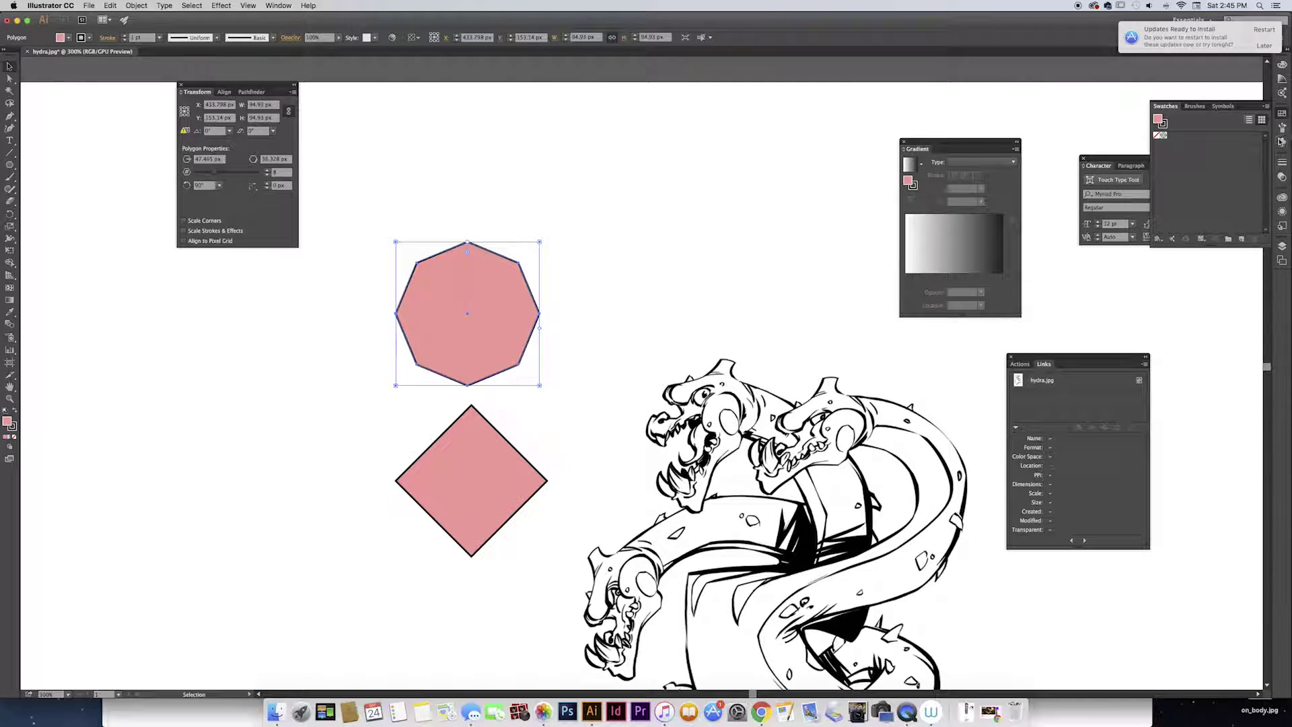
pyautogui.click(1282, 164)
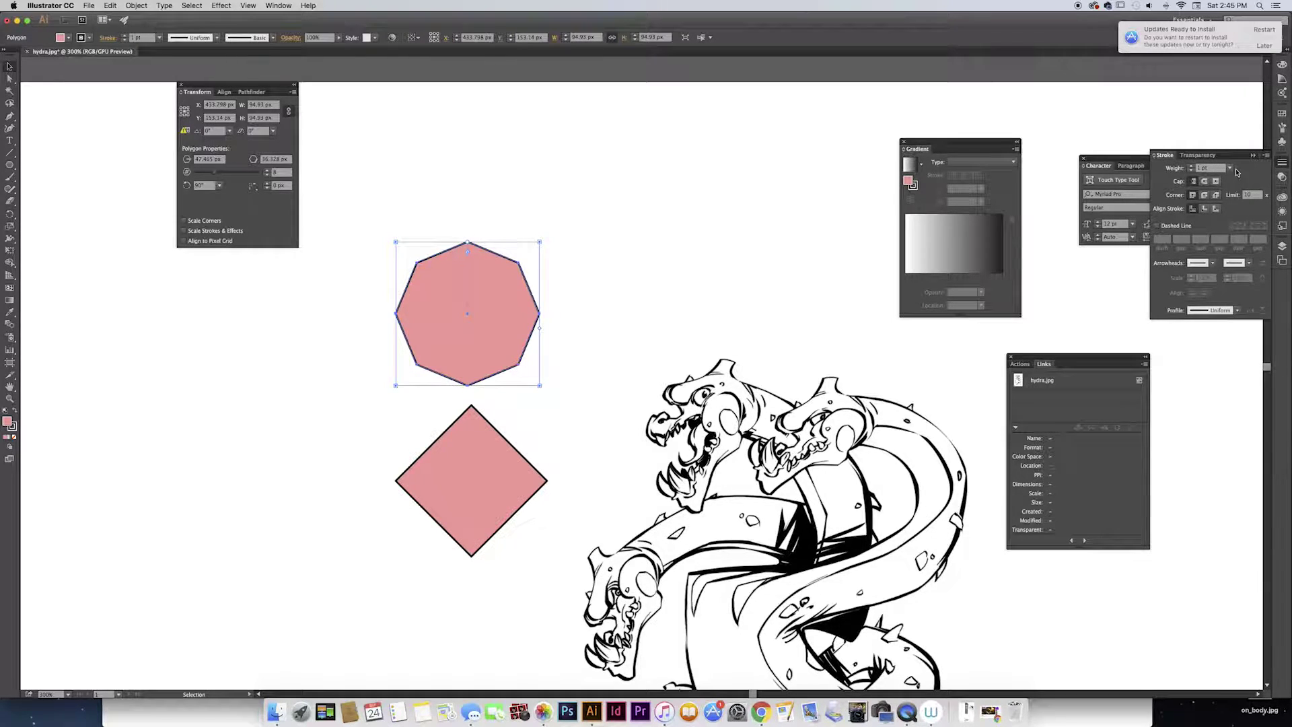
# Try stroke weights of 2 pt and 0.75 pt on the octagon, and set the weight to 4 pt.
pyautogui.click(1191, 167)
pyautogui.click(1191, 166)
pyautogui.click(1192, 166)
pyautogui.click(1191, 171)
pyautogui.click(1191, 171)
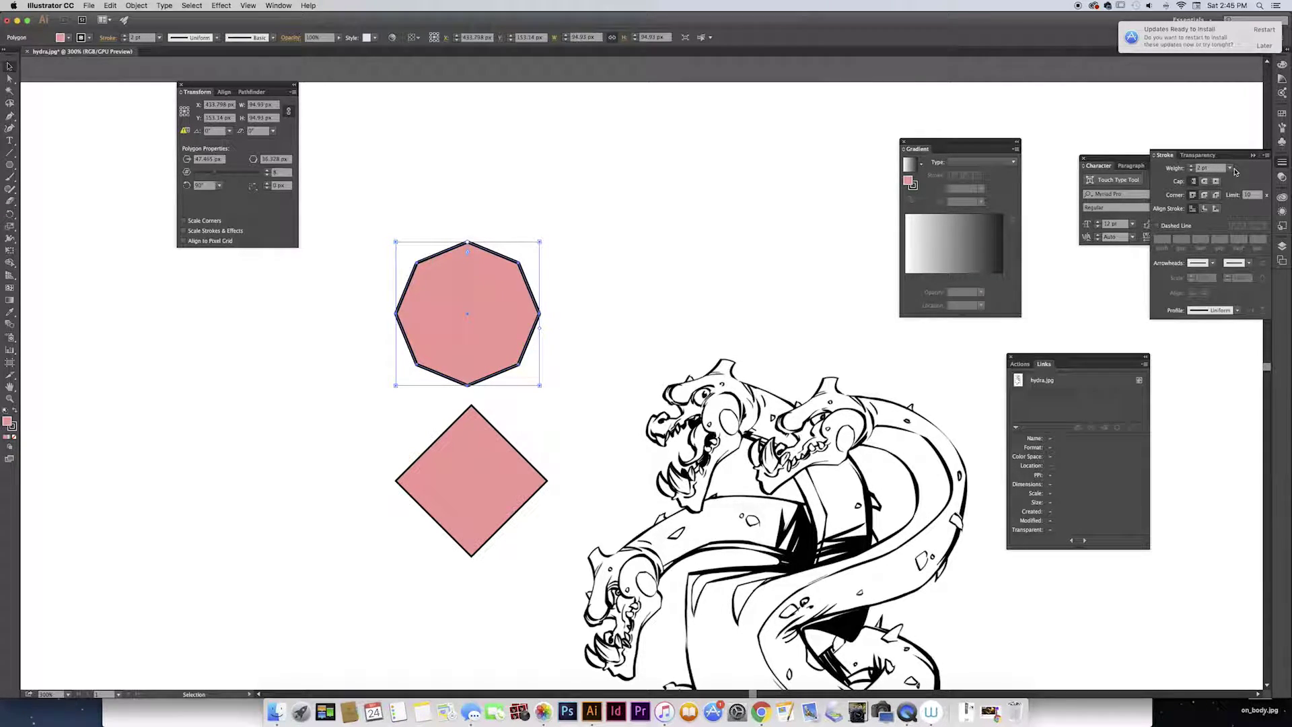
pyautogui.click(1230, 168)
pyautogui.click(1236, 193)
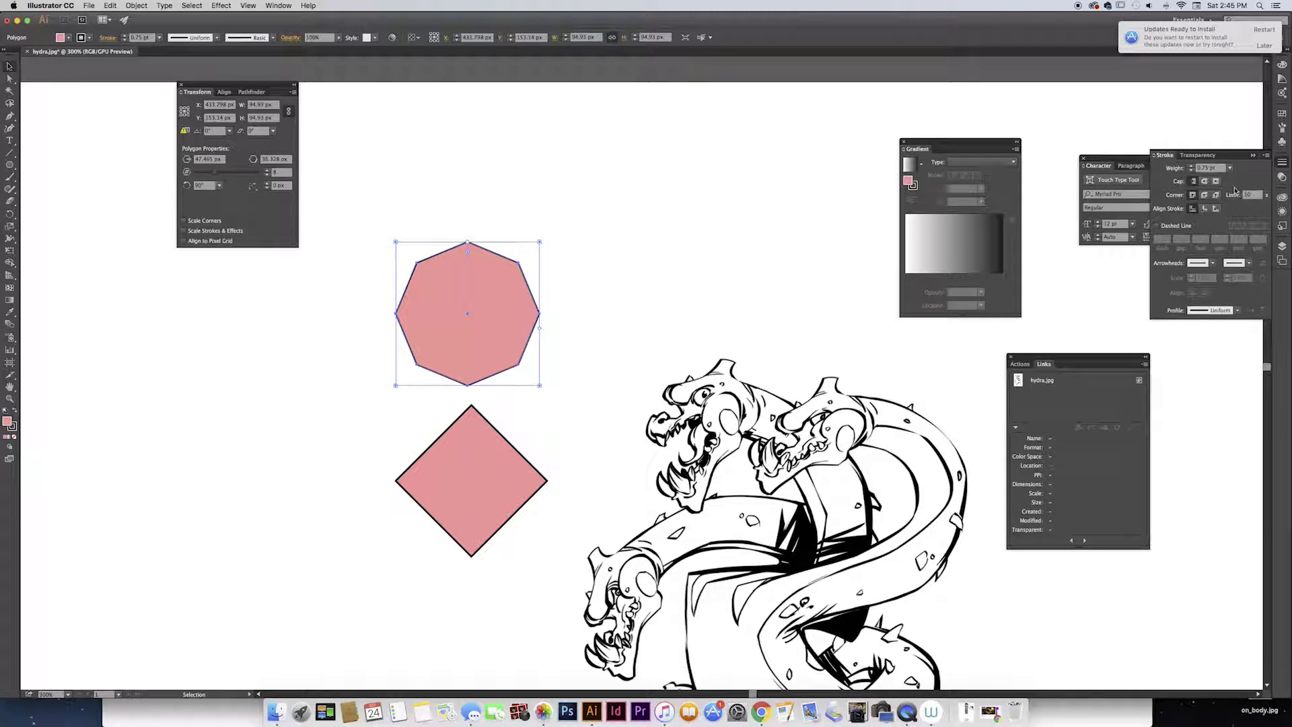
pyautogui.click(1228, 168)
pyautogui.click(1235, 194)
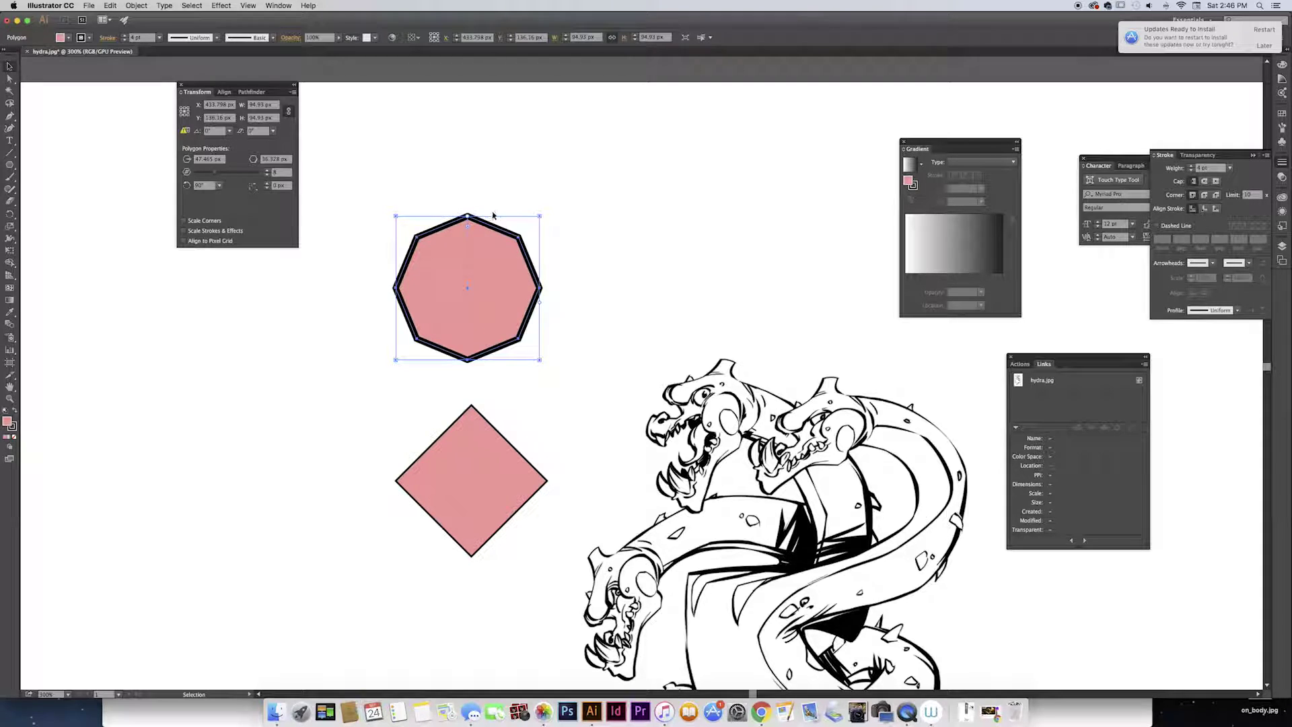
# Give the octagon's stroke a Round Join at its corners.
pyautogui.press('super+equal')
pyautogui.press('super+equal')
pyautogui.press('super+equal')
pyautogui.scroll(5, 504, 234)
pyautogui.hscroll(-5, 503, 235)
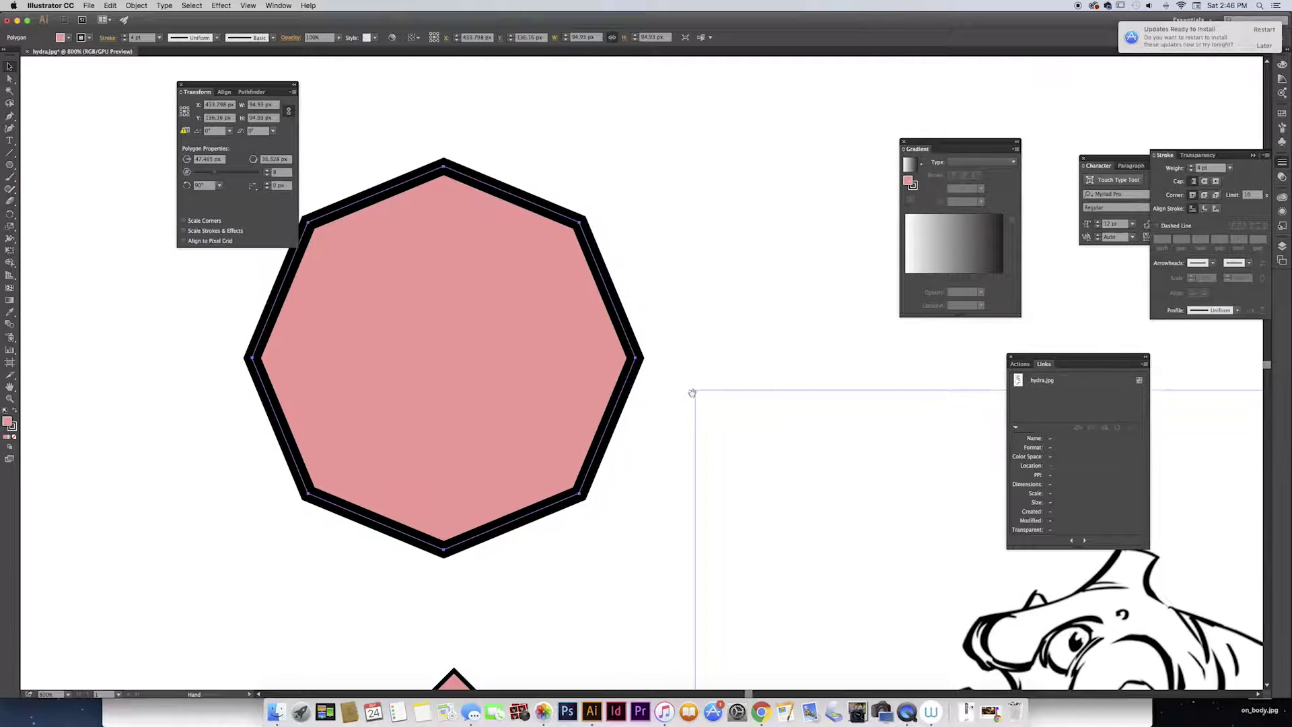
pyautogui.click(1205, 197)
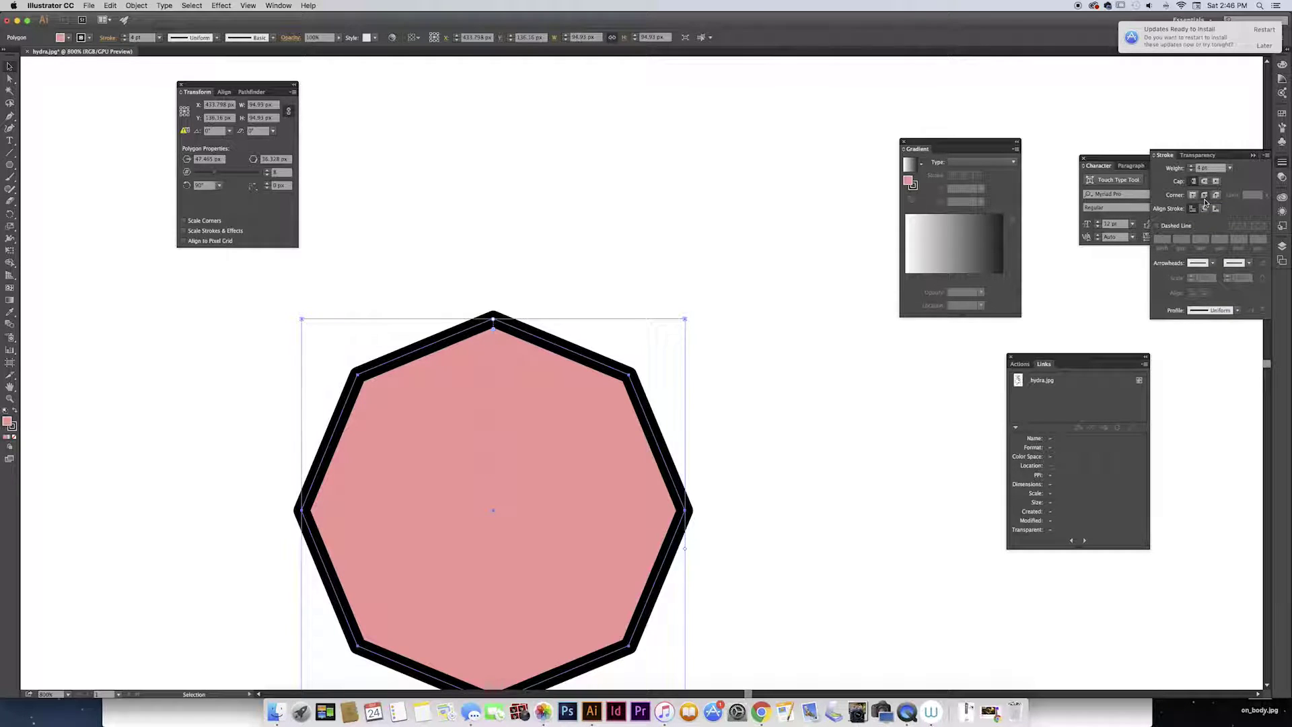
pyautogui.click(710, 421)
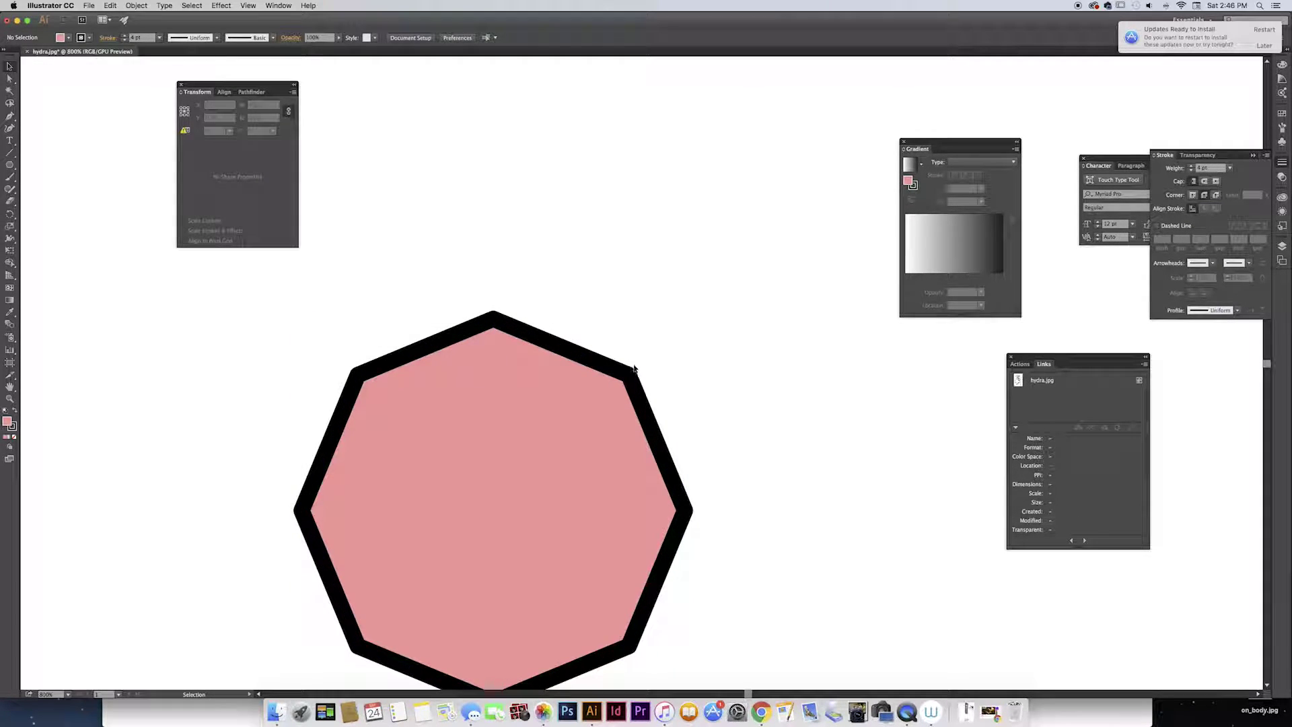
# Change the corner style of the octagon's stroke to Bevel Join.
pyautogui.press('super+equal')
pyautogui.press('super+equal')
pyautogui.click(808, 476)
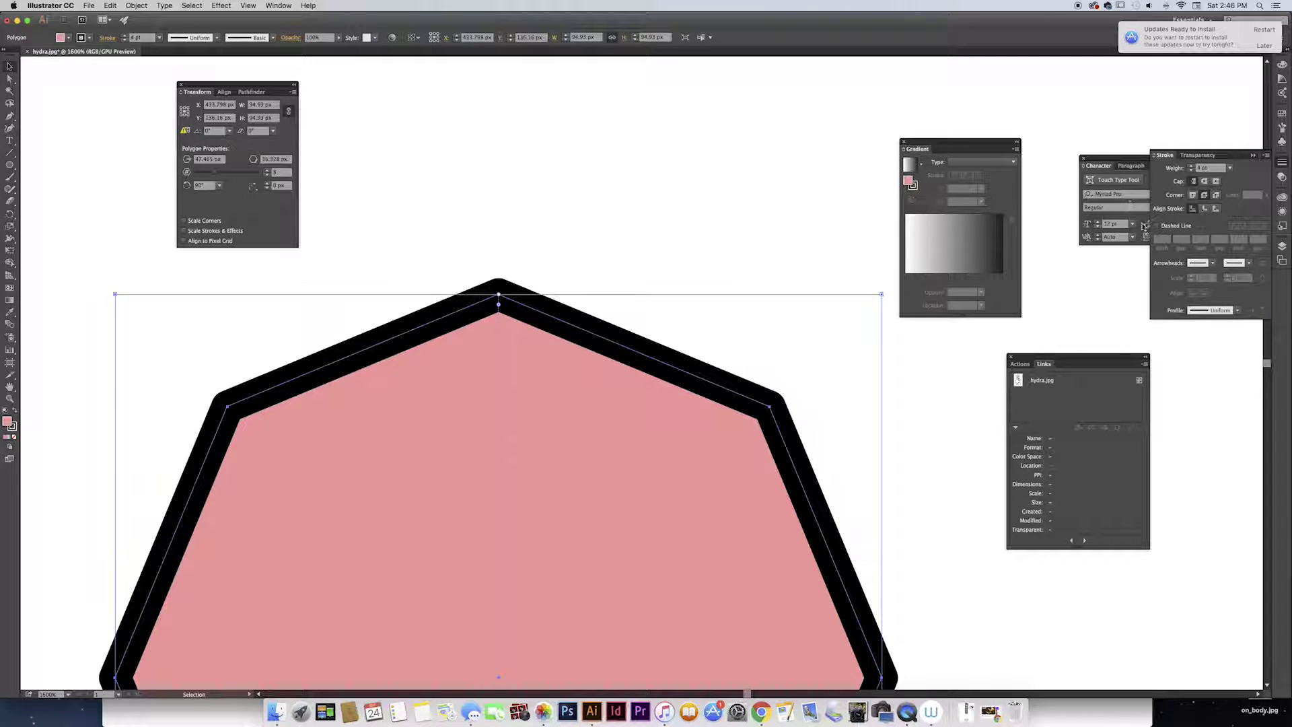
pyautogui.click(1216, 195)
pyautogui.press('super+minus')
pyautogui.press('super+minus')
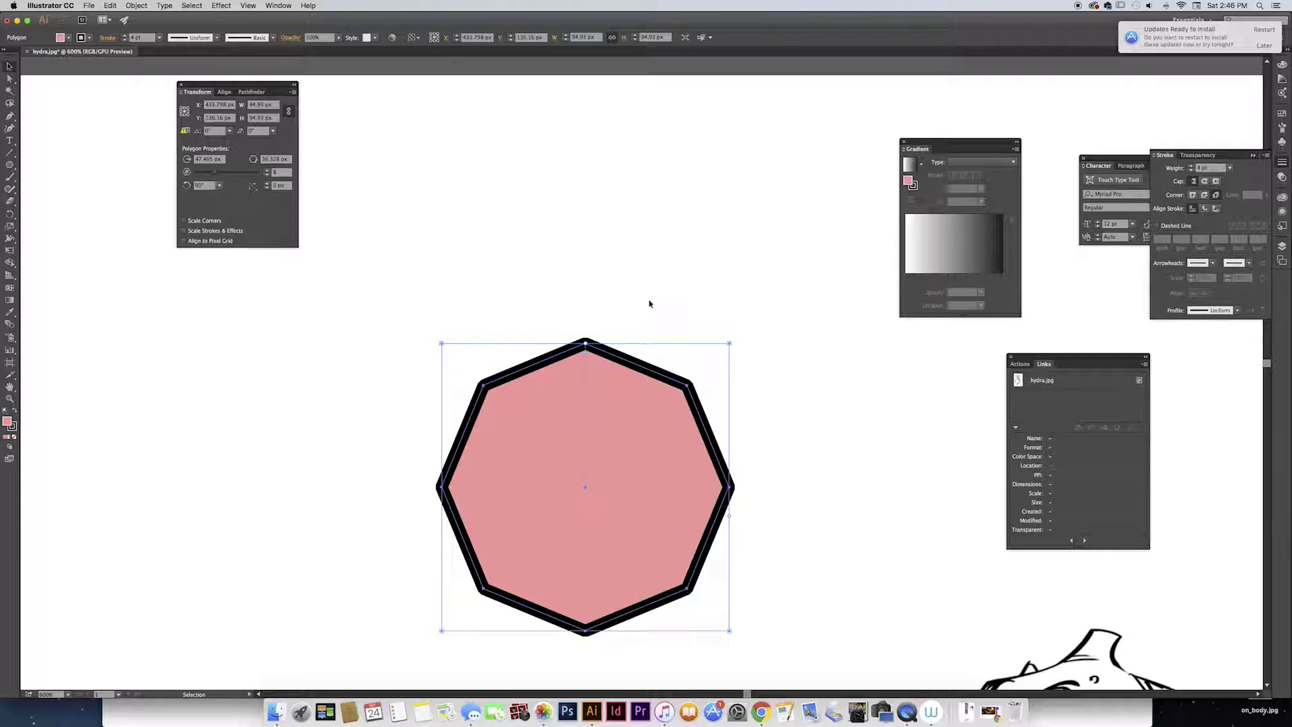
# Try aligning the octagon's stroke to the inside, and set it to align to the outside.
pyautogui.press('super+plus')
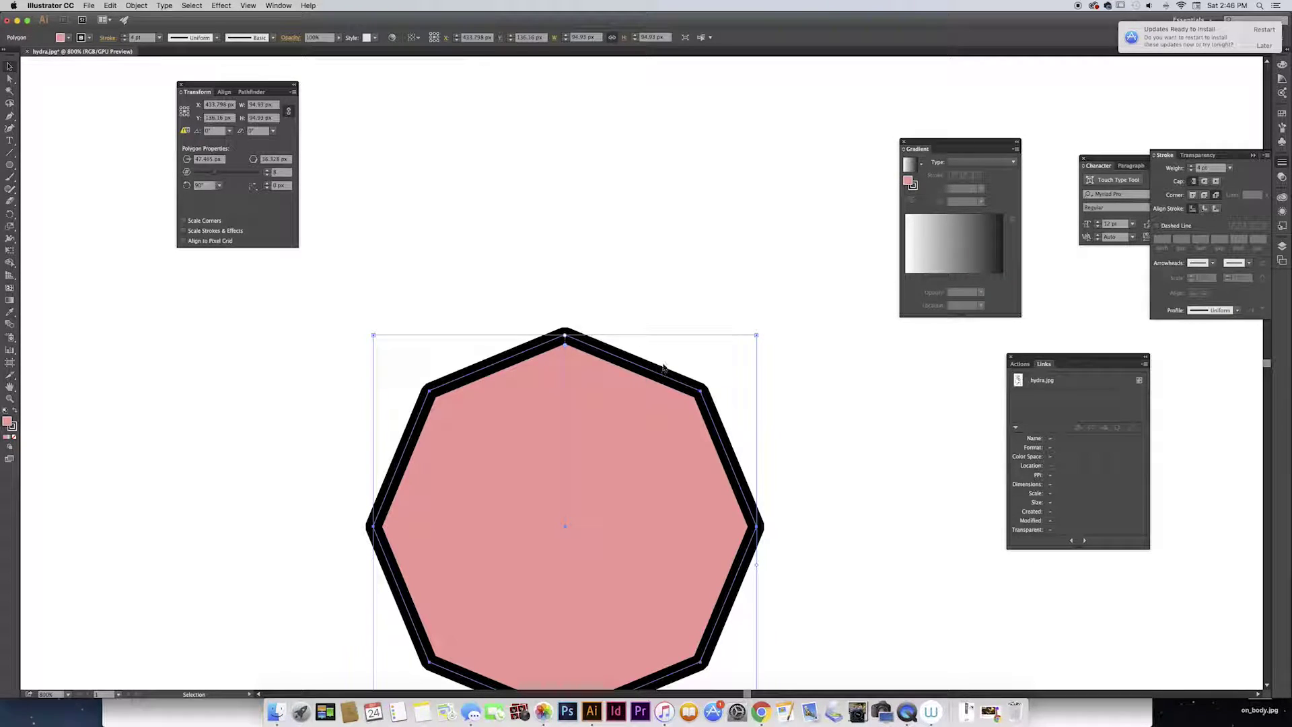
pyautogui.click(1205, 209)
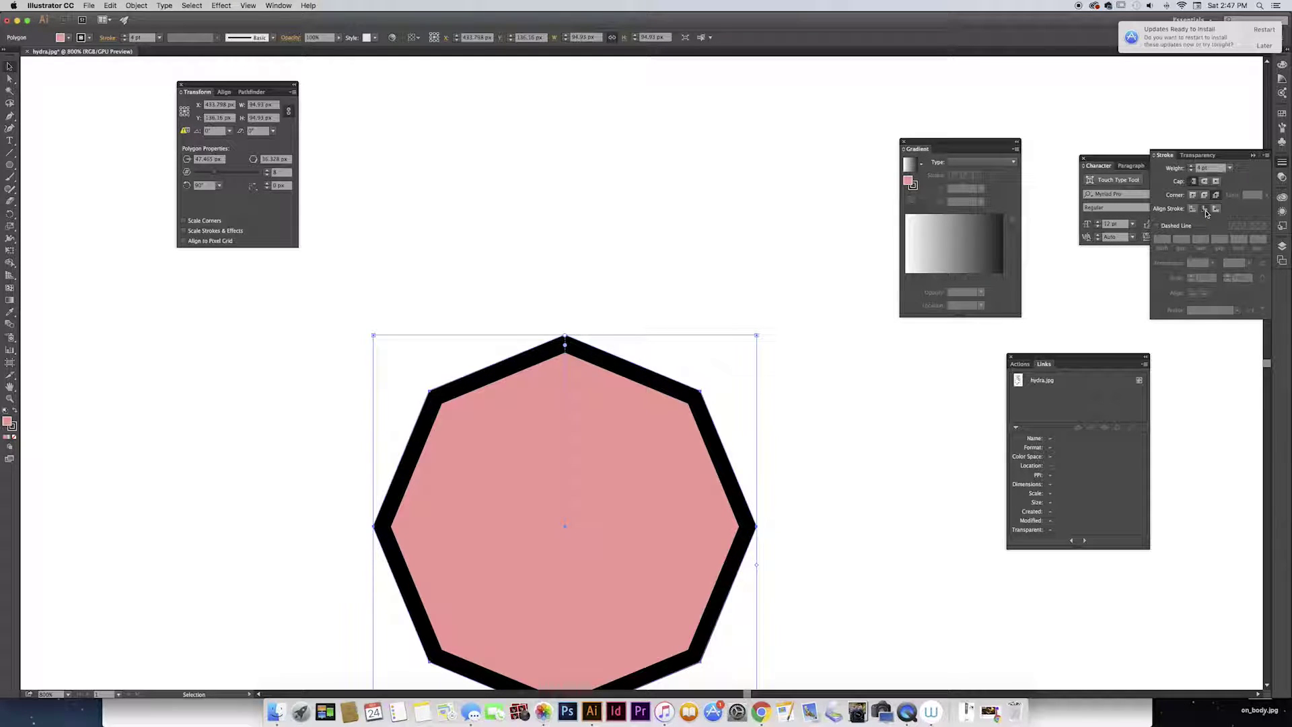
pyautogui.click(1218, 213)
pyautogui.press('super+minus')
pyautogui.press('super+minus')
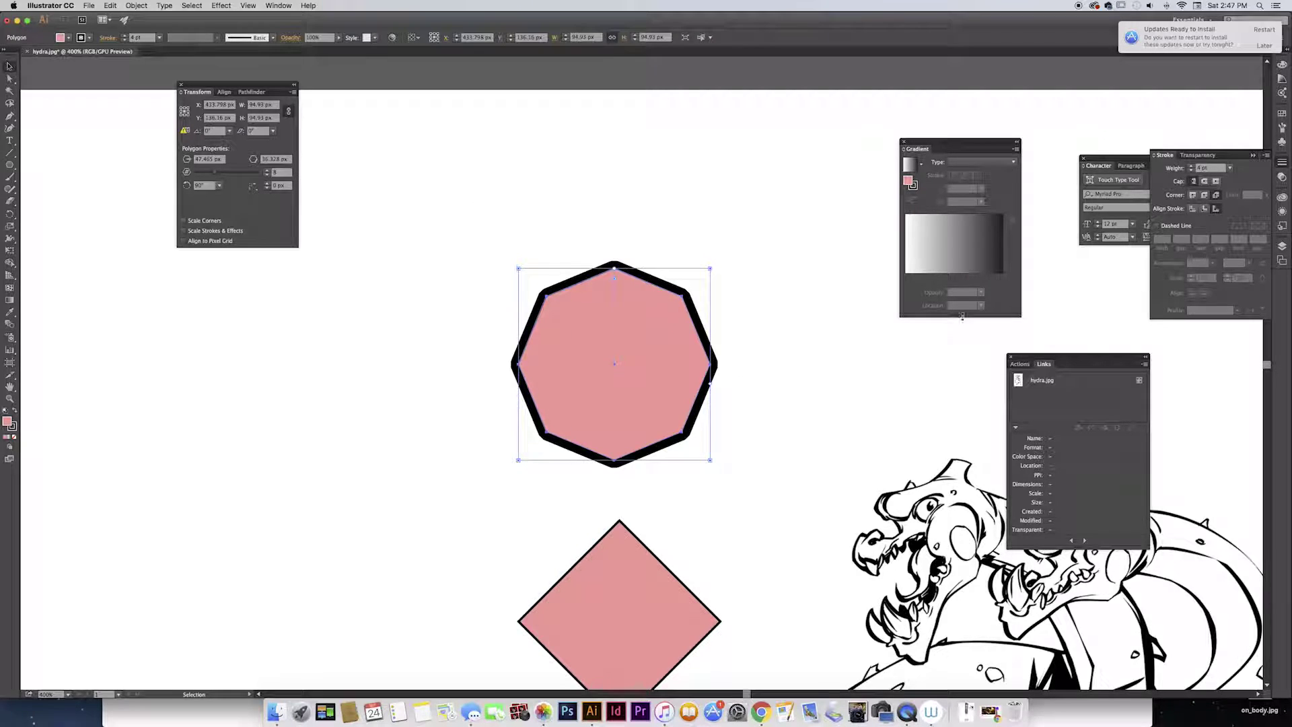
# Make the octagon's stroke a dashed line that preserves exact dash and gap lengths.
pyautogui.hscroll(2, 848, 310)
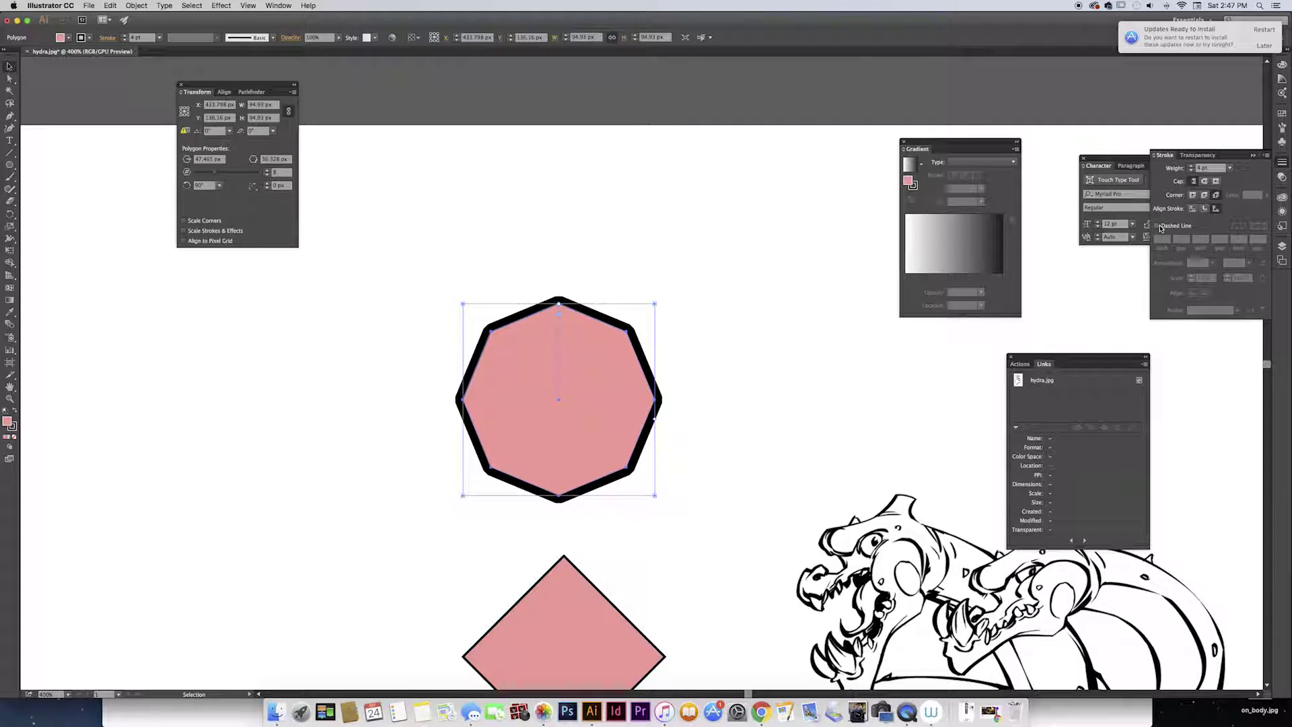
pyautogui.click(1158, 226)
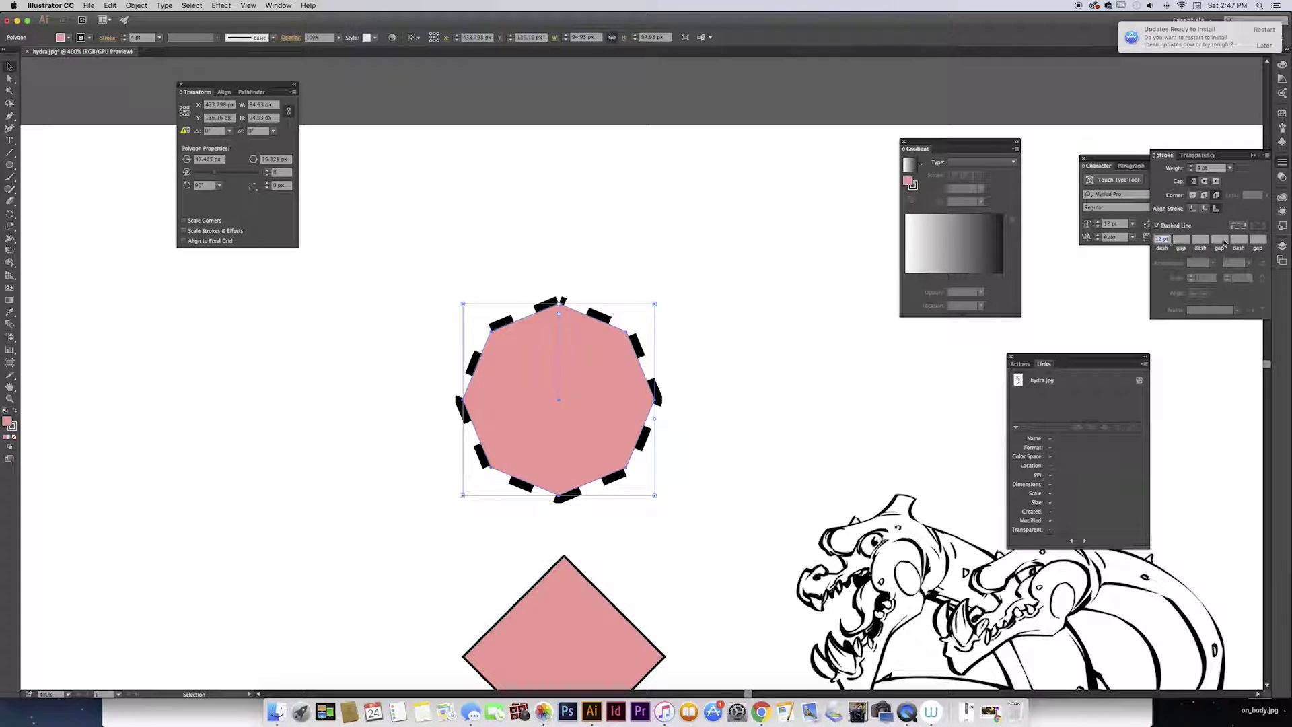
pyautogui.click(1240, 228)
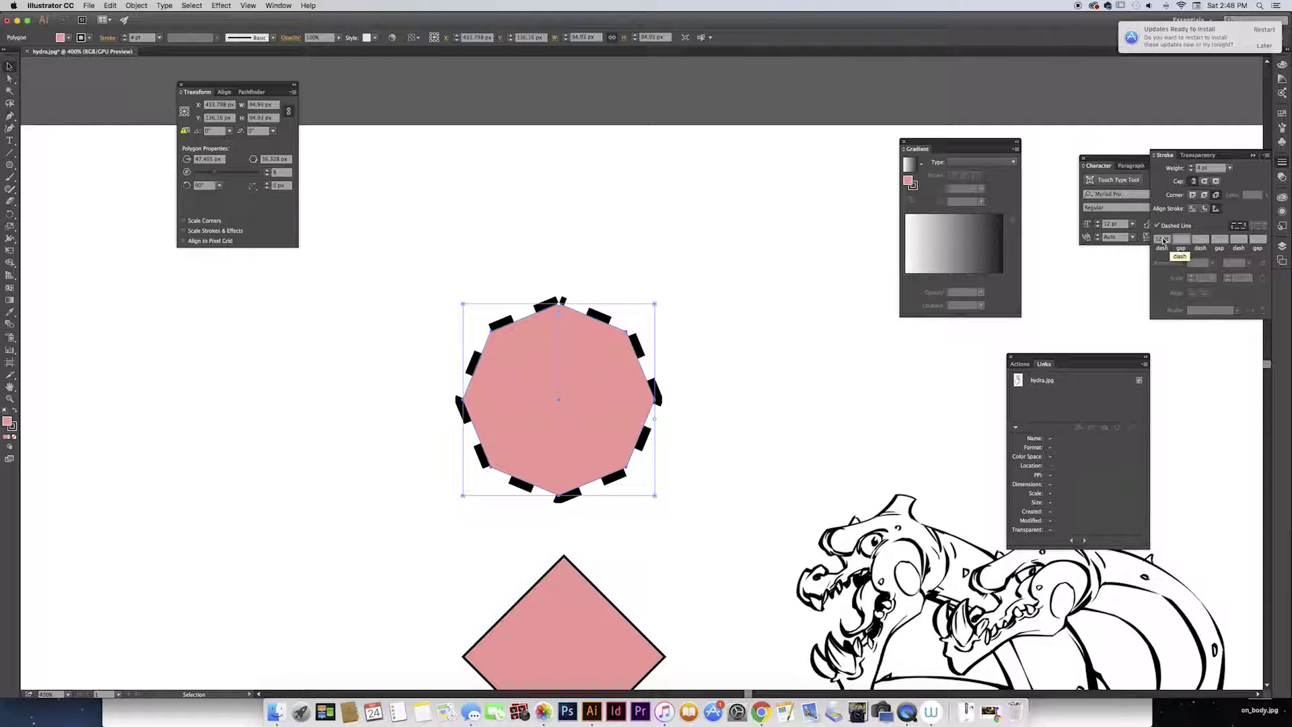
# Set the octagon's dashed stroke pattern to a 10 pt dash, 5 pt gap, 15 pt dash and 5 pt gap.
pyautogui.click(1183, 239)
pyautogui.write('5')
pyautogui.press('Return')
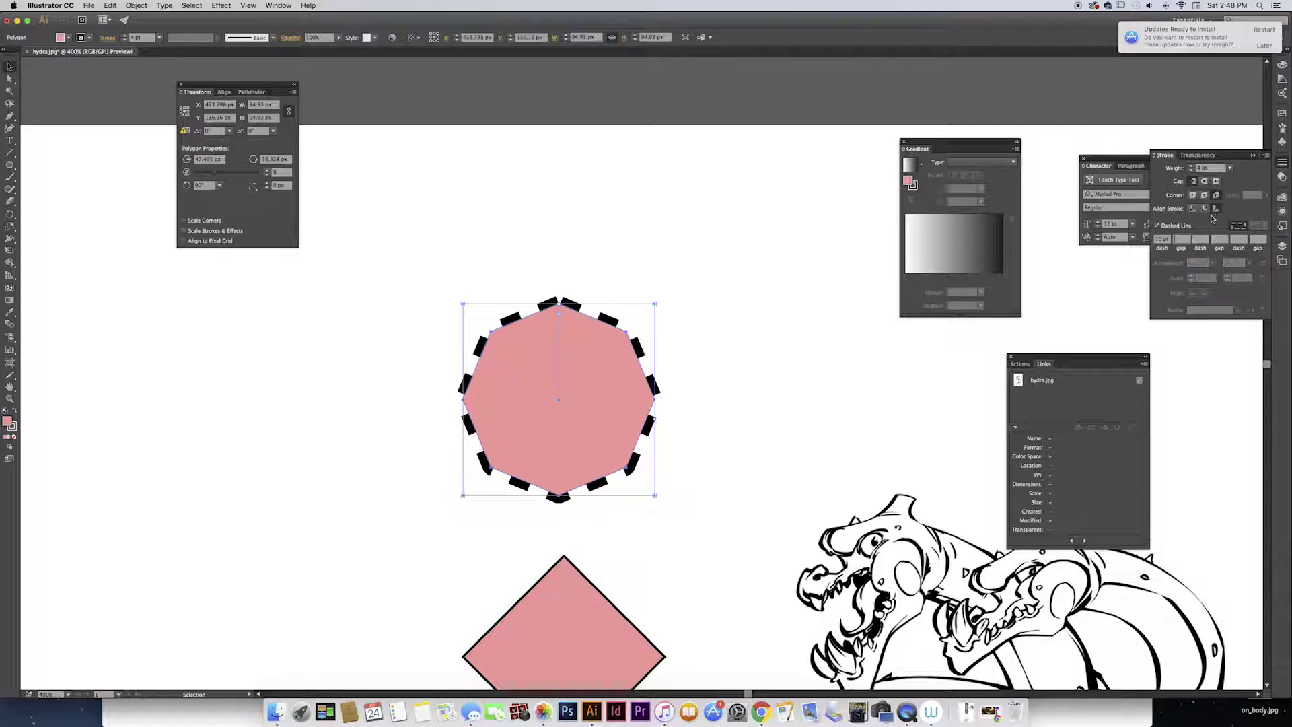
pyautogui.moveTo(681, 421); pyautogui.dragTo(748, 415)
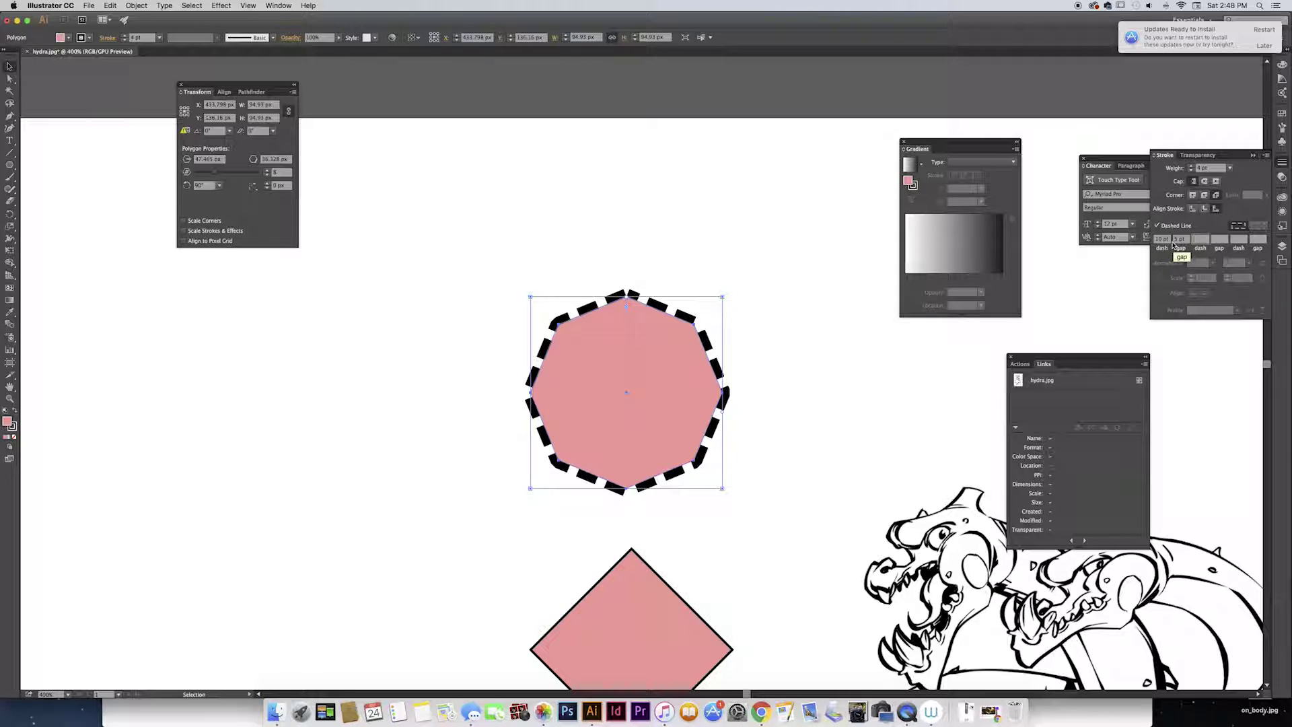
pyautogui.click(1220, 240)
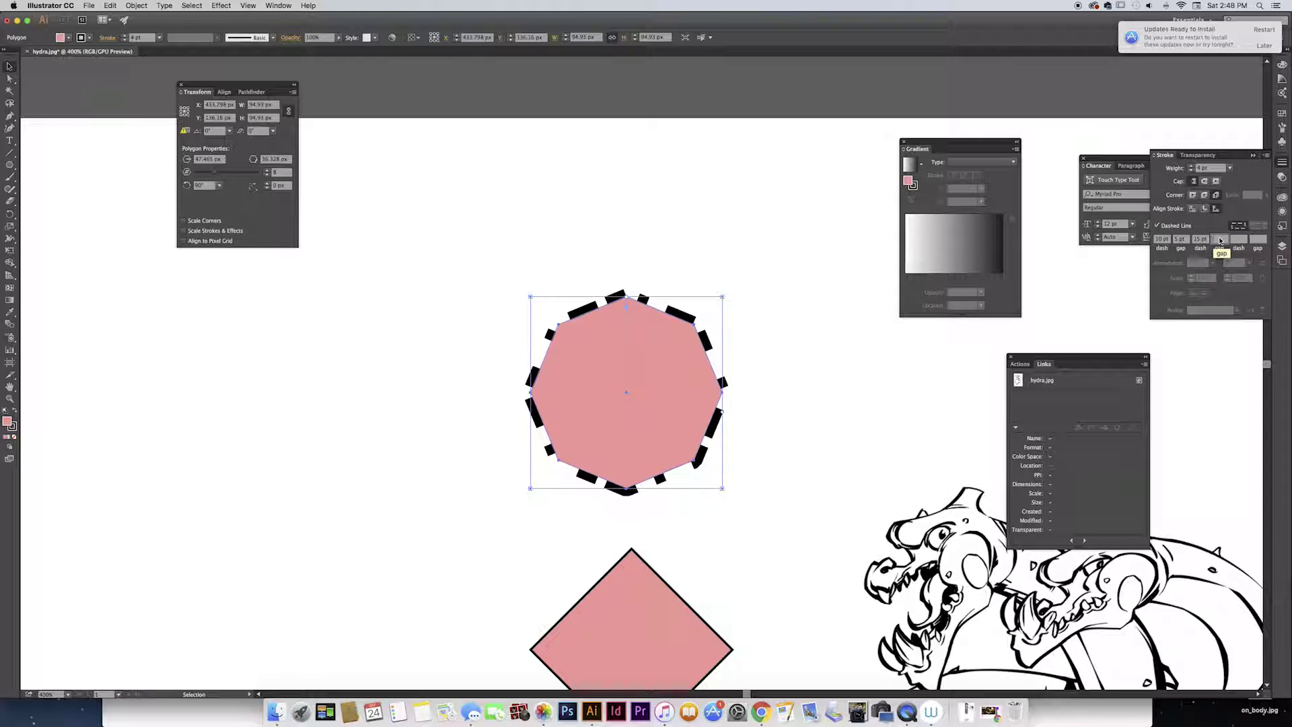
pyautogui.write('5')
pyautogui.press('Return')
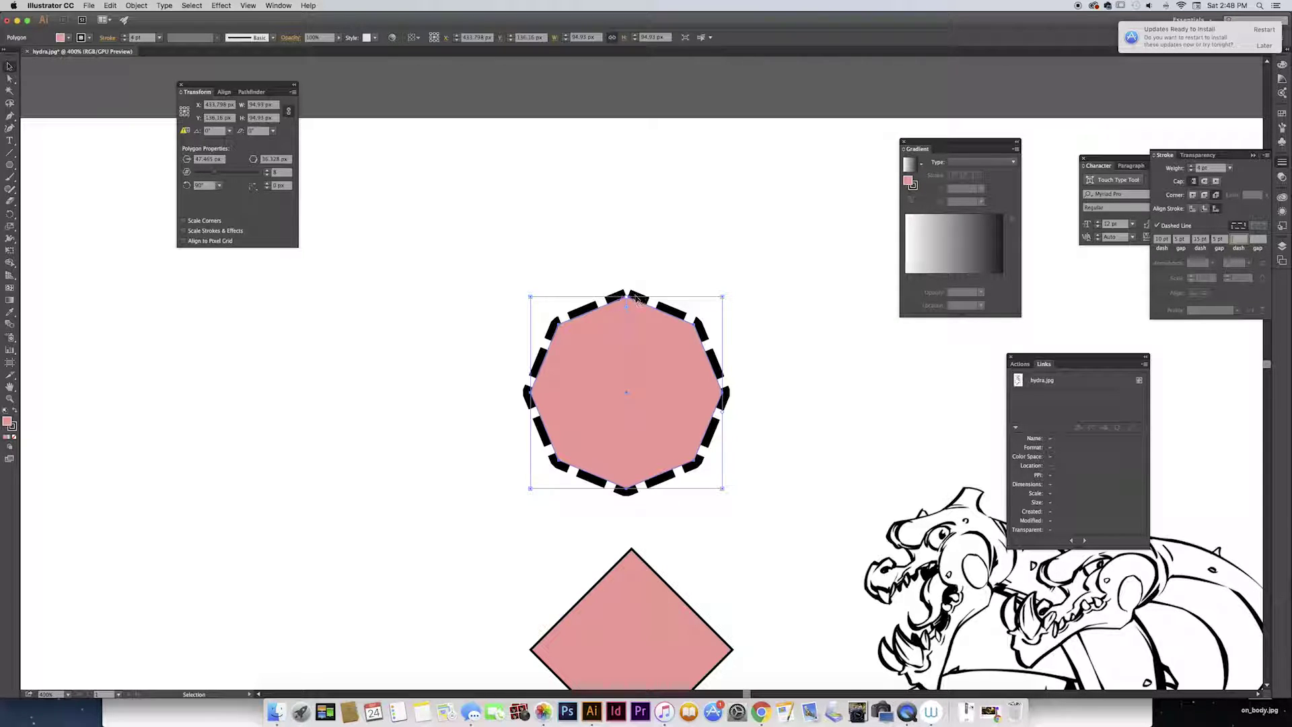
pyautogui.click(483, 358)
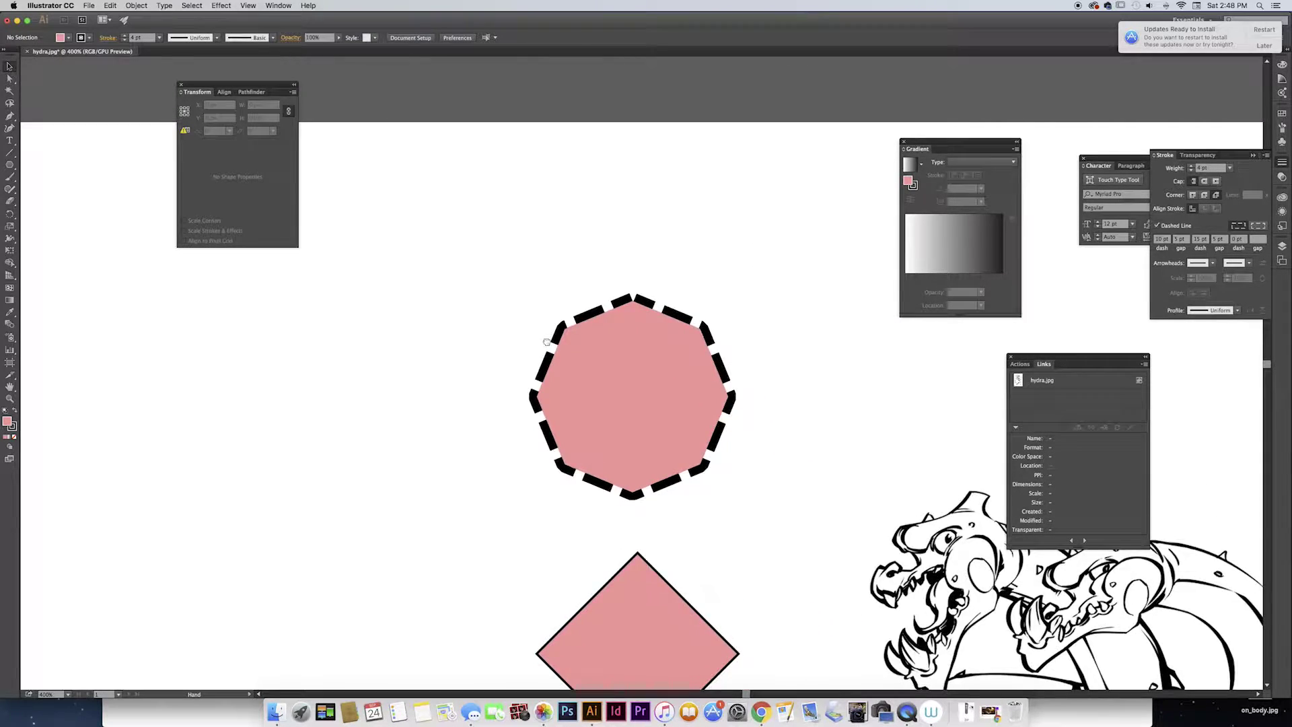
# Draw an open path beside the octagon with the Pen tool, with one straight diagonal segment leading into an S-shaped curve.
pyautogui.moveTo(548, 342); pyautogui.dragTo(678, 302)
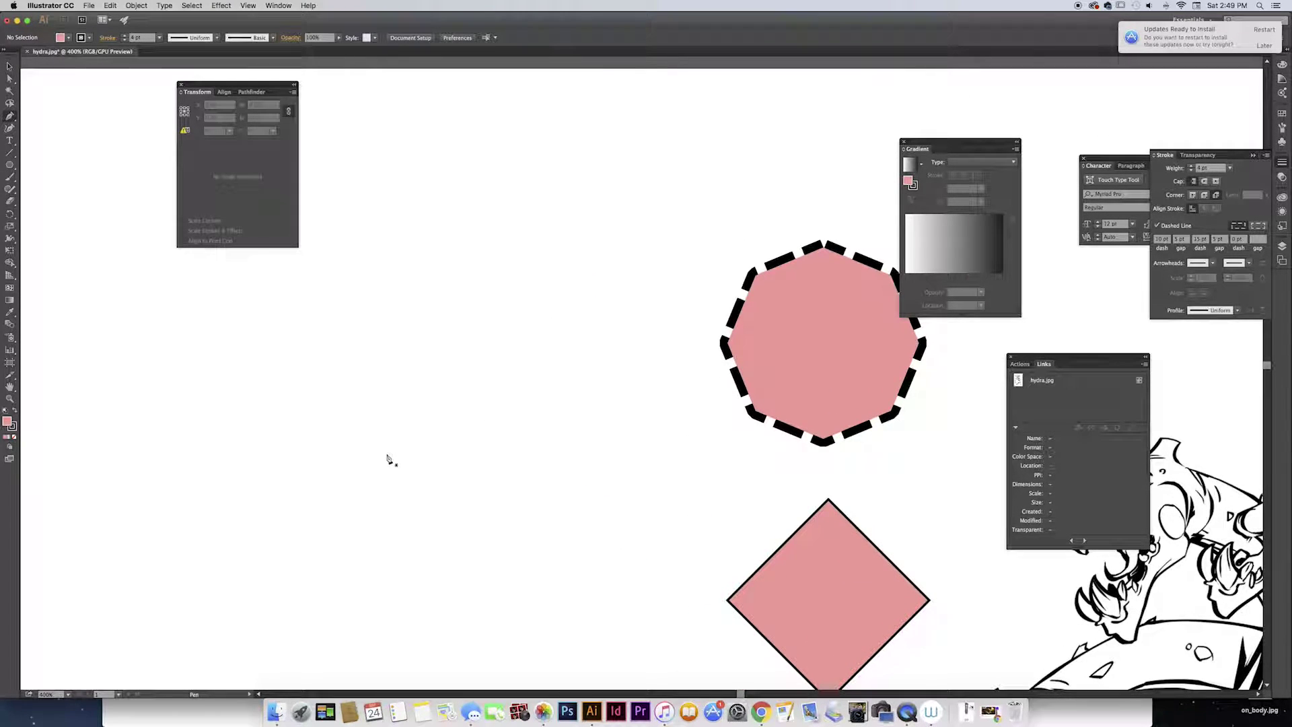
pyautogui.press('p')
pyautogui.click(416, 540)
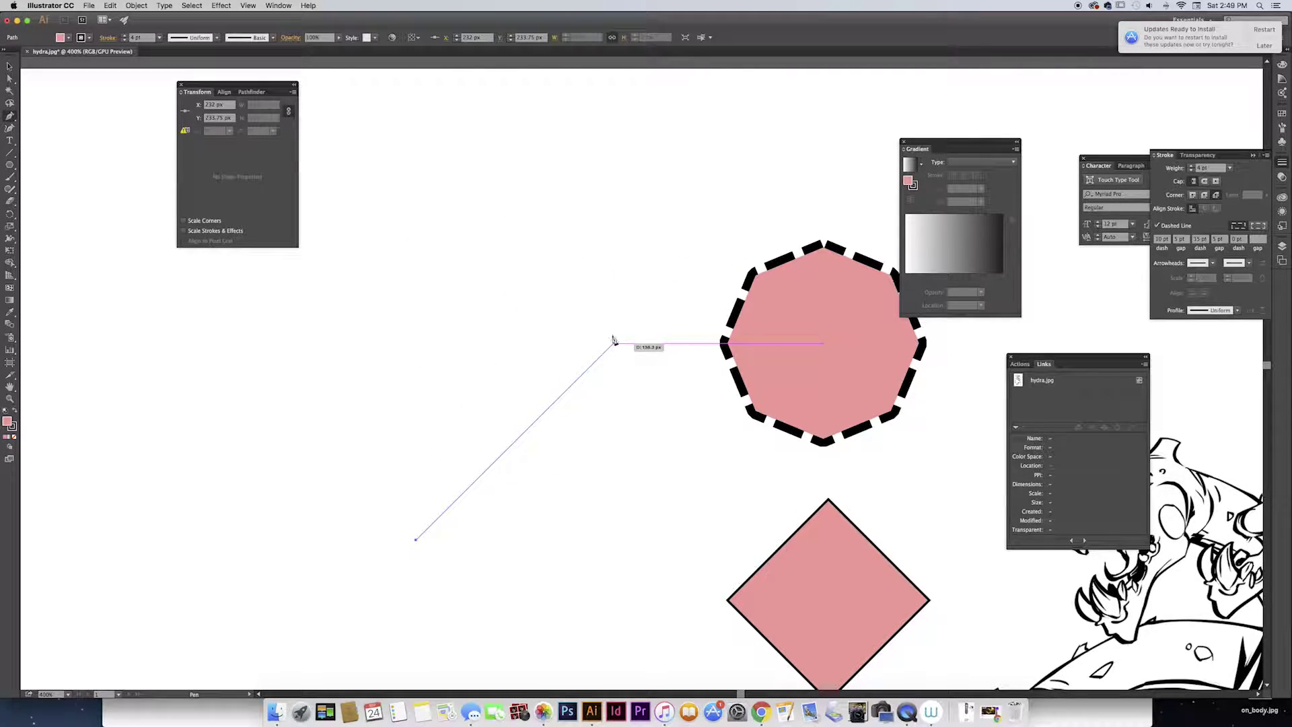
pyautogui.click(631, 241)
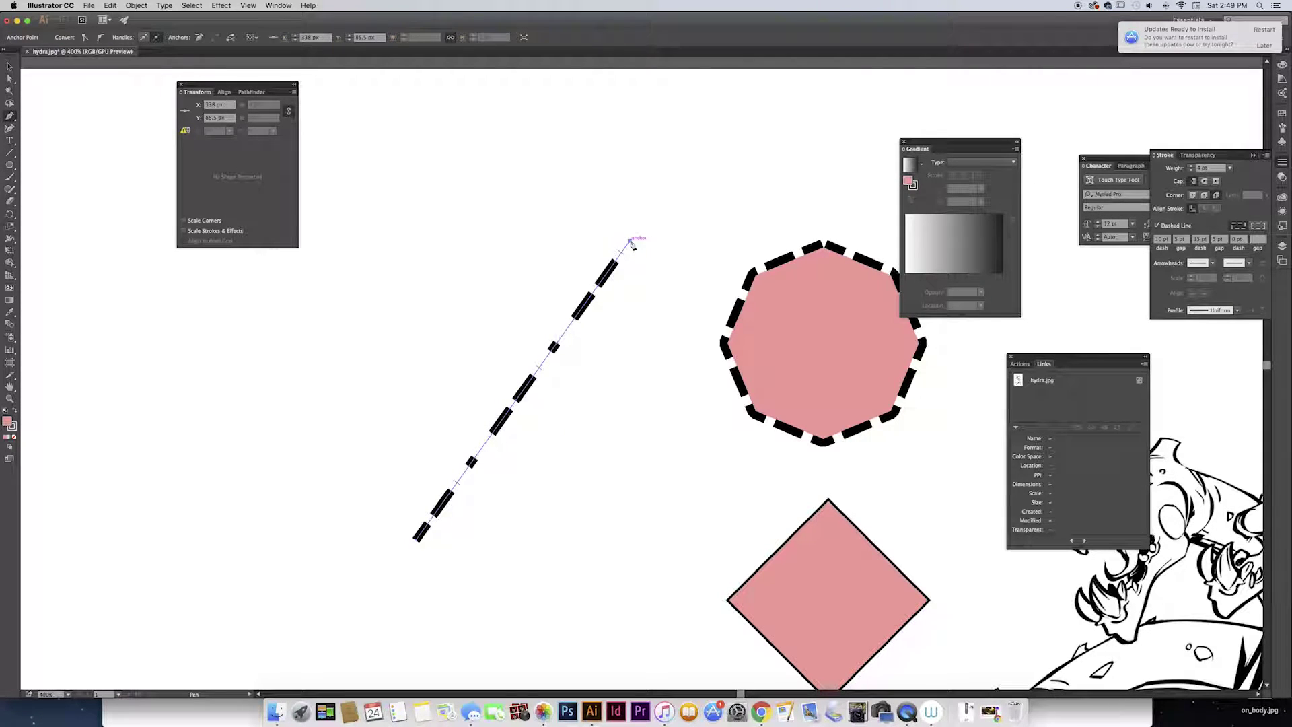
pyautogui.click(628, 526)
pyautogui.moveTo(628, 526)
pyautogui.mouseDown()
pyautogui.moveTo(606, 575)
pyautogui.moveTo(539, 626)
pyautogui.moveTo(527, 693)
pyautogui.moveTo(568, 457)
pyautogui.moveTo(523, 478)
pyautogui.mouseUp()
pyautogui.click(338, 403)
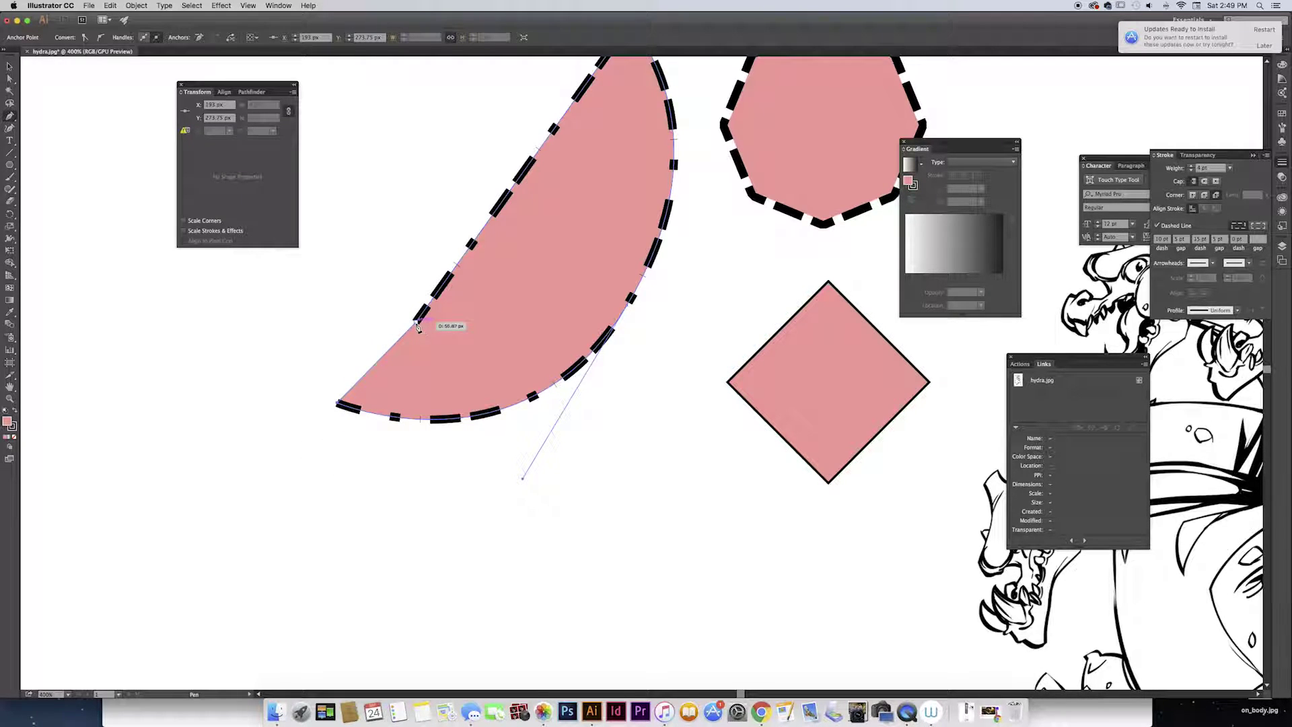
pyautogui.press('v')
pyautogui.press('p')
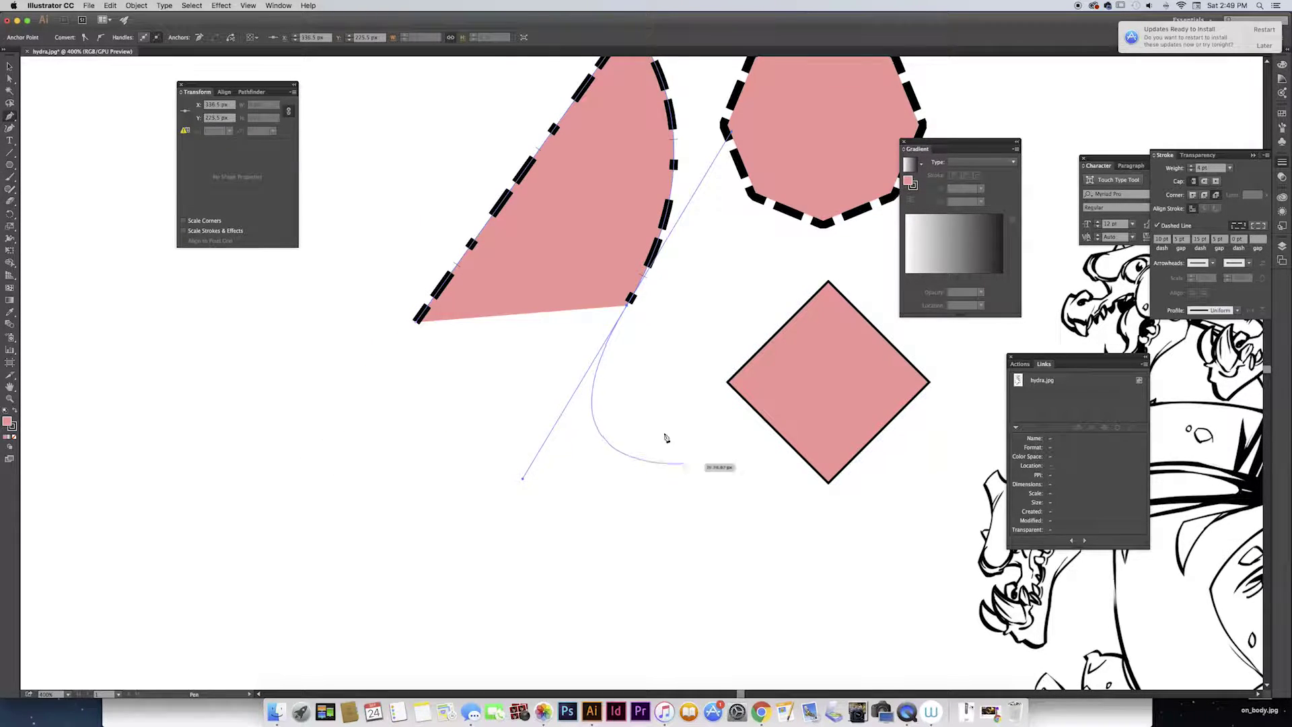
pyautogui.click(691, 512)
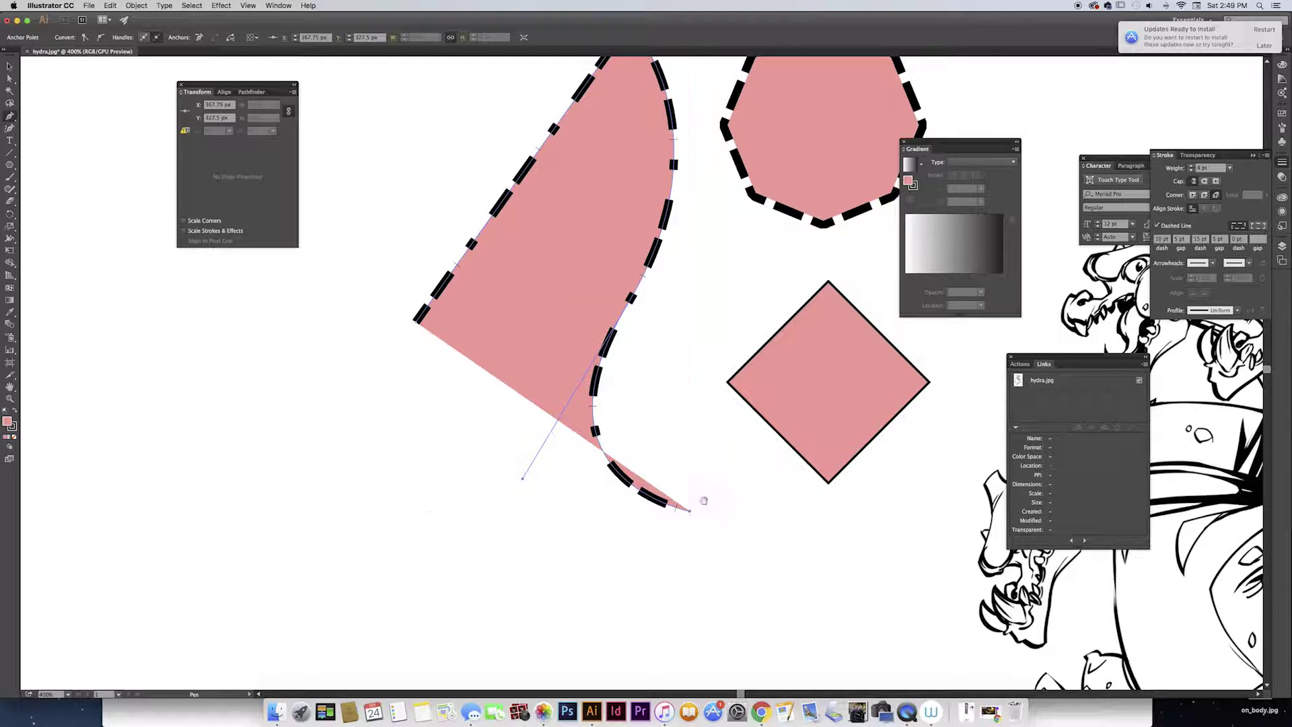
# Remove the fill from the open path, leaving only its stroke.
pyautogui.scroll(5, 703, 484)
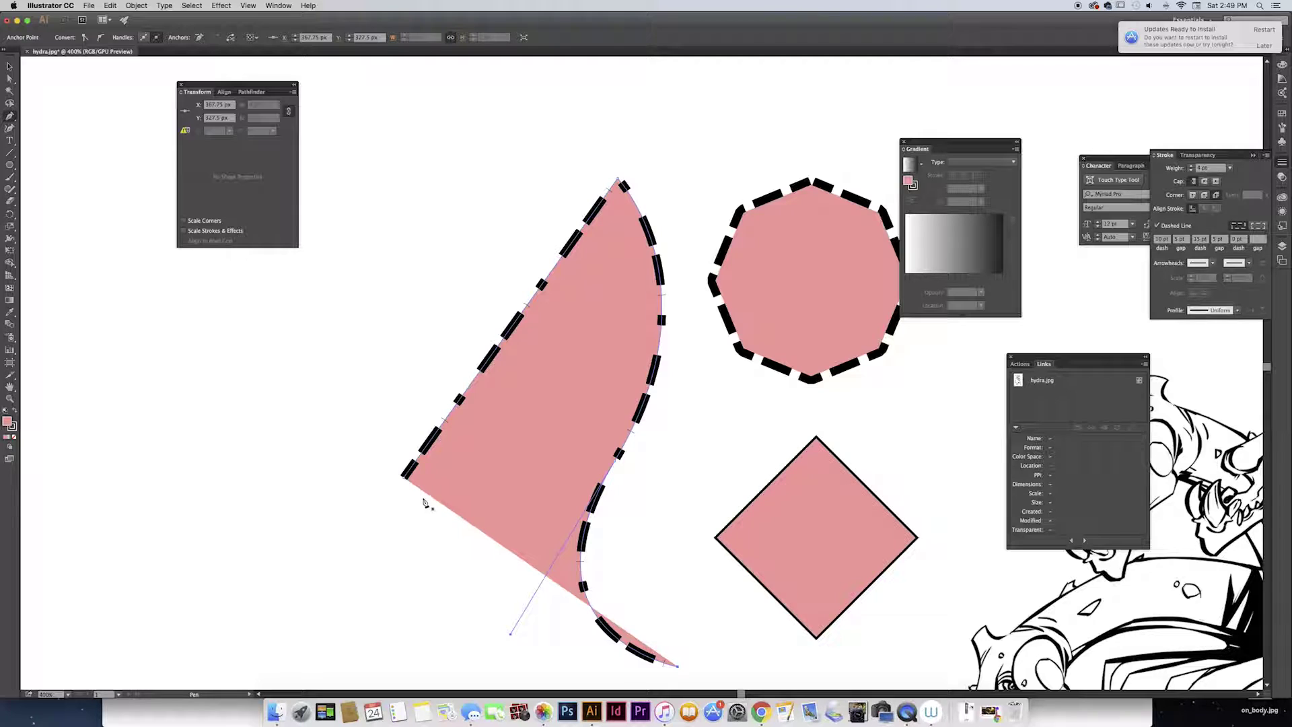
pyautogui.press('space')
pyautogui.moveTo(240, 431); pyautogui.dragTo(328, 408)
pyautogui.click(14, 436)
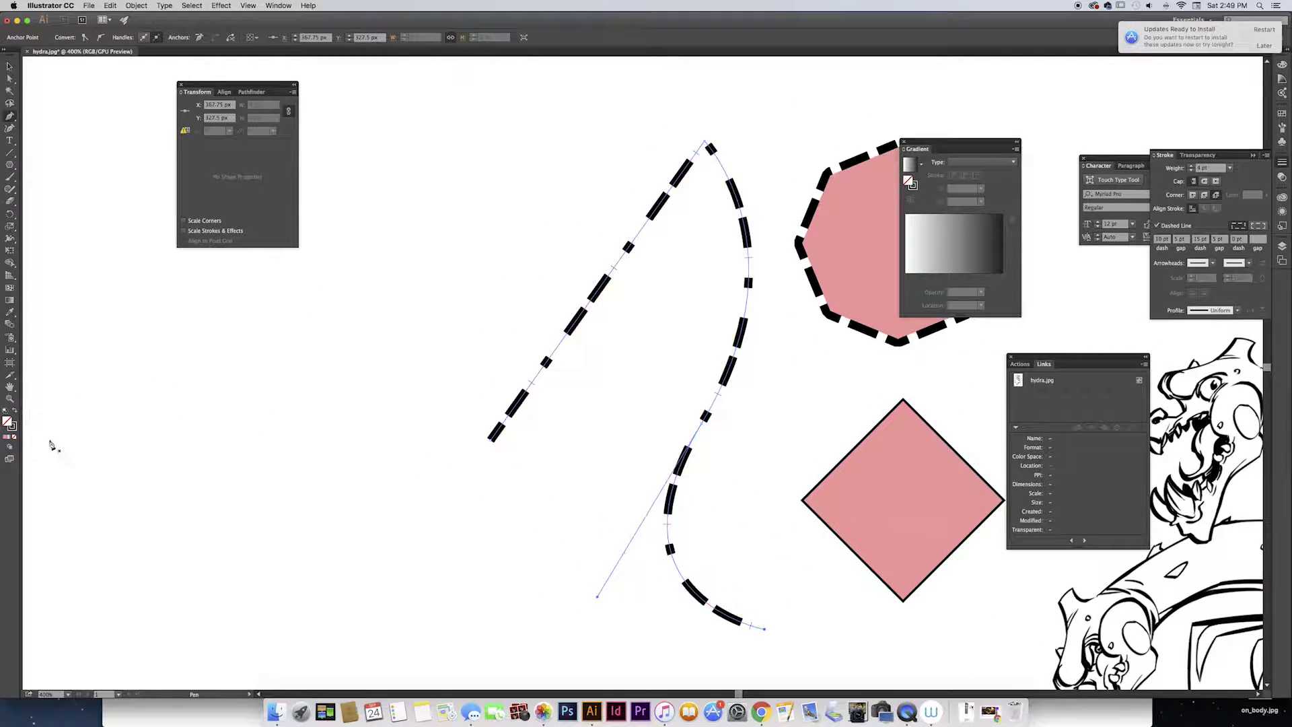
pyautogui.click(6, 436)
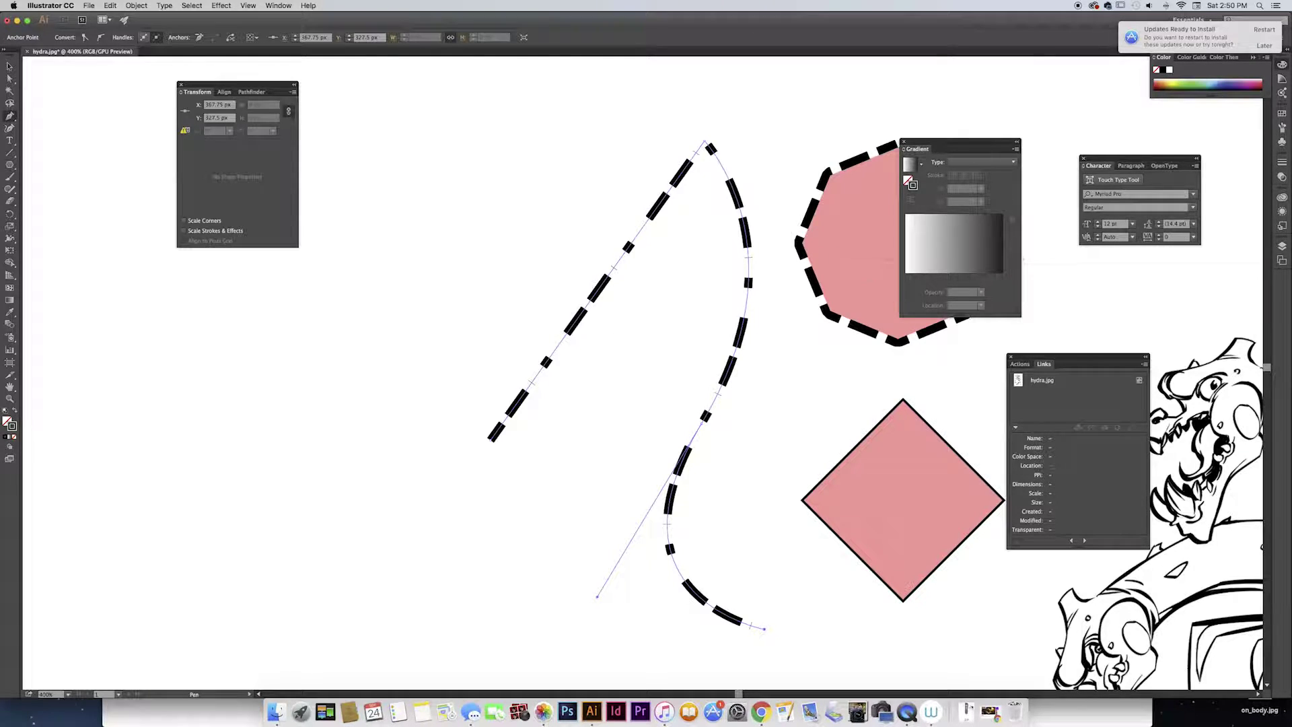
# Turn off the dashed line on the open path and give it a Miter Join and a Round Cap.
pyautogui.click(1282, 164)
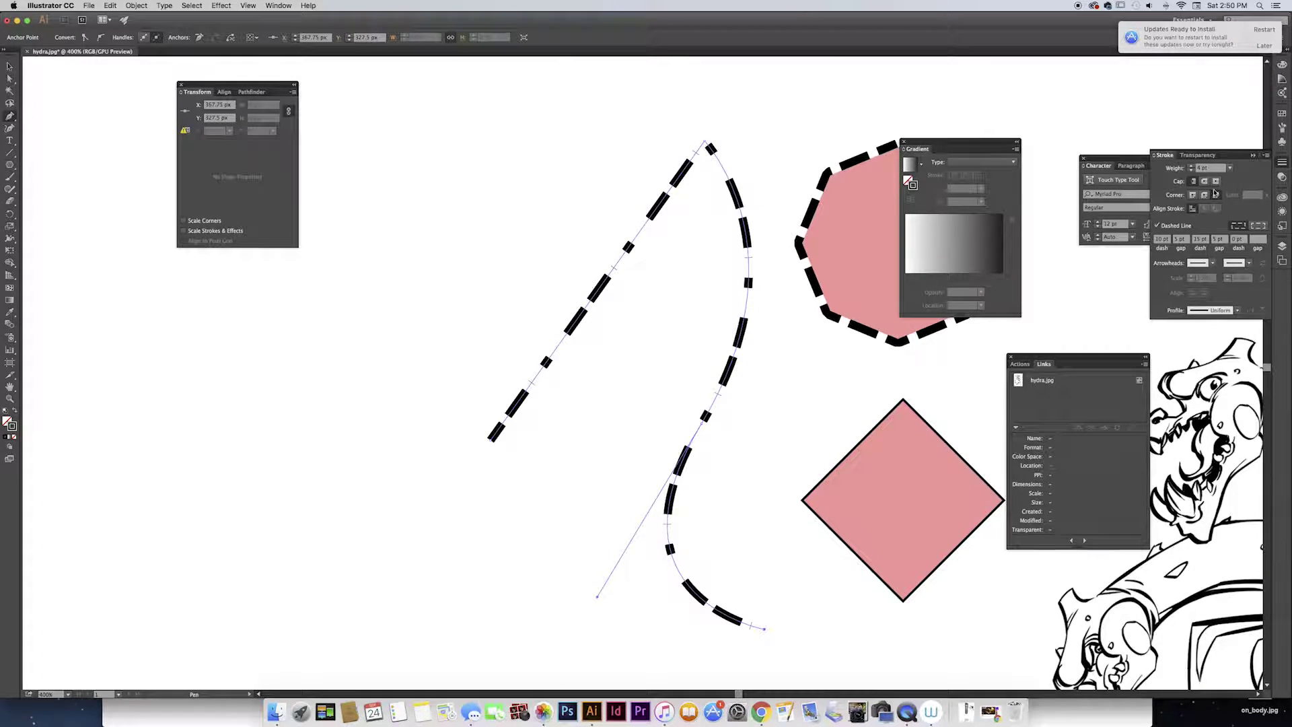
pyautogui.click(1157, 226)
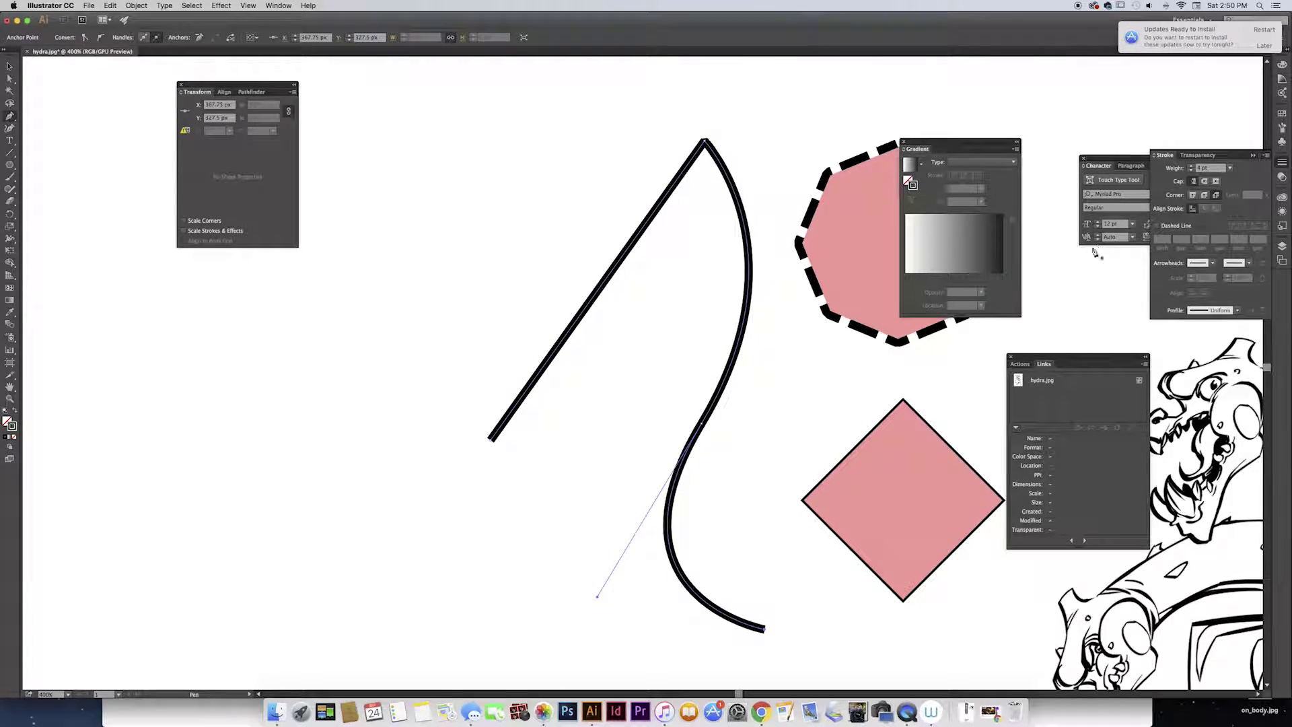
pyautogui.click(1192, 196)
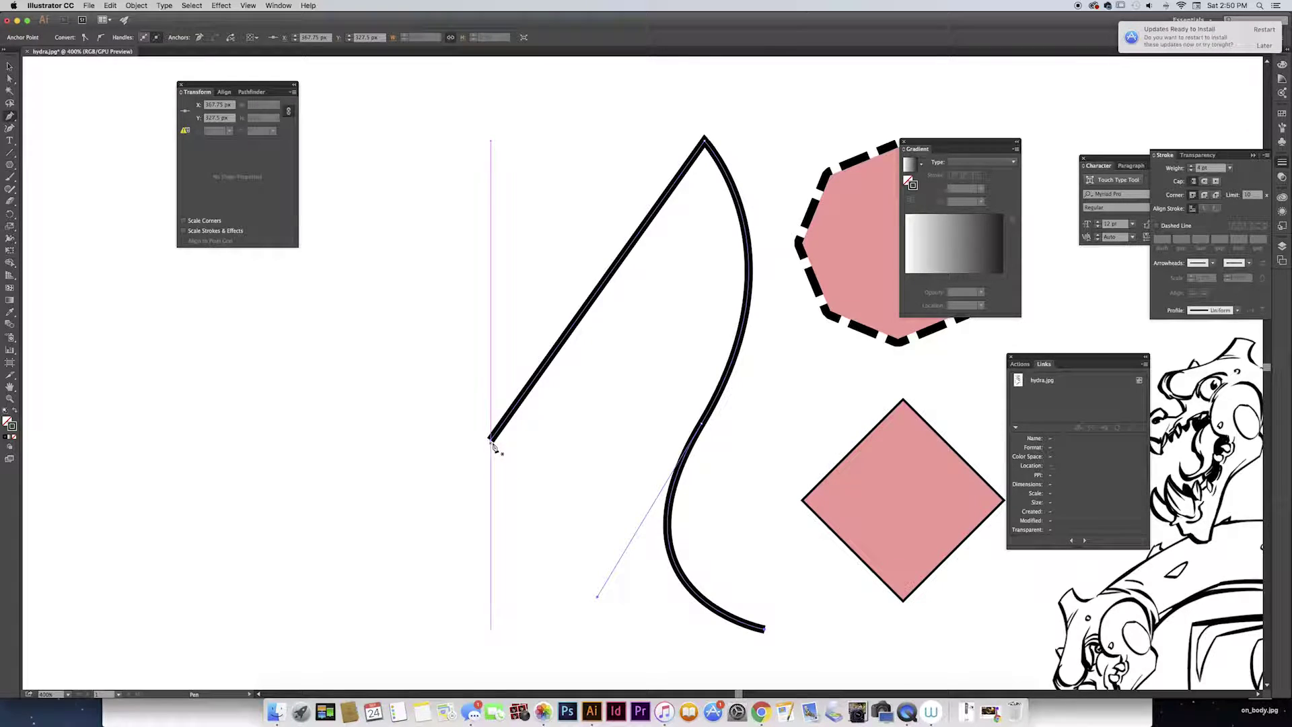
pyautogui.click(1204, 181)
# Delete all the practice shapes from the canvas, keeping the hydra artwork.
pyautogui.press('v')
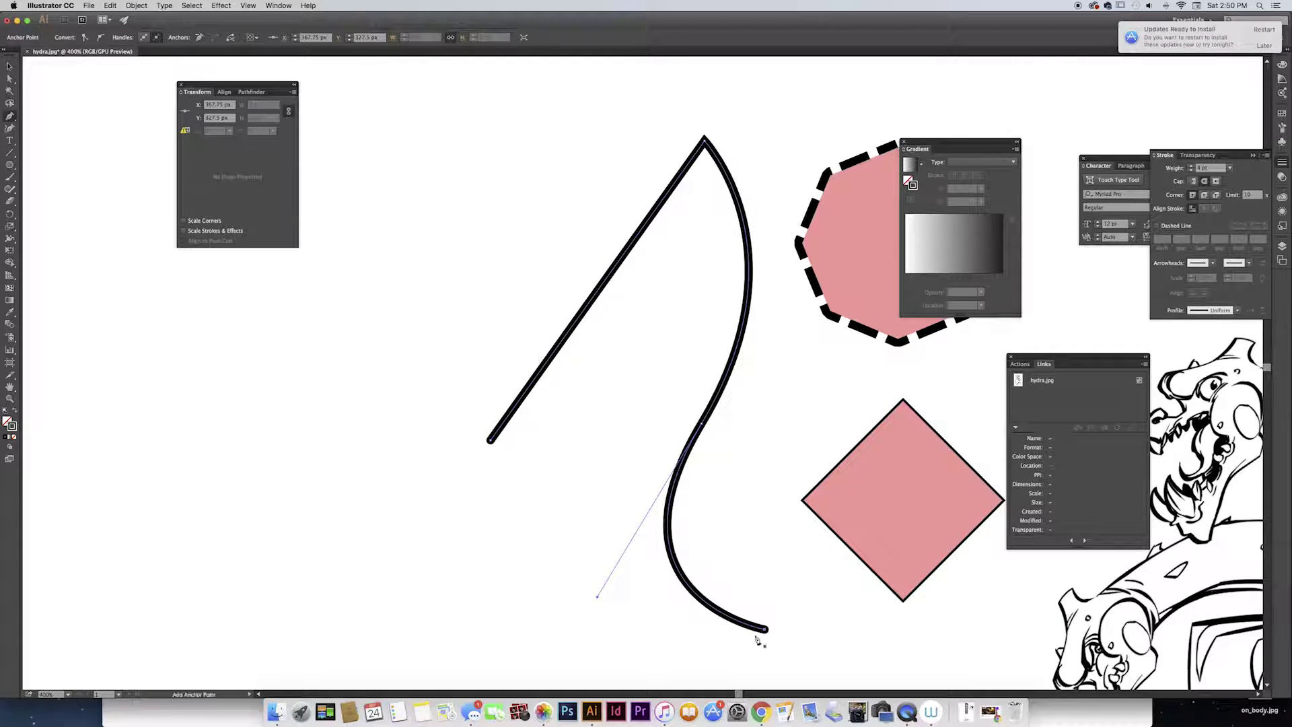
pyautogui.press('super+minus')
pyautogui.press('super+a')
pyautogui.press('Delete')
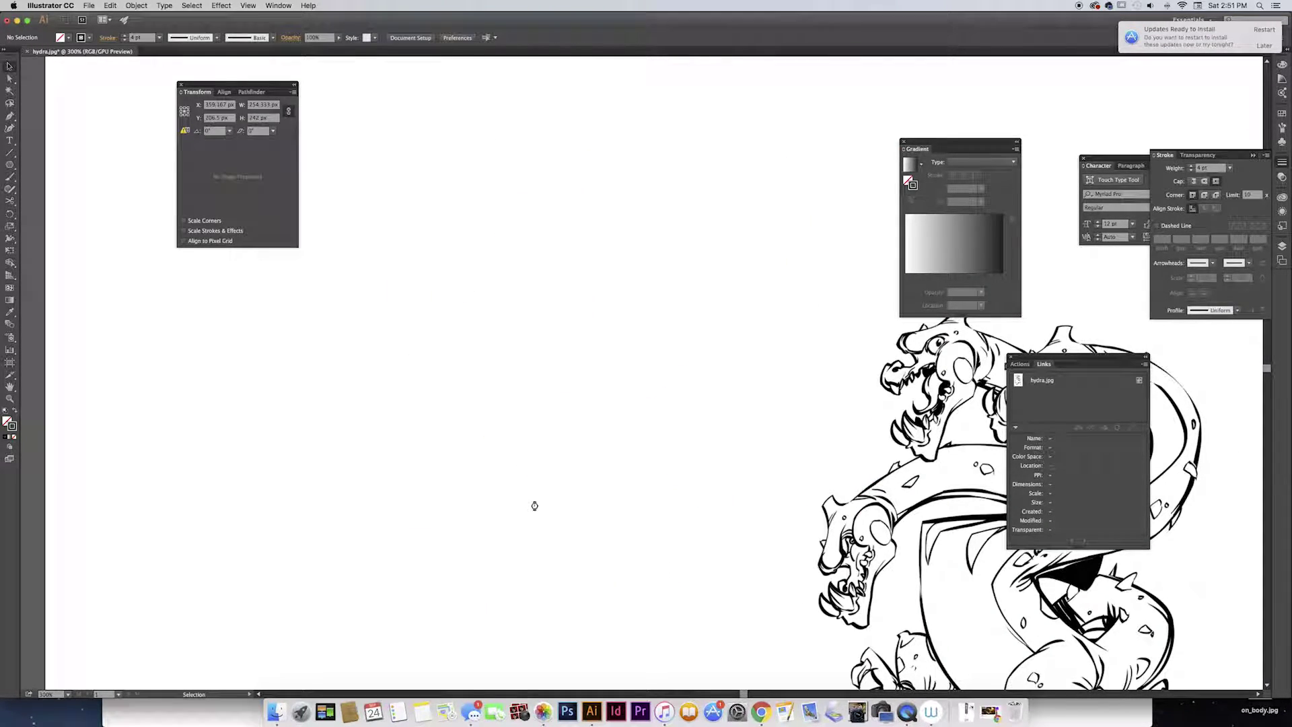
pyautogui.moveTo(1009, 471); pyautogui.dragTo(781, 397)
pyautogui.moveTo(859, 615); pyautogui.dragTo(675, 539)
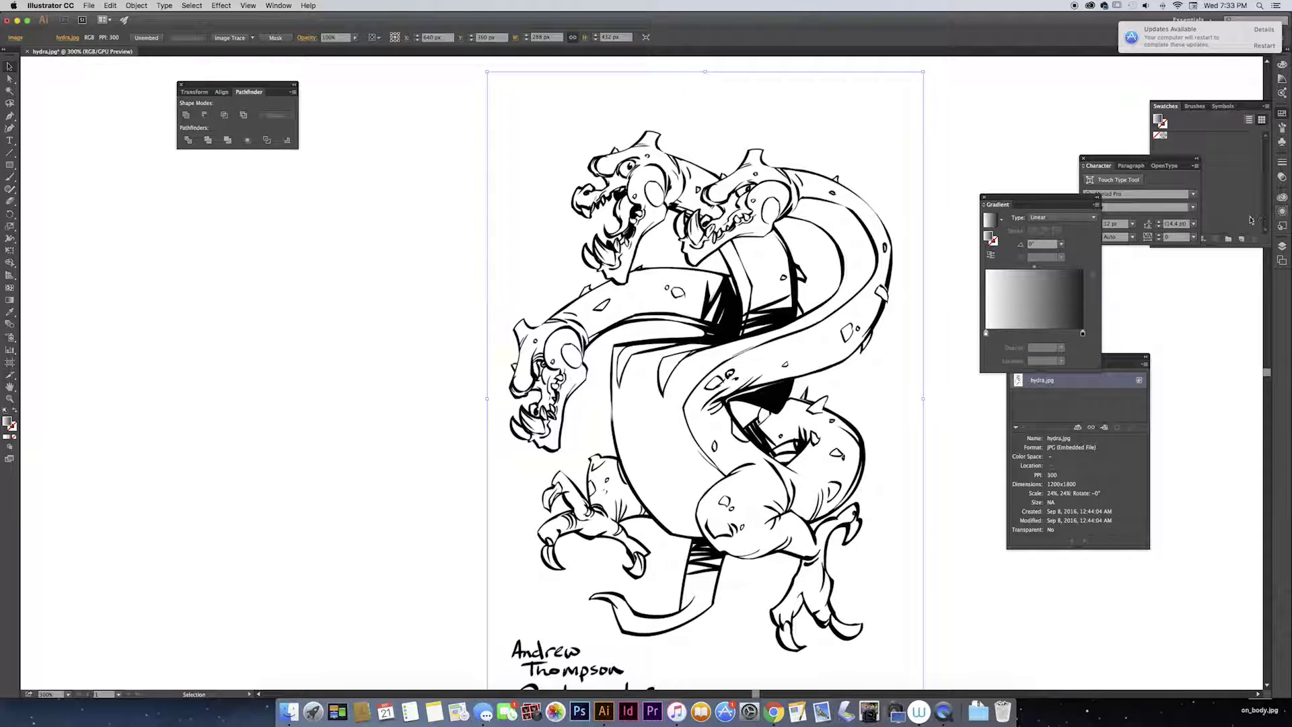
# Lower the opacity of the hydra image to 23% and deselect it.
pyautogui.click(1164, 165)
pyautogui.click(1130, 165)
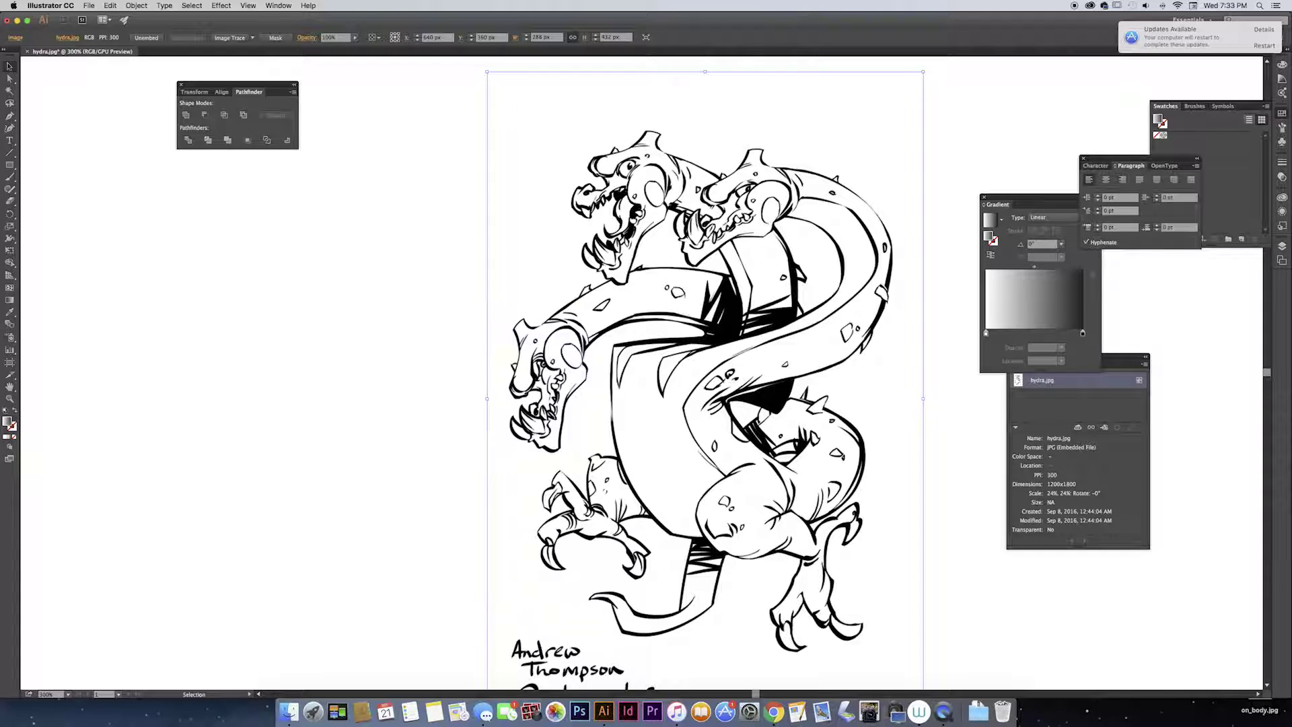
pyautogui.click(1282, 175)
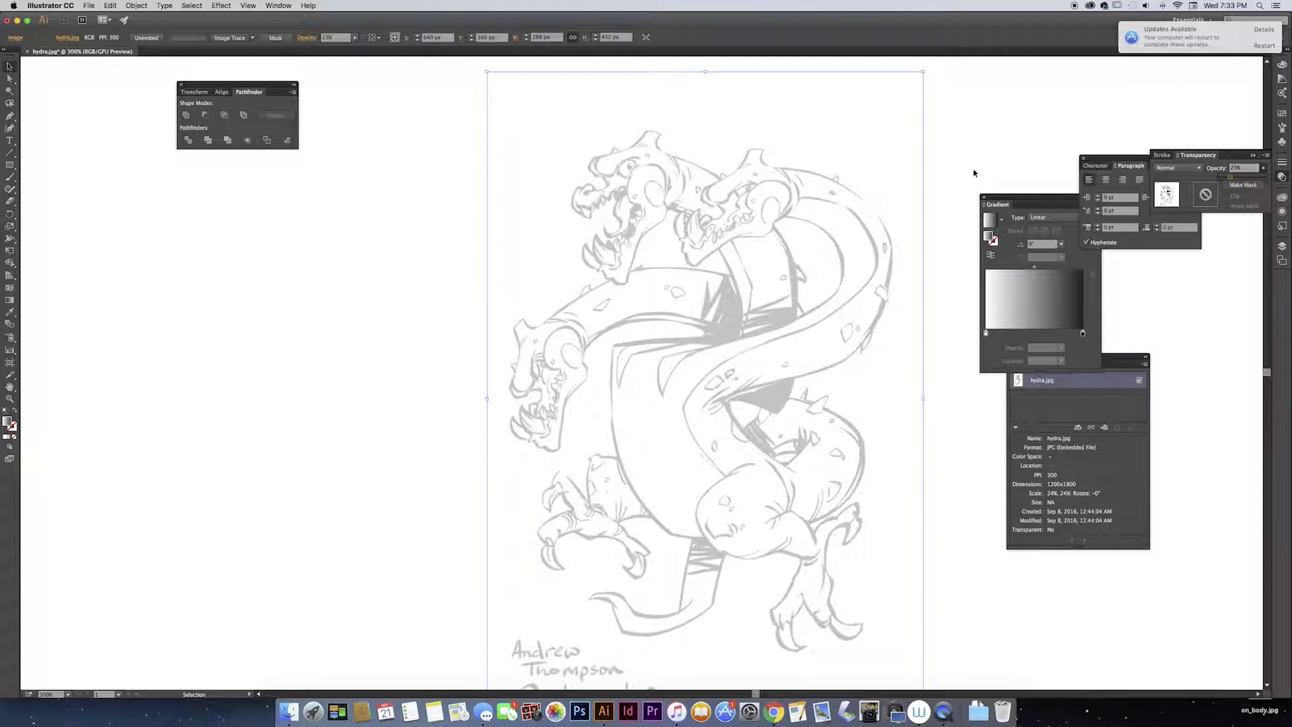
pyautogui.click(986, 157)
pyautogui.click(987, 155)
# Start tracing the hydra's body with the Pen tool, drawing a curved segment along its upper edge to the chest corner.
pyautogui.press('p')
pyautogui.moveTo(891, 459); pyautogui.dragTo(847, 437)
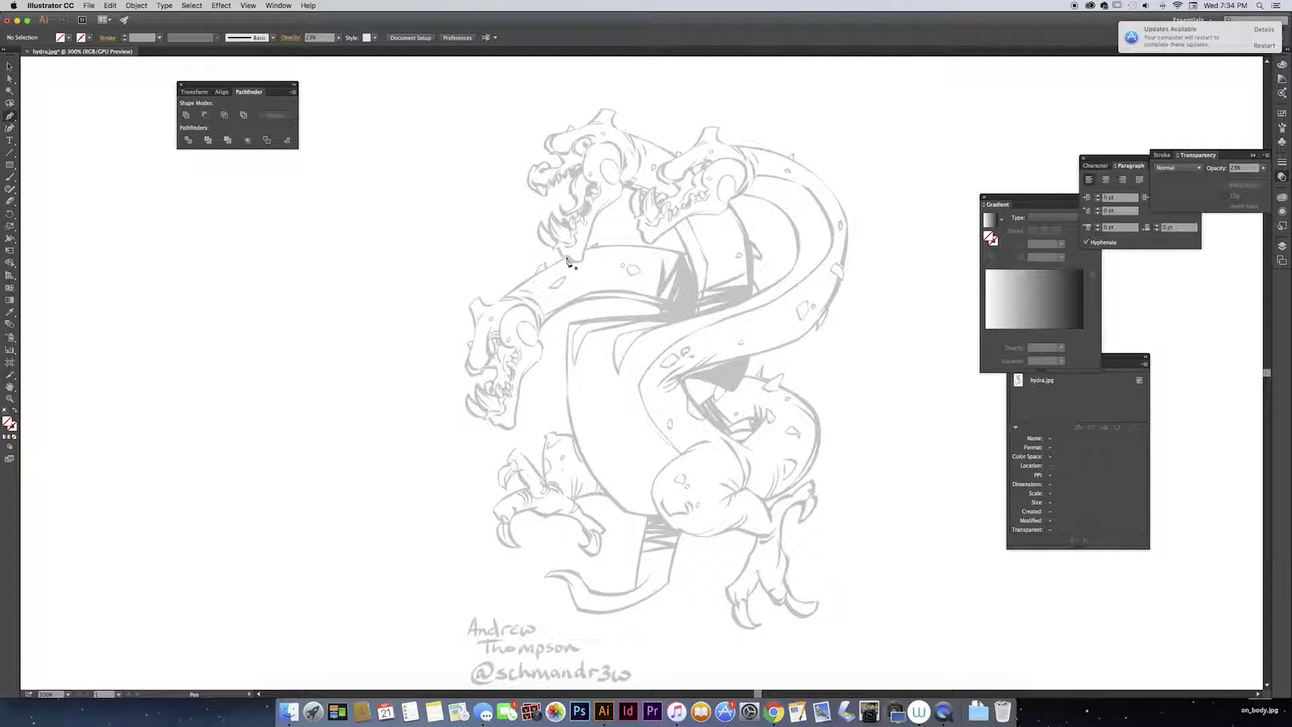
pyautogui.click(689, 319)
pyautogui.moveTo(567, 324); pyautogui.dragTo(506, 337)
pyautogui.scroll(-2, 511, 333)
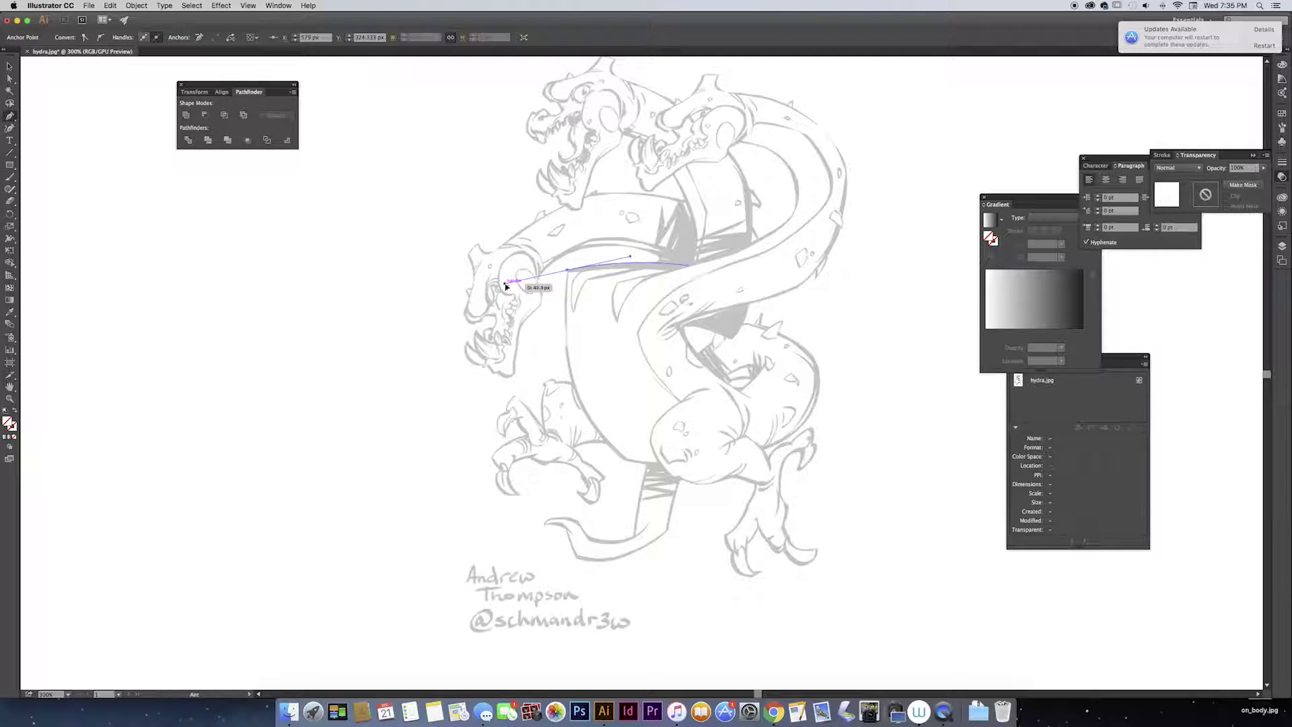
pyautogui.moveTo(506, 285)
pyautogui.mouseDown()
pyautogui.moveTo(550, 278)
pyautogui.moveTo(553, 232)
pyautogui.moveTo(518, 160)
pyautogui.moveTo(515, 283)
pyautogui.moveTo(540, 259)
pyautogui.moveTo(524, 287)
pyautogui.mouseUp()
pyautogui.moveTo(565, 300); pyautogui.dragTo(537, 279)
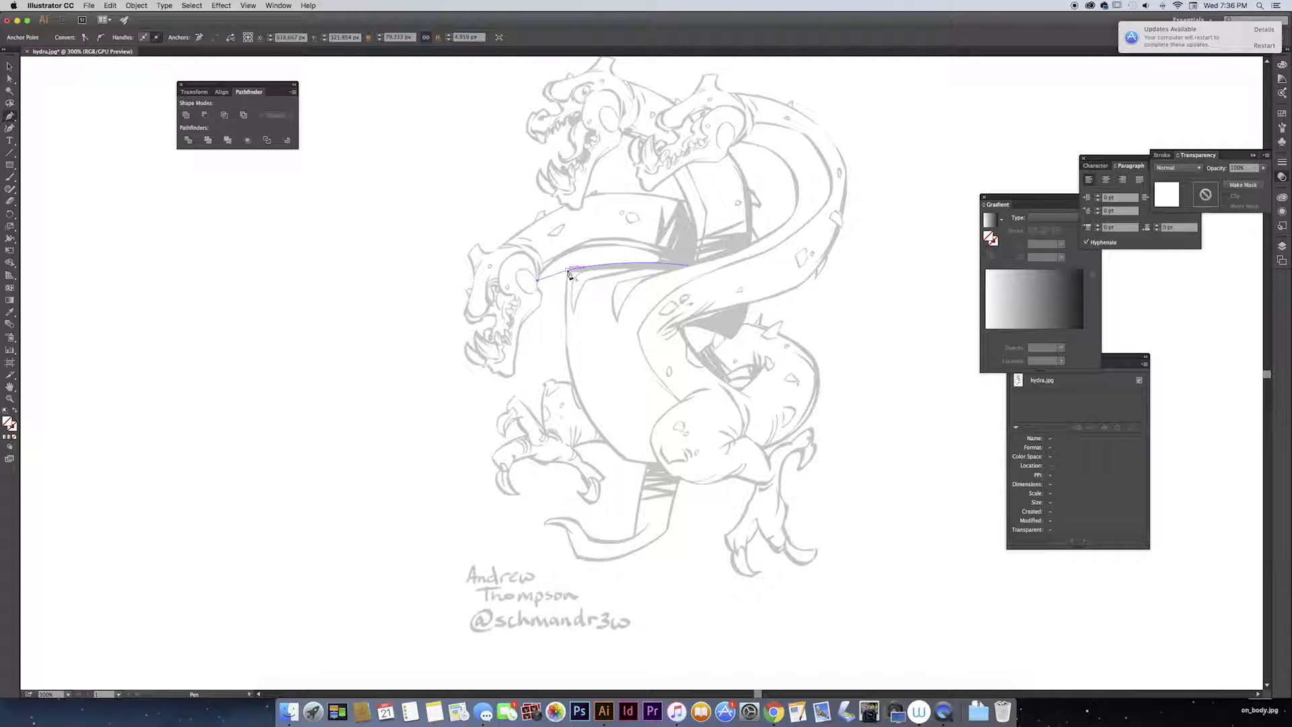
# Continue the body outline down the belly and around the thigh and neck notch, closing it at the upper edge.
pyautogui.moveTo(568, 272); pyautogui.dragTo(652, 467)
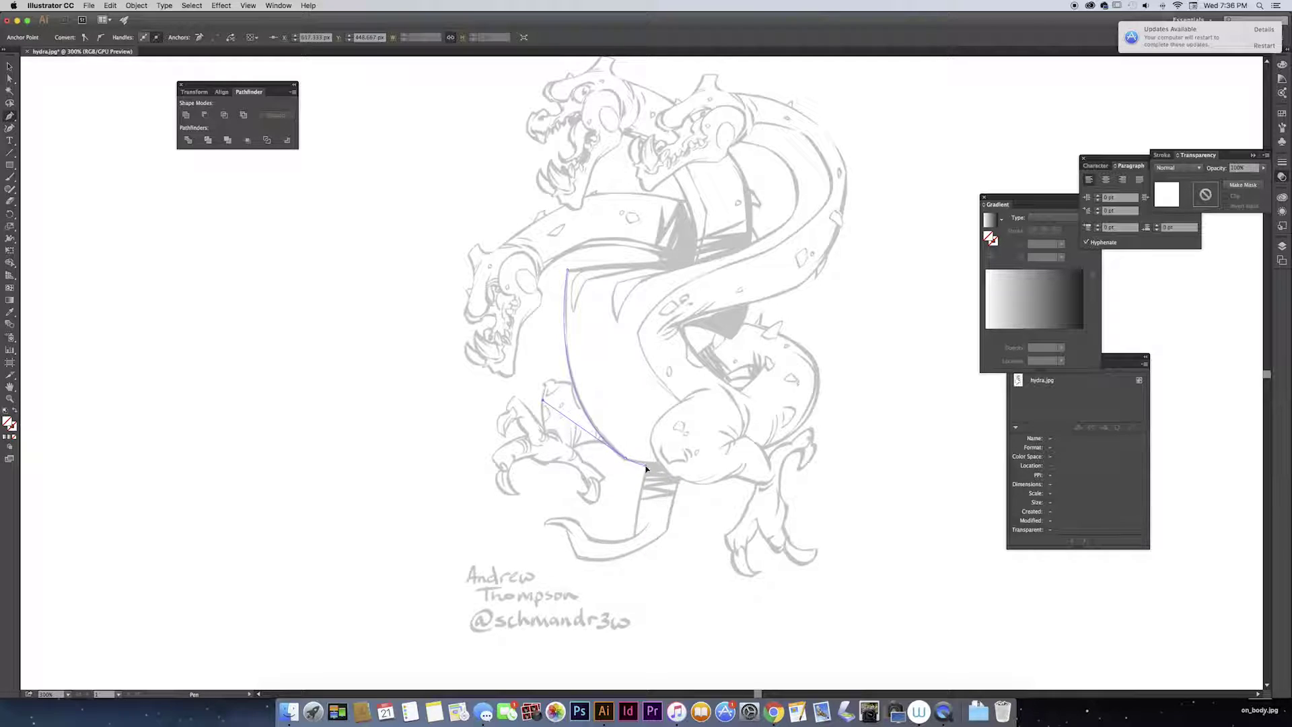
pyautogui.moveTo(641, 469); pyautogui.dragTo(834, 391)
pyautogui.moveTo(739, 389); pyautogui.dragTo(743, 306)
pyautogui.click(680, 330)
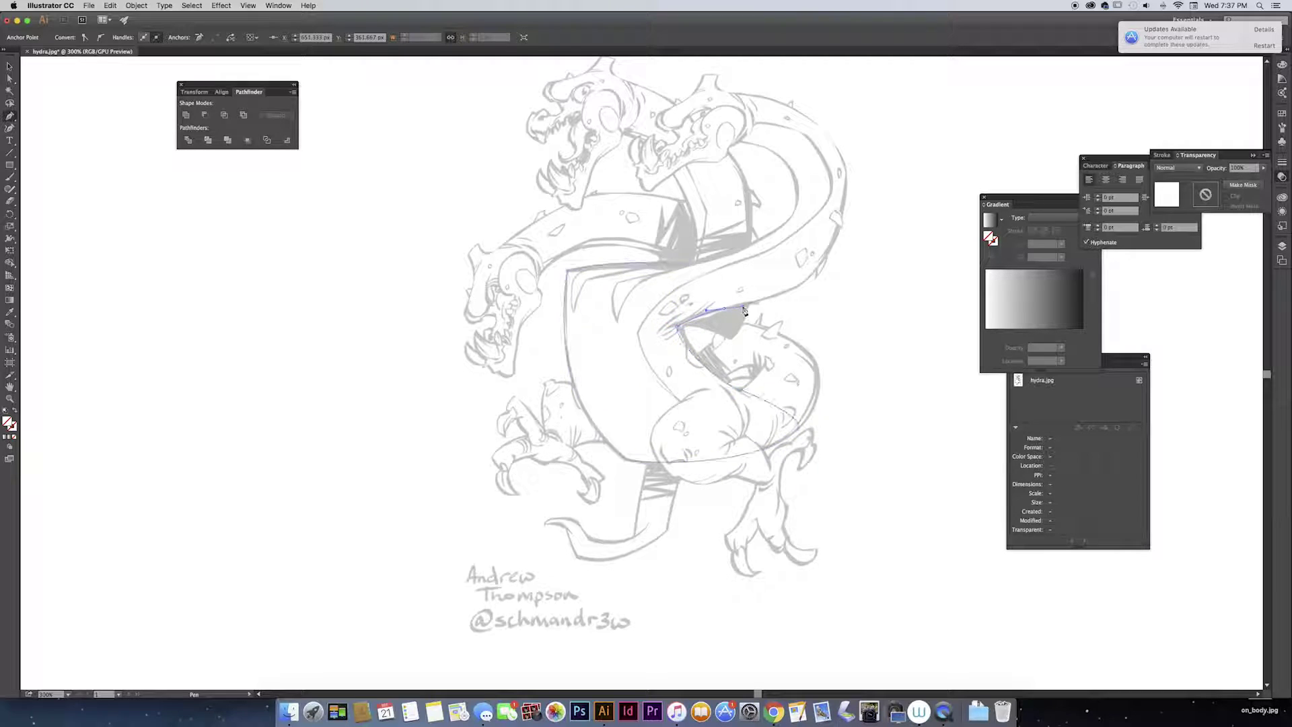
pyautogui.moveTo(688, 265); pyautogui.dragTo(628, 272)
# Fill the traced body shape with a dark red colour.
pyautogui.moveTo(10, 165); pyautogui.dragTo(81, 201)
pyautogui.press('p')
pyautogui.scroll(-3, 604, 362)
pyautogui.doubleClick(7, 421)
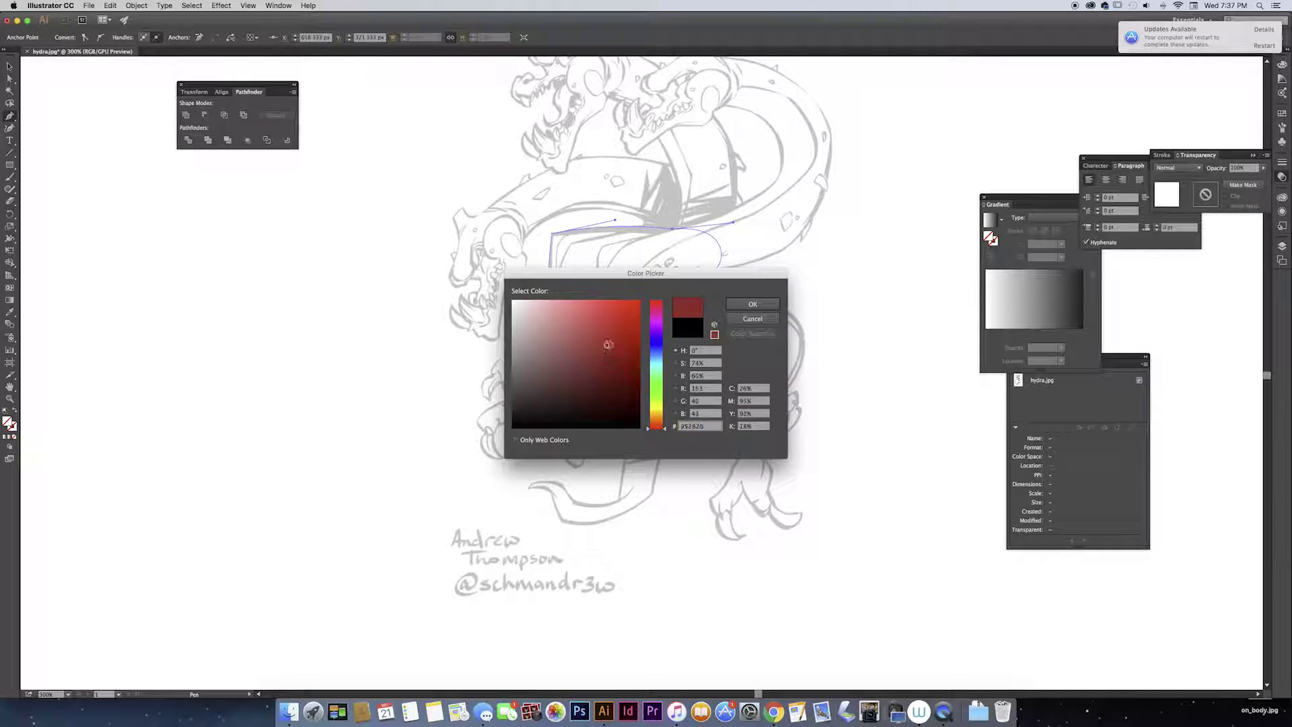
pyautogui.press('Return')
# Draw three circles about 47 to 55 px across with the Ellipse tool over and beside the hydra's heads.
pyautogui.moveTo(646, 336); pyautogui.dragTo(666, 400)
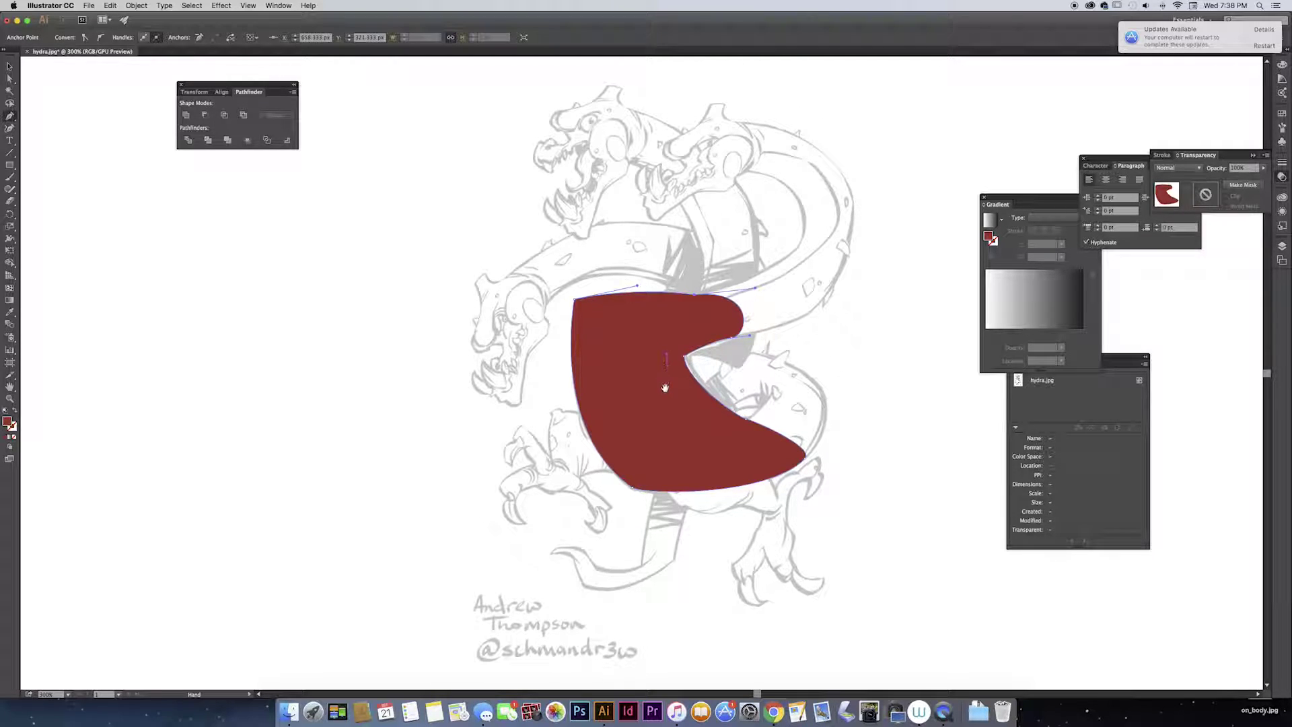
pyautogui.scroll(2, 635, 326)
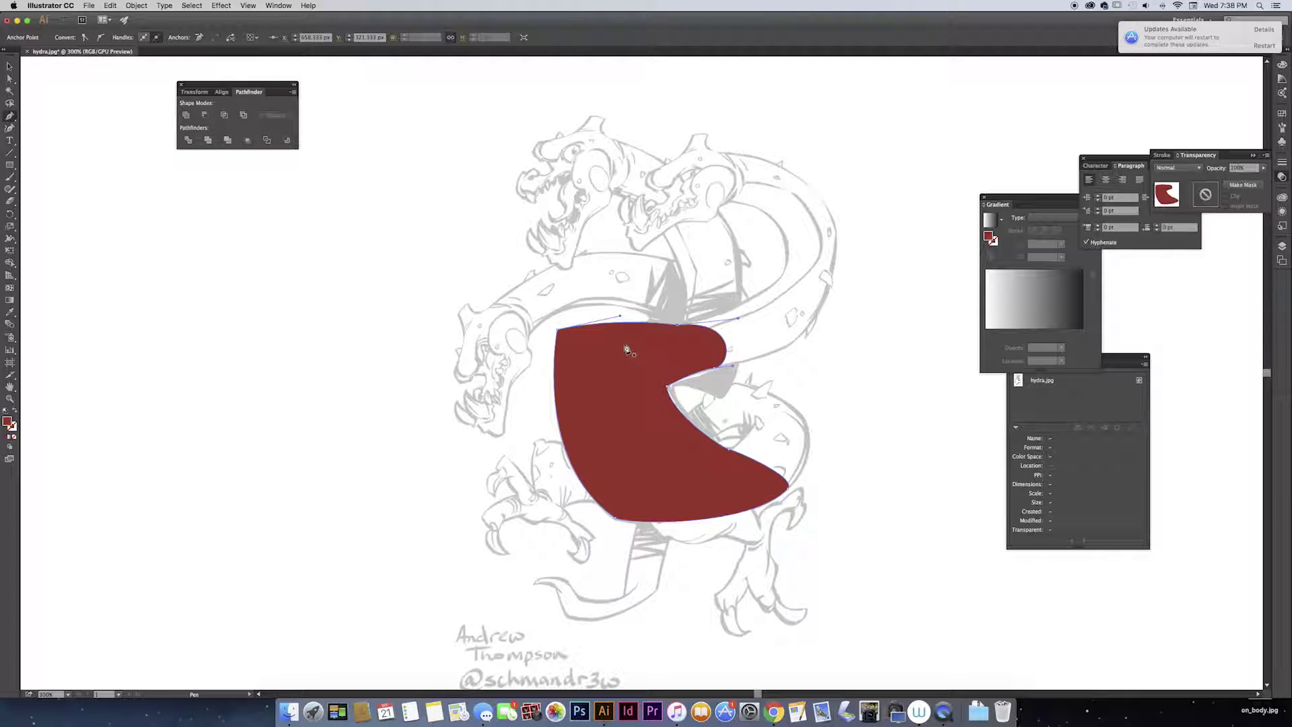
pyautogui.press('l')
pyautogui.moveTo(519, 165); pyautogui.dragTo(595, 243)
pyautogui.moveTo(369, 277); pyautogui.dragTo(450, 358)
pyautogui.moveTo(429, 416); pyautogui.dragTo(499, 487)
# Reshape the circles into ovals and place them on the body's centre, its lower front edge and the notch behind it.
pyautogui.press('v')
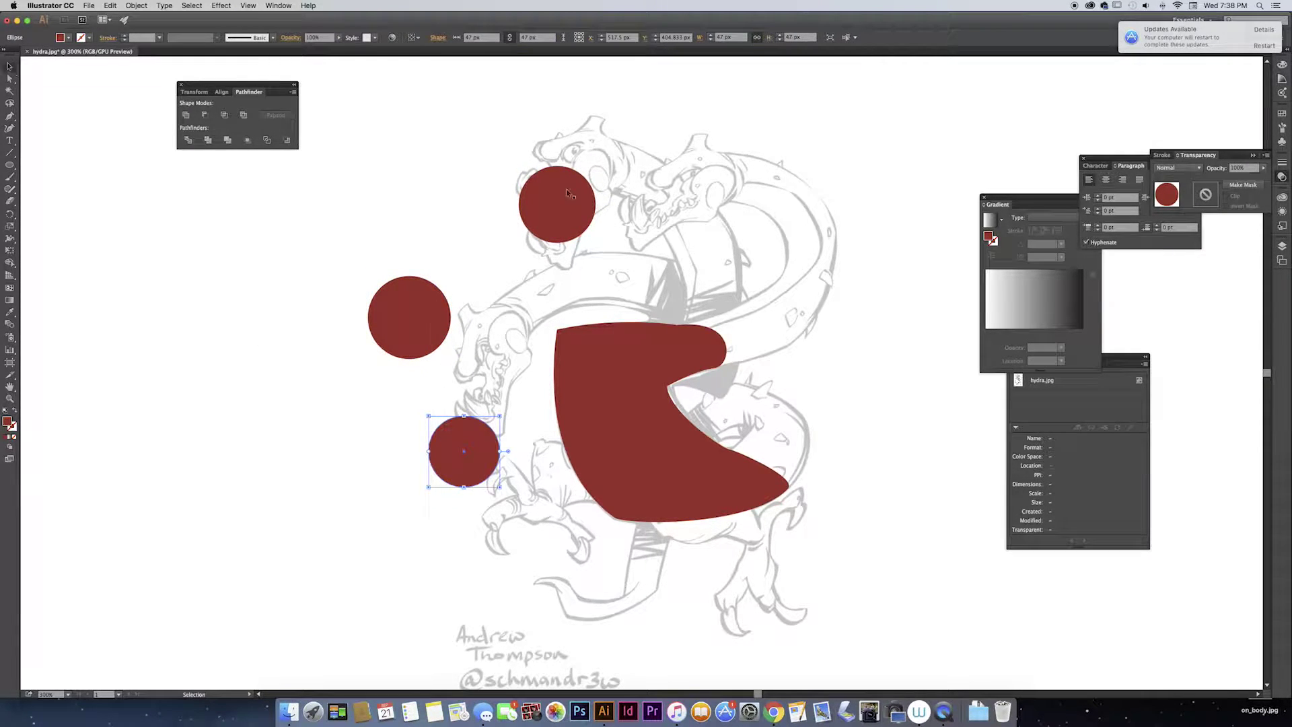
pyautogui.click(568, 194)
pyautogui.moveTo(595, 165); pyautogui.dragTo(694, 376)
pyautogui.moveTo(464, 451); pyautogui.dragTo(582, 497)
pyautogui.click(409, 323)
pyautogui.moveTo(450, 317); pyautogui.dragTo(433, 317)
pyautogui.moveTo(404, 323); pyautogui.dragTo(635, 399)
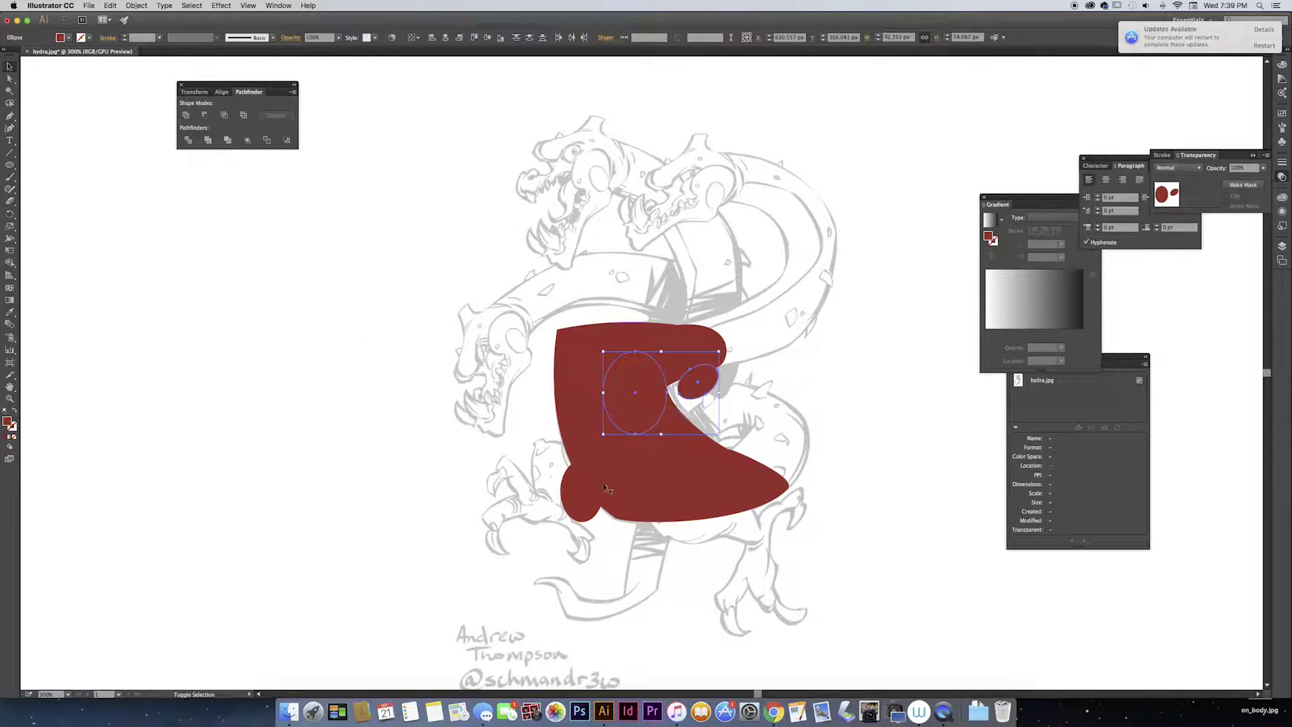
# Fill all three ovals with a light pink colour and deselect them.
pyautogui.keyDown('shift'); pyautogui.click(605, 488); pyautogui.keyUp('shift')
pyautogui.doubleClick(7, 421)
pyautogui.click(755, 296)
pyautogui.click(661, 363)
pyautogui.scroll(-2, 661, 364)
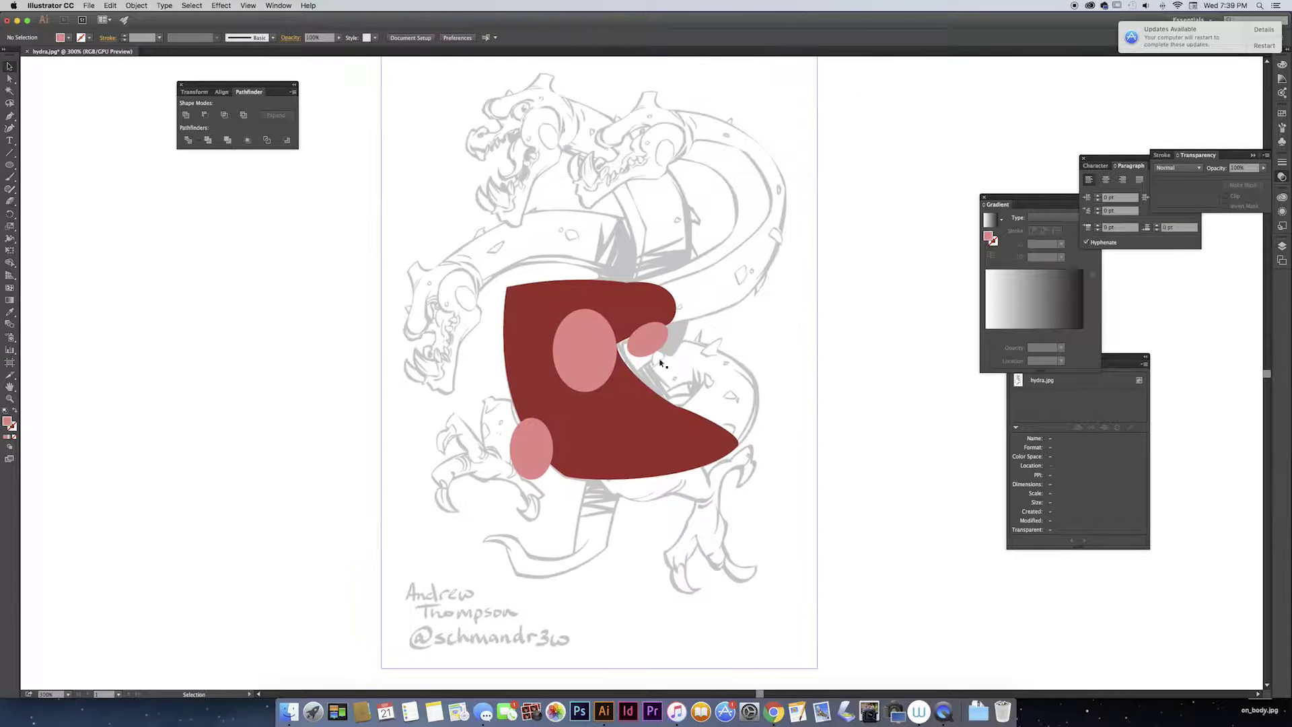
# Copy the dark red body shape.
pyautogui.click(643, 300)
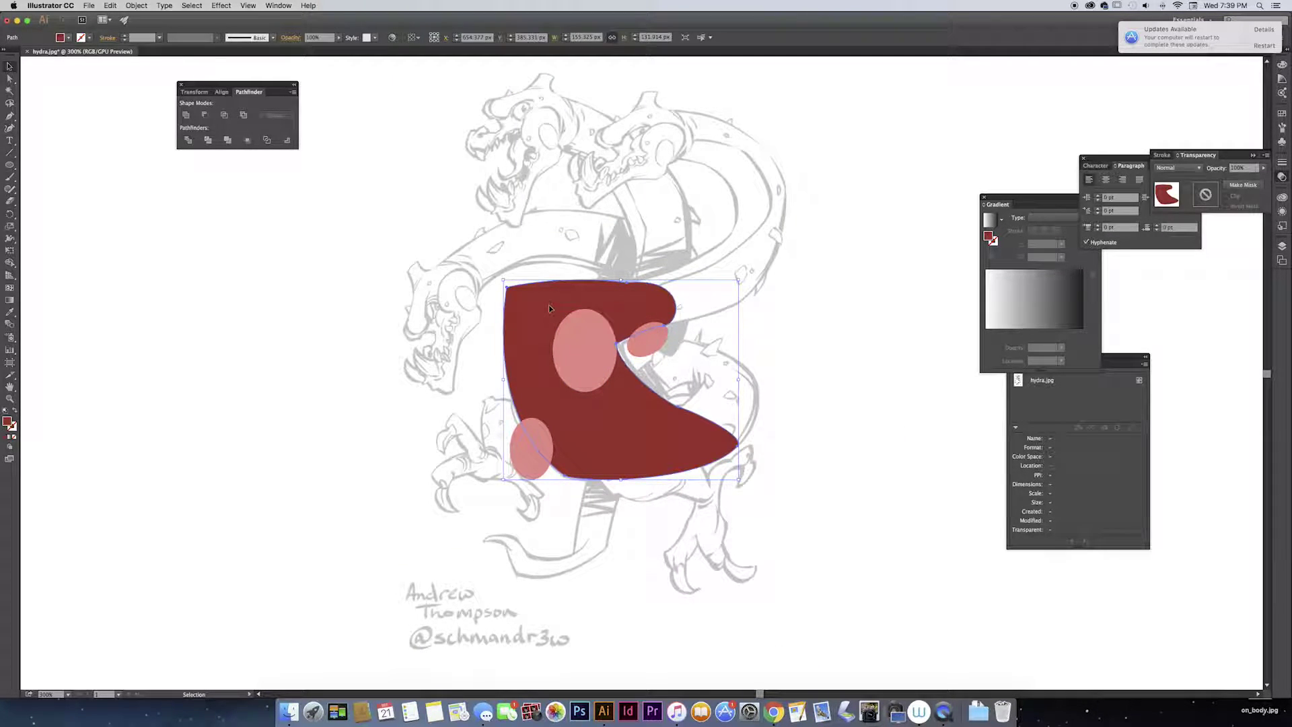
pyautogui.press('a')
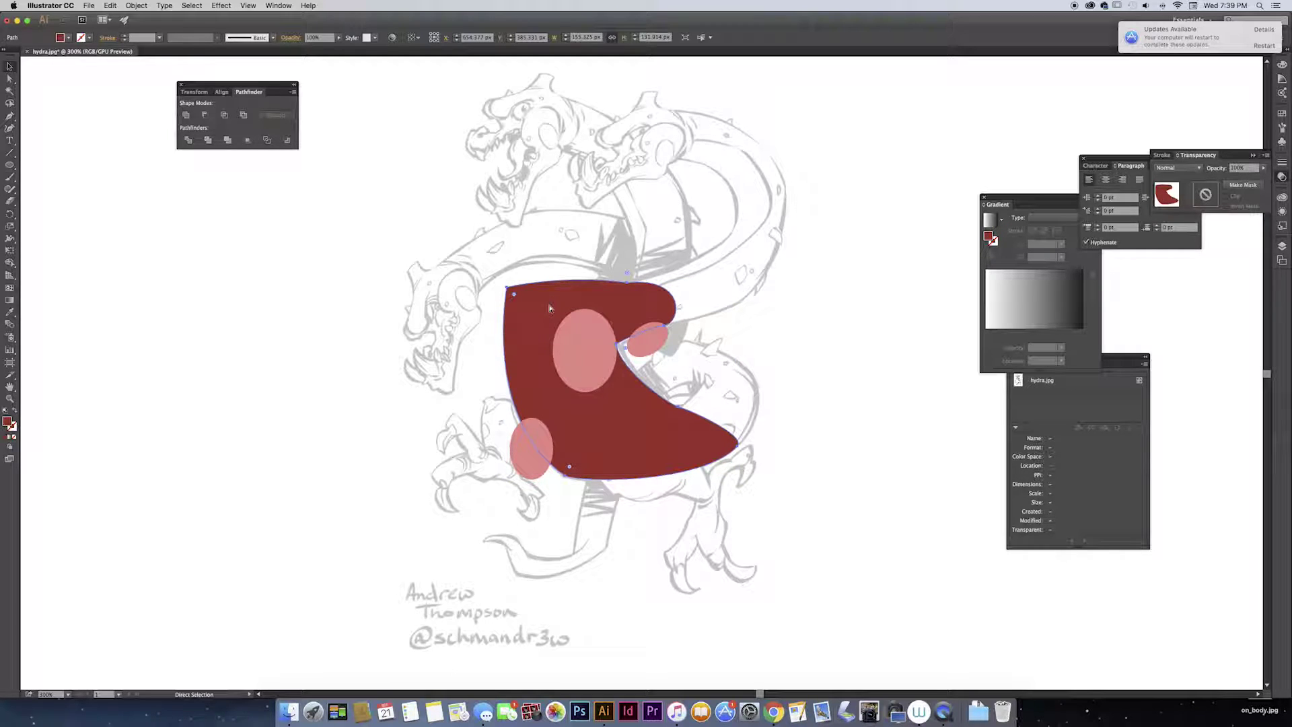
pyautogui.press('v')
pyautogui.click(113, 6)
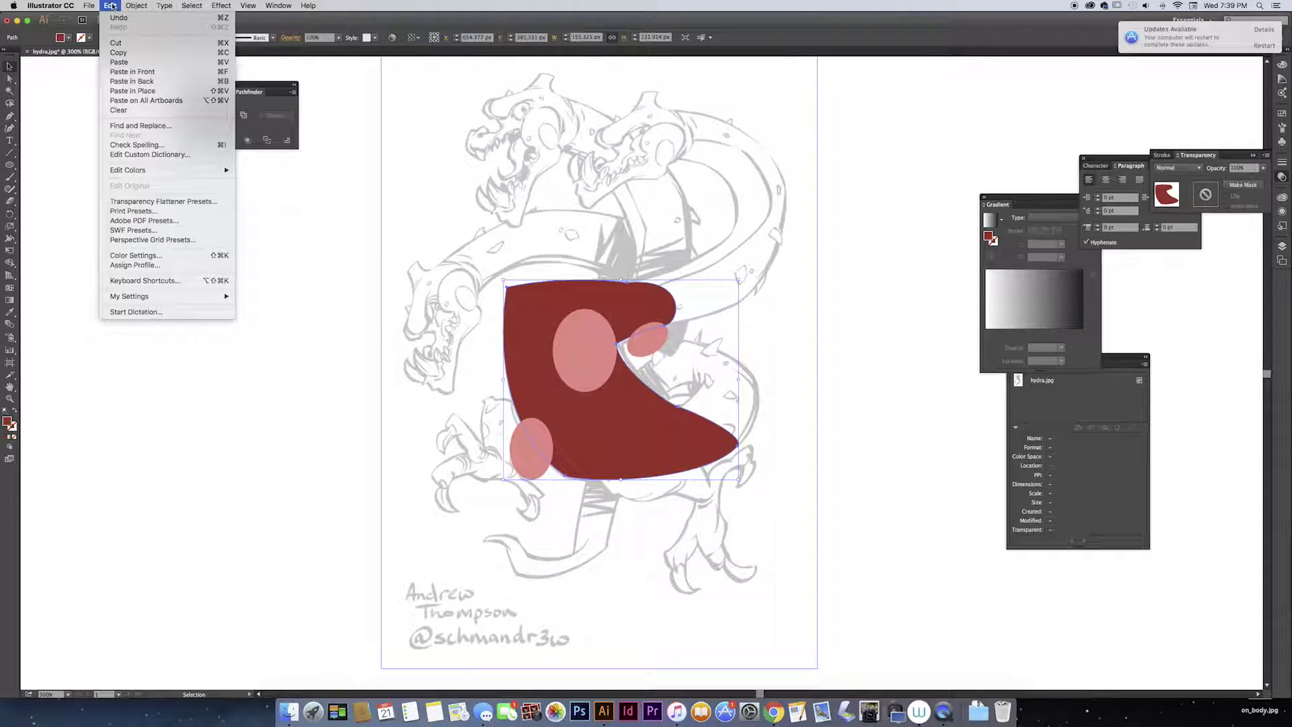
pyautogui.click(133, 55)
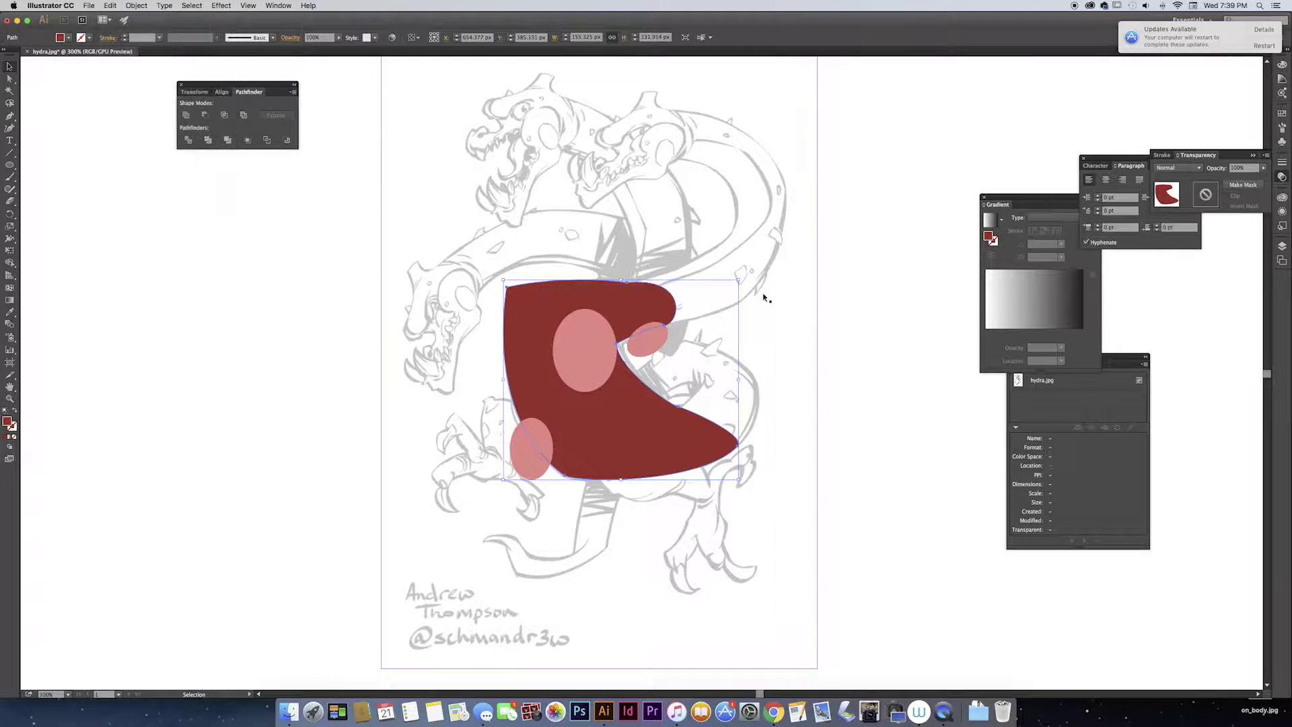
# Paste the copied body shape in front of the three pink ovals.
pyautogui.scroll(3, 803, 360)
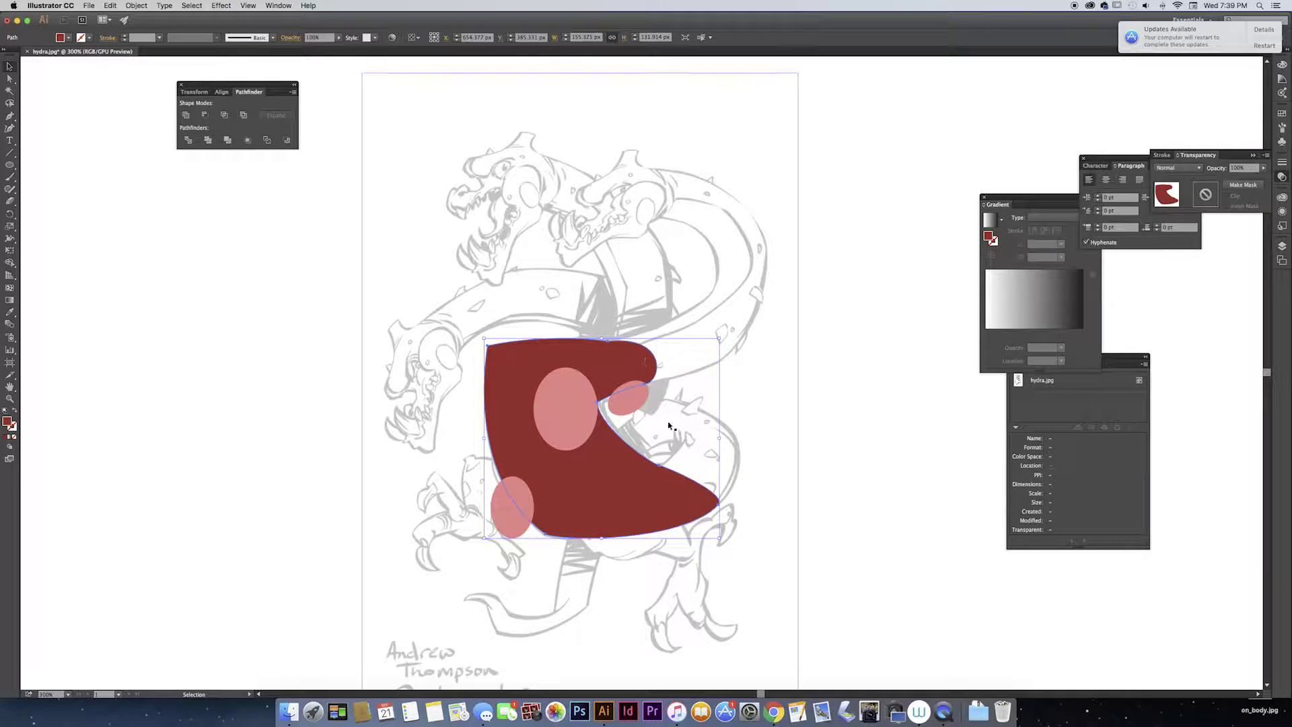
pyautogui.click(772, 407)
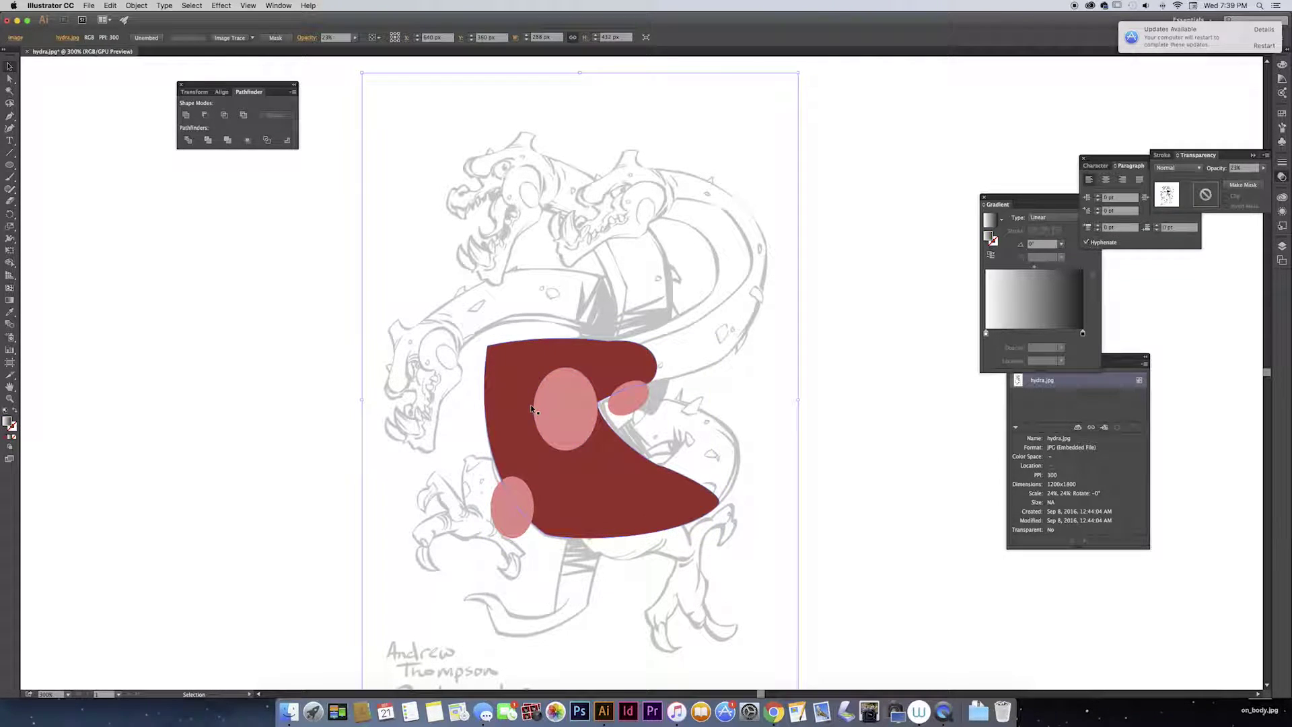
pyautogui.click(553, 404)
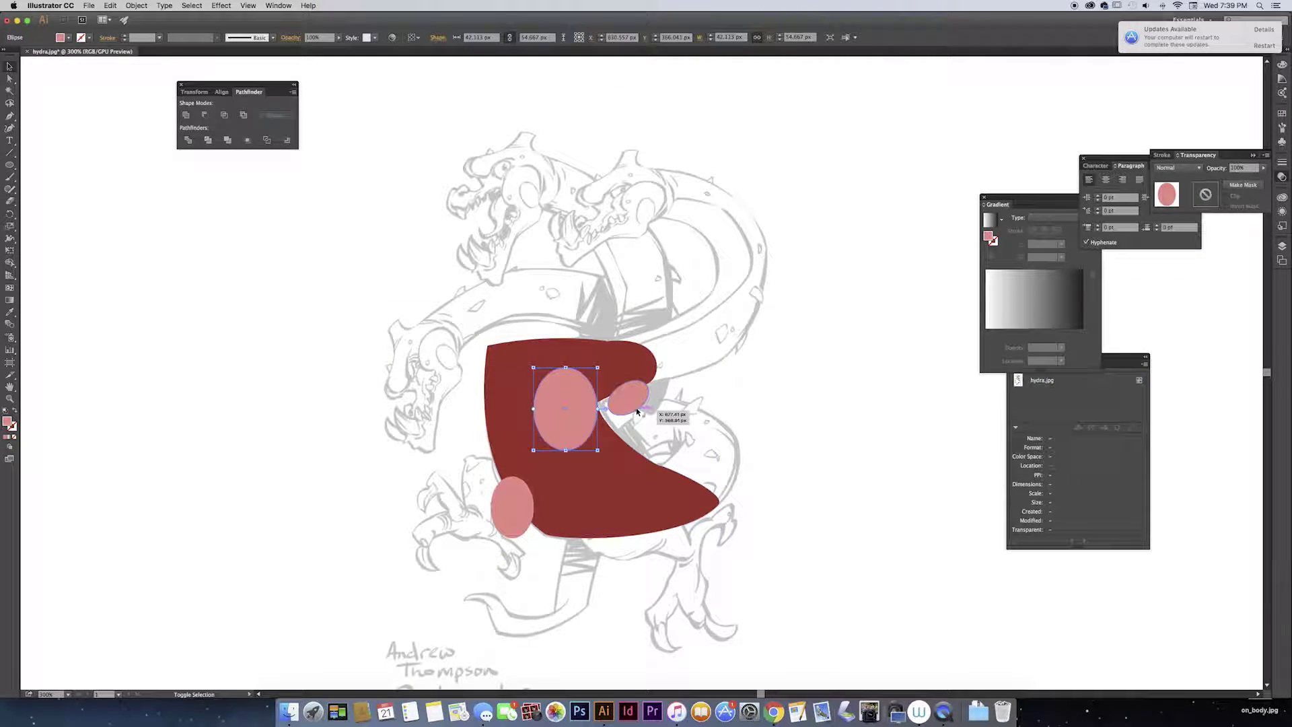
pyautogui.keyDown('shift'); pyautogui.click(632, 401); pyautogui.keyUp('shift')
pyautogui.keyDown('shift'); pyautogui.click(516, 505); pyautogui.keyUp('shift')
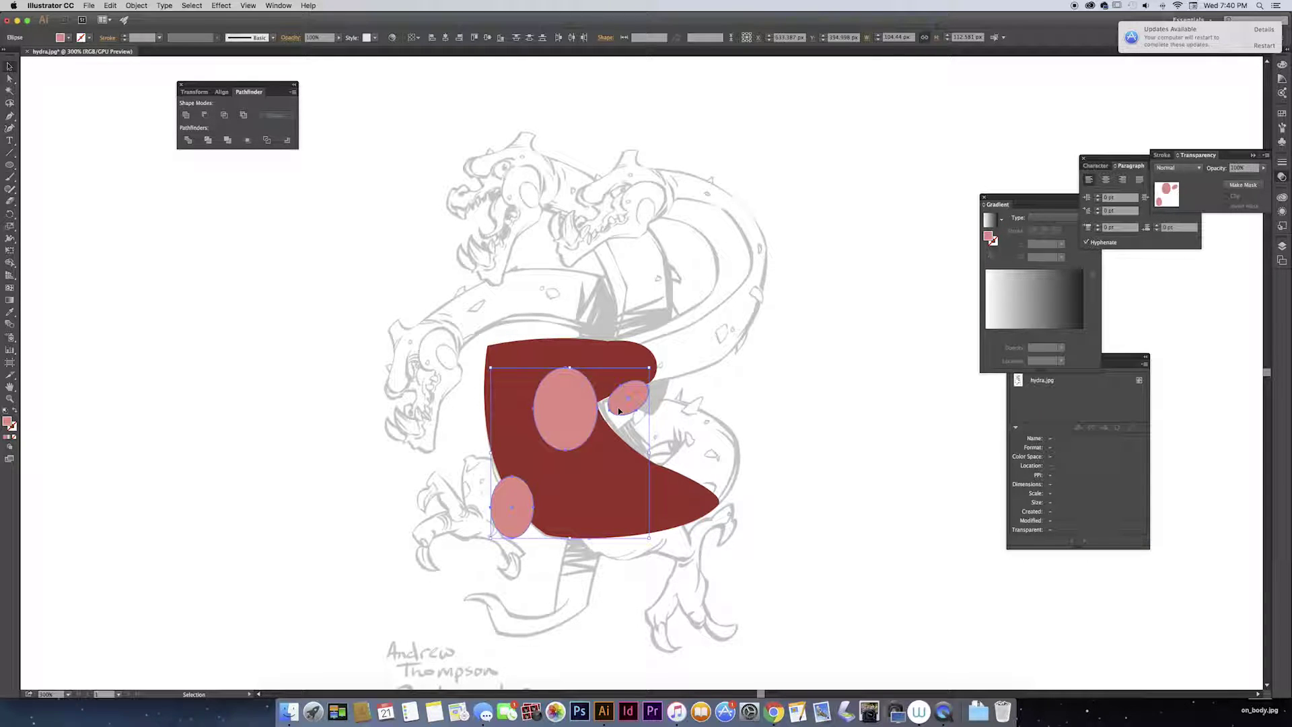
pyautogui.press('a')
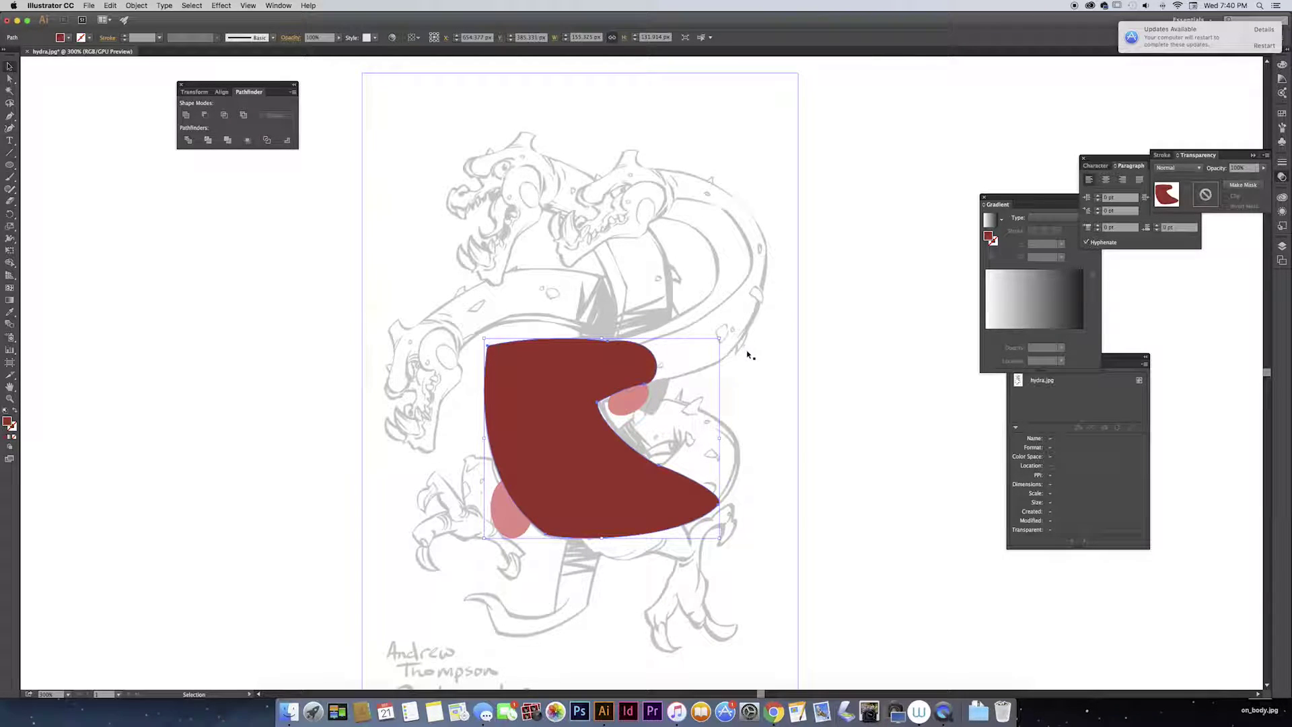
pyautogui.click(110, 5)
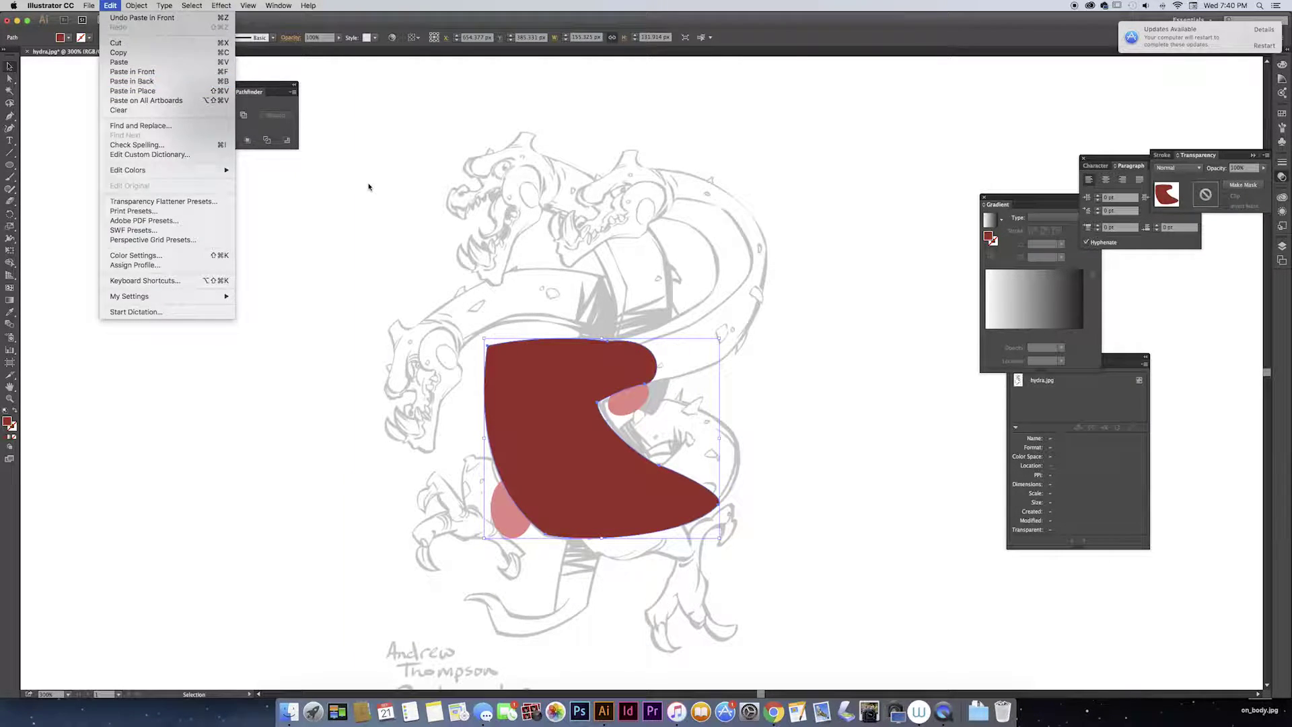
# Lock the faded hydra sketch image and leave nothing selected.
pyautogui.press('super+a')
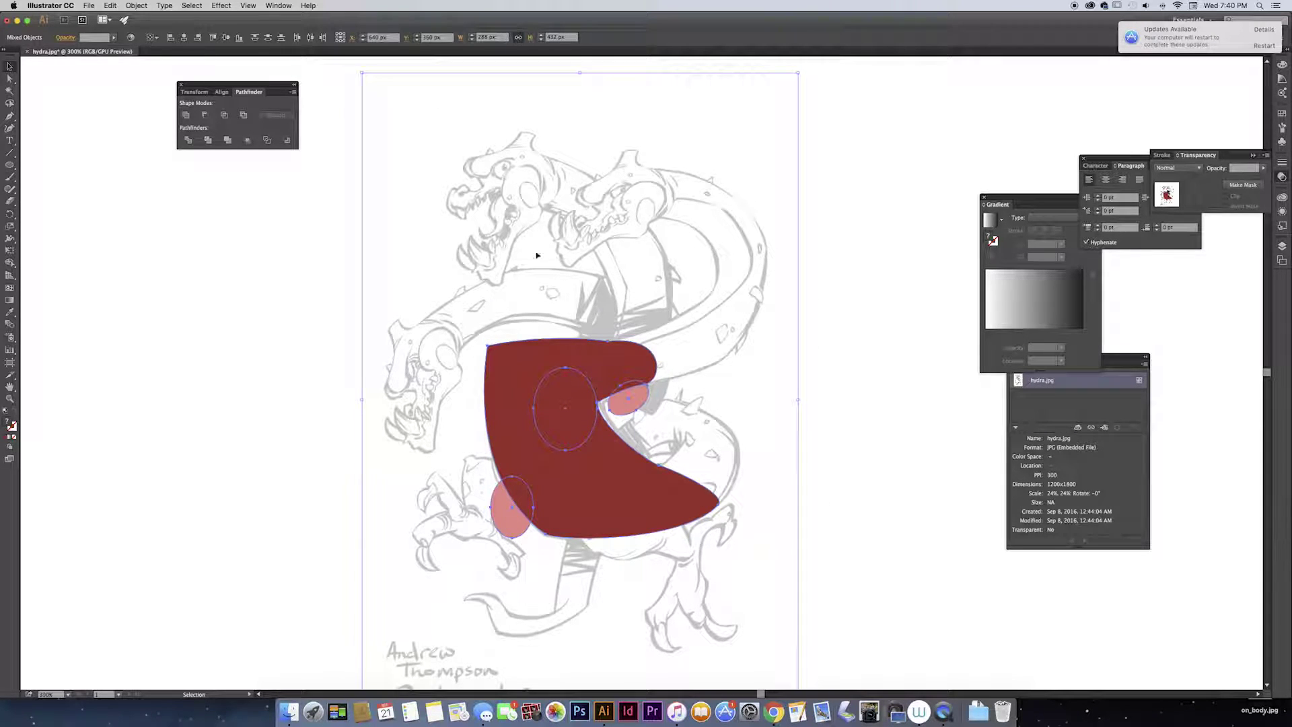
pyautogui.click(838, 245)
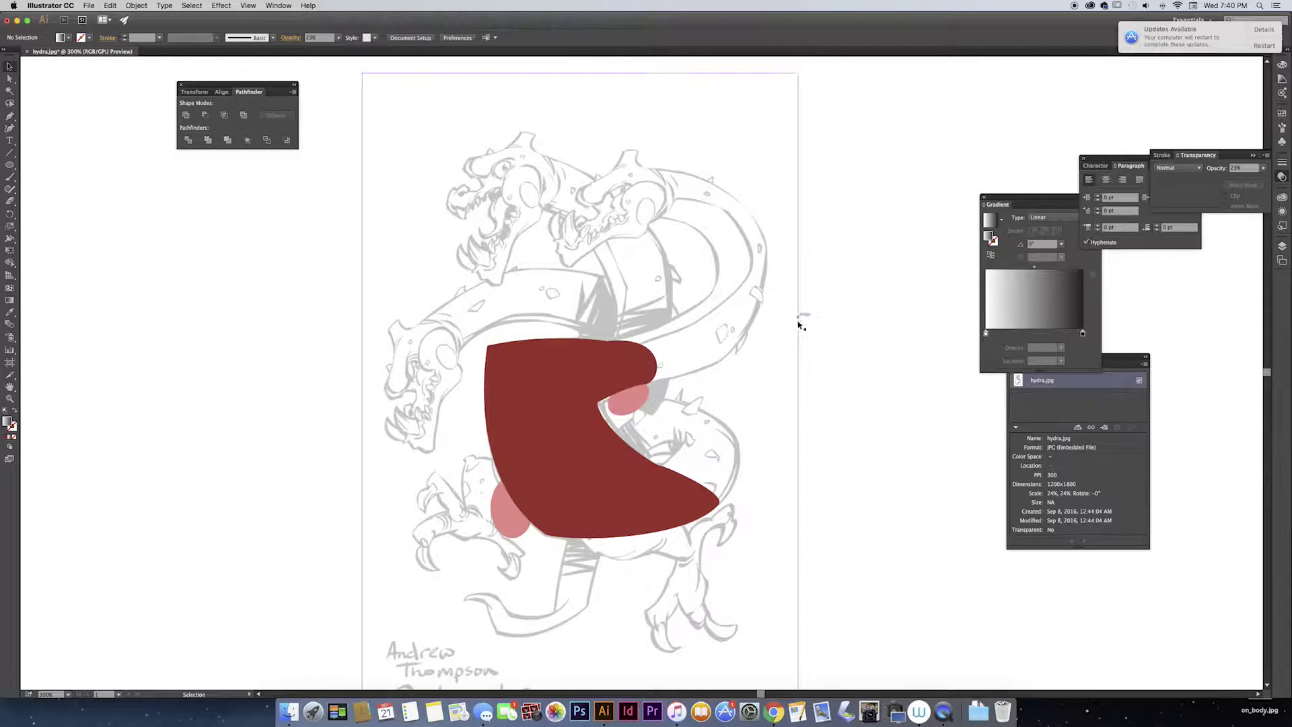
pyautogui.click(727, 332)
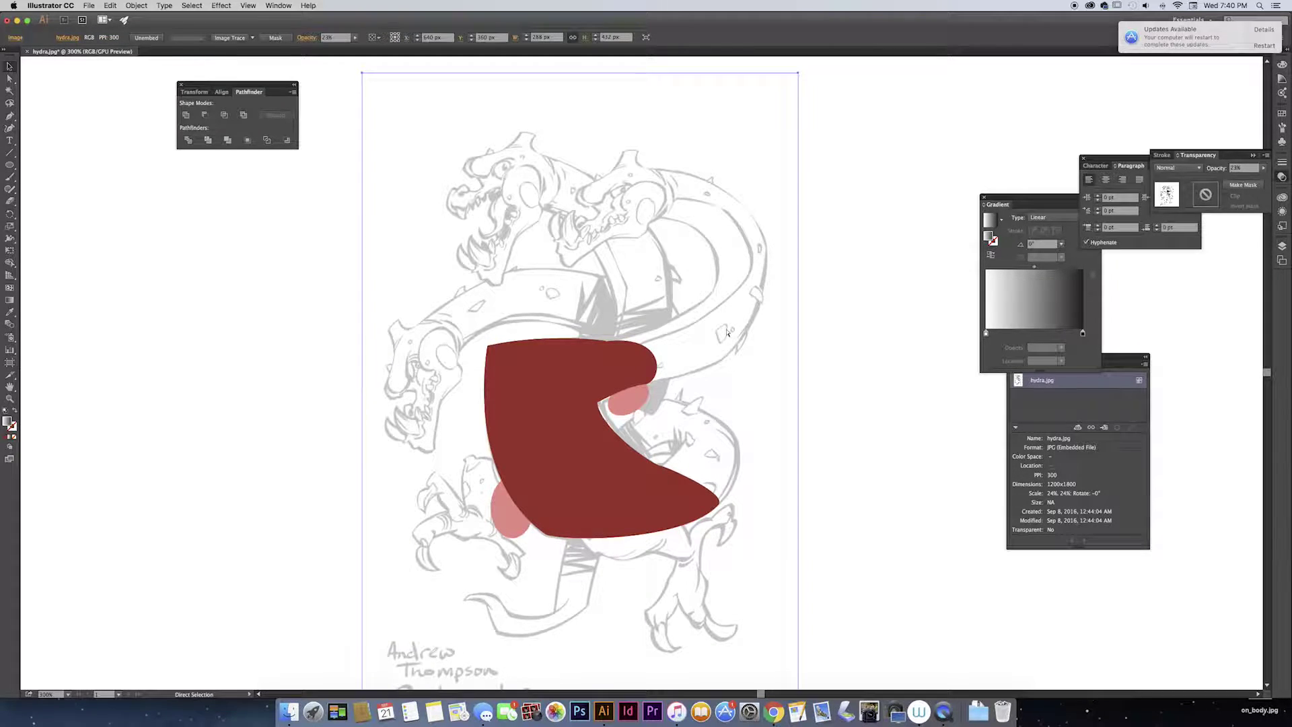
pyautogui.click(810, 362)
pyautogui.scroll(-3, 781, 269)
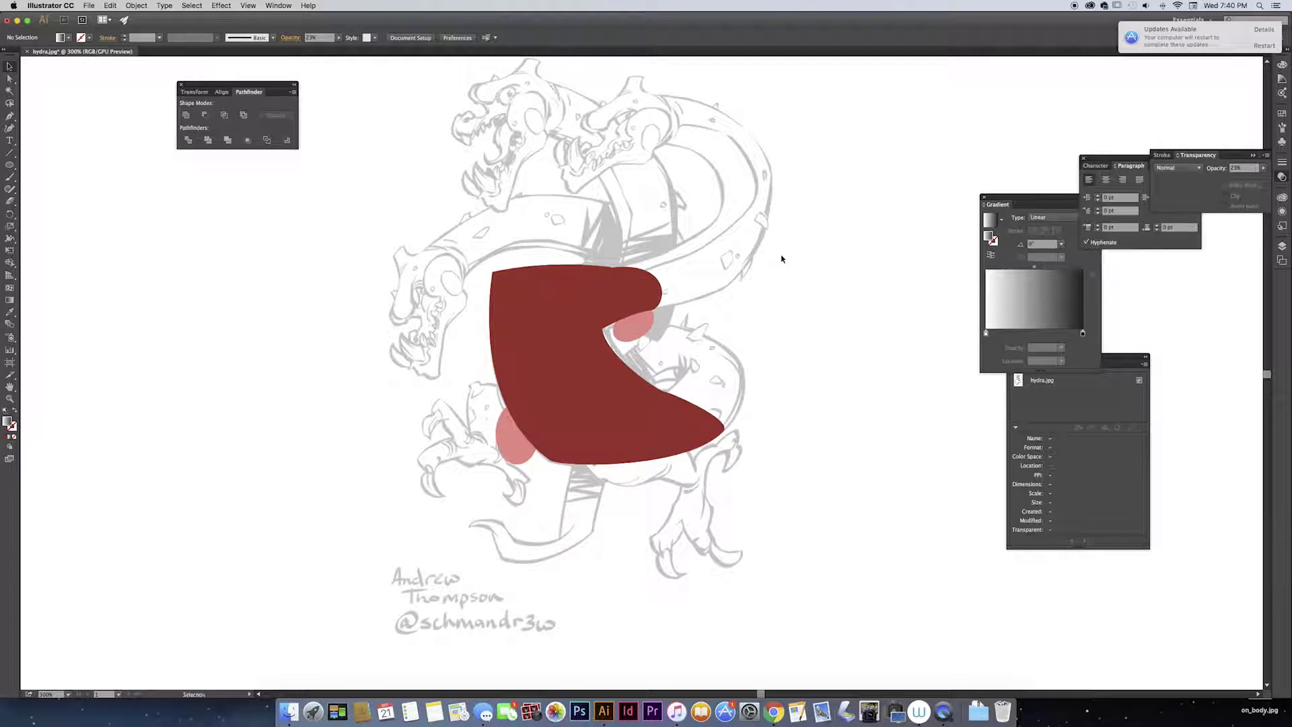
pyautogui.scroll(3, 750, 298)
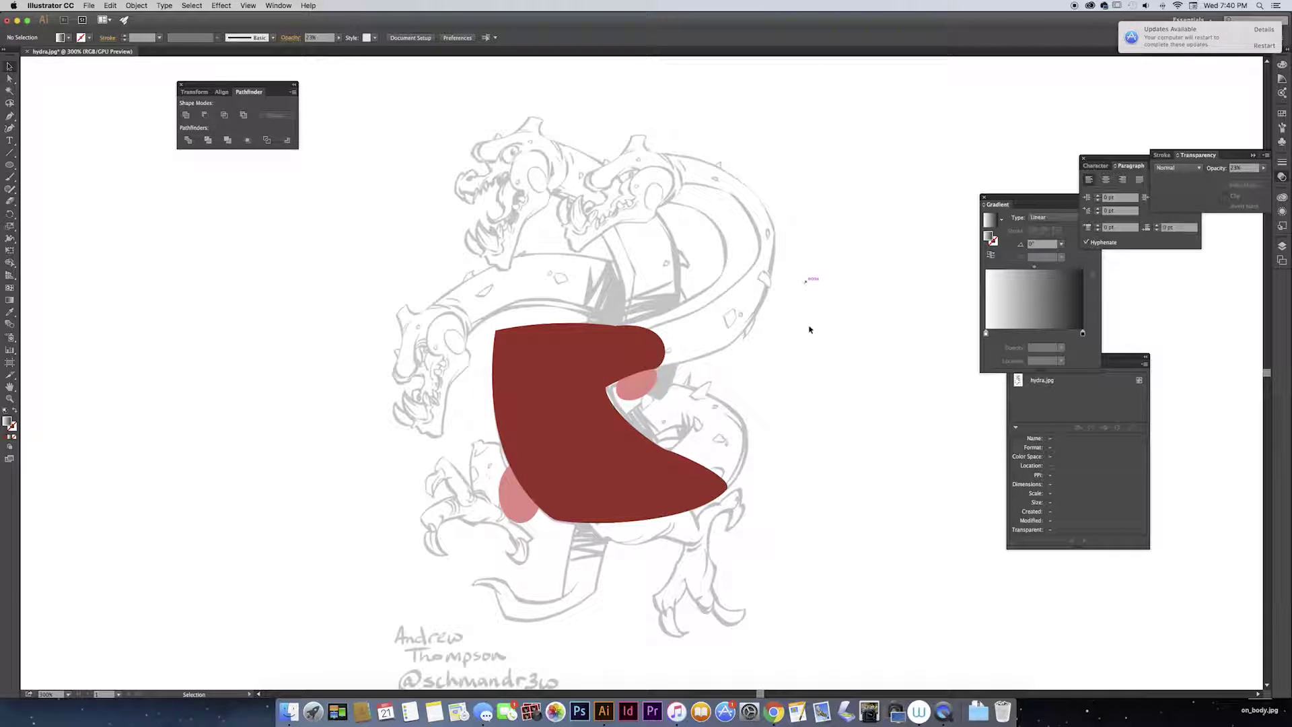
# Select both body shapes with the three ovals and make a clipping mask from them, then deselect.
pyautogui.press('super+a')
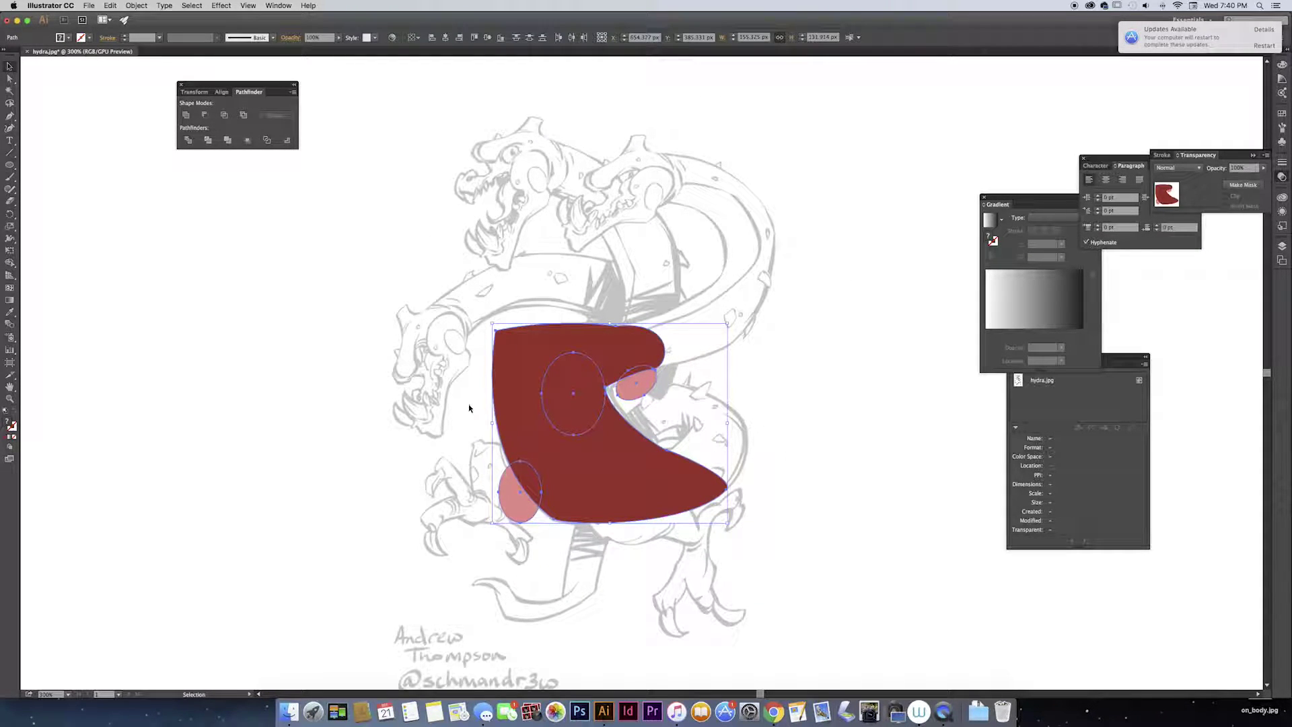
pyautogui.rightClick(570, 344)
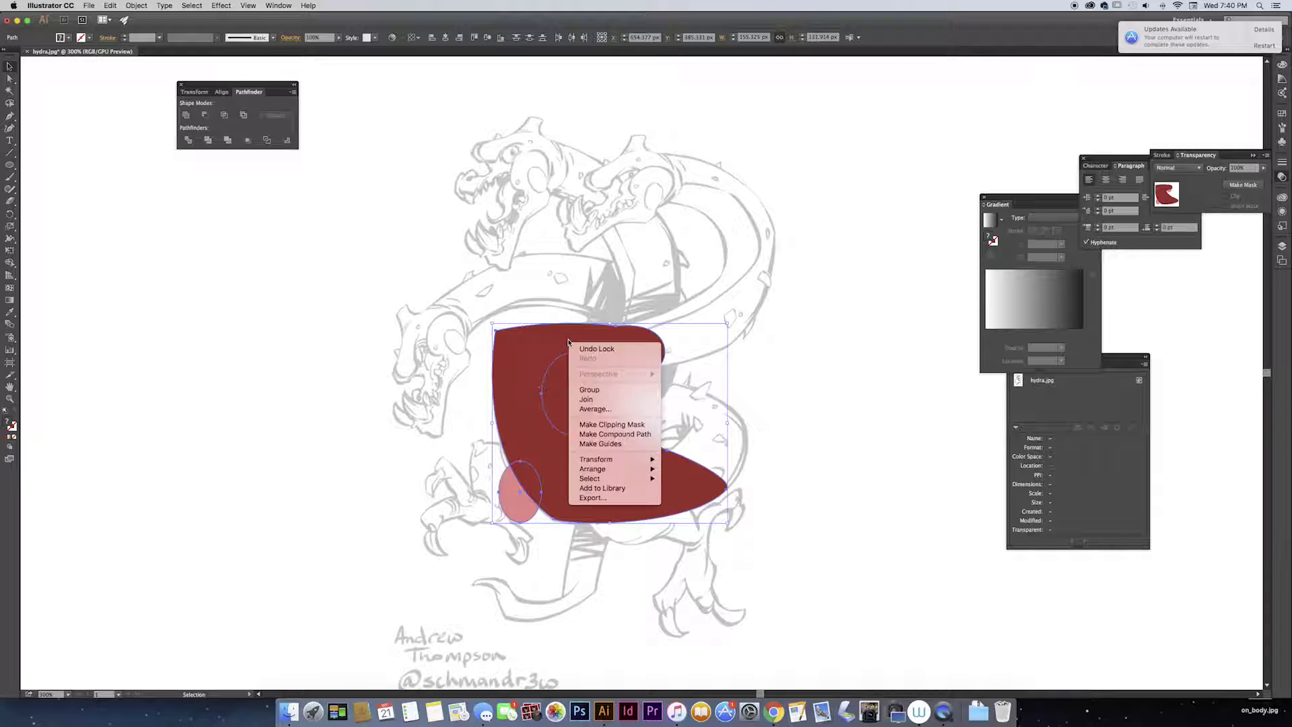
pyautogui.click(622, 426)
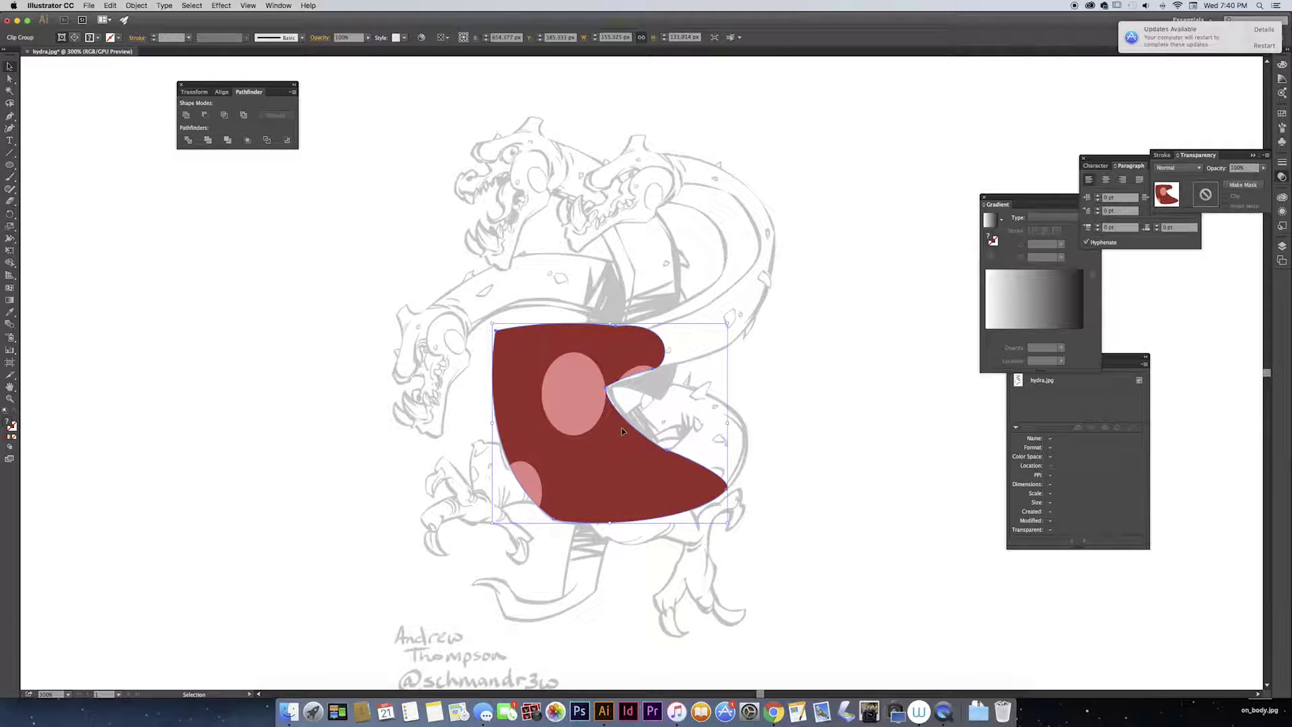
pyautogui.click(775, 439)
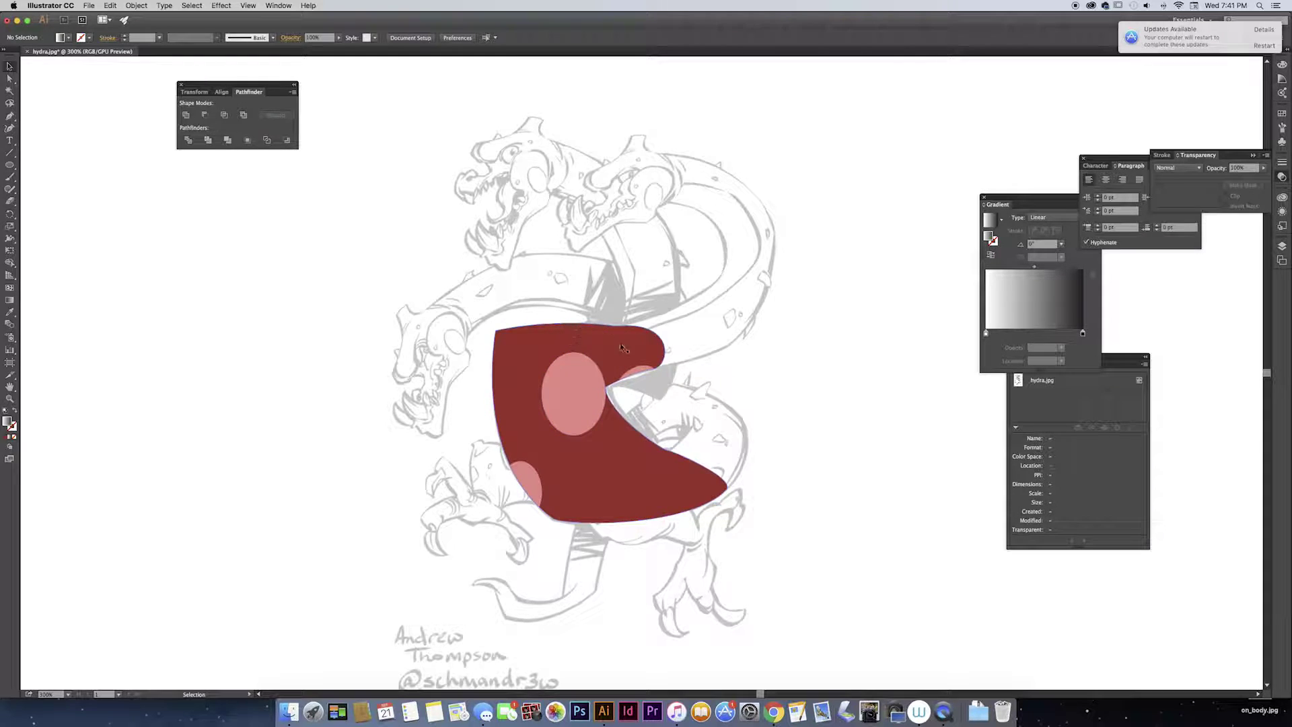
# Inside the clip group, move the small oval up and rotate it more upright, and shift the large oval up and left.
pyautogui.doubleClick(564, 361)
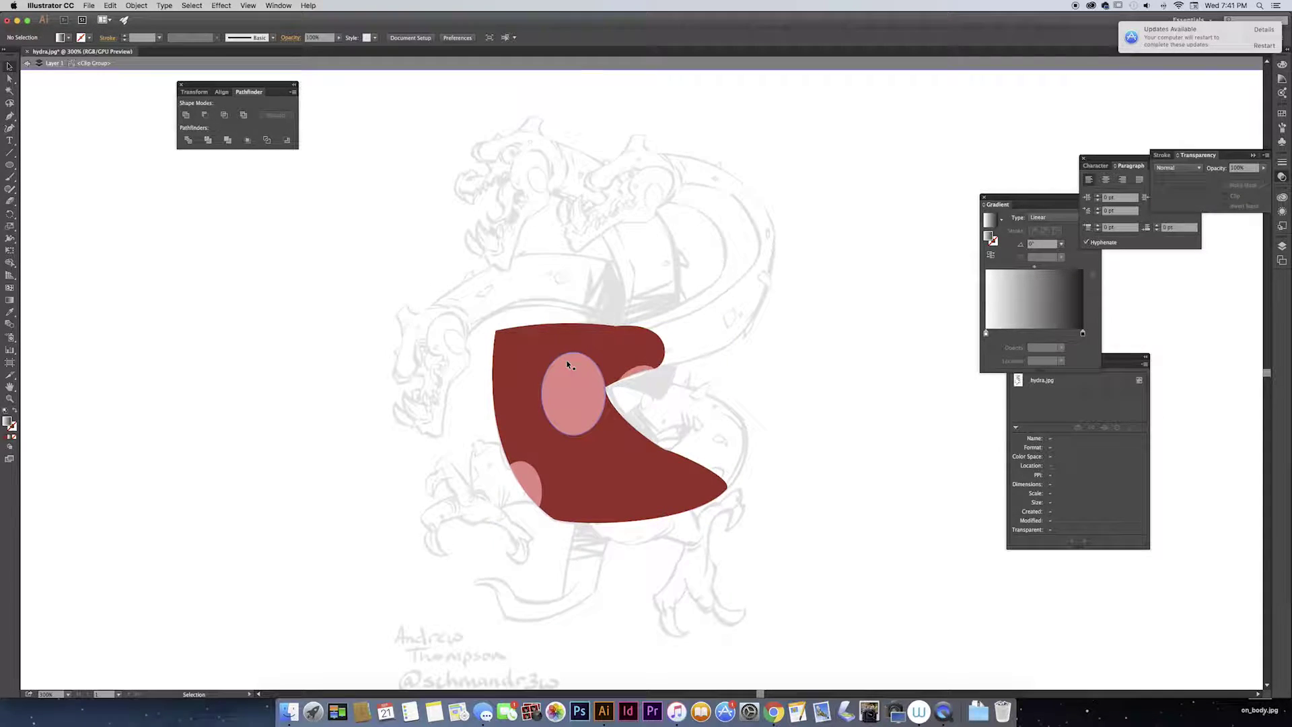
pyautogui.click(642, 381)
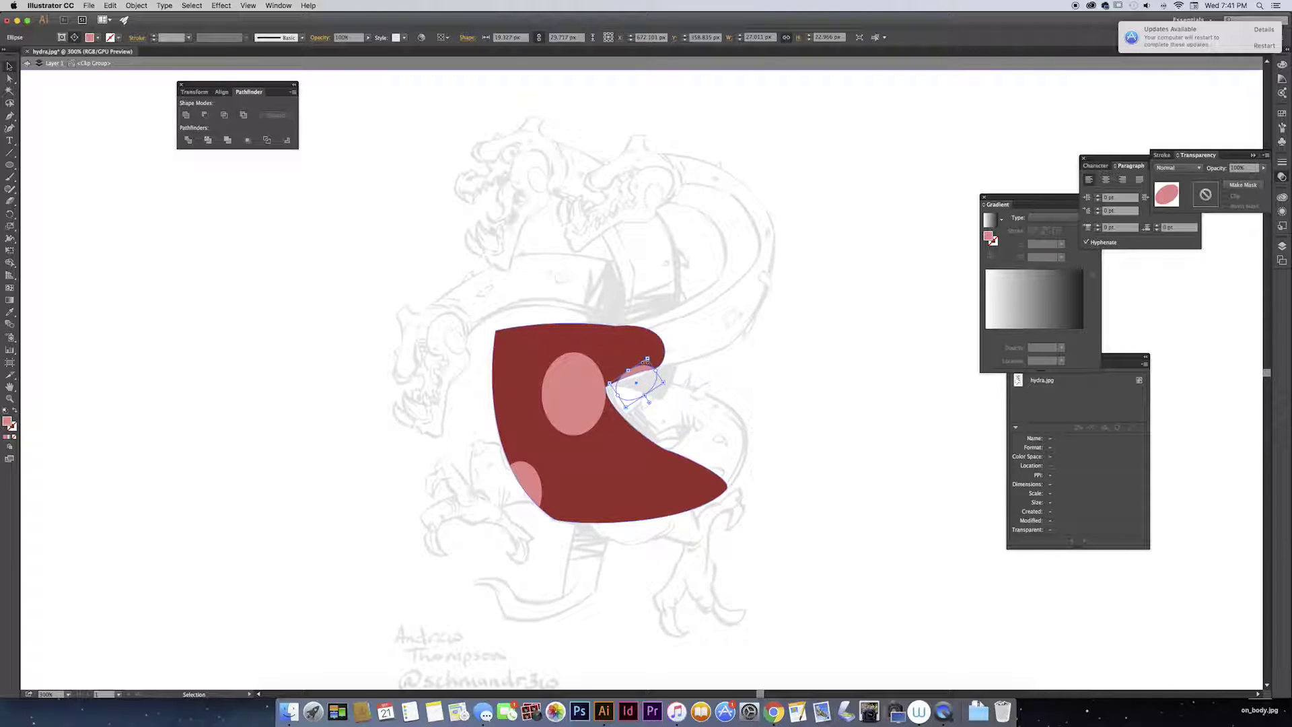
pyautogui.moveTo(640, 372); pyautogui.dragTo(638, 359)
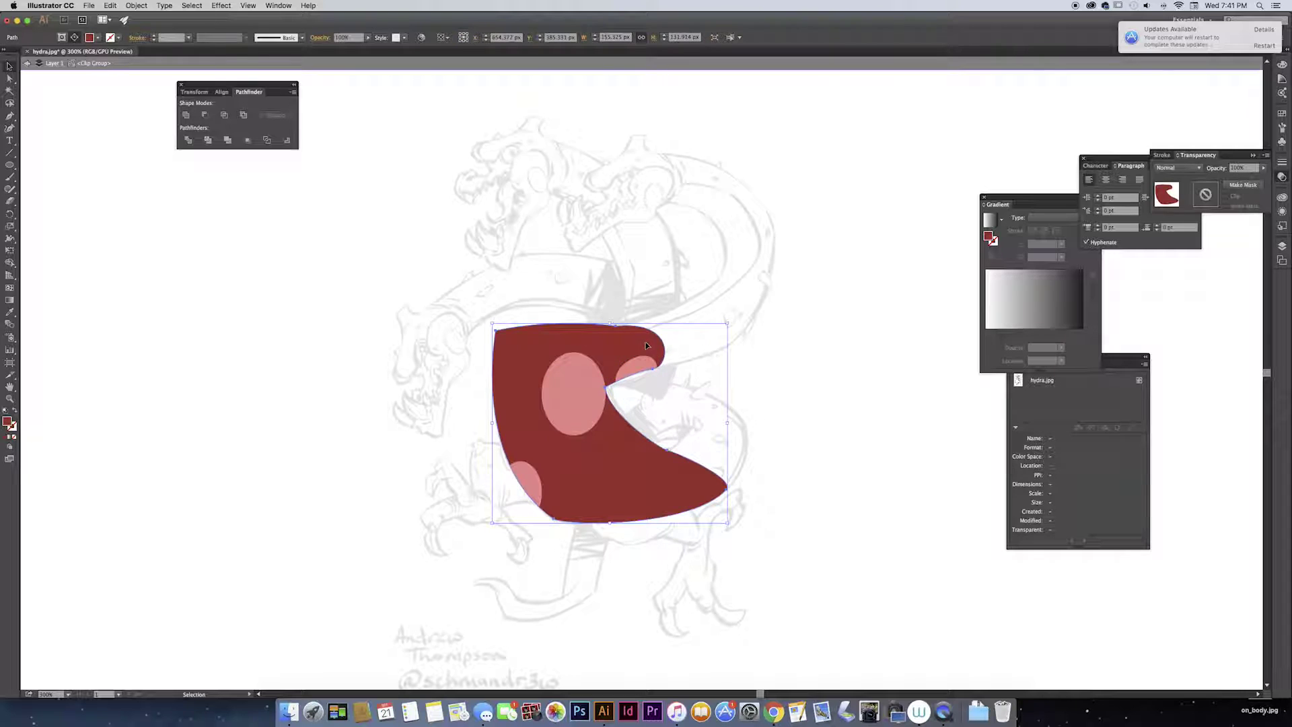
pyautogui.moveTo(641, 357)
pyautogui.mouseDown()
pyautogui.moveTo(648, 341)
pyautogui.moveTo(636, 340)
pyautogui.mouseUp()
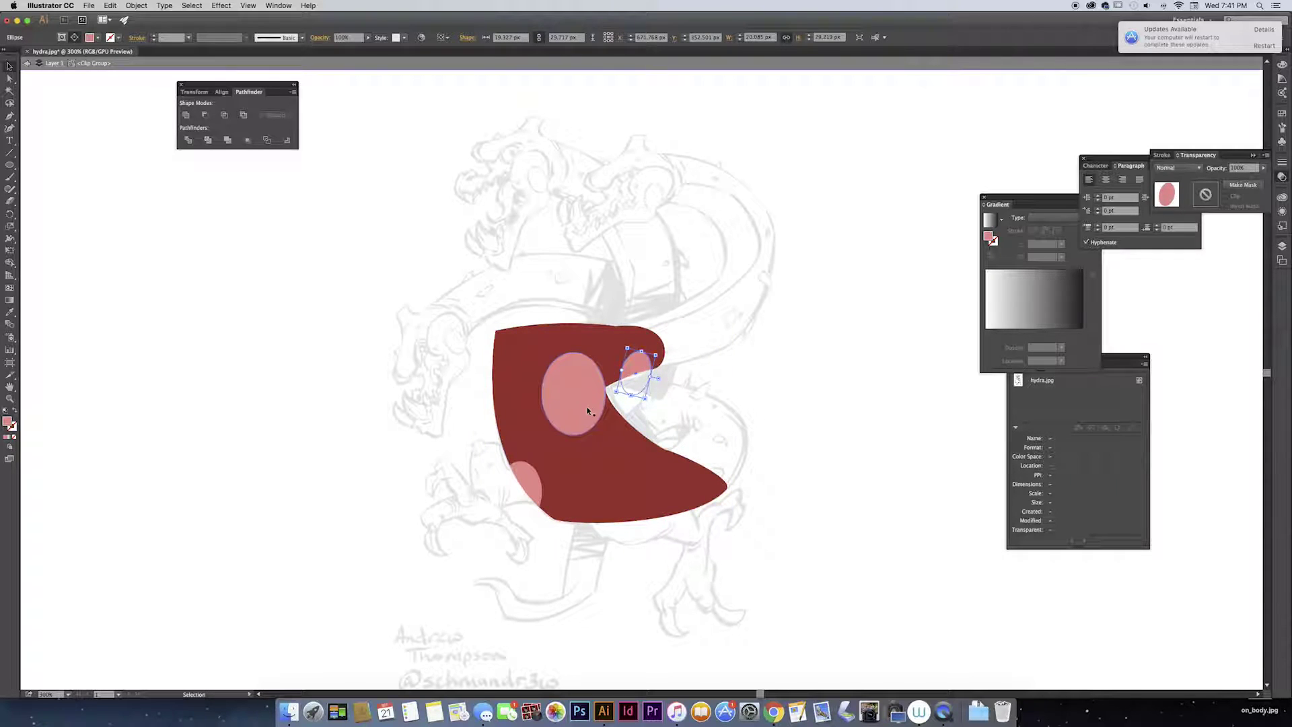
pyautogui.moveTo(597, 410); pyautogui.dragTo(576, 404)
pyautogui.click(390, 222)
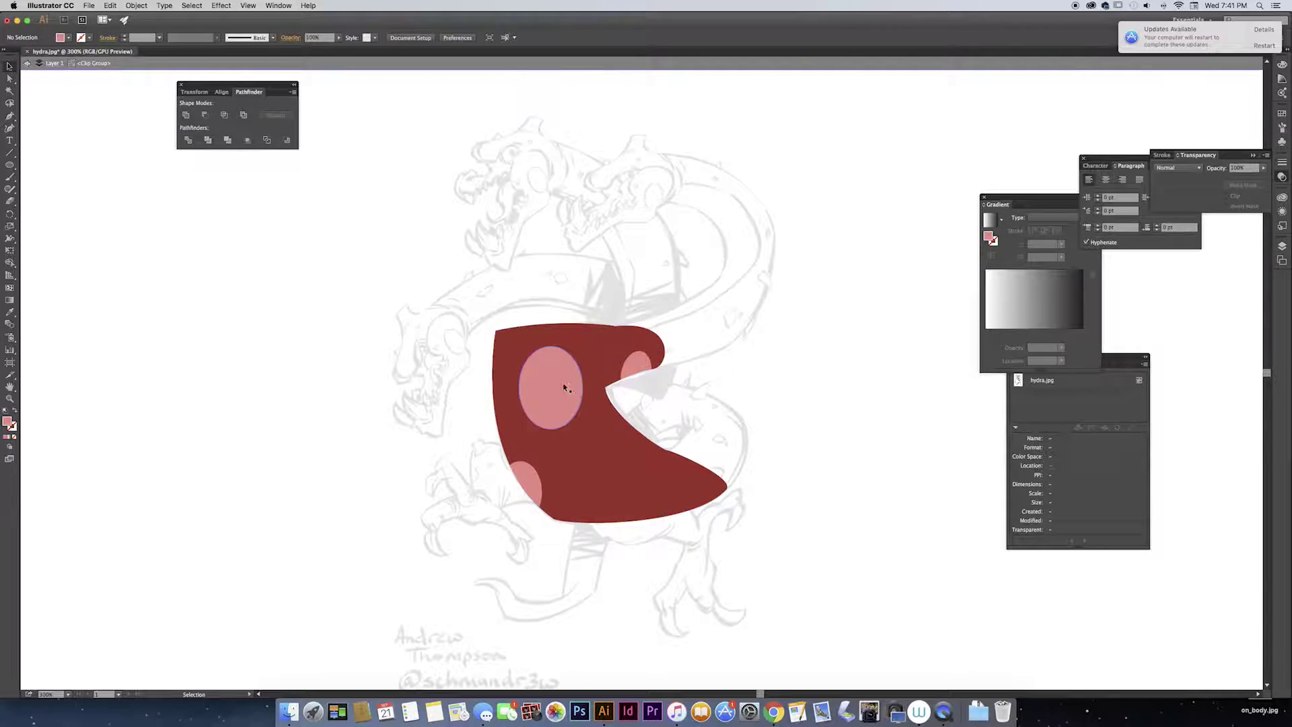
# Leave the clip group's isolation mode, re-enter it and rotate the large oval so that it tilts to the right.
pyautogui.click(575, 330)
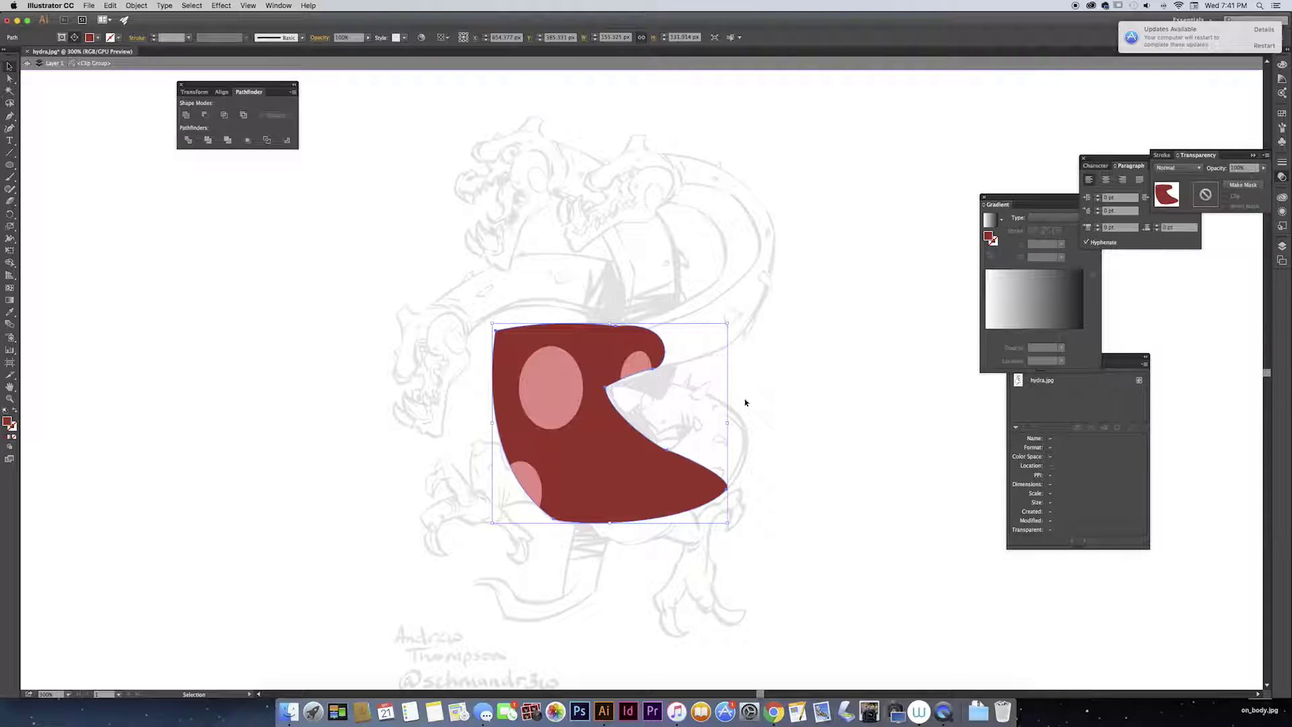
pyautogui.doubleClick(637, 380)
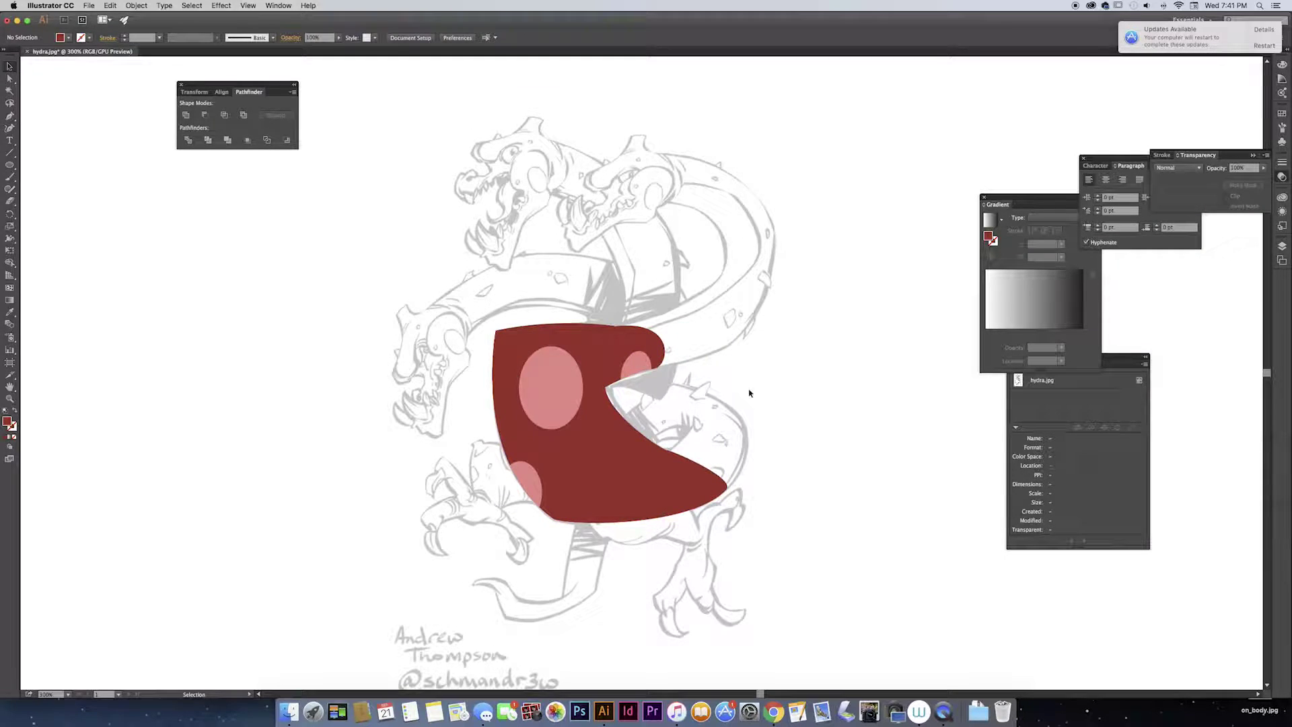
pyautogui.click(626, 356)
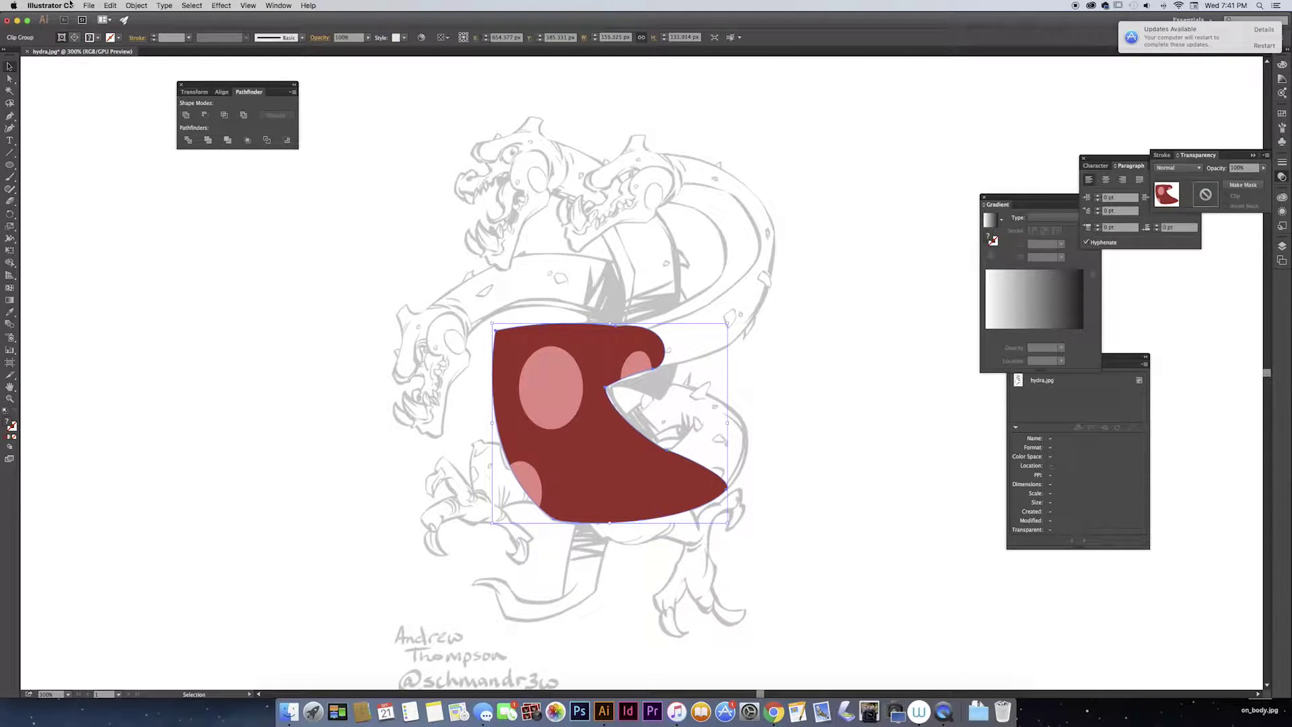
pyautogui.doubleClick(612, 335)
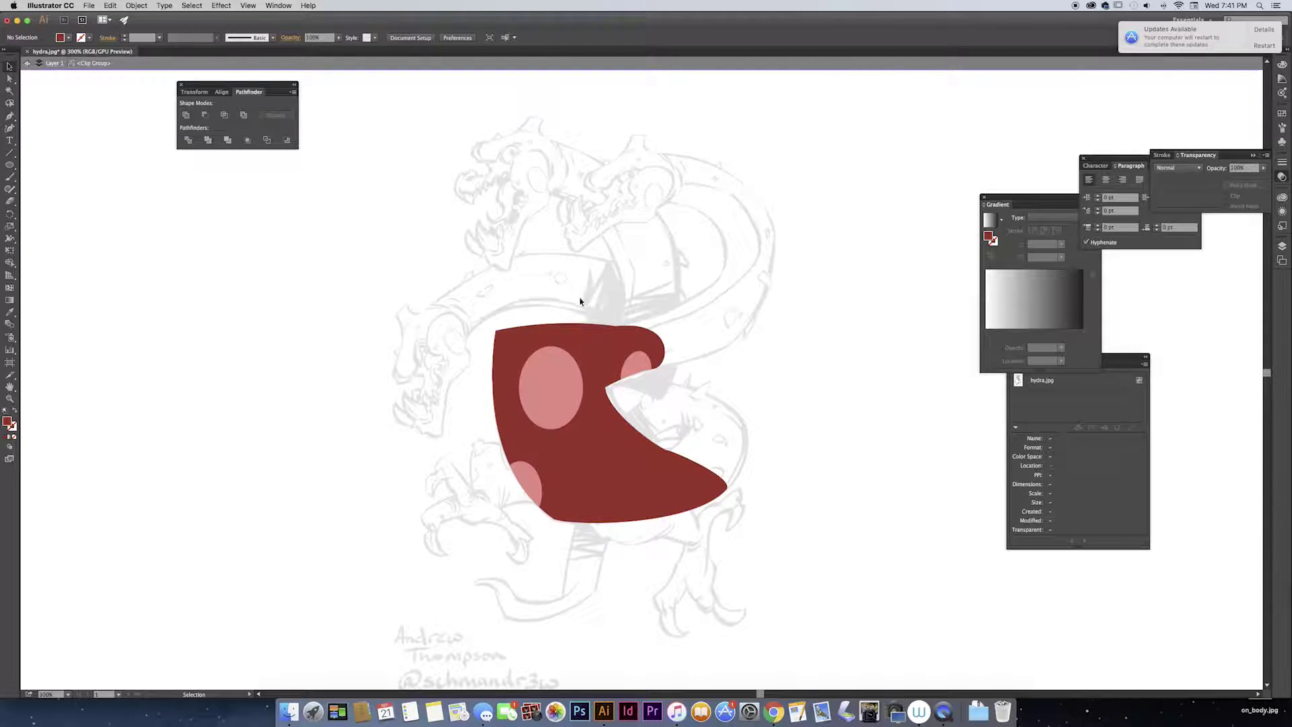
pyautogui.moveTo(721, 407); pyautogui.dragTo(682, 317)
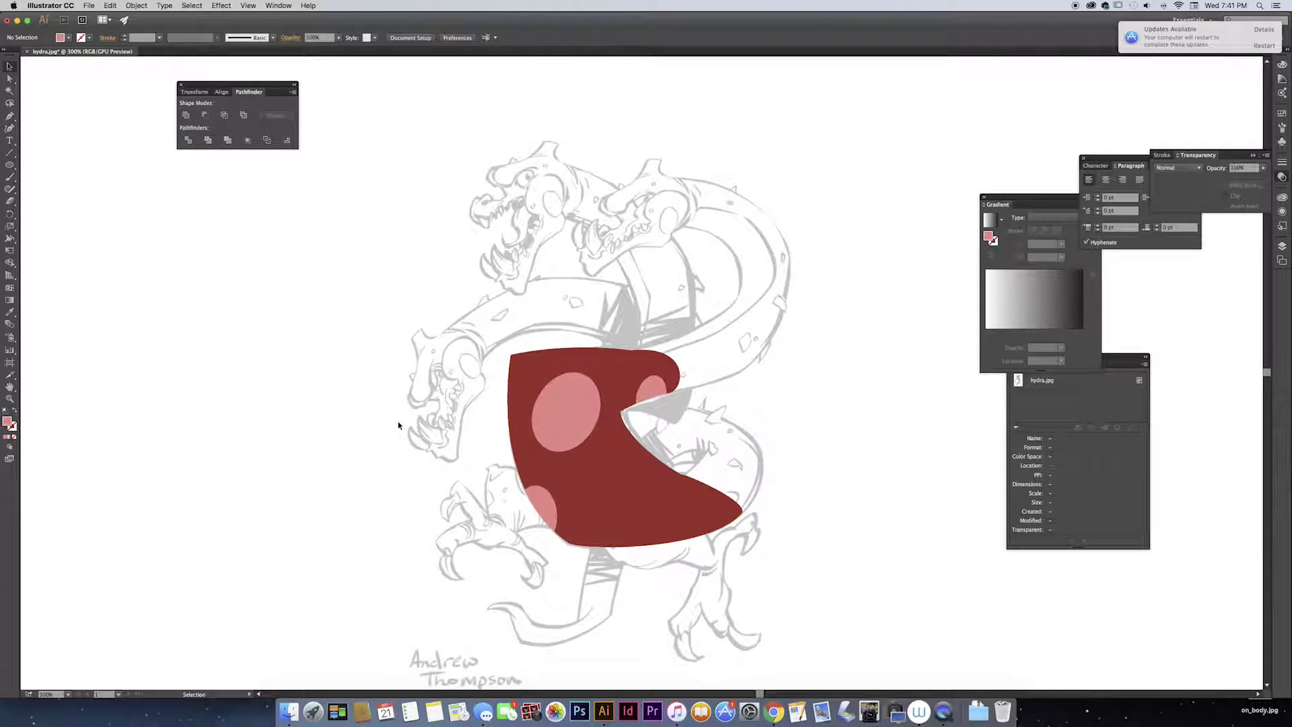
# Trace the hydra's long curved neck, from the body's upper notch to the middle head, as a closed pink Pen tool shape.
pyautogui.press('p')
pyautogui.click(664, 396)
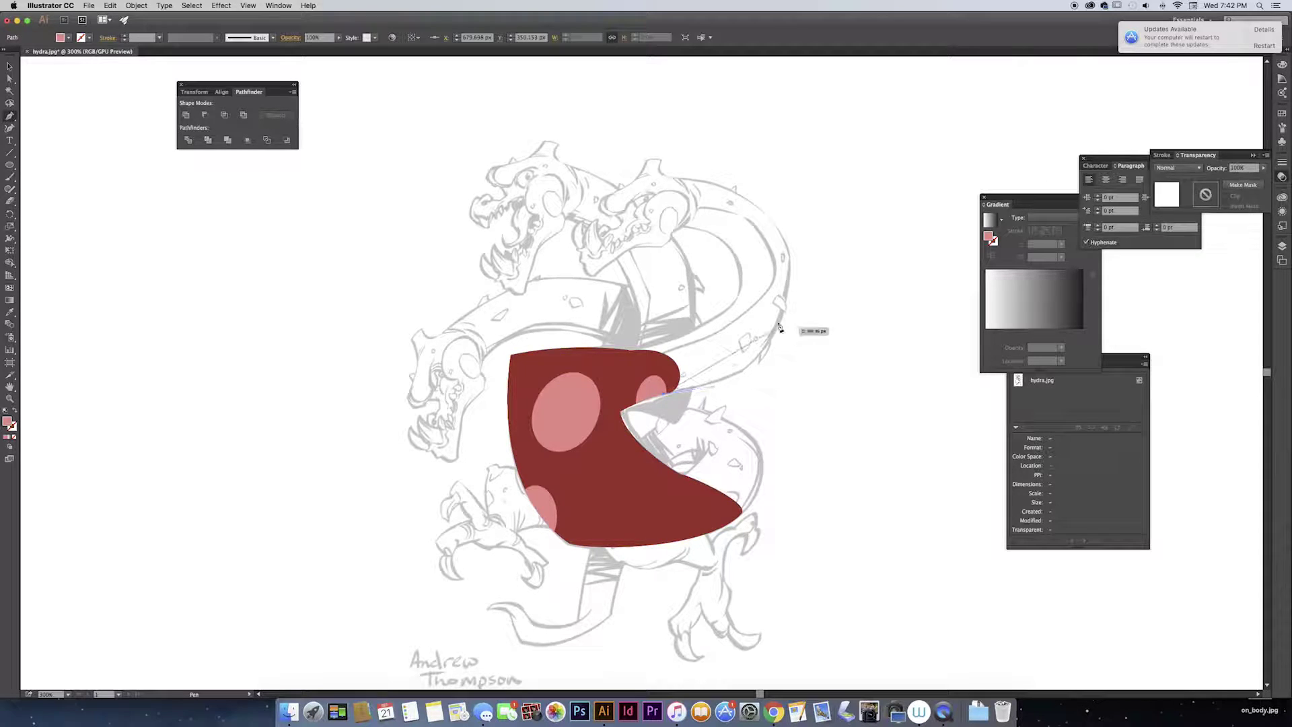
pyautogui.click(743, 370)
pyautogui.moveTo(791, 256); pyautogui.dragTo(779, 202)
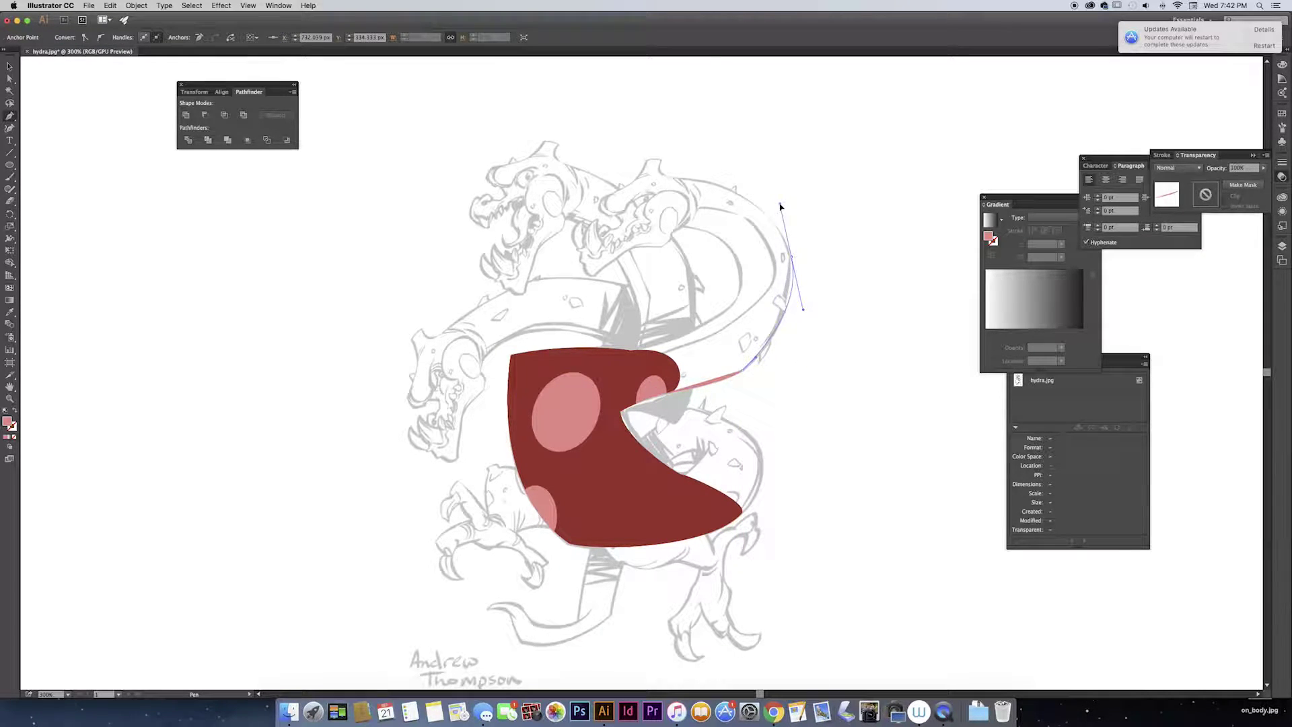
pyautogui.moveTo(674, 177); pyautogui.dragTo(725, 179)
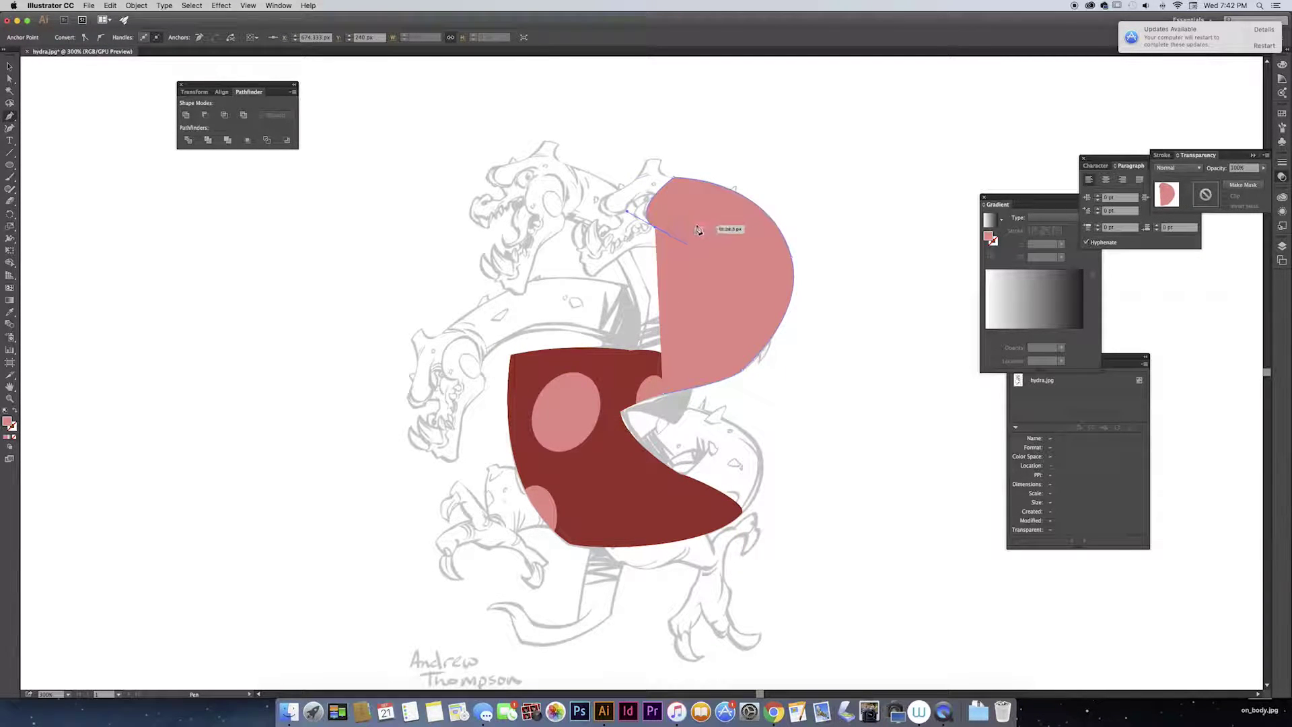
pyautogui.moveTo(732, 268); pyautogui.dragTo(738, 329)
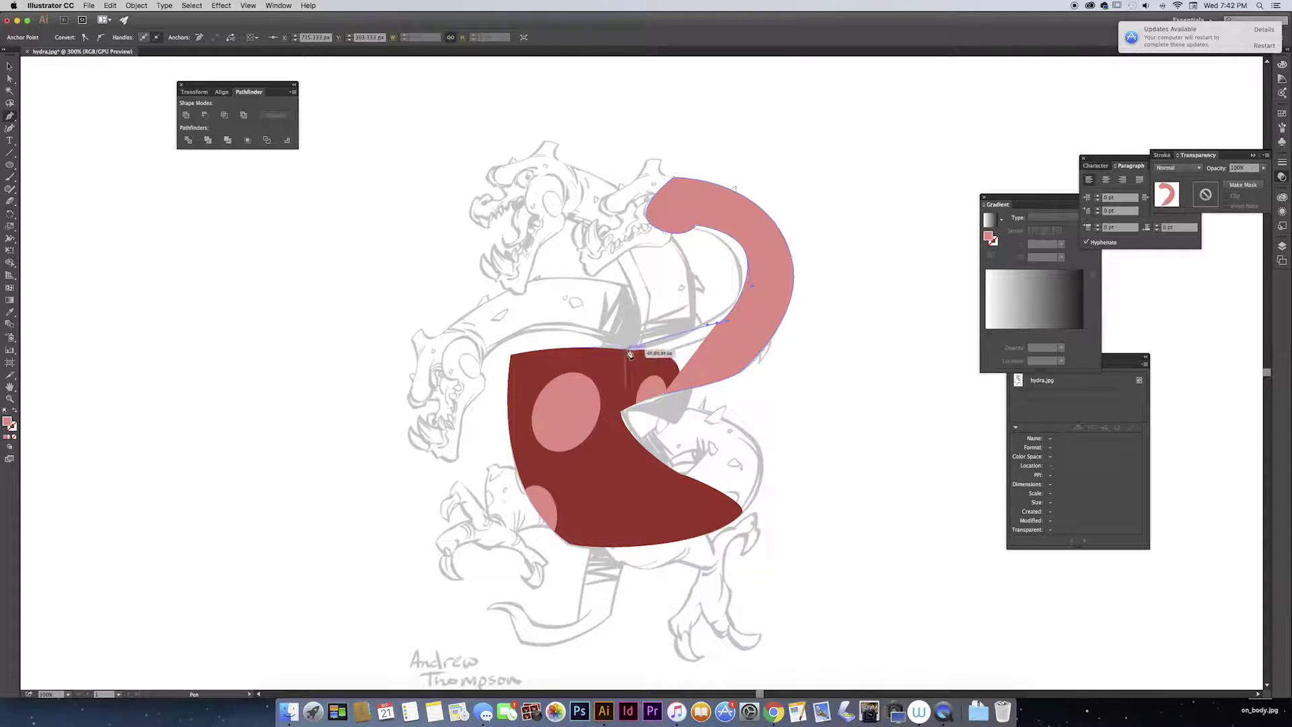
pyautogui.moveTo(617, 352); pyautogui.dragTo(668, 378)
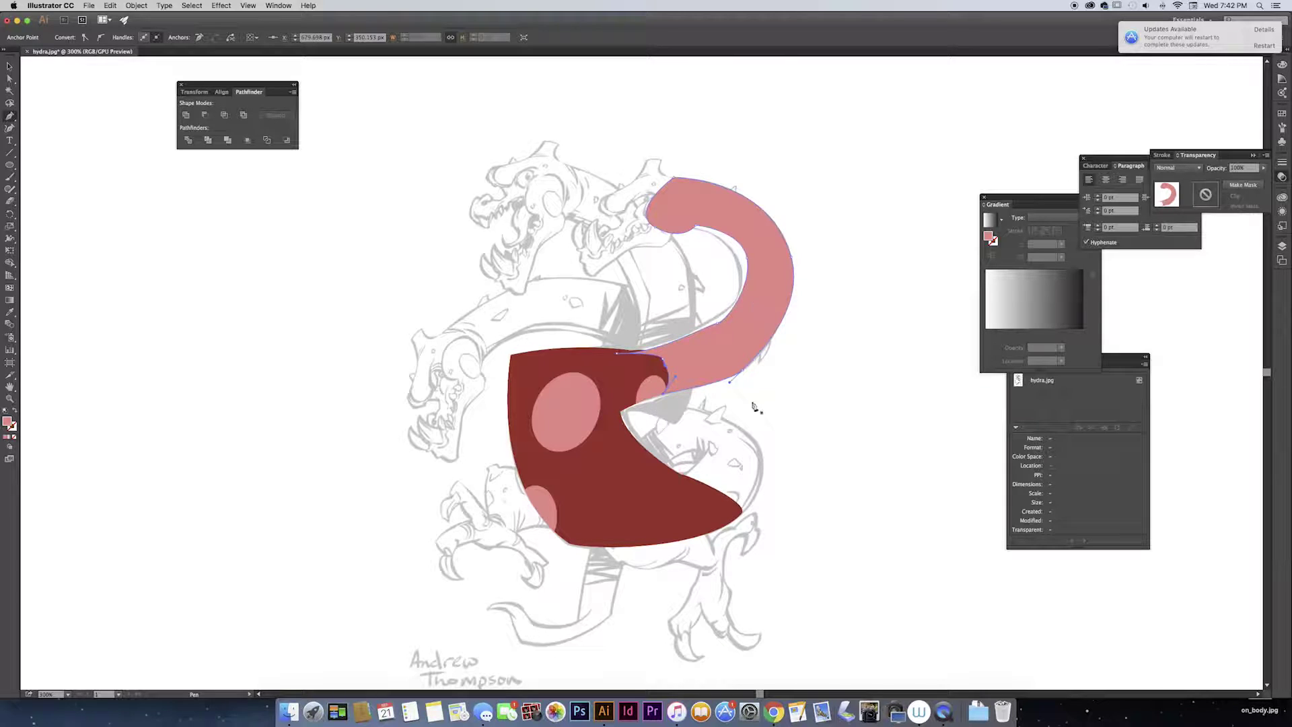
pyautogui.press('a')
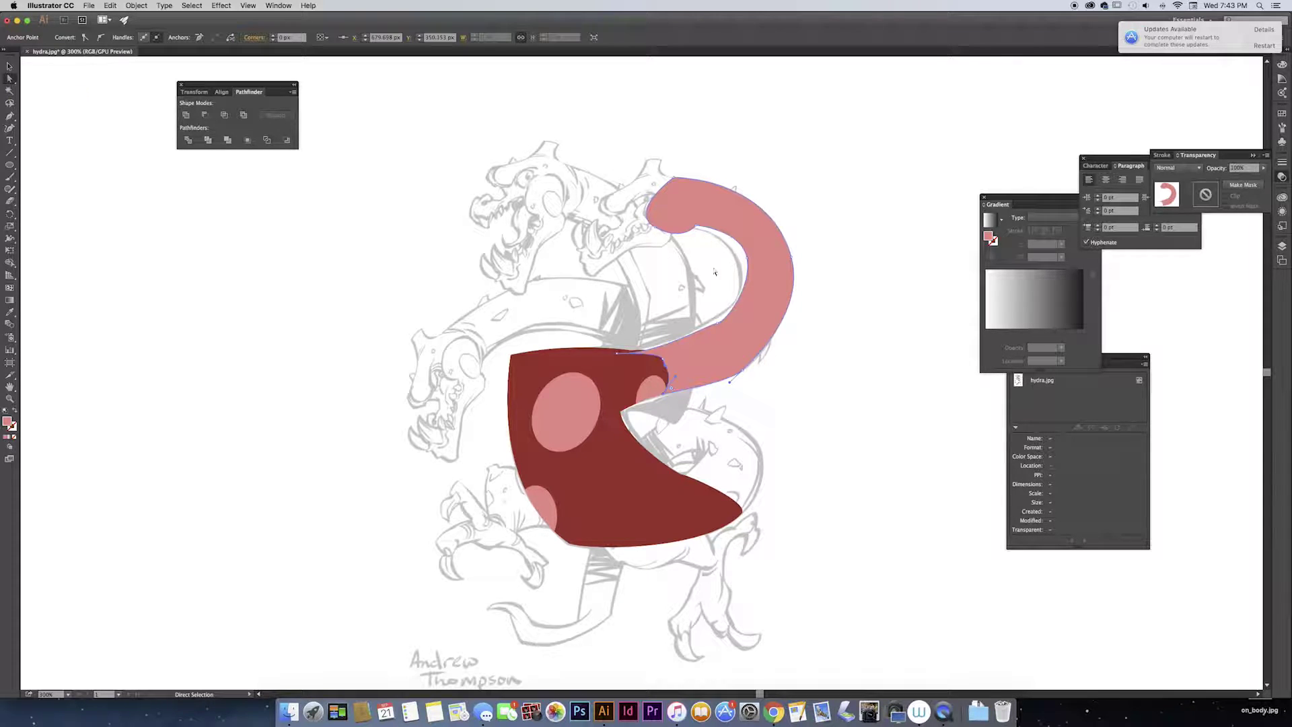
pyautogui.press('v')
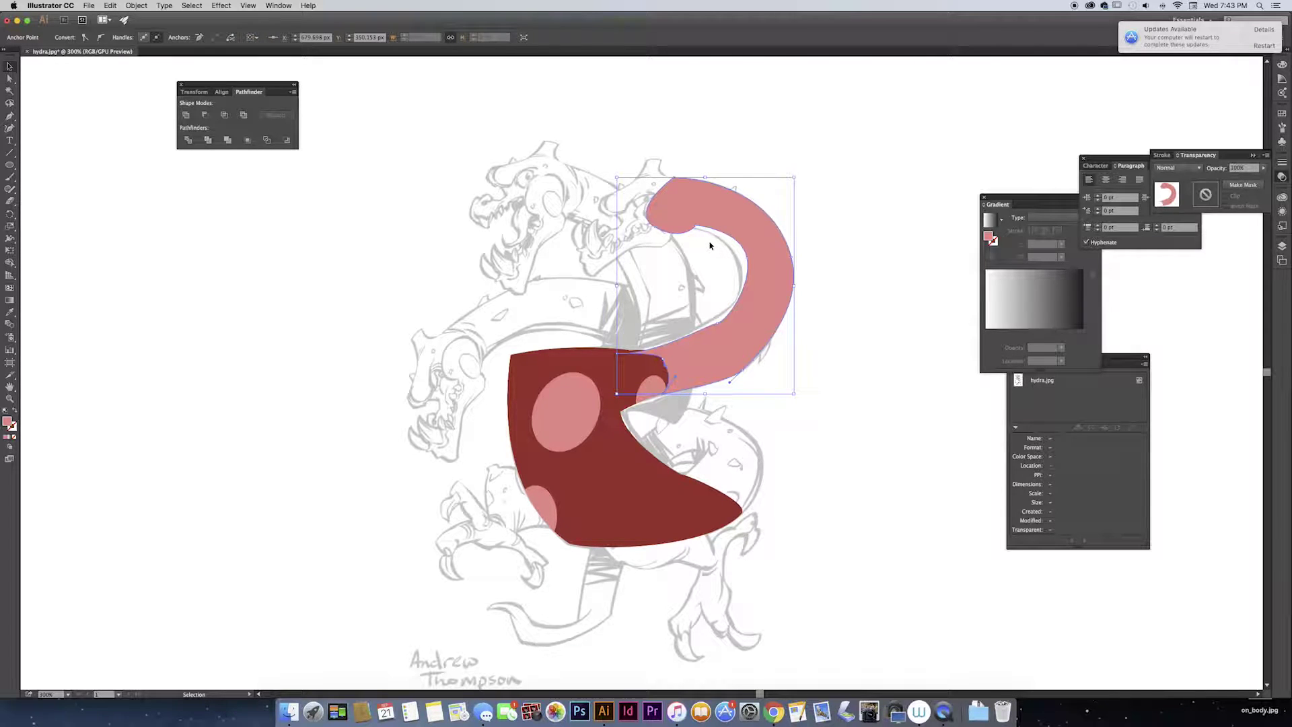
pyautogui.press('a')
pyautogui.click(747, 258)
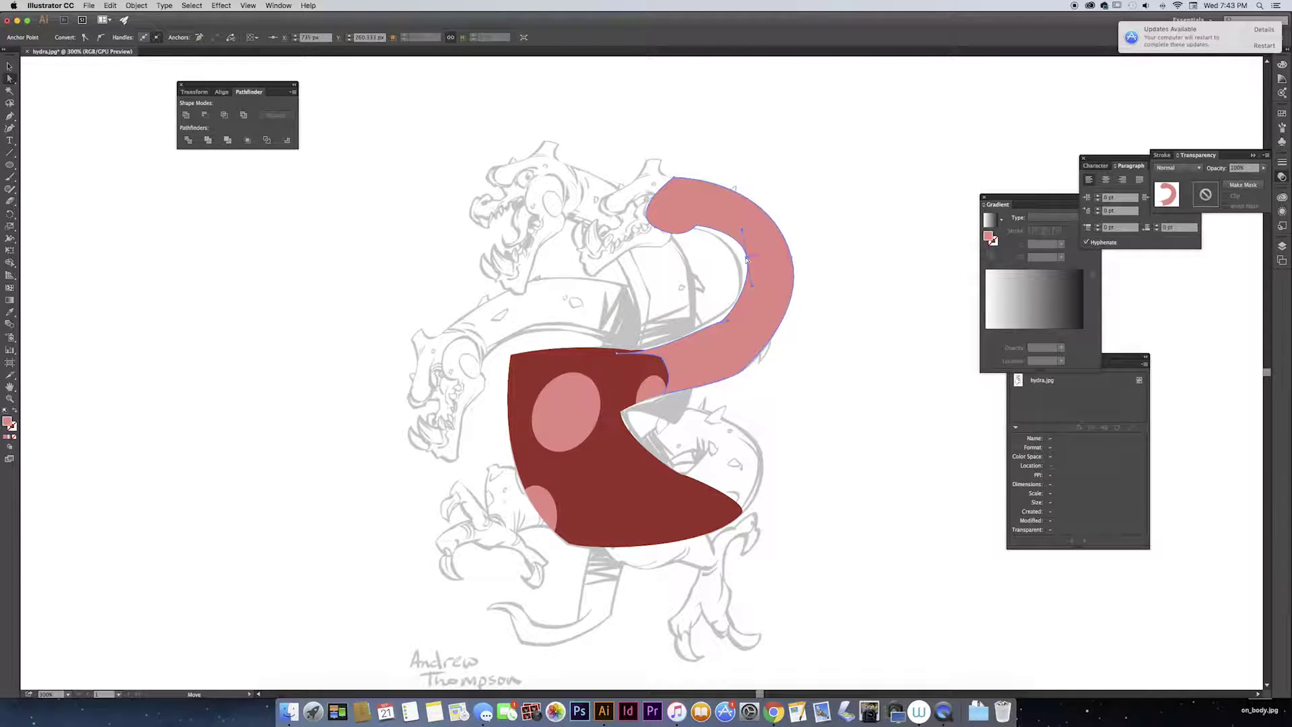
pyautogui.moveTo(746, 258); pyautogui.dragTo(759, 229)
pyautogui.press('super+shift+a')
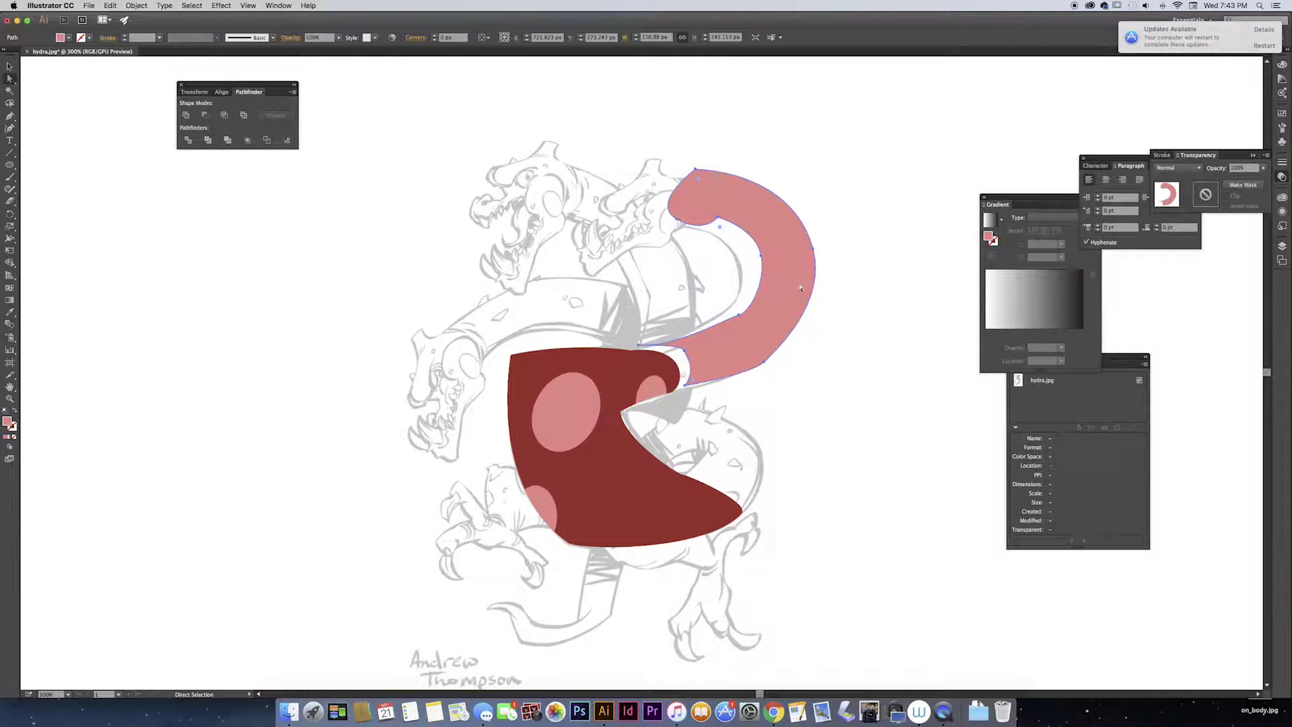
pyautogui.press('super+z')
# Refine the inner curve of the pink neck by shifting its edge and anchor points to match the sketch, then deselect.
pyautogui.moveTo(719, 326); pyautogui.dragTo(717, 321)
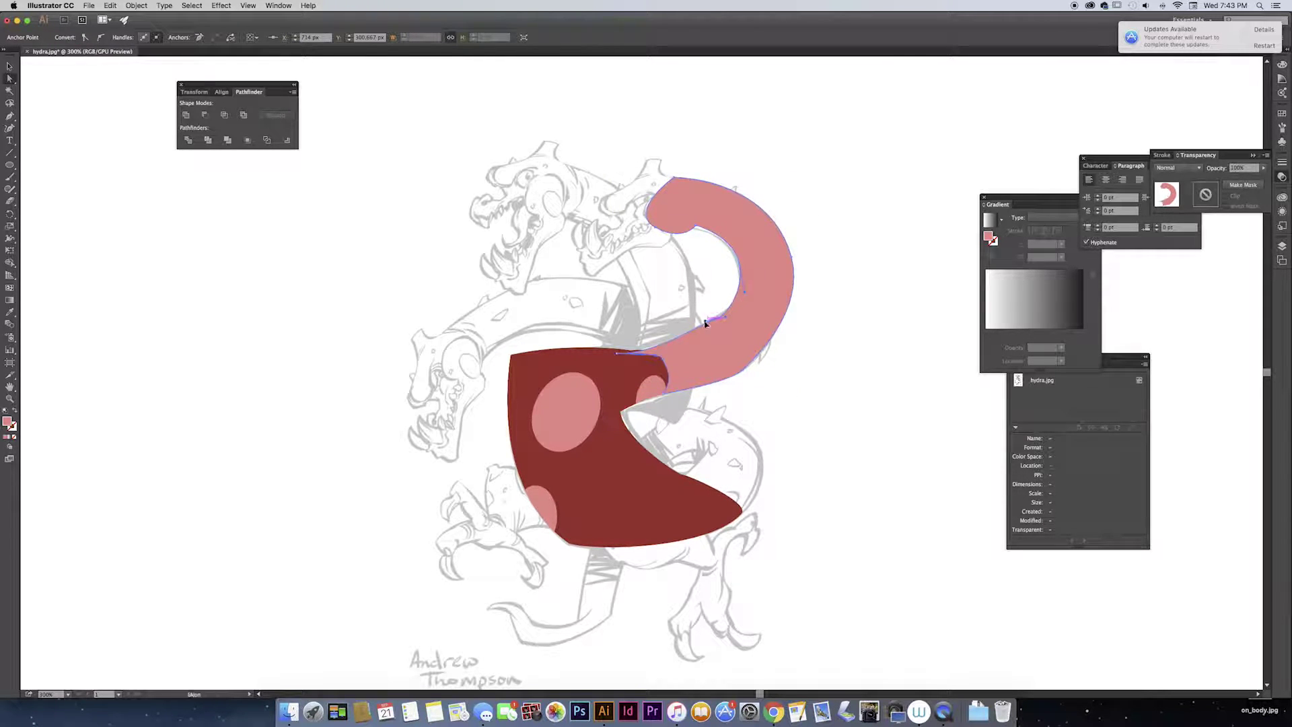
pyautogui.moveTo(739, 268); pyautogui.dragTo(737, 270)
pyautogui.moveTo(681, 229); pyautogui.dragTo(665, 235)
pyautogui.scroll(5, 794, 397)
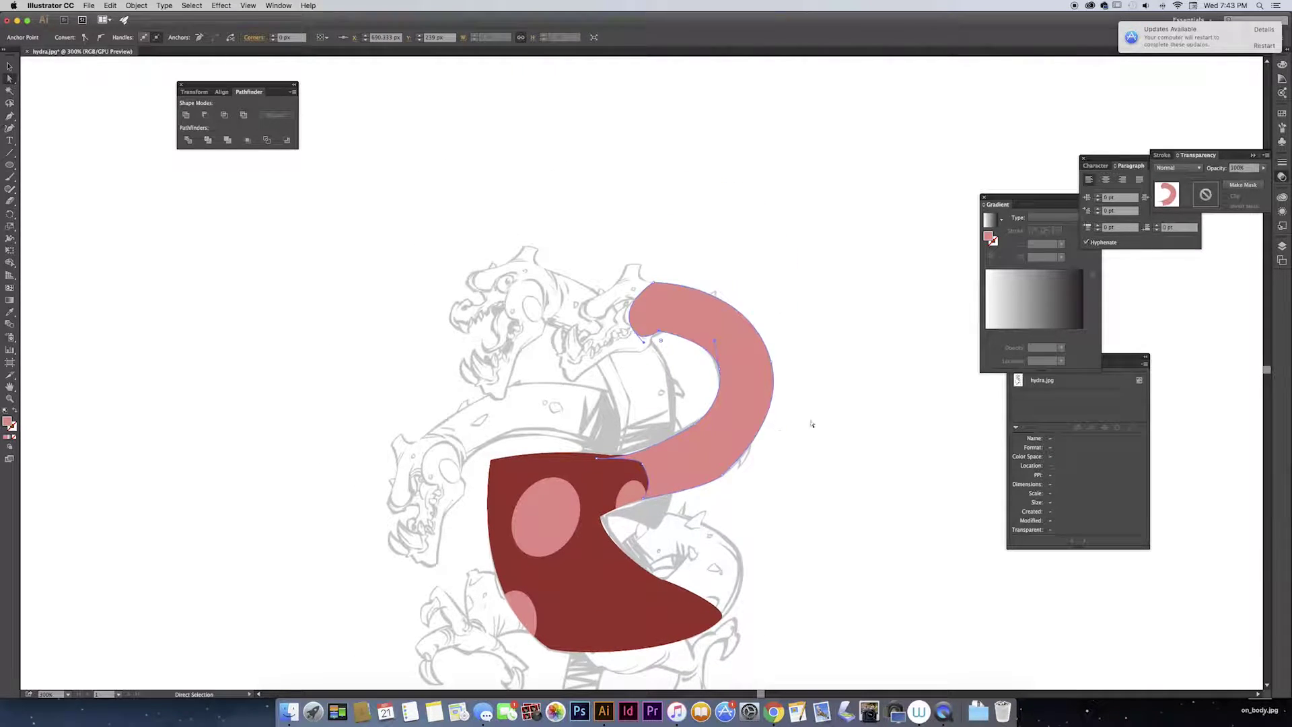
pyautogui.click(841, 376)
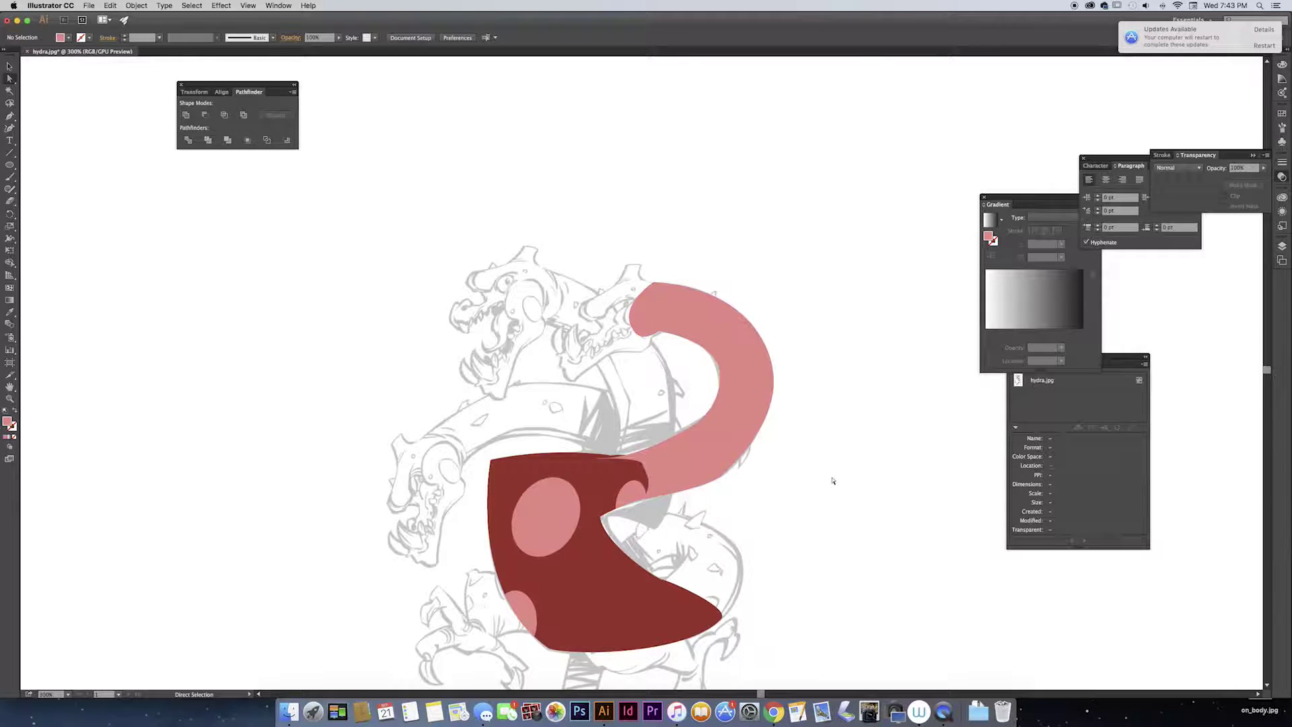
# Start a pink Pen tool shape over the sketched front foot, tracing its rear claw, underside and lower front claw.
pyautogui.scroll(-7, 834, 479)
pyautogui.hscroll(-4, 870, 413)
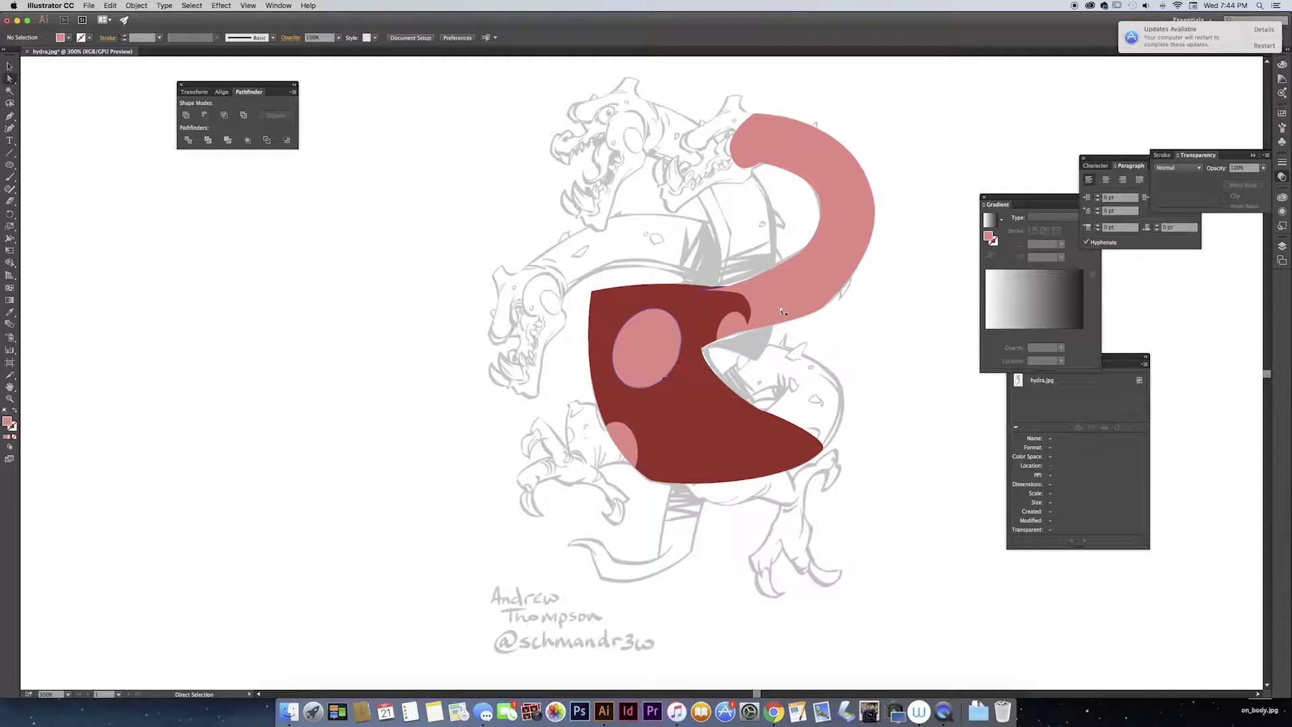
pyautogui.press('p')
pyautogui.click(609, 521)
pyautogui.click(612, 502)
pyautogui.click(595, 482)
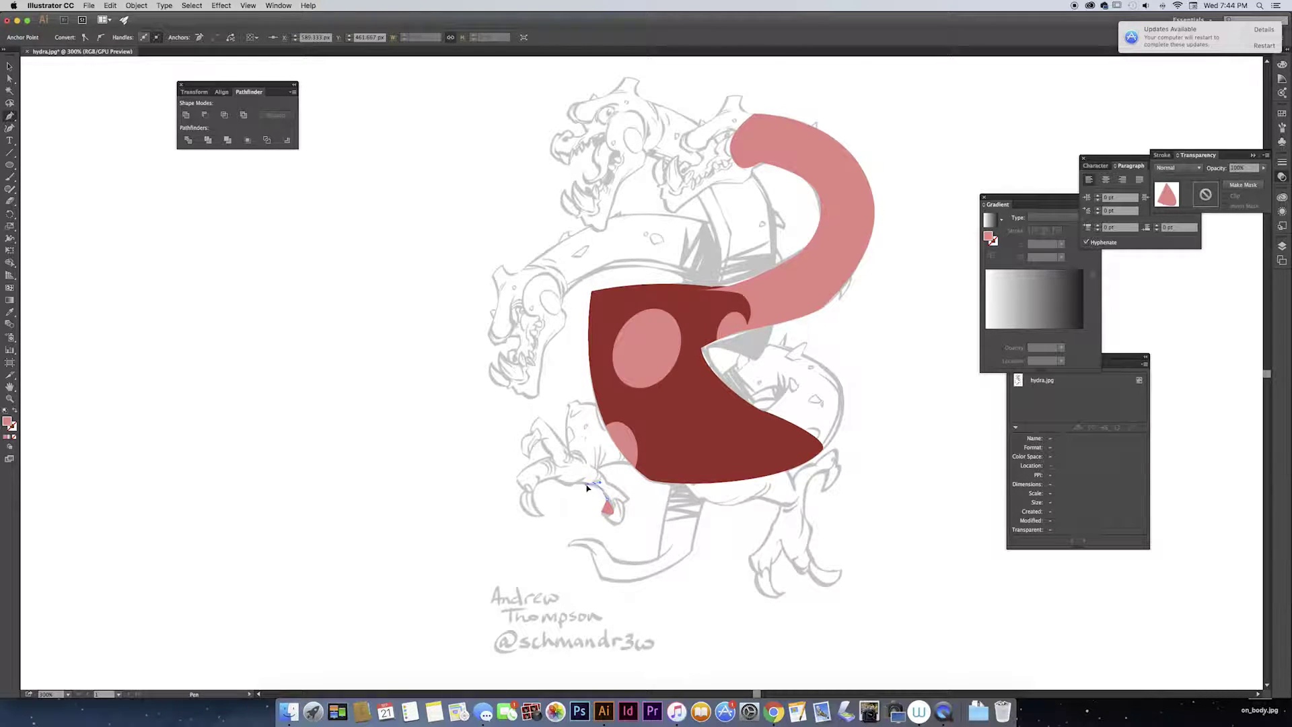
pyautogui.click(538, 482)
pyautogui.moveTo(530, 515); pyautogui.dragTo(510, 517)
# Trace the foot's upper claw and back edge, close the shape at its starting claw and deselect it.
pyautogui.click(526, 460)
pyautogui.moveTo(544, 441)
pyautogui.mouseDown()
pyautogui.moveTo(549, 452)
pyautogui.moveTo(541, 430)
pyautogui.mouseUp()
pyautogui.click(528, 459)
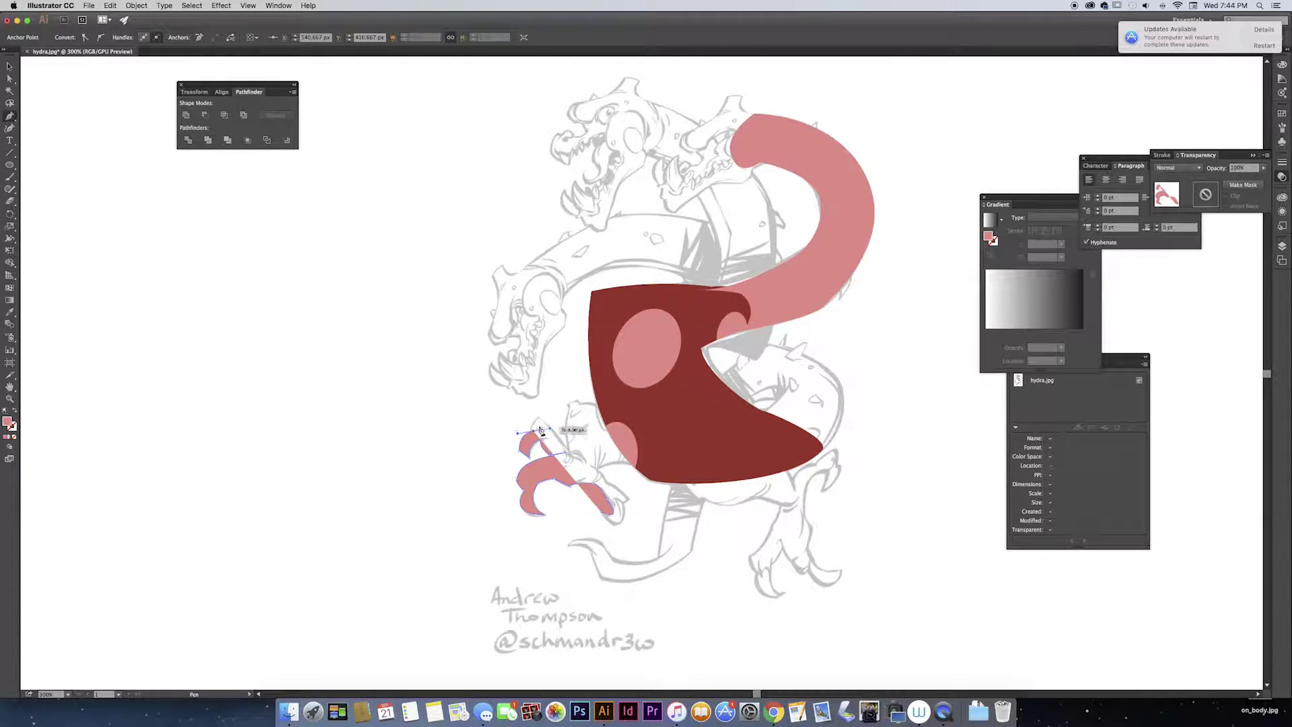
pyautogui.click(538, 418)
pyautogui.click(586, 459)
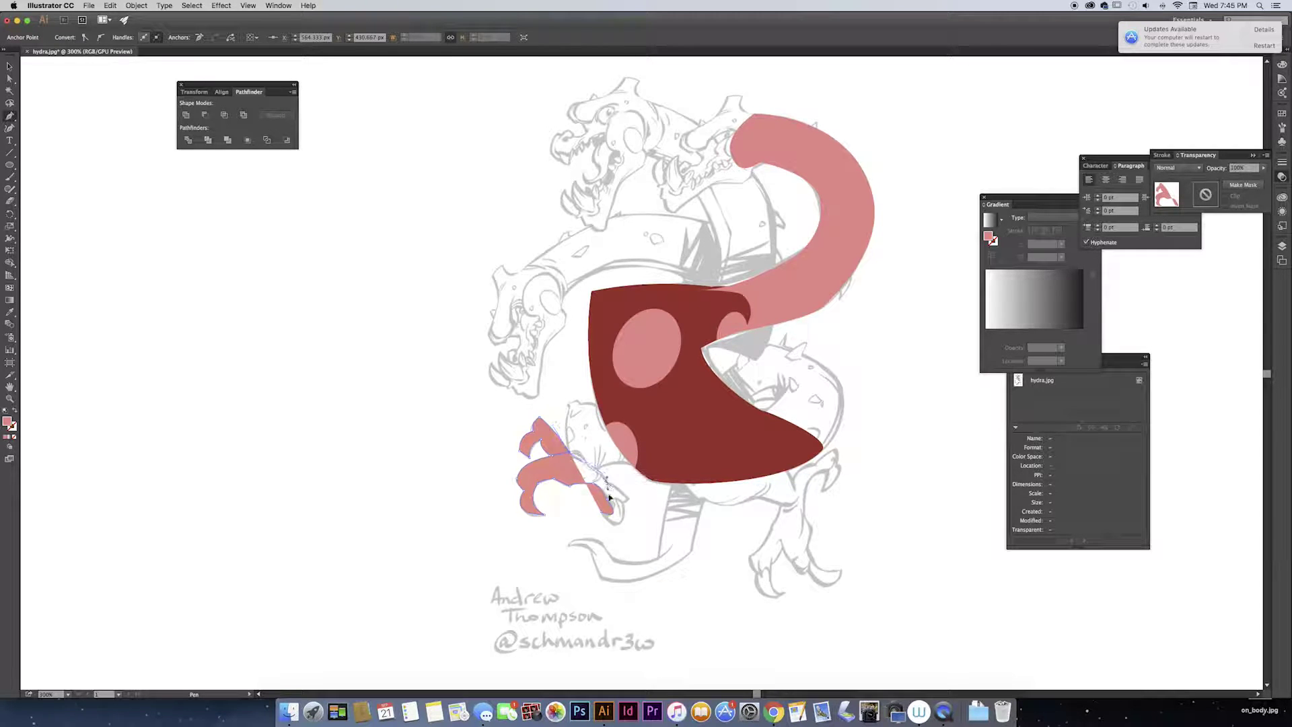
pyautogui.moveTo(622, 510); pyautogui.dragTo(451, 497)
pyautogui.keyDown('super'); pyautogui.click(603, 513); pyautogui.keyUp('super')
pyautogui.moveTo(701, 452); pyautogui.dragTo(657, 492)
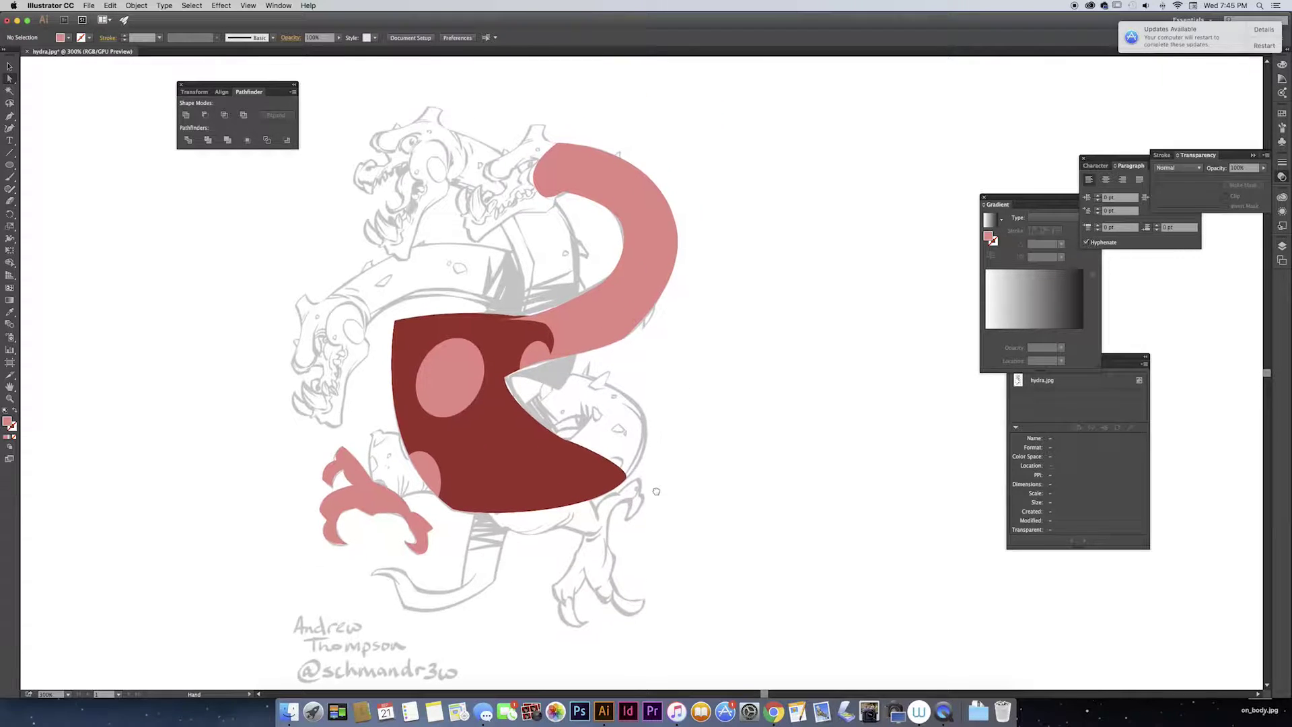
# Select the neck and the clawed foot individually and then together to compare them as separate paths, then deselect.
pyautogui.click(647, 224)
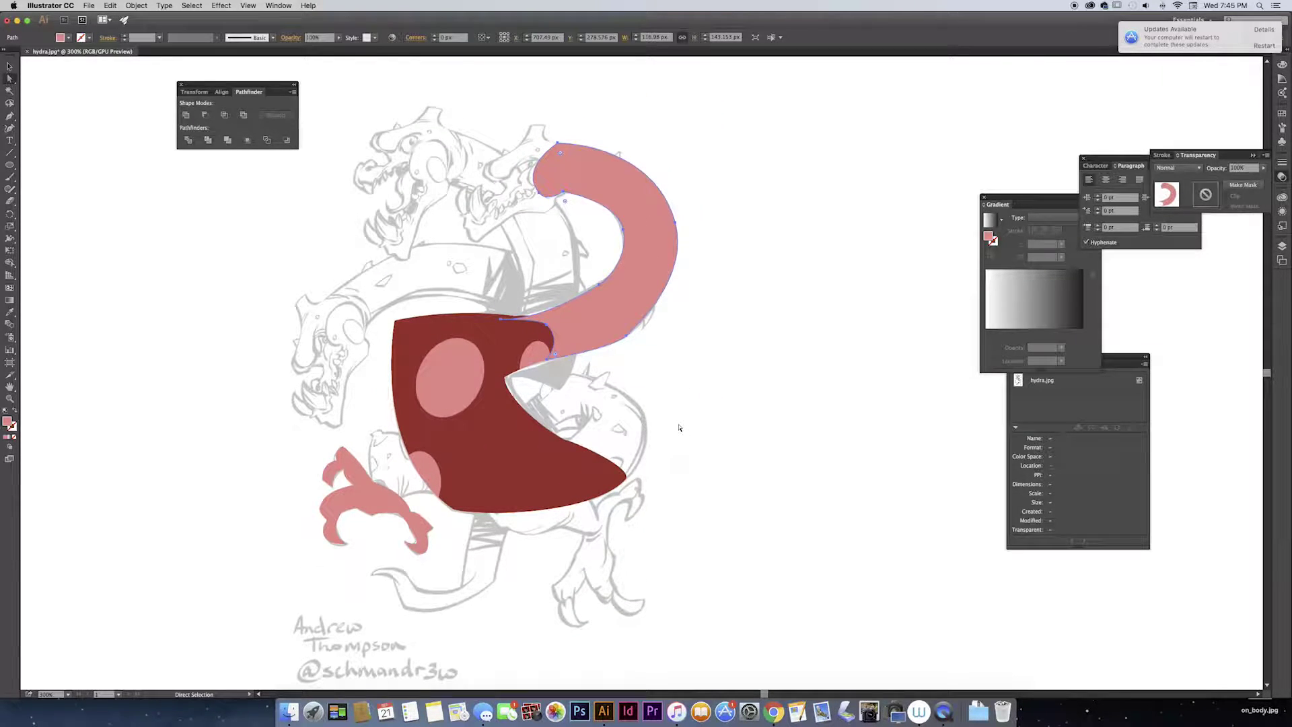
pyautogui.press('v')
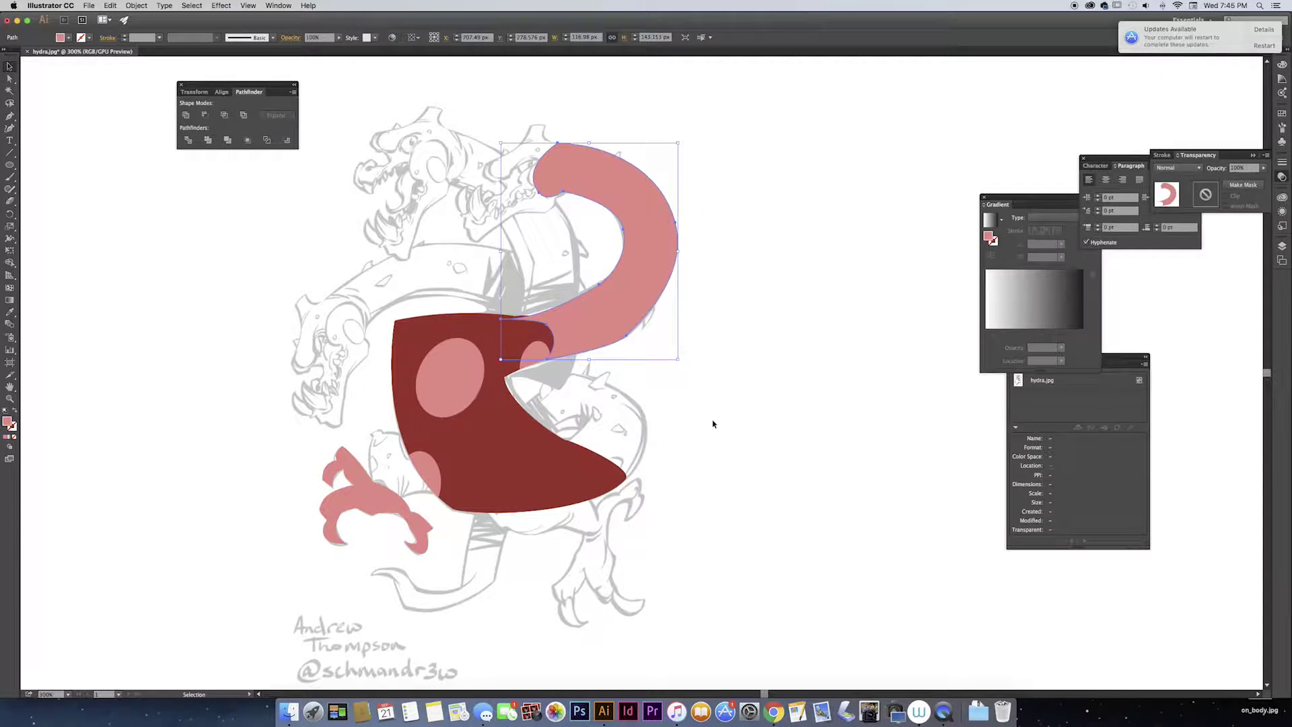
pyautogui.click(376, 513)
pyautogui.click(690, 323)
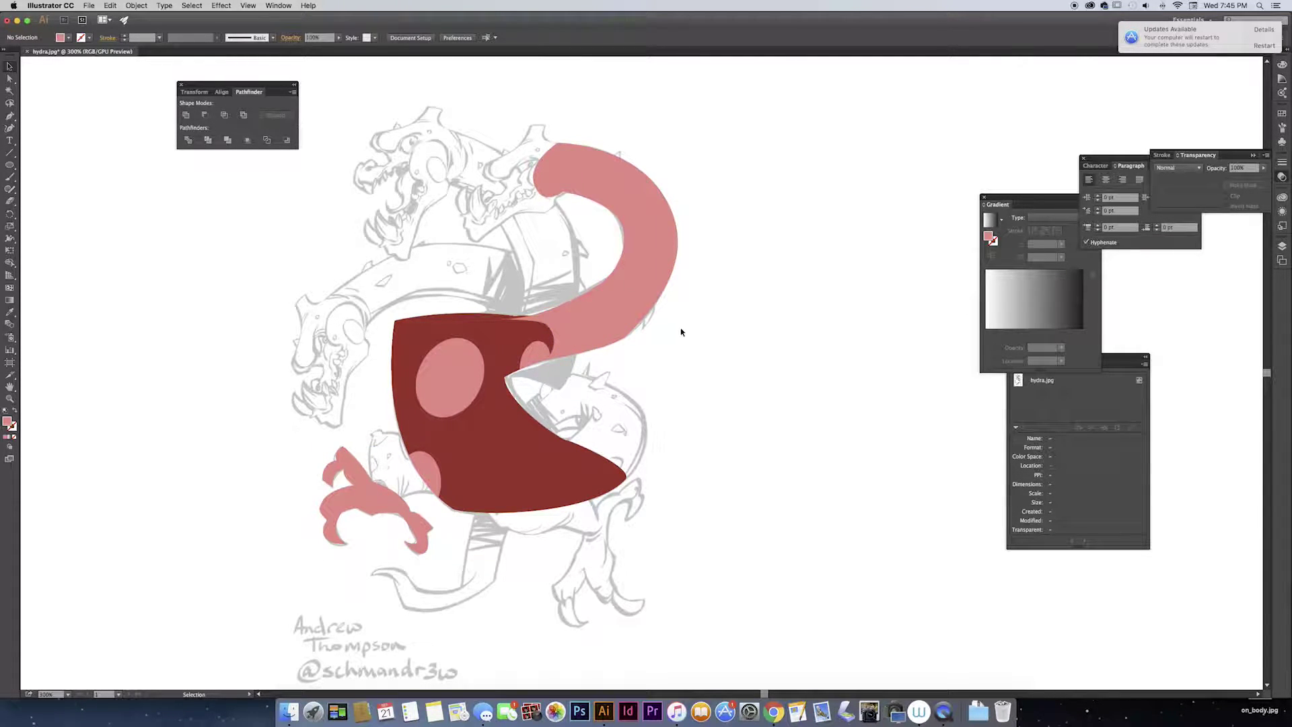
pyautogui.hscroll(2, 666, 323)
pyautogui.click(628, 292)
pyautogui.keyDown('shift'); pyautogui.click(351, 498); pyautogui.keyUp('shift')
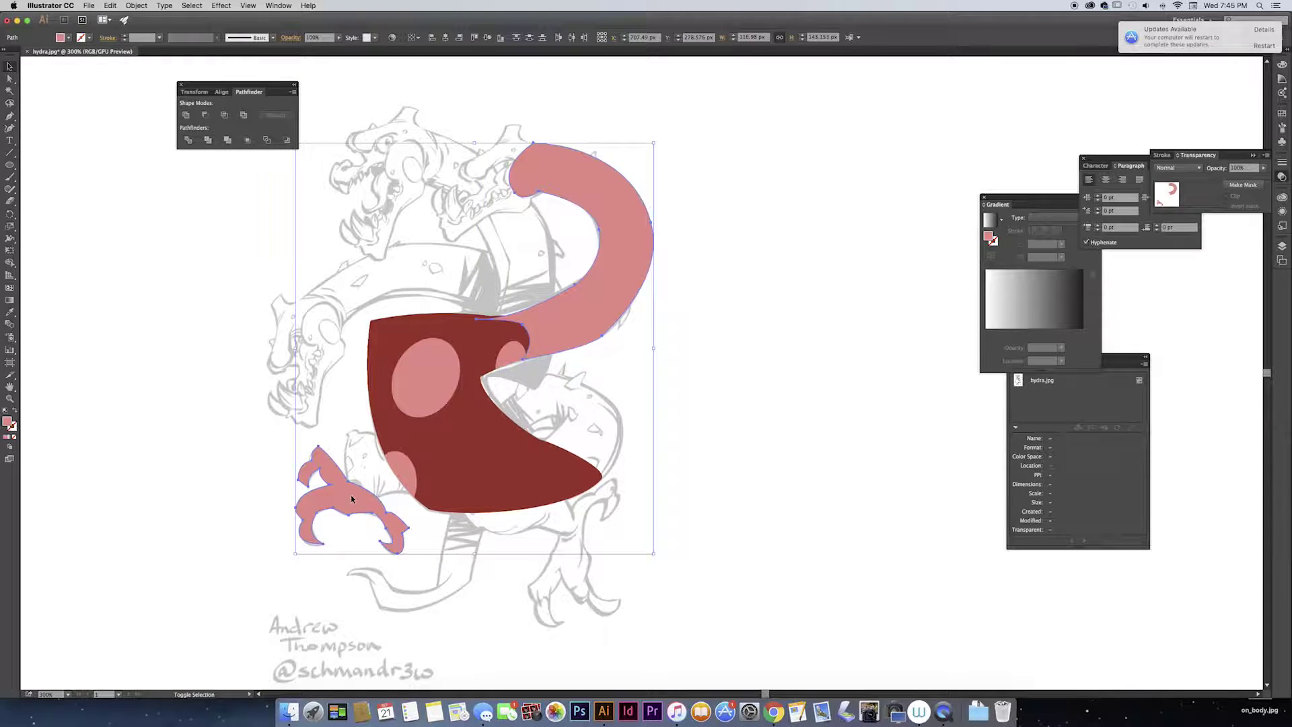
pyautogui.click(662, 427)
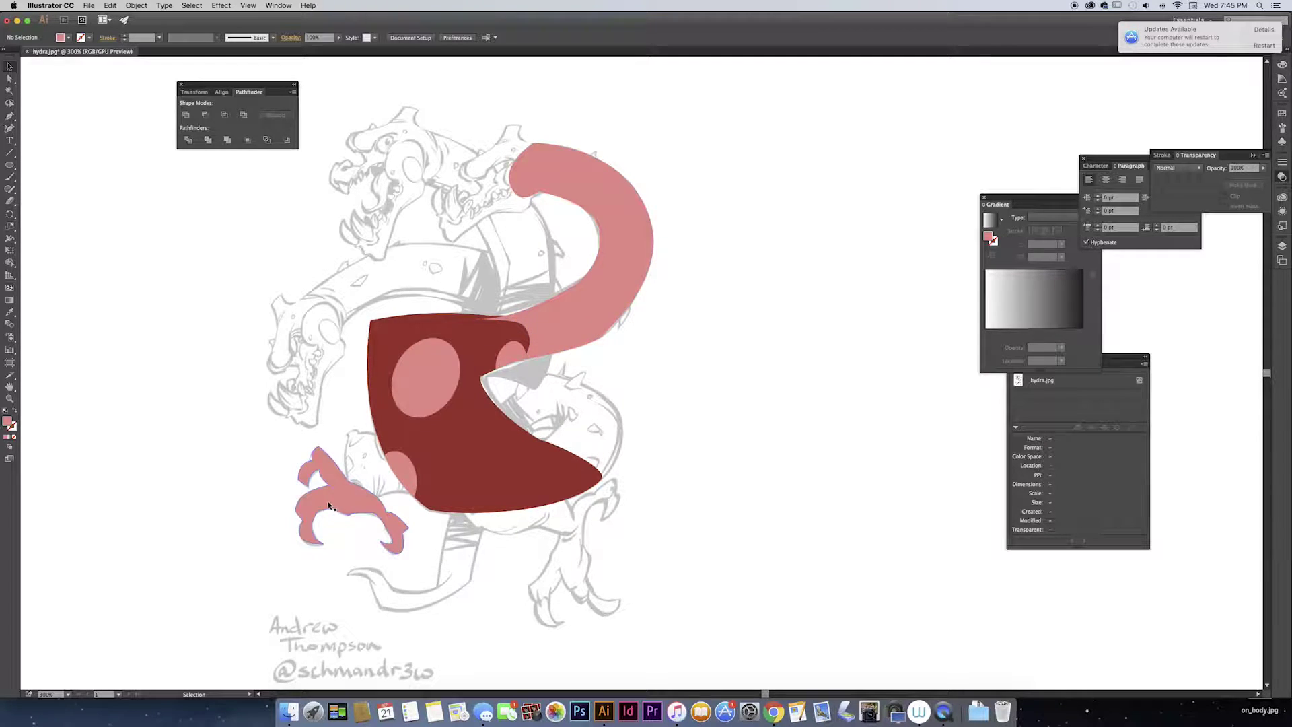
# Group the neck with the clawed foot and test selecting them as one object, then deselect.
pyautogui.click(539, 313)
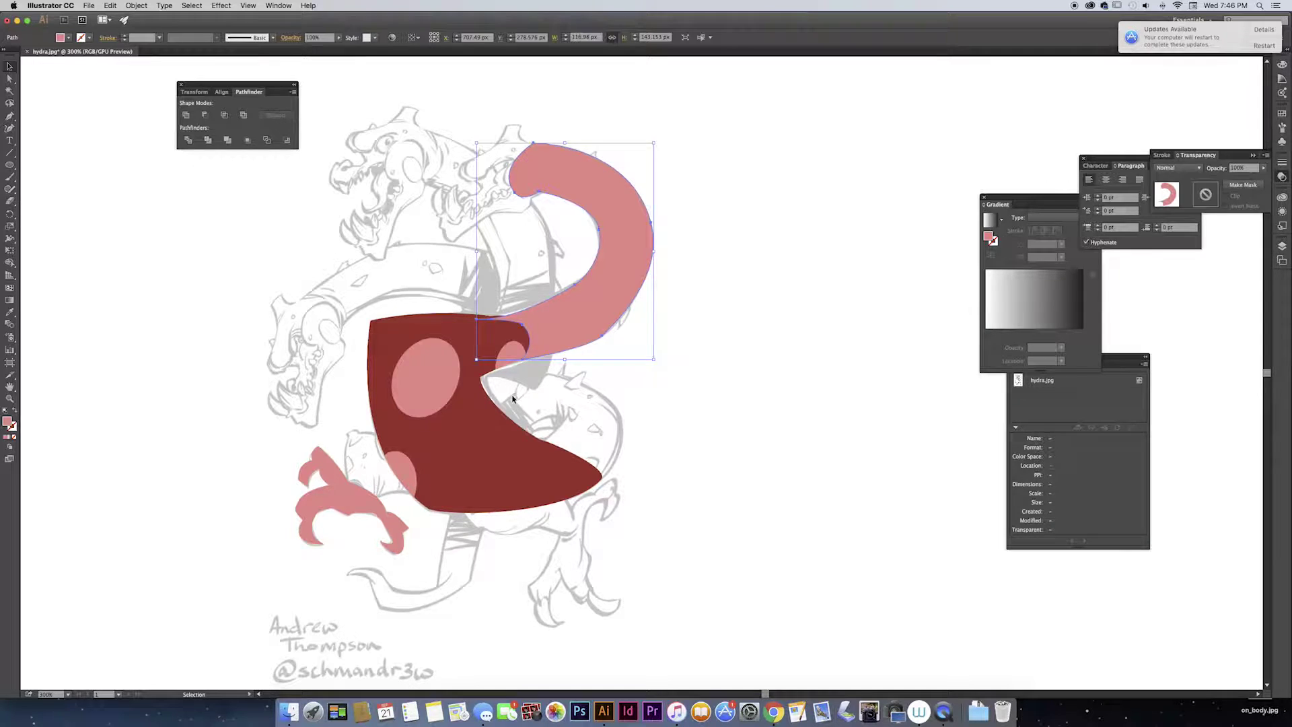
pyautogui.keyDown('shift'); pyautogui.click(338, 492); pyautogui.keyUp('shift')
pyautogui.scroll(-2, 576, 397)
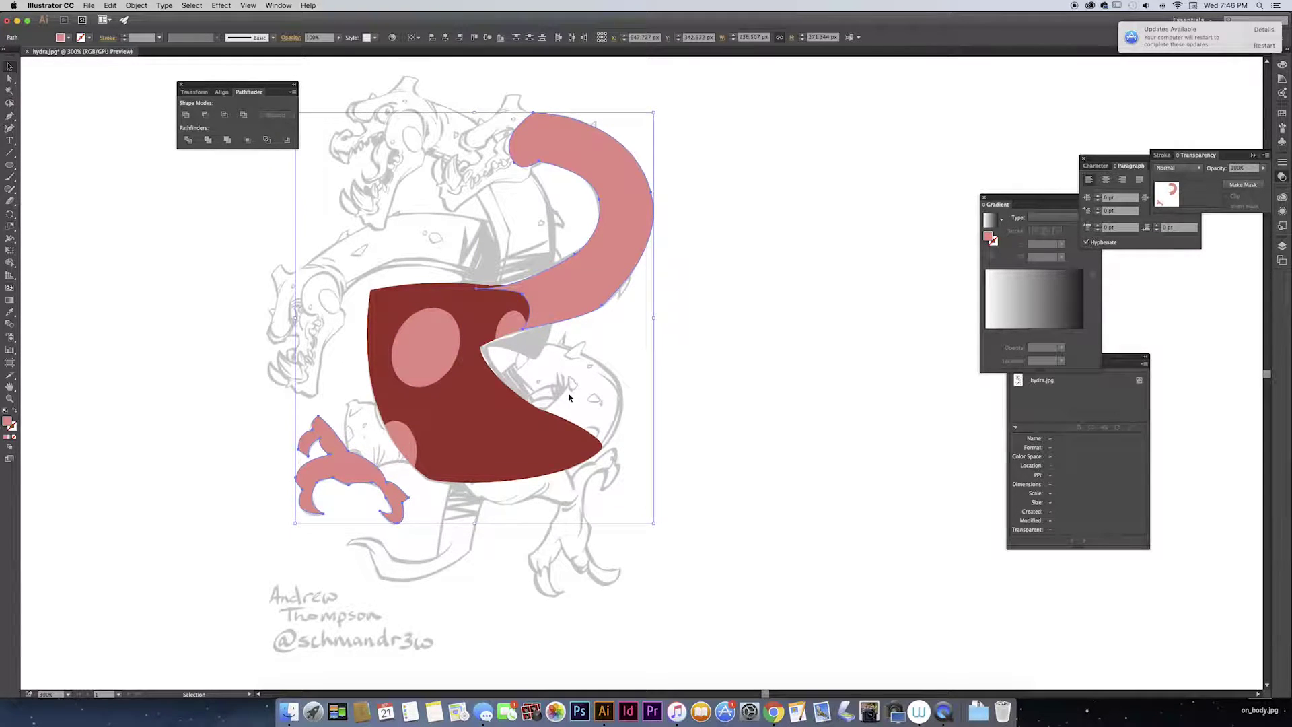
pyautogui.rightClick(584, 296)
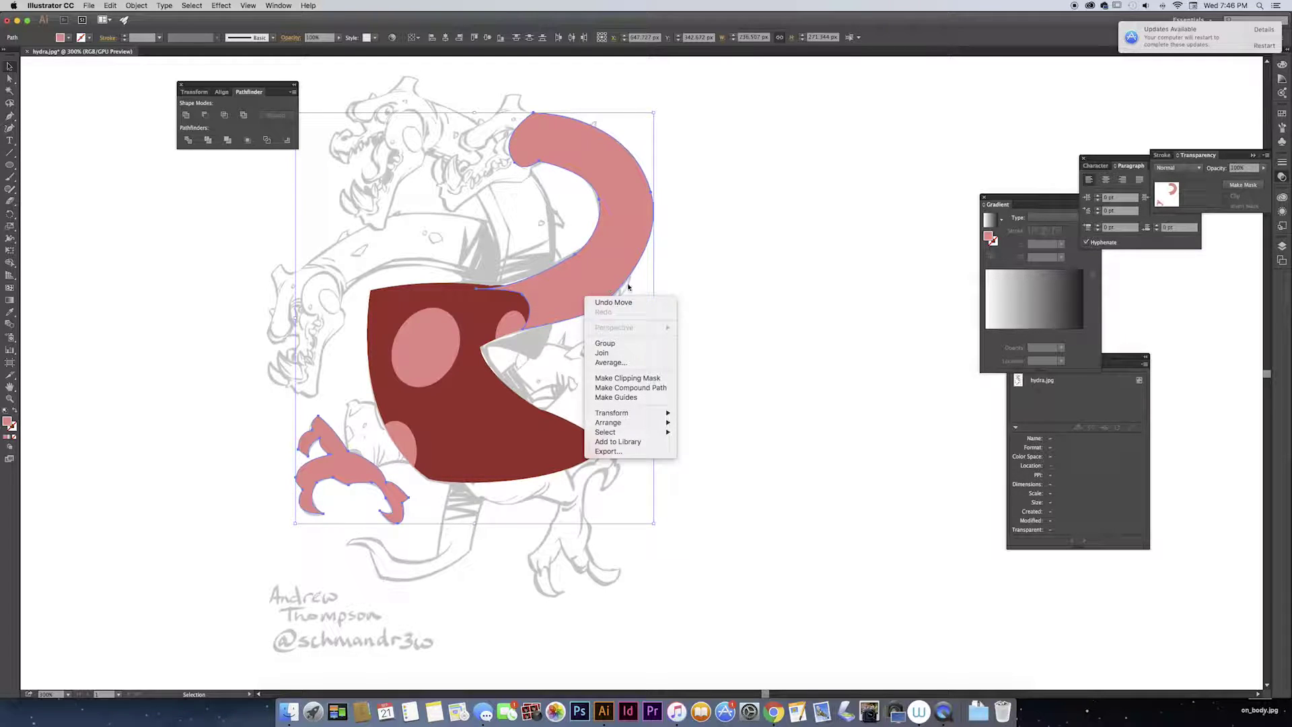
pyautogui.click(777, 332)
pyautogui.press('super+g')
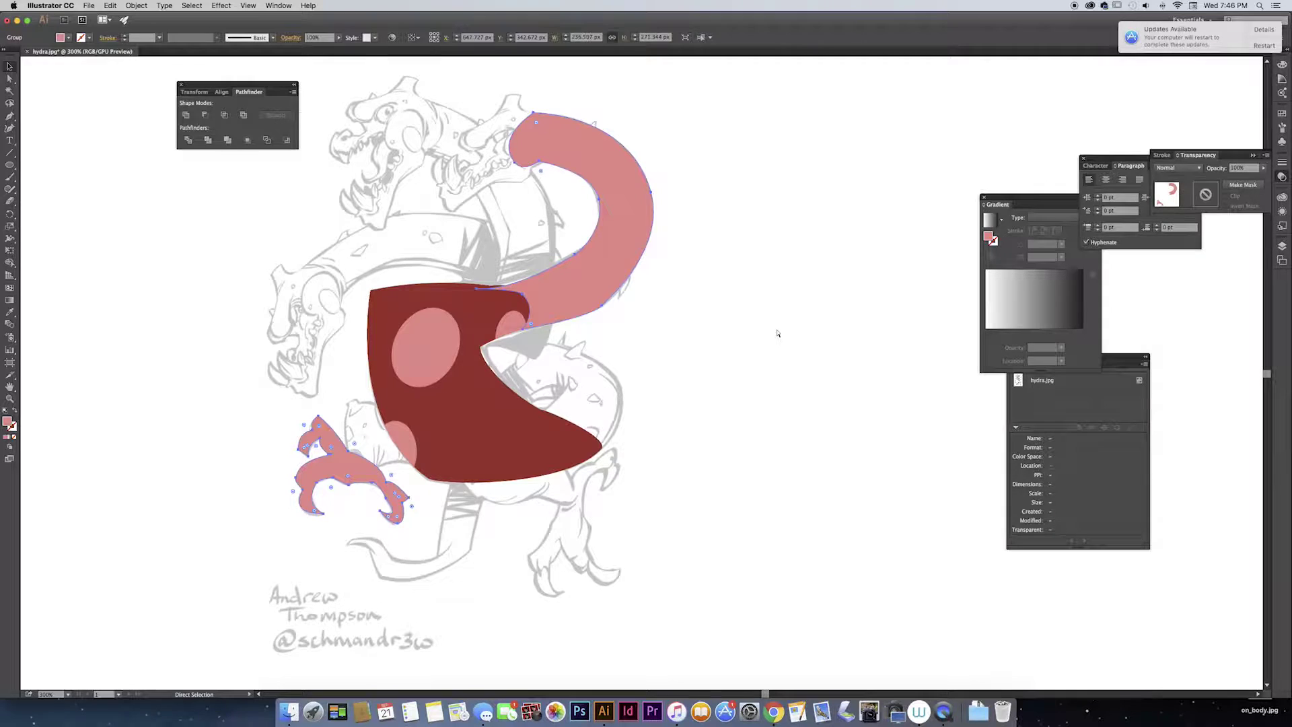
pyautogui.click(771, 382)
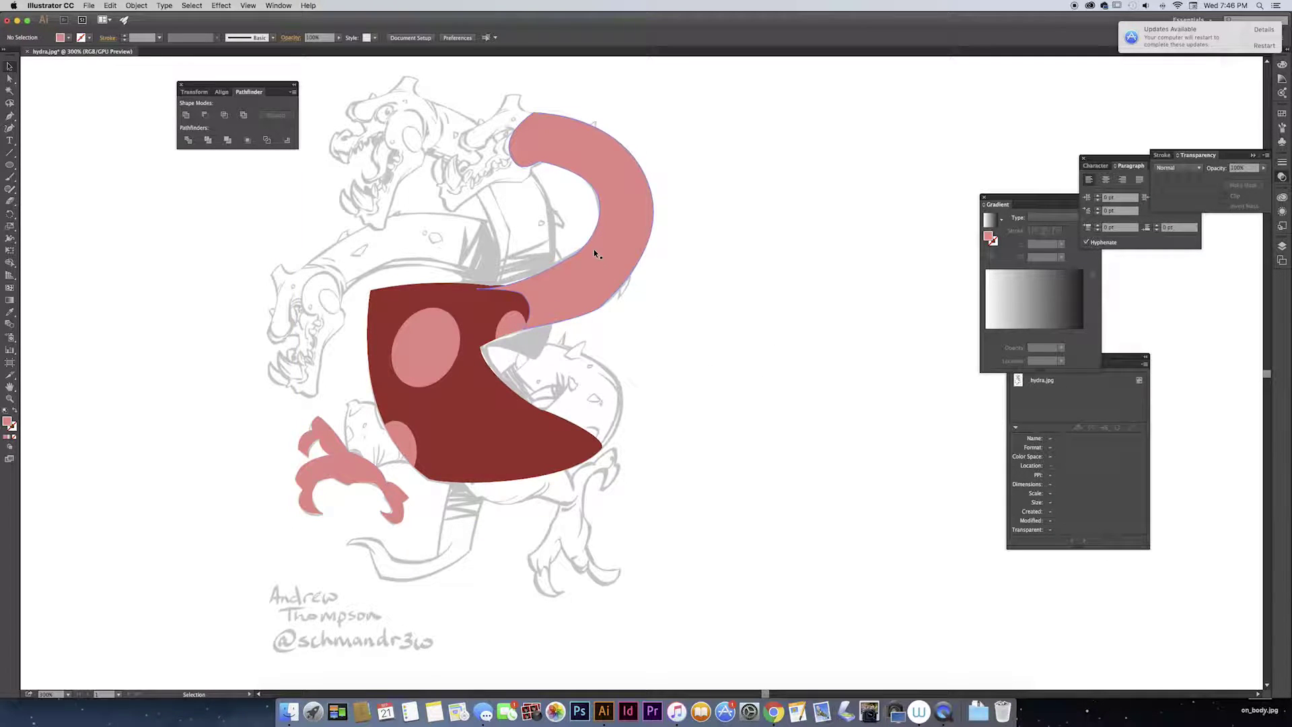
pyautogui.click(594, 249)
pyautogui.click(709, 291)
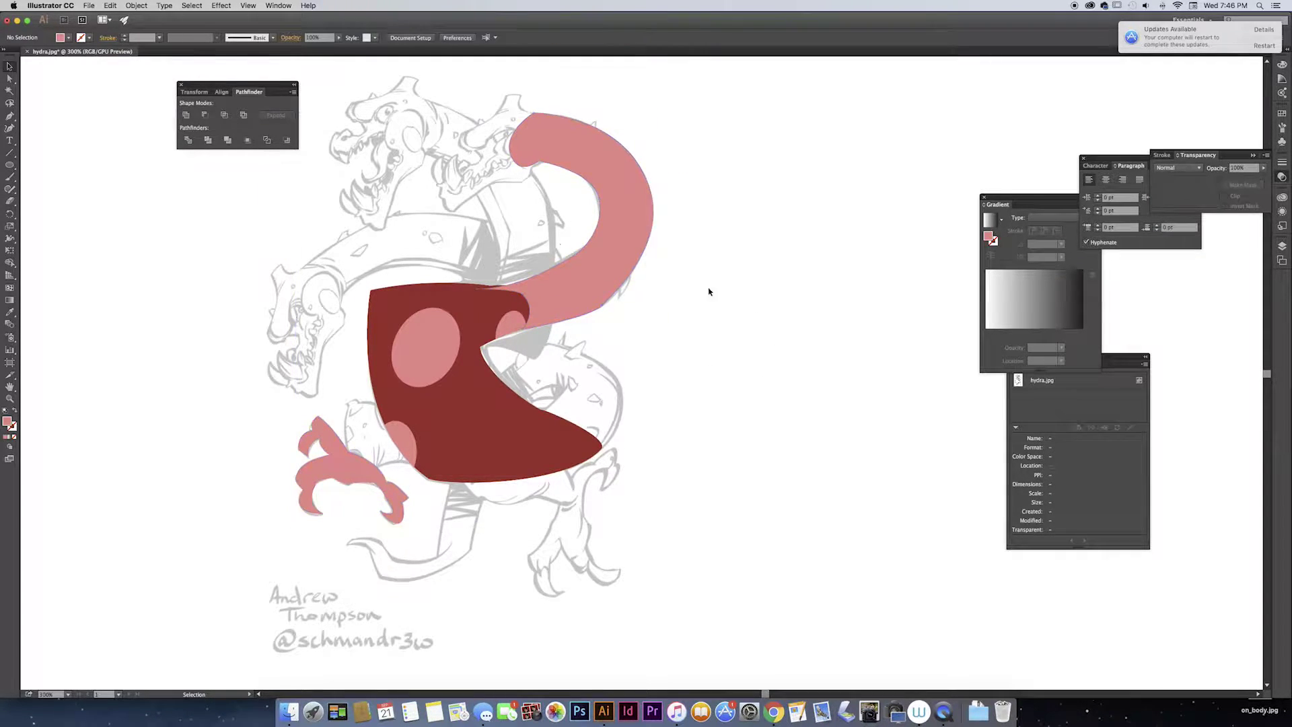
# Undo the grouping of the neck and the clawed foot, then clear the selection.
pyautogui.click(619, 269)
pyautogui.press('space')
pyautogui.moveTo(667, 293)
pyautogui.mouseDown()
pyautogui.moveTo(692, 366)
pyautogui.moveTo(683, 280)
pyautogui.mouseUp()
pyautogui.click(666, 343)
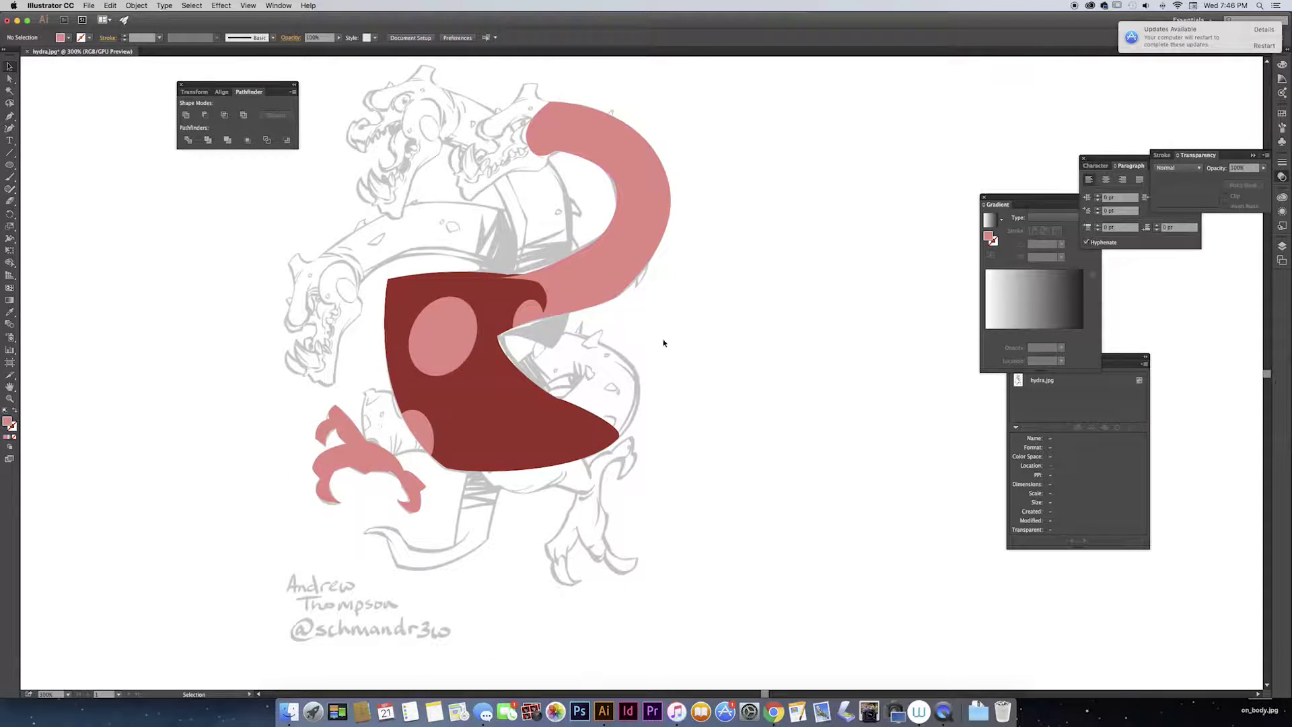
pyautogui.click(550, 280)
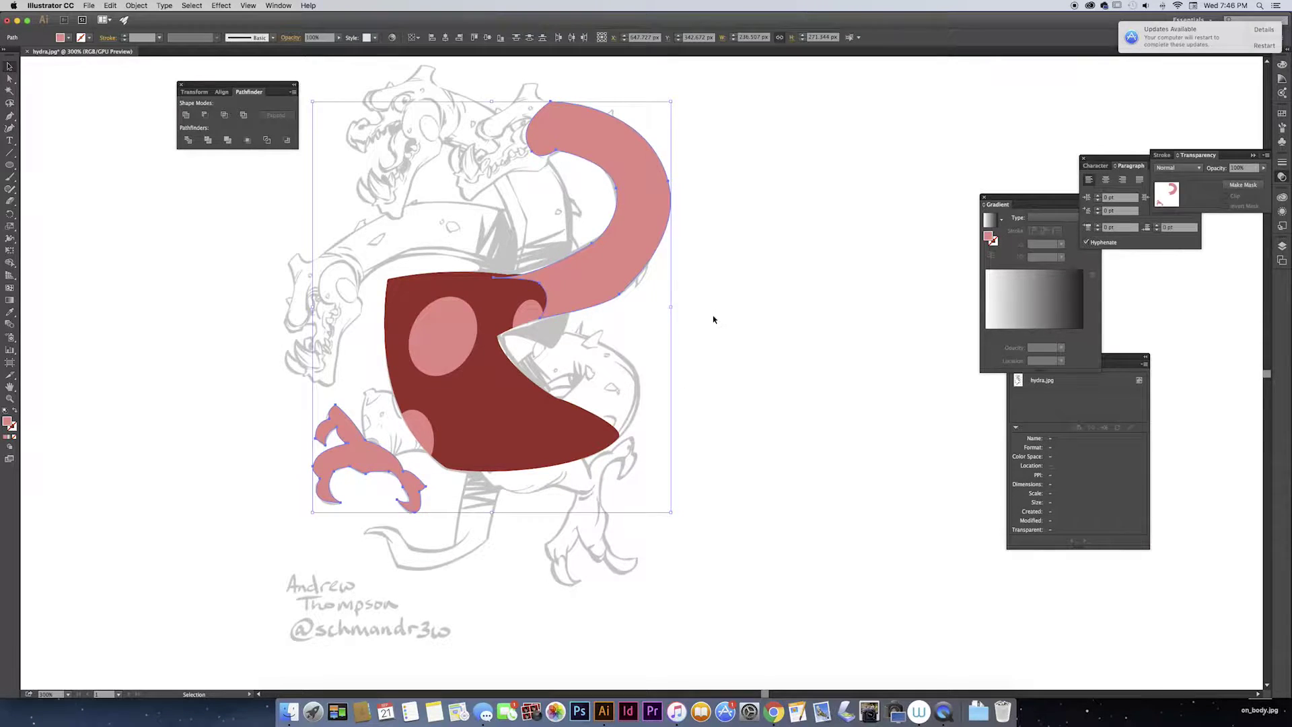
pyautogui.click(713, 319)
# Select the neck and the clawed foot together and make them one compound path, then deselect.
pyautogui.click(608, 277)
pyautogui.click(680, 280)
pyautogui.click(641, 279)
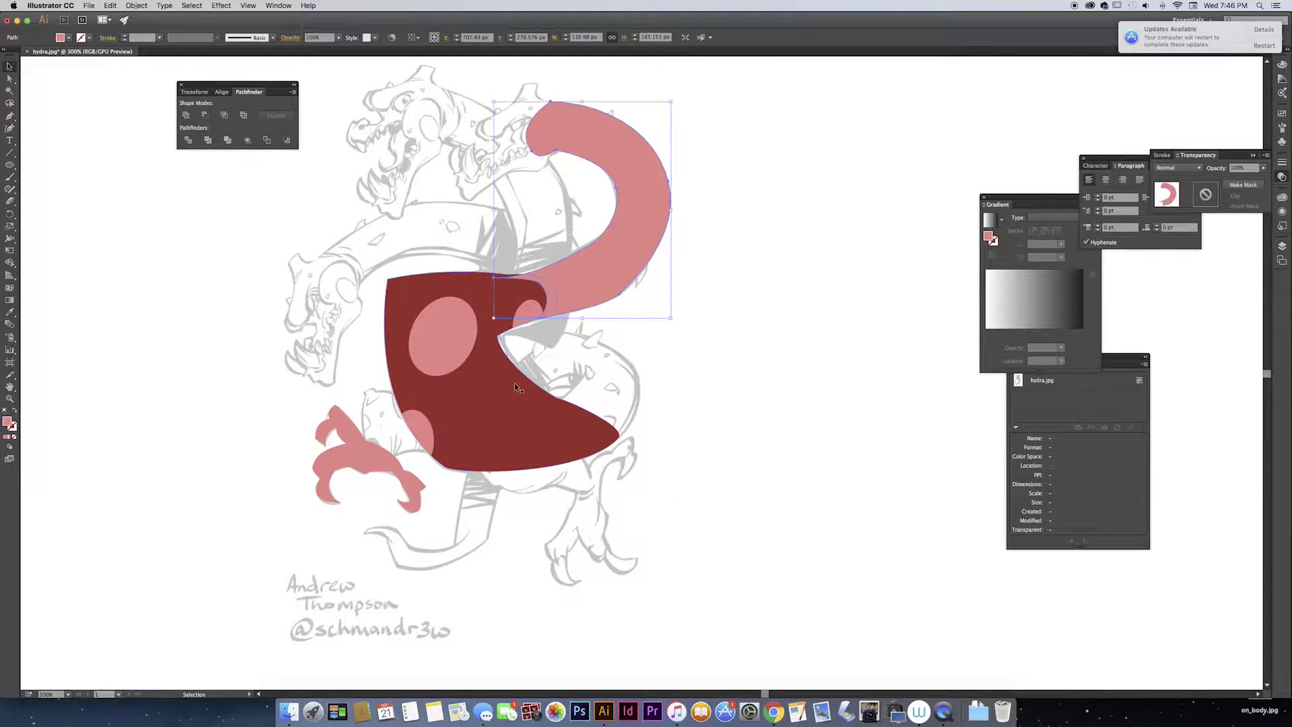
pyautogui.keyDown('shift'); pyautogui.click(349, 447); pyautogui.keyUp('shift')
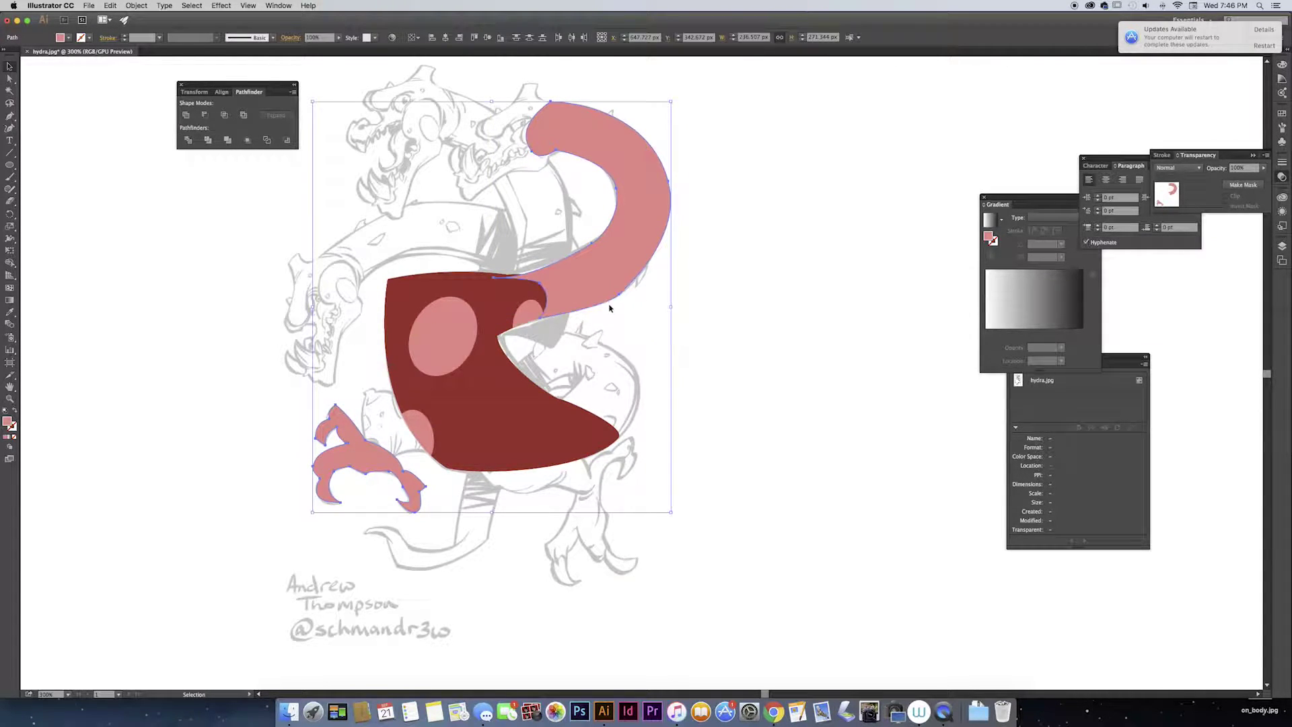
pyautogui.rightClick(616, 282)
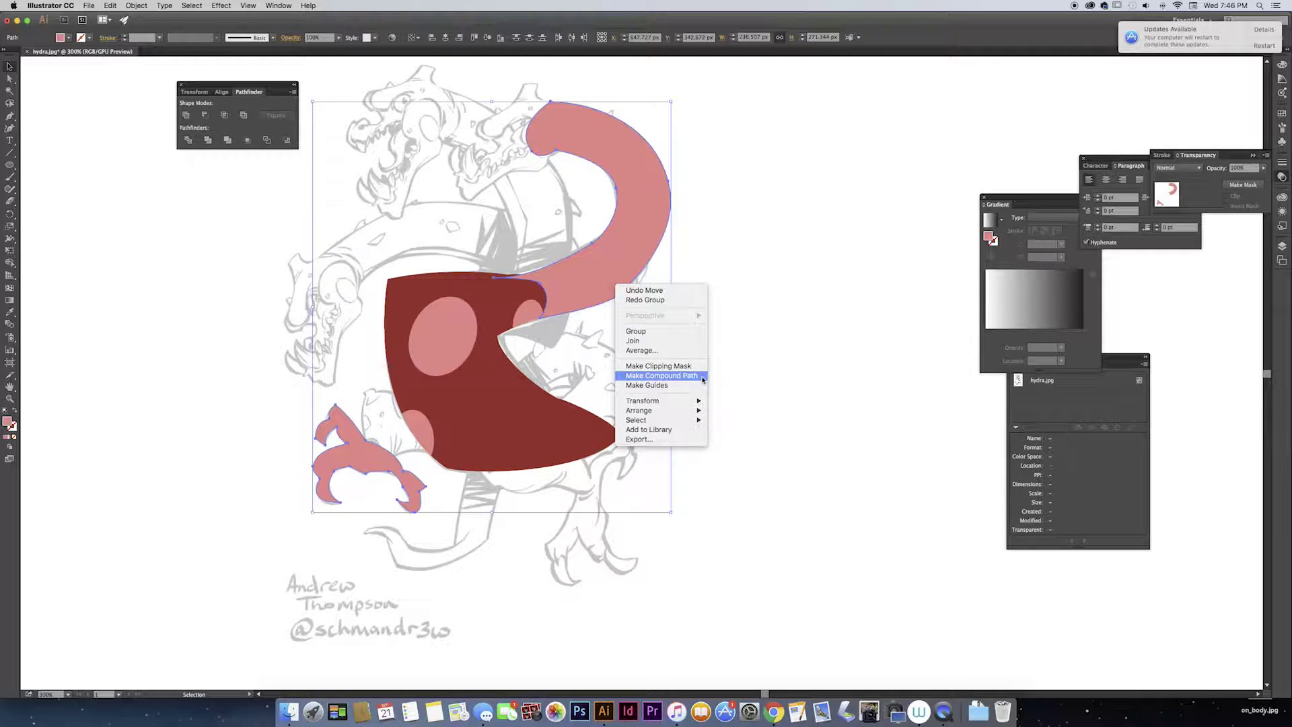
pyautogui.click(699, 379)
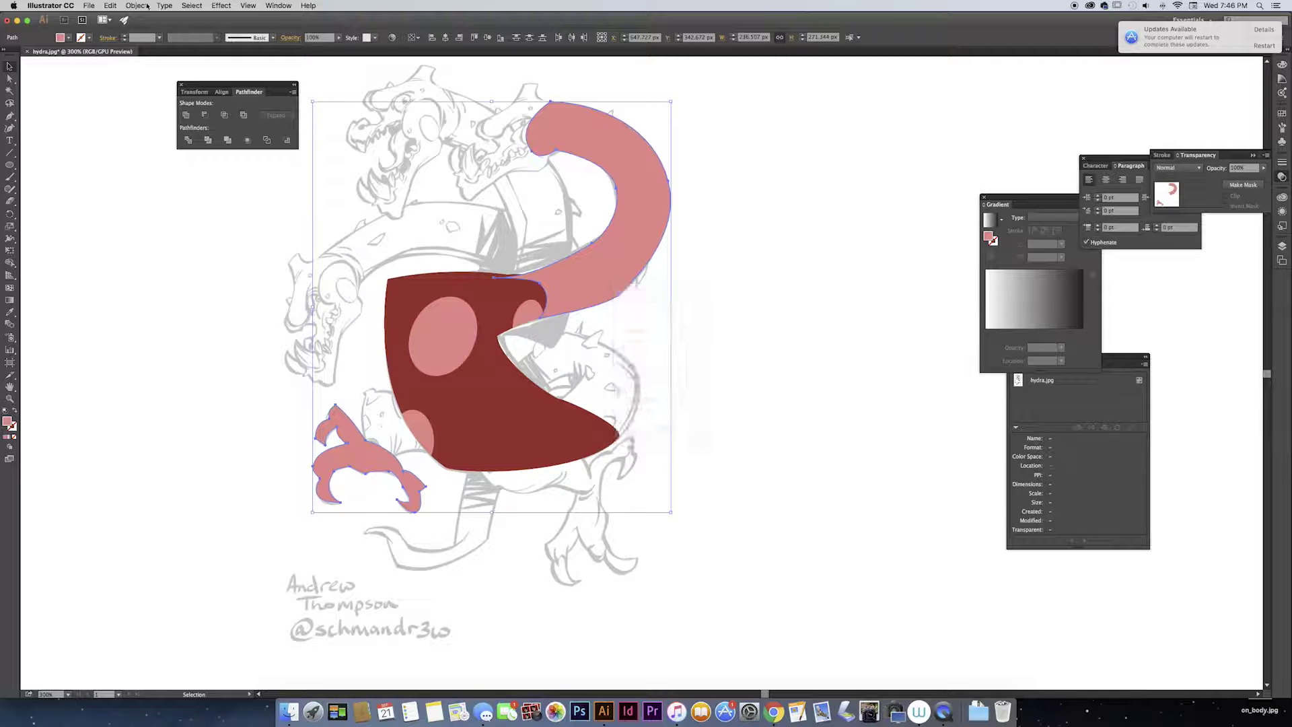
pyautogui.click(137, 5)
pyautogui.moveTo(186, 246)
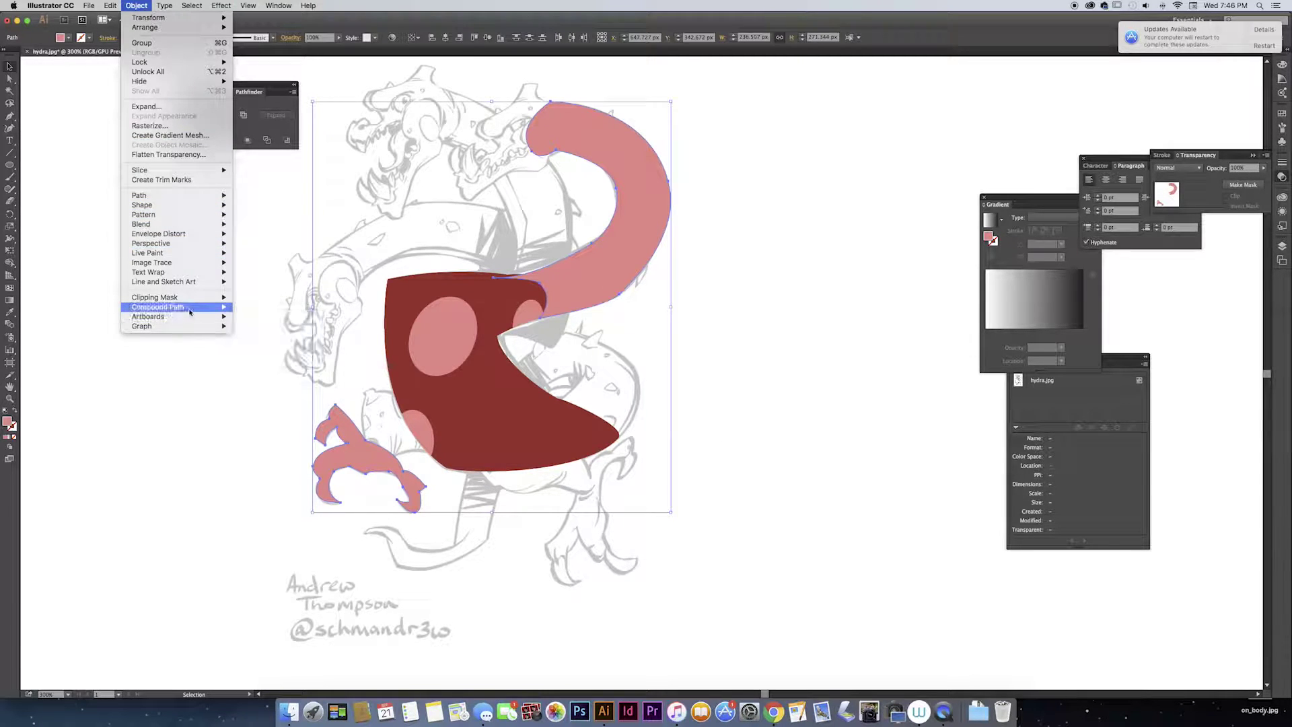
pyautogui.moveTo(192, 308)
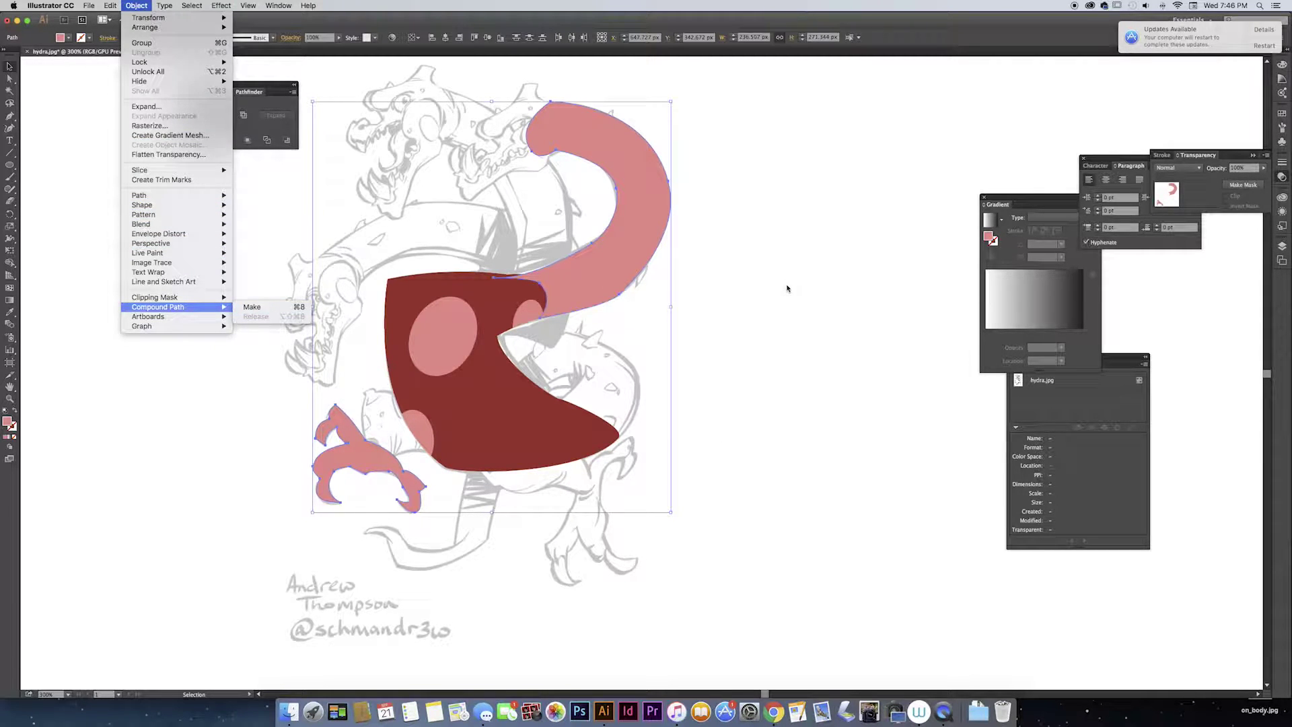
pyautogui.click(241, 312)
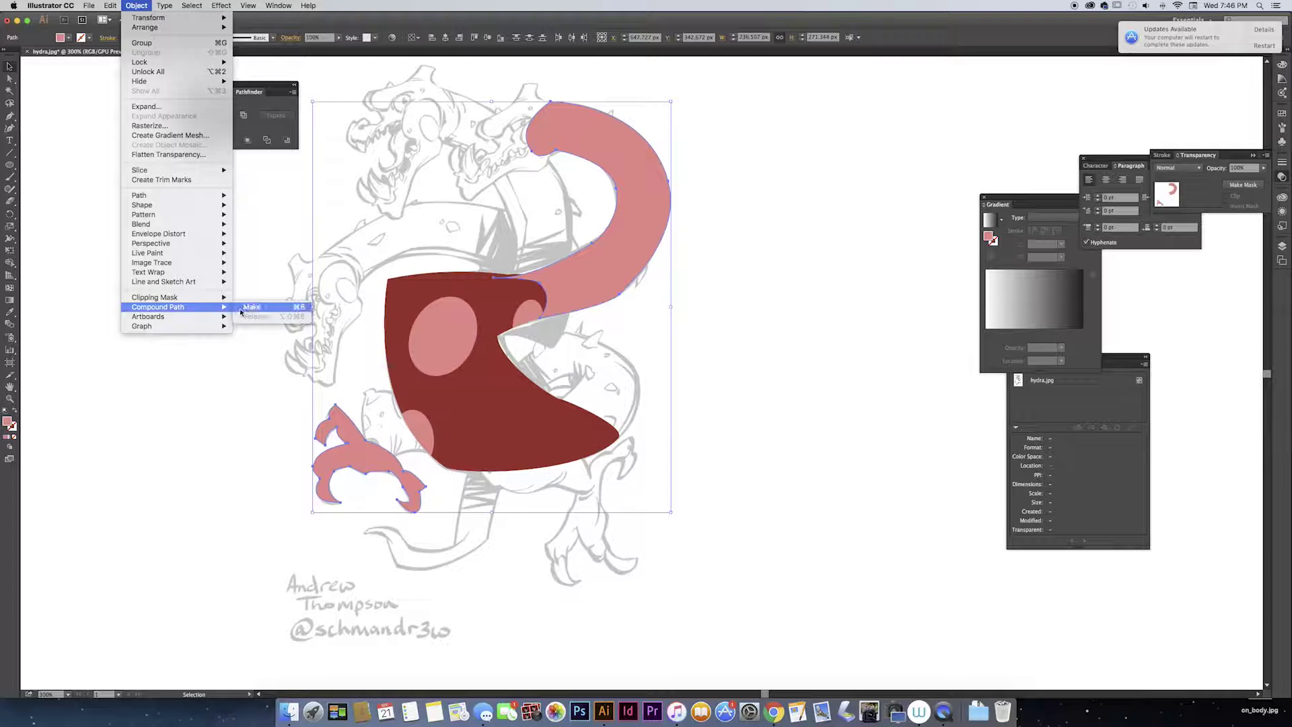
pyautogui.rightClick(643, 259)
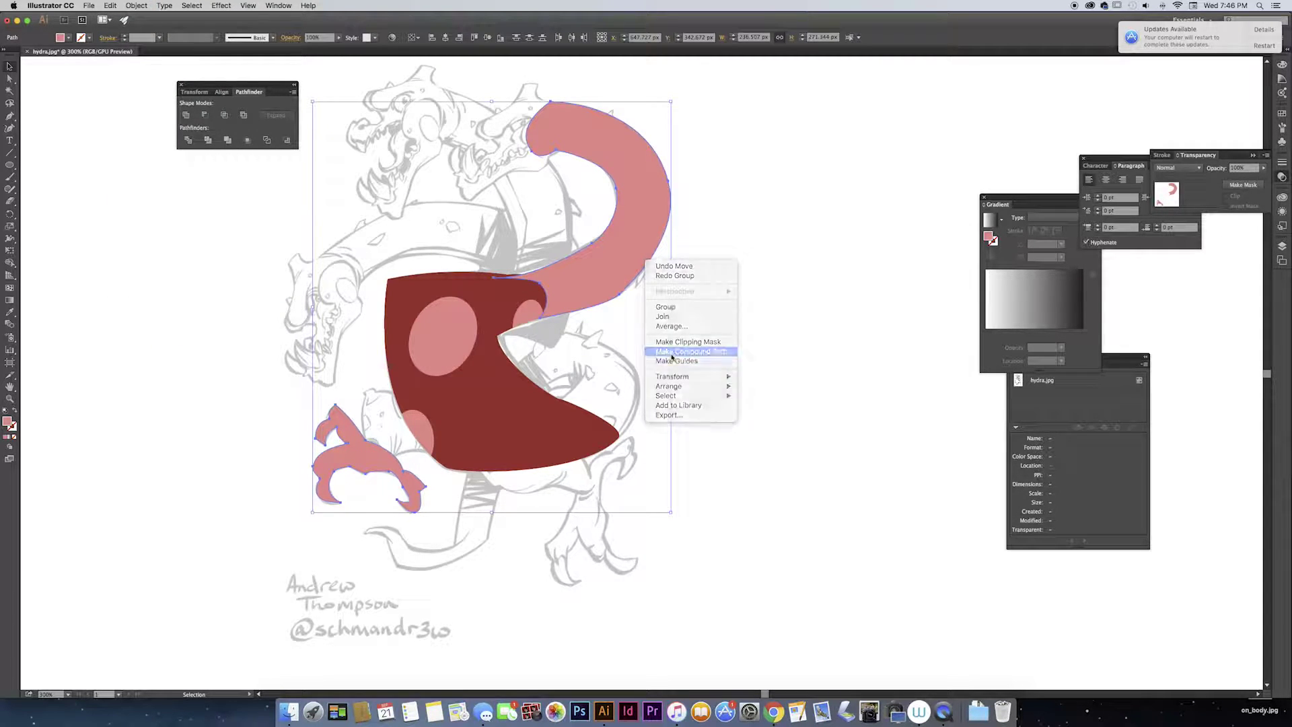
pyautogui.click(671, 357)
pyautogui.click(767, 351)
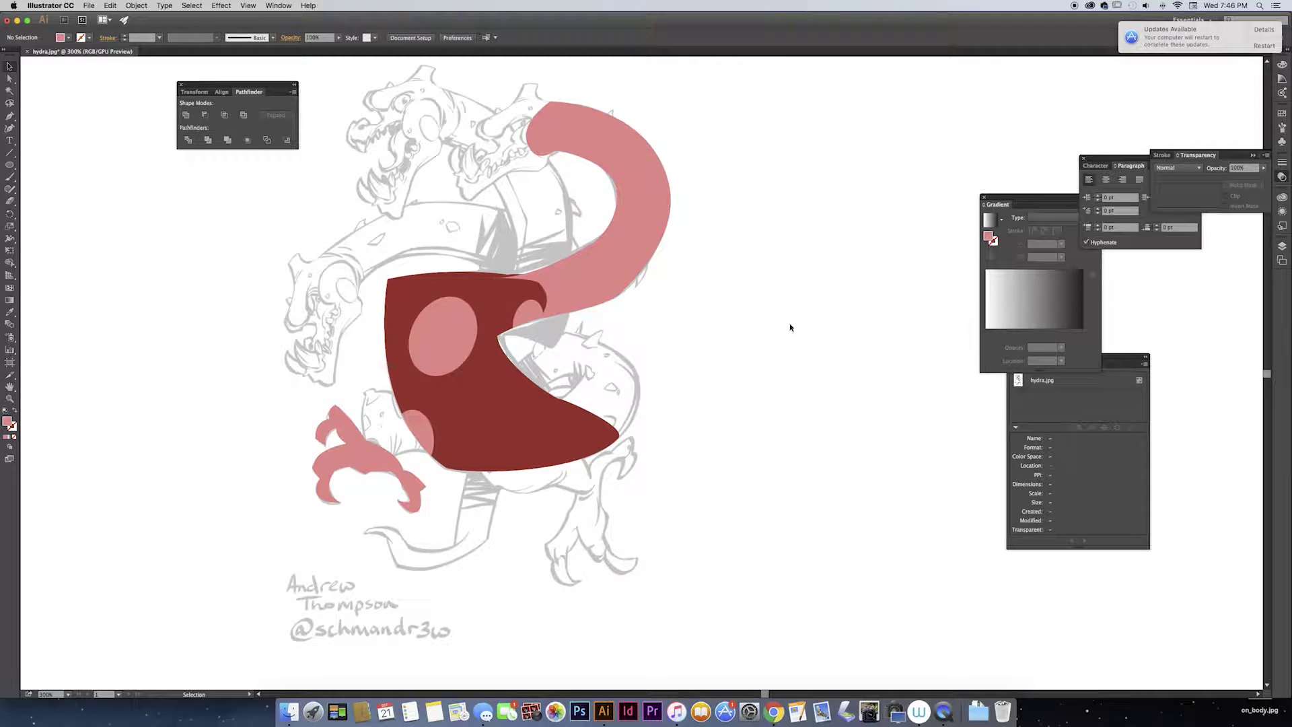
# Recolour the neck-and-foot compound path light blue and deselect it.
pyautogui.click(612, 284)
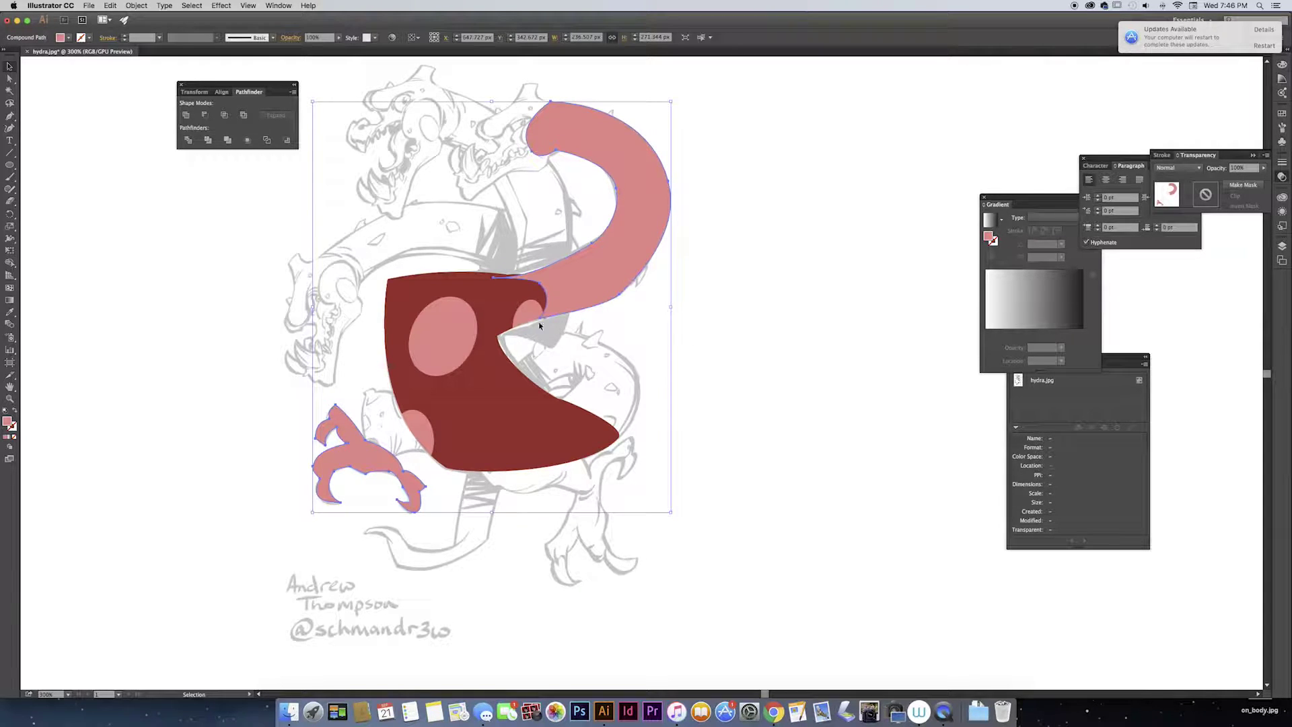
pyautogui.doubleClick(8, 423)
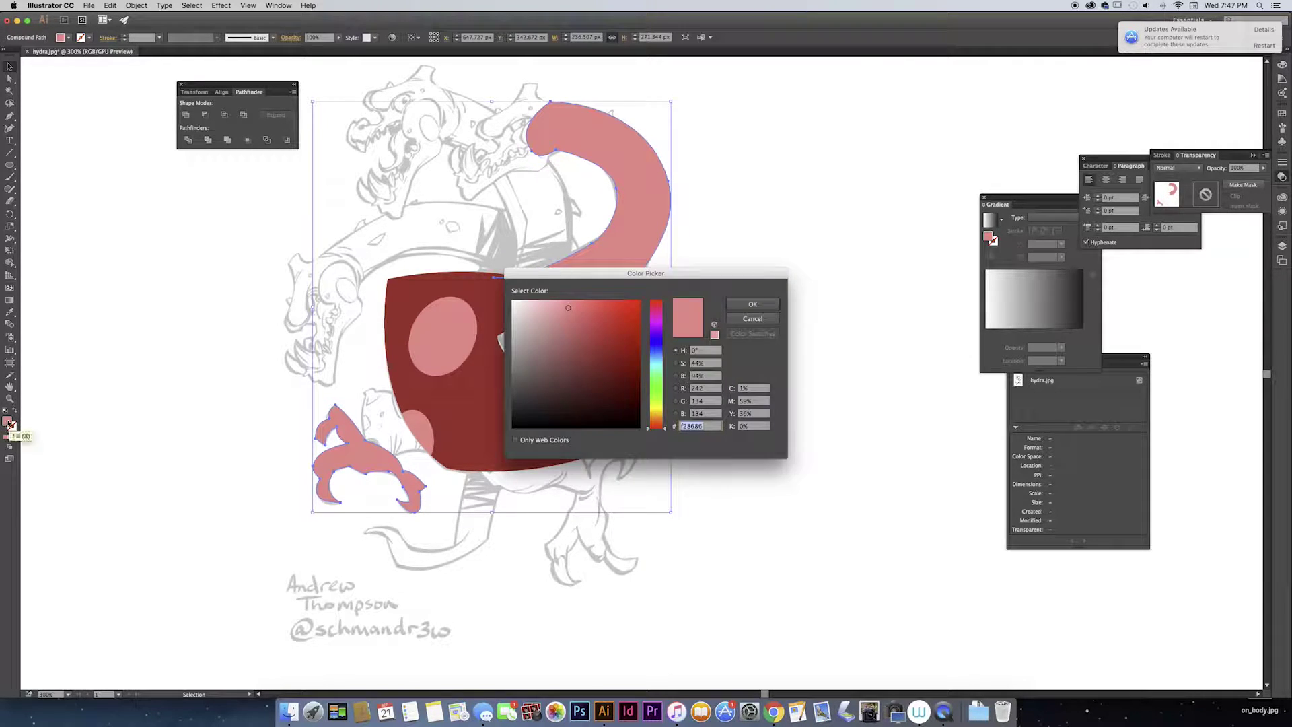
pyautogui.click(659, 361)
pyautogui.click(752, 304)
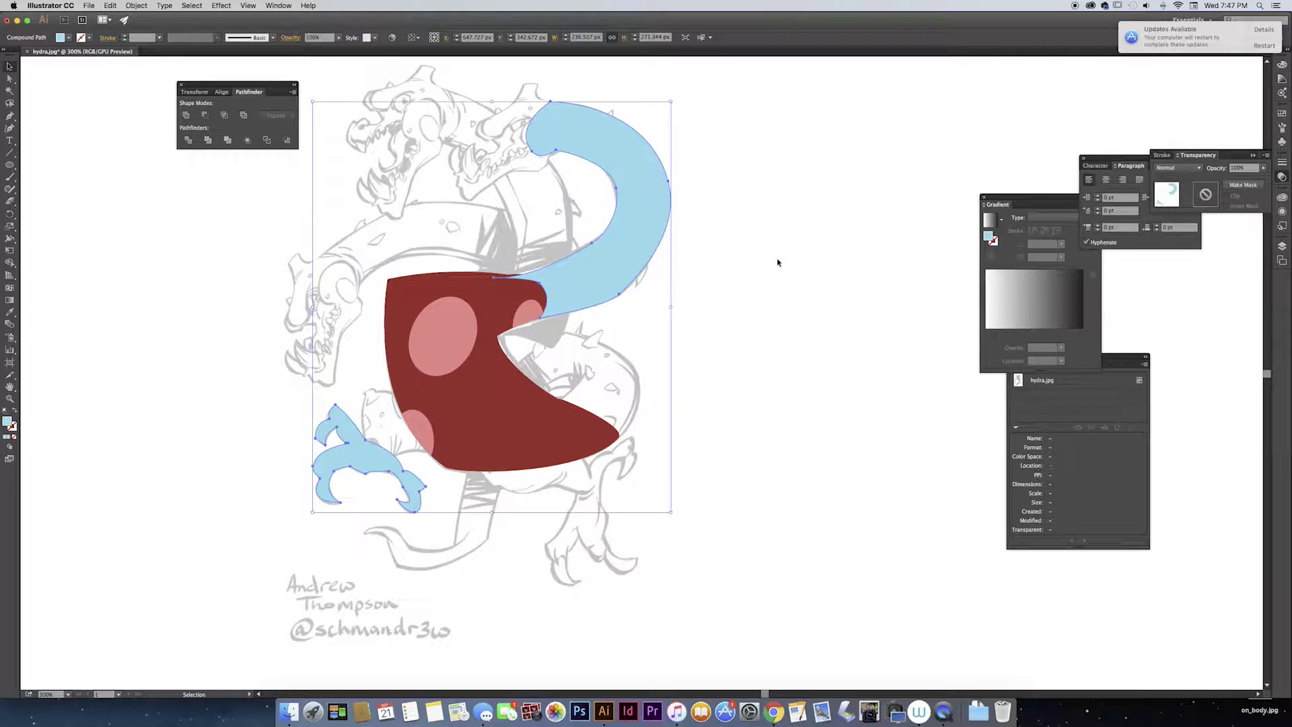
pyautogui.click(776, 263)
# Draw an ellipse about 46 by 53 px above the lowest head and give it the body's dark red fill.
pyautogui.moveTo(708, 378); pyautogui.dragTo(672, 332)
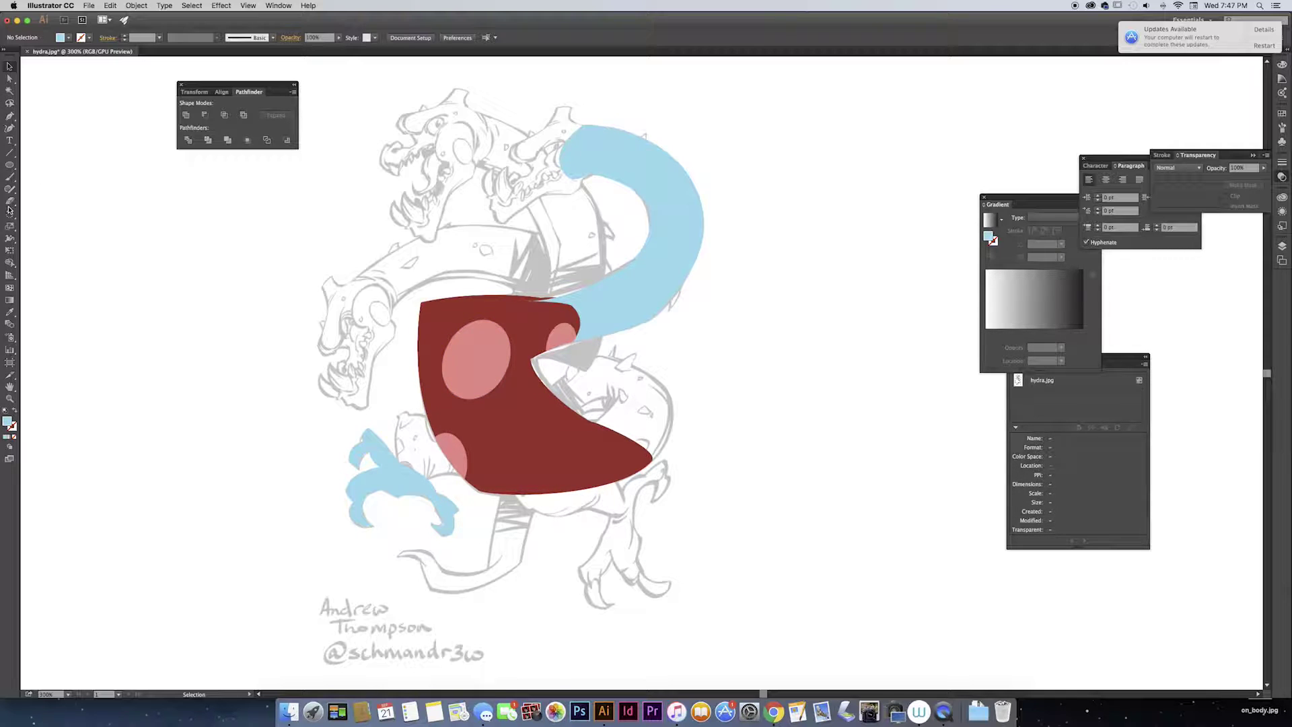
pyautogui.click(9, 165)
pyautogui.moveTo(296, 216); pyautogui.dragTo(365, 294)
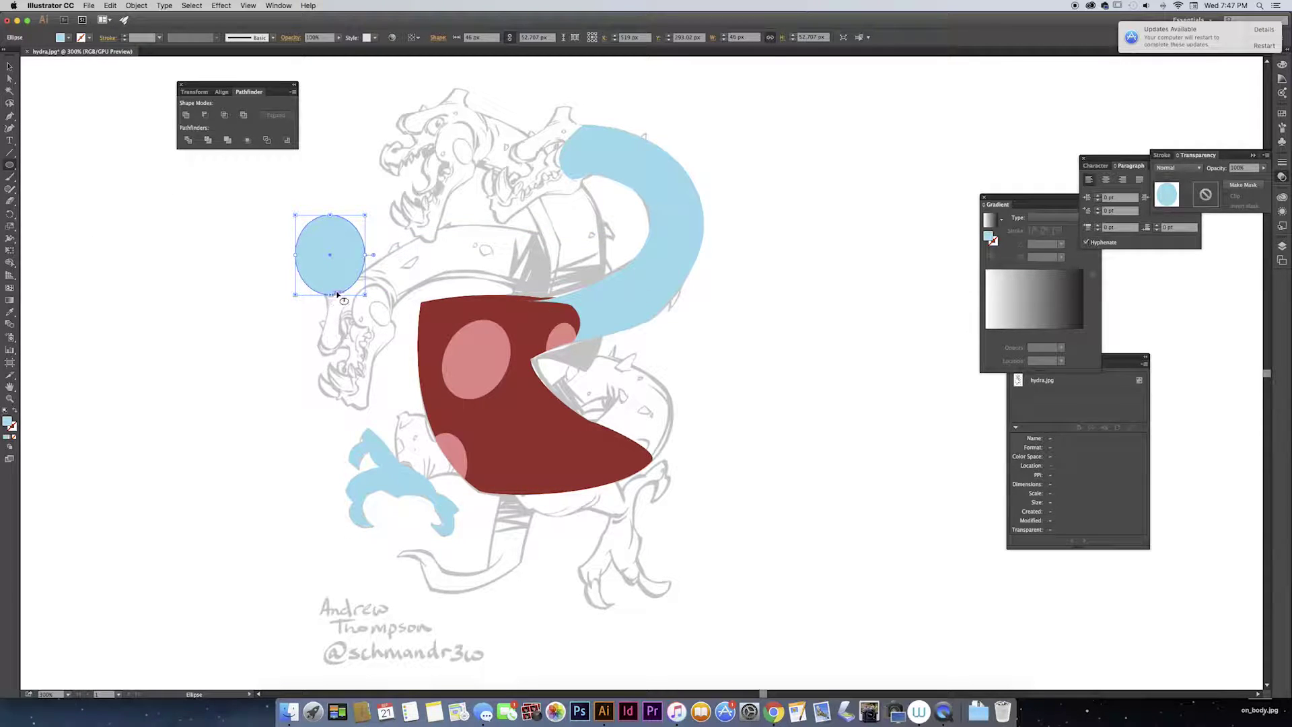
pyautogui.press('i')
pyautogui.click(441, 328)
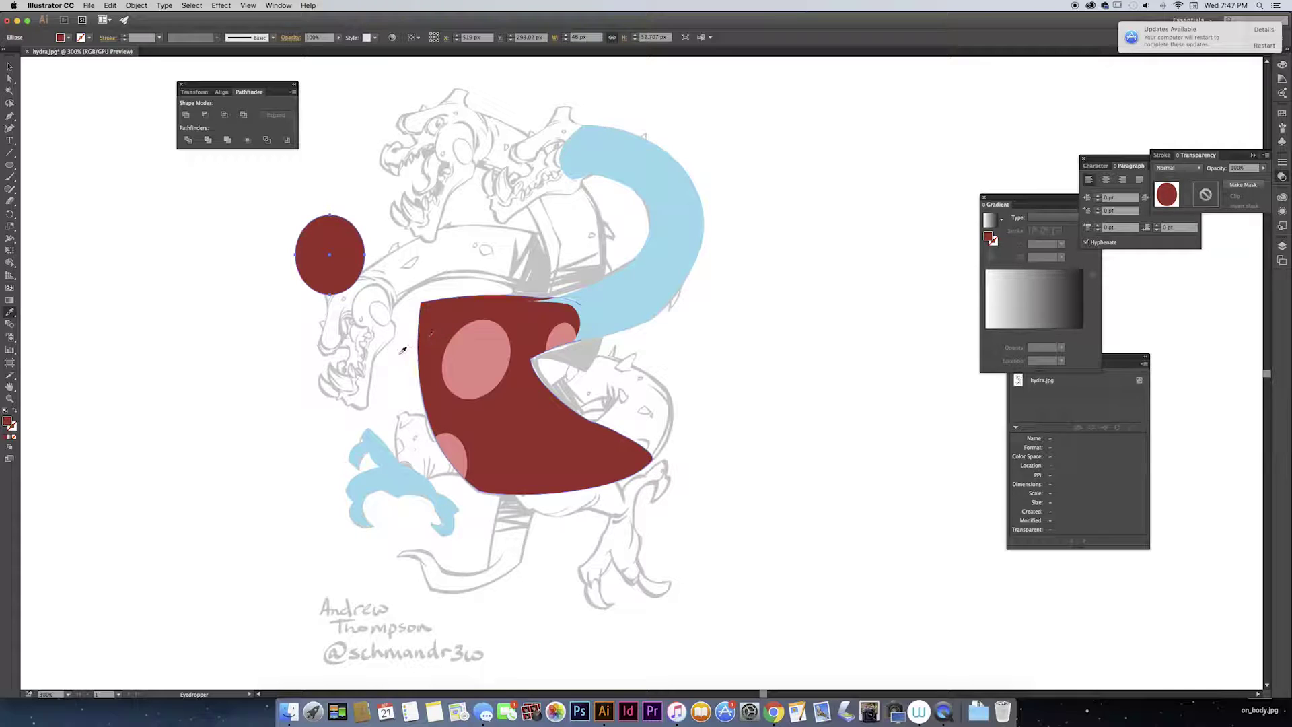
# Place two copies of the dark red ellipse on the neck's outer curve and beside its base, and stack them behind the neck.
pyautogui.press('v')
pyautogui.moveTo(342, 277); pyautogui.dragTo(679, 319)
pyautogui.moveTo(338, 272); pyautogui.dragTo(571, 278)
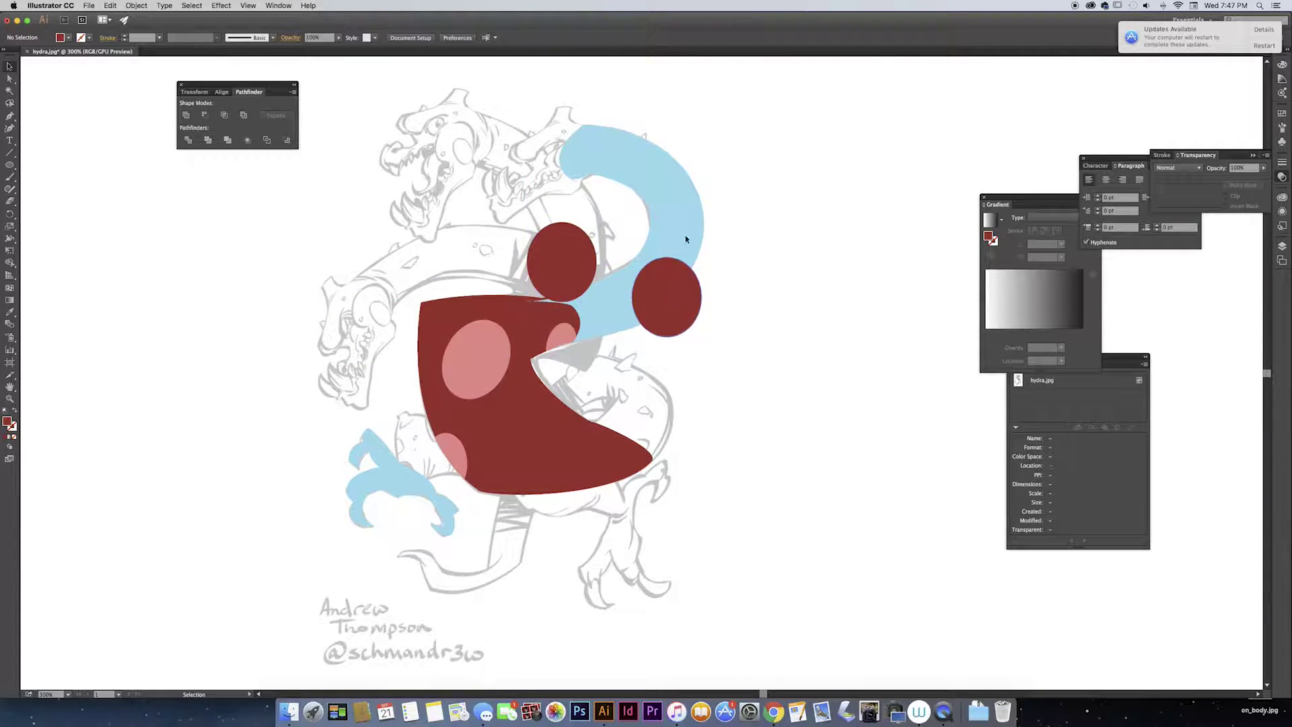
pyautogui.keyDown('shift'); pyautogui.click(649, 292); pyautogui.keyUp('shift')
pyautogui.press('shift+super+[')
pyautogui.click(651, 292)
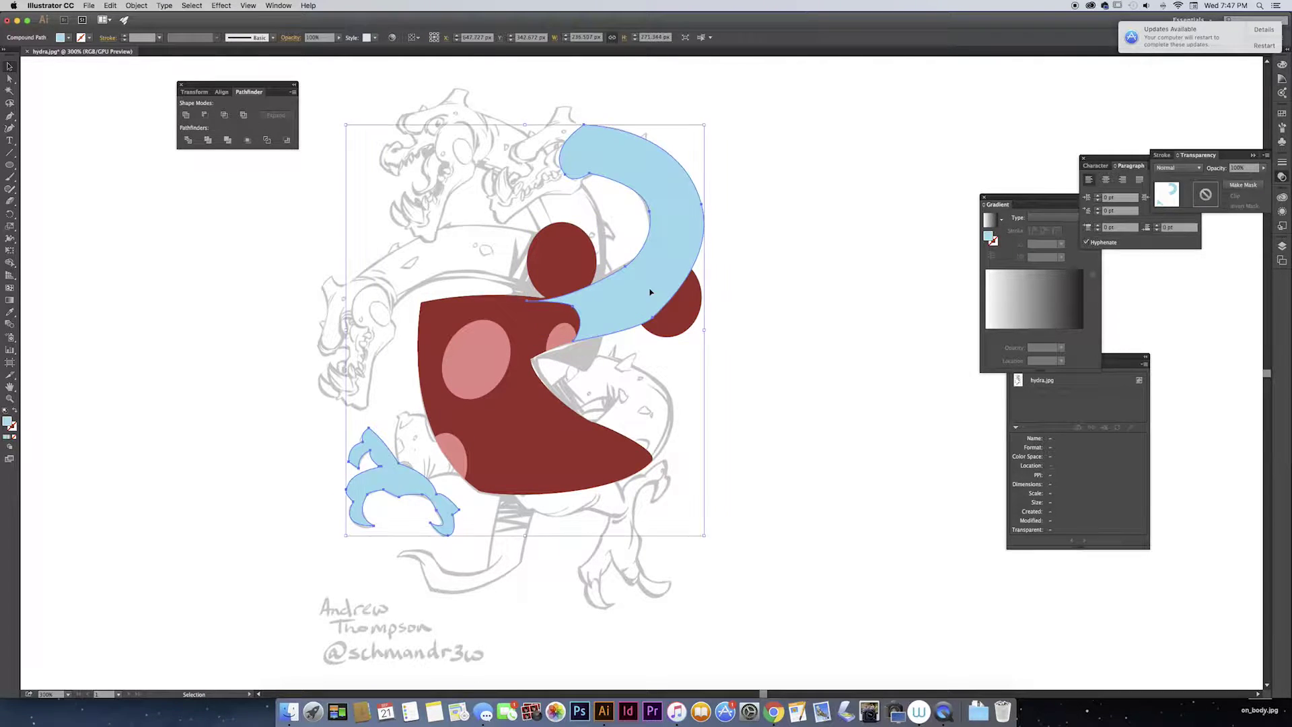
pyautogui.click(798, 247)
# Select the neck-and-foot compound path with both dark red ellipses, make a clipping mask from them and deselect.
pyautogui.click(679, 243)
pyautogui.keyDown('shift'); pyautogui.click(683, 309); pyautogui.keyUp('shift')
pyautogui.keyDown('shift'); pyautogui.click(564, 264); pyautogui.keyUp('shift')
pyautogui.rightClick(675, 271)
pyautogui.click(715, 330)
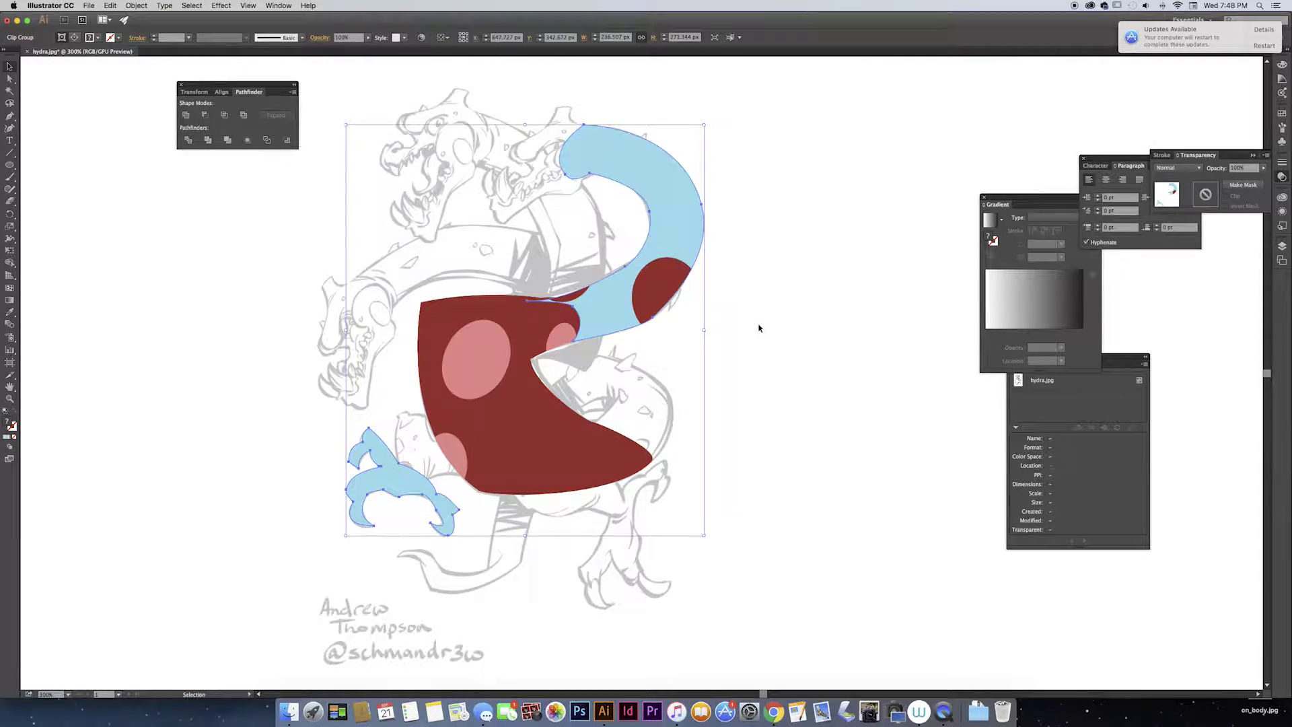
pyautogui.click(759, 327)
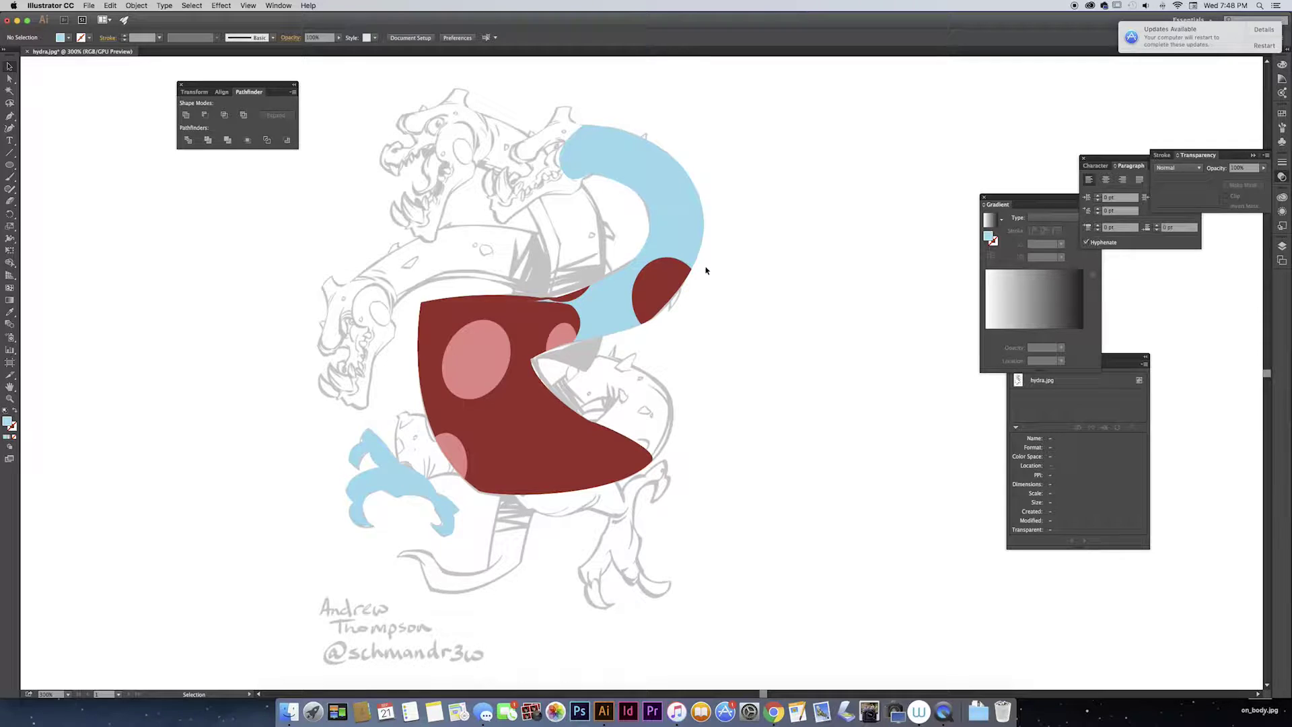
# Undo the clipping mask and replace the neck-and-foot compound path with a plain group.
pyautogui.press('super+z')
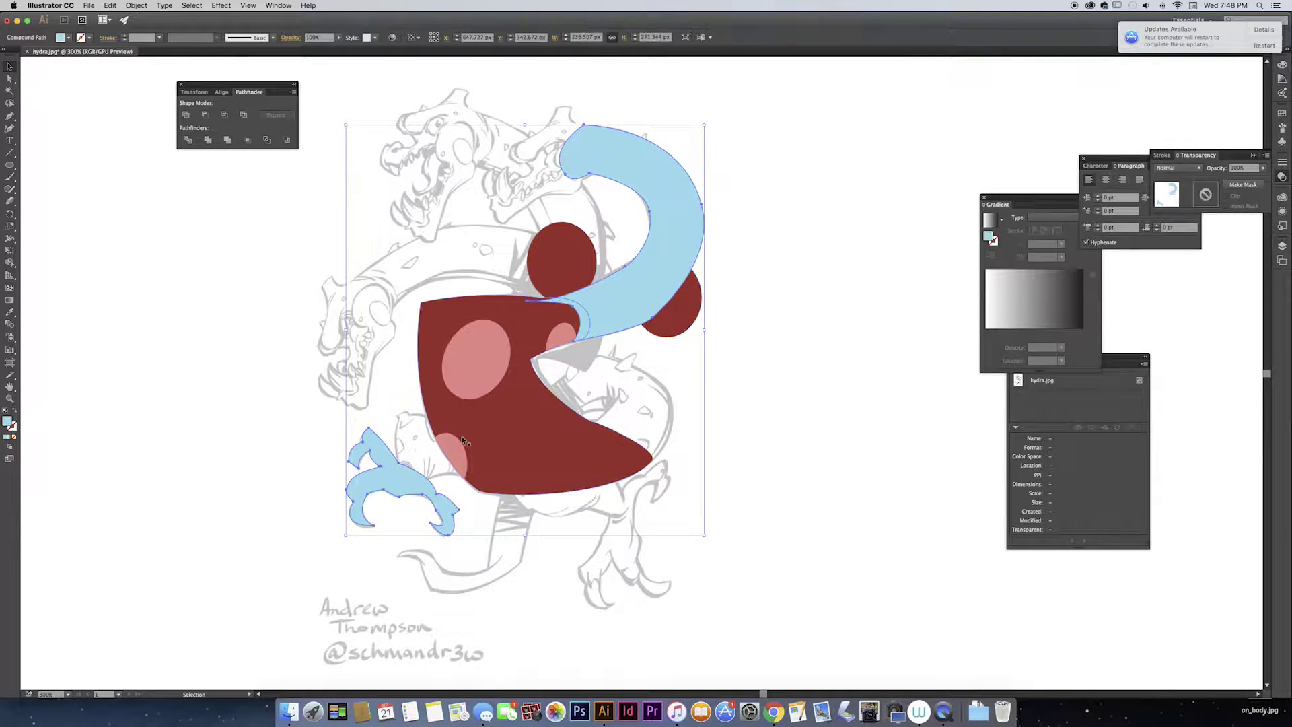
pyautogui.press('alt+shift+super+8')
pyautogui.click(765, 361)
pyautogui.click(603, 286)
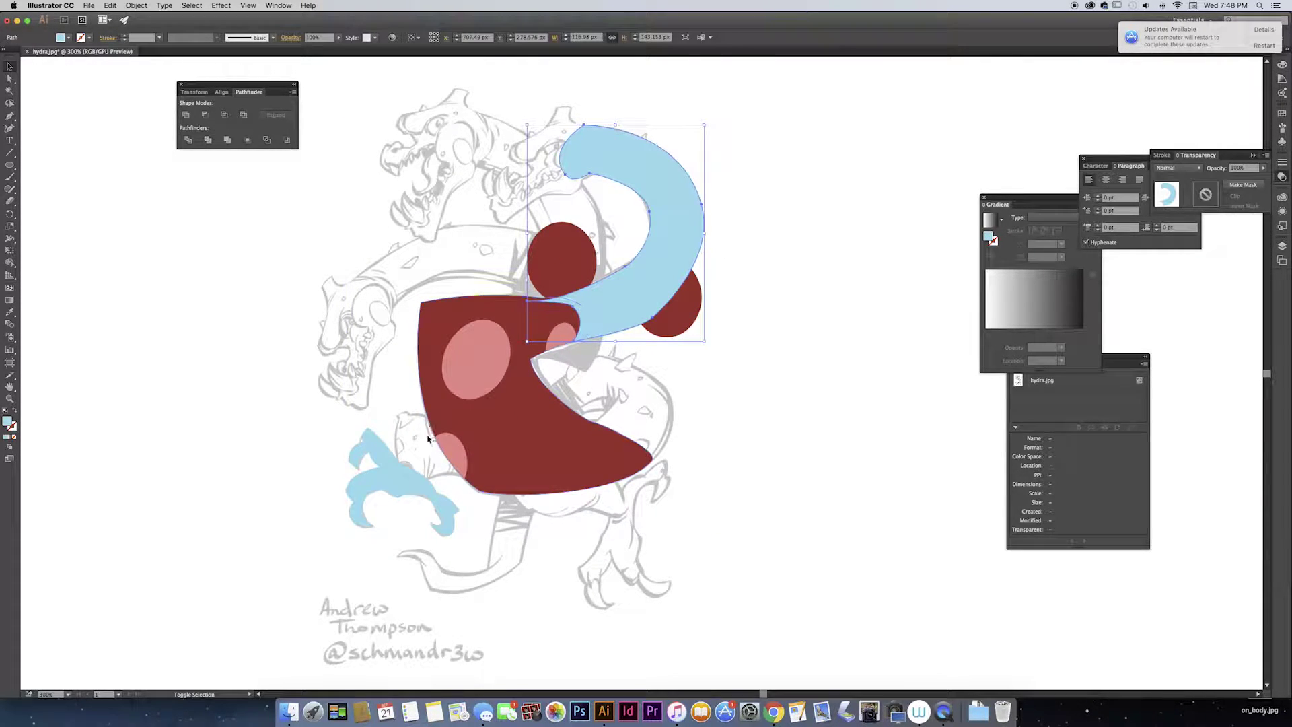
pyautogui.keyDown('shift'); pyautogui.click(398, 473); pyautogui.keyUp('shift')
pyautogui.press('super+g')
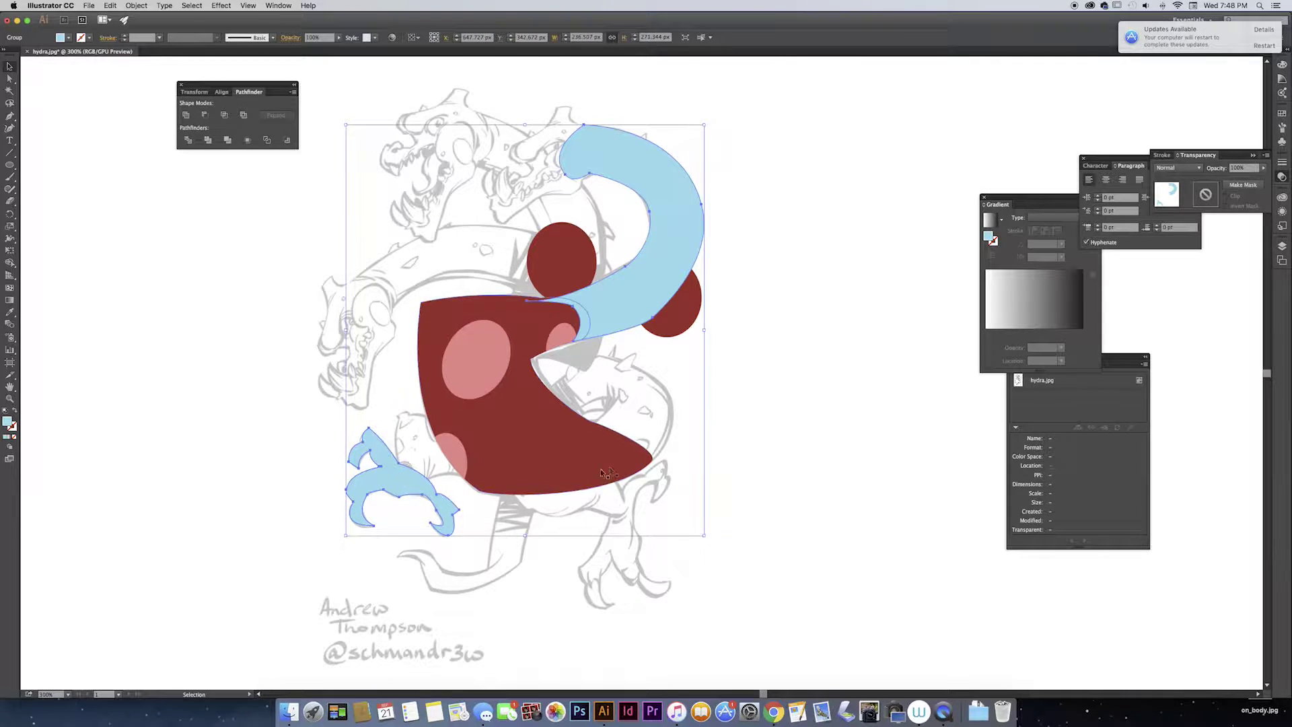
pyautogui.click(760, 207)
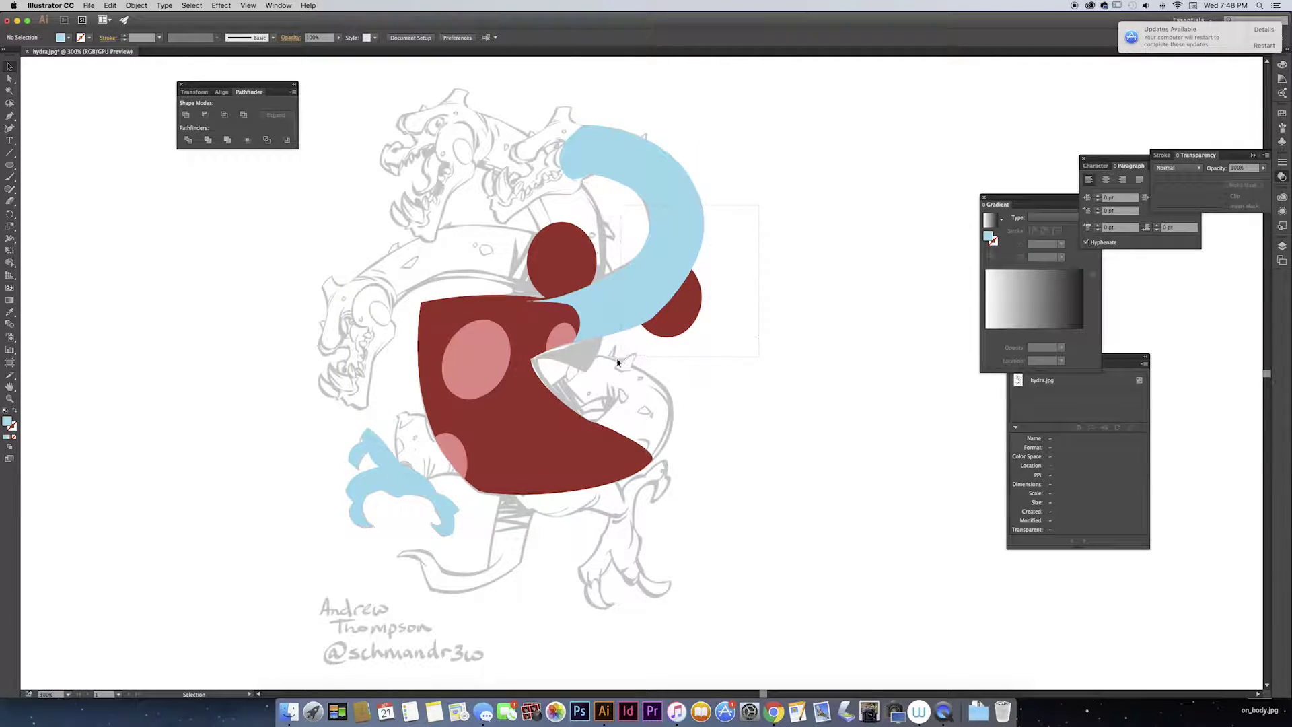
# Try to clip the two dark red ellipses with the grouped neck and foot.
pyautogui.press('super+a')
pyautogui.rightClick(666, 287)
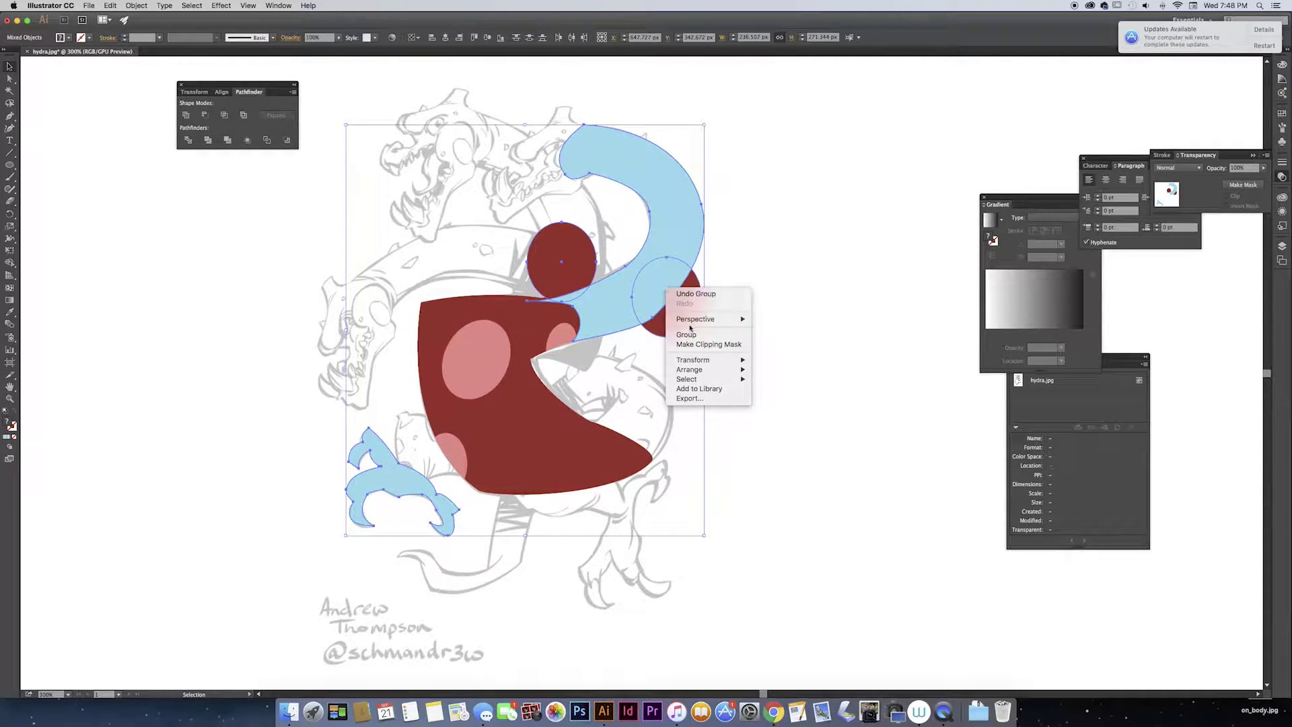
pyautogui.click(709, 344)
pyautogui.click(727, 213)
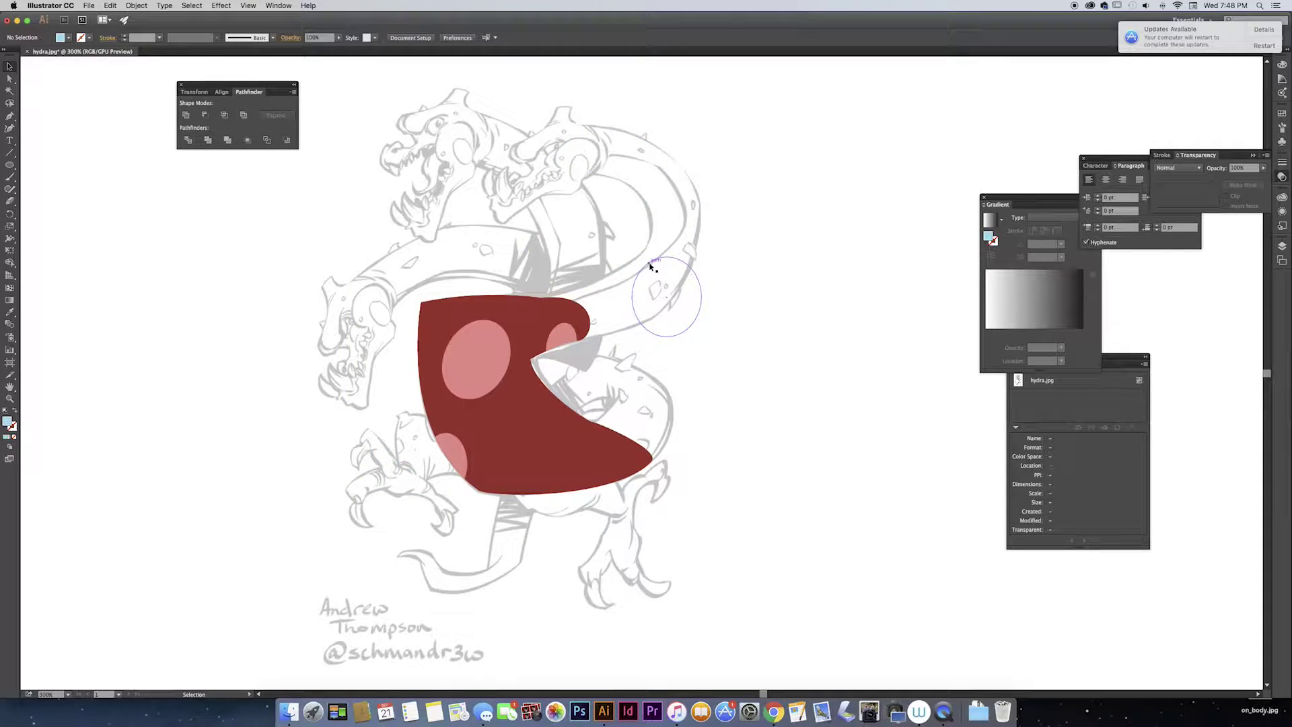
# Inspect the clipped ellipse in isolation mode, and go back to the spots clipped by the neck-and-foot compound path.
pyautogui.doubleClick(650, 267)
pyautogui.click(650, 268)
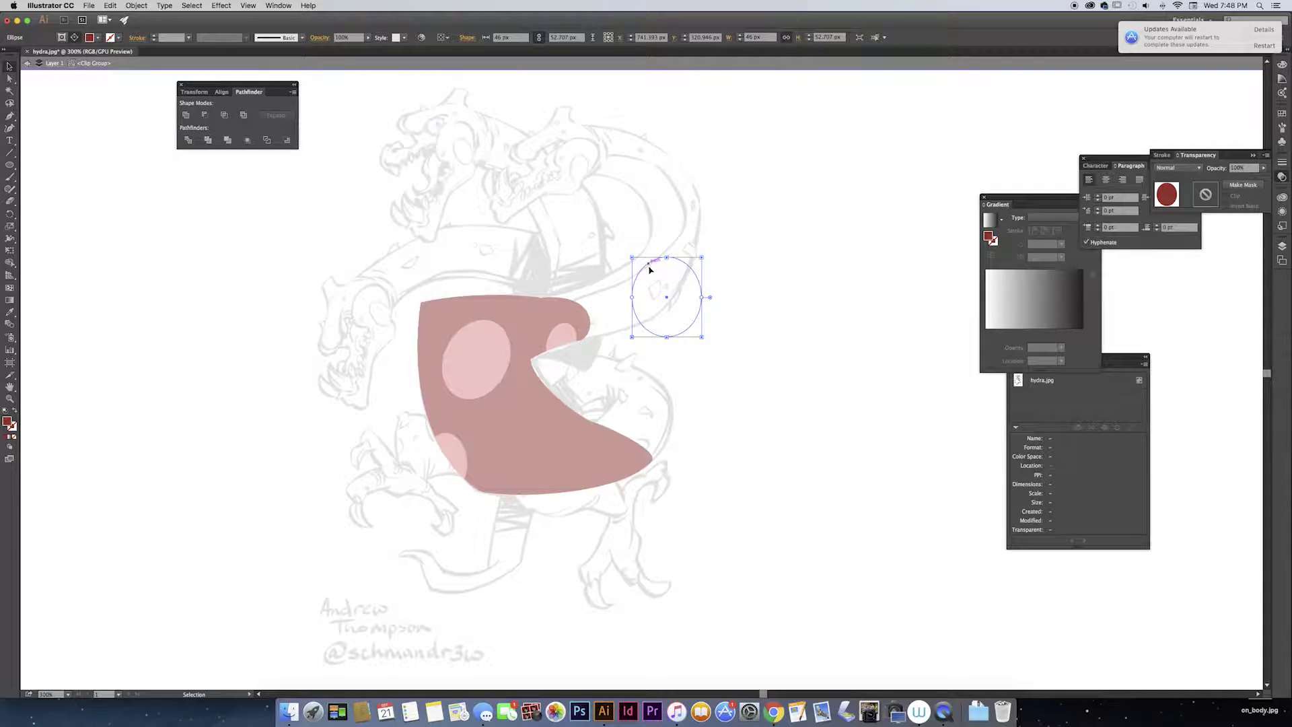
pyautogui.doubleClick(828, 289)
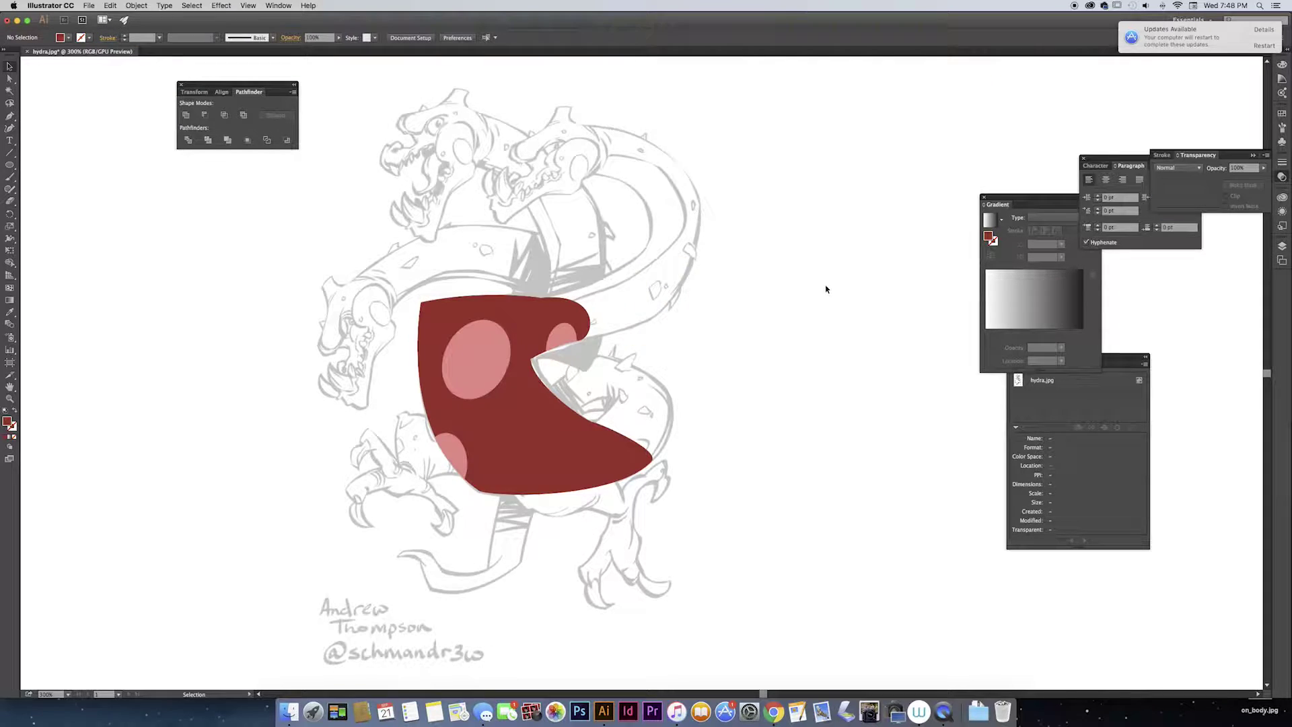
pyautogui.doubleClick(636, 278)
pyautogui.click(732, 227)
pyautogui.doubleClick(732, 227)
# Trace the upper leg between the body and the clawed foot as a closed light blue Pen tool shape, then deselect.
pyautogui.moveTo(644, 411); pyautogui.dragTo(668, 472)
pyautogui.scroll(-5, 668, 472)
pyautogui.hscroll(-5, 668, 472)
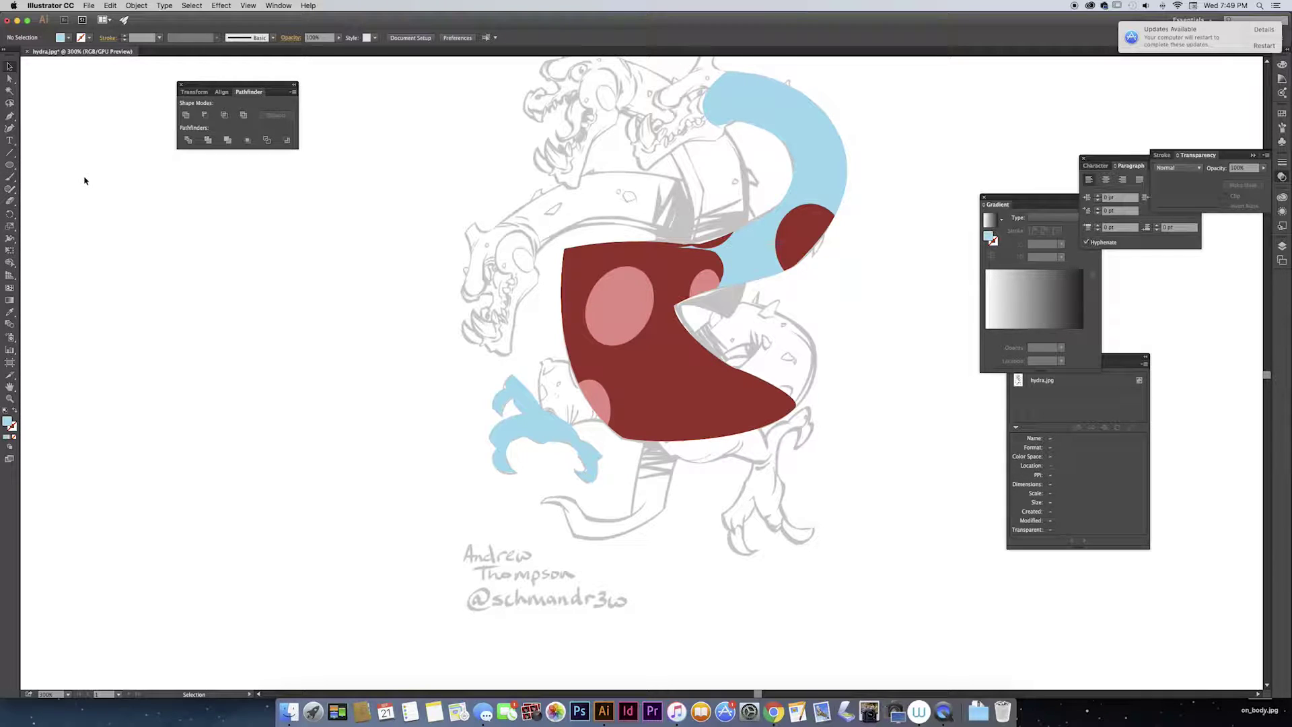
pyautogui.press('p')
pyautogui.moveTo(538, 419); pyautogui.dragTo(580, 377)
pyautogui.click(610, 425)
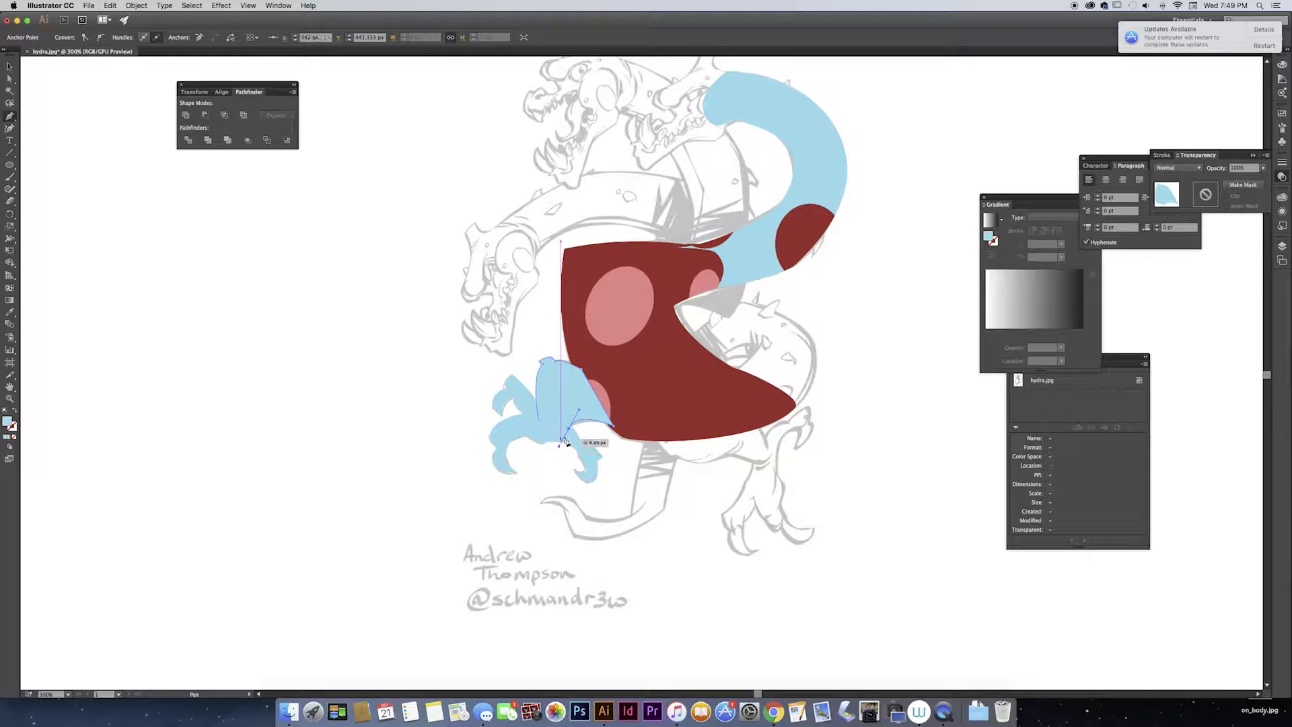
pyautogui.click(538, 419)
pyautogui.press('v')
pyautogui.click(601, 437)
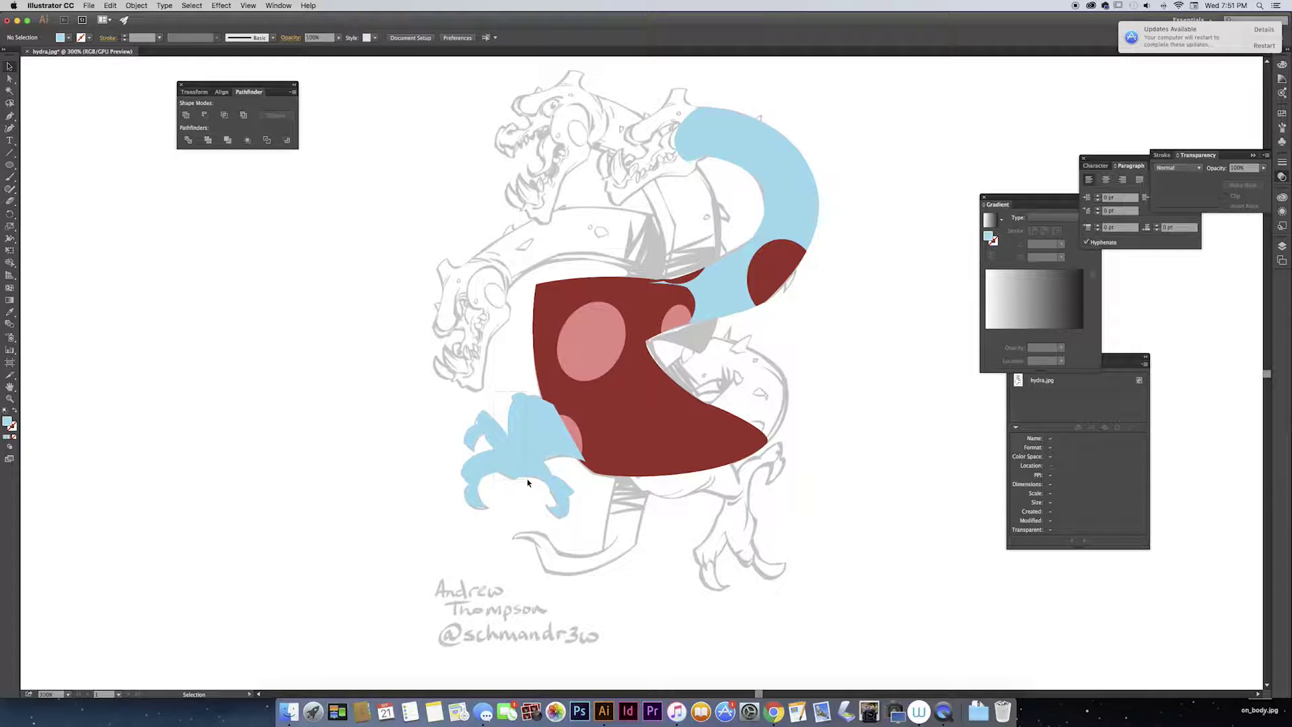
# Remove the clawed foot from the filled compound path inside the clip group and leave isolation mode.
pyautogui.press('super+a')
pyautogui.click(490, 366)
pyautogui.doubleClick(479, 421)
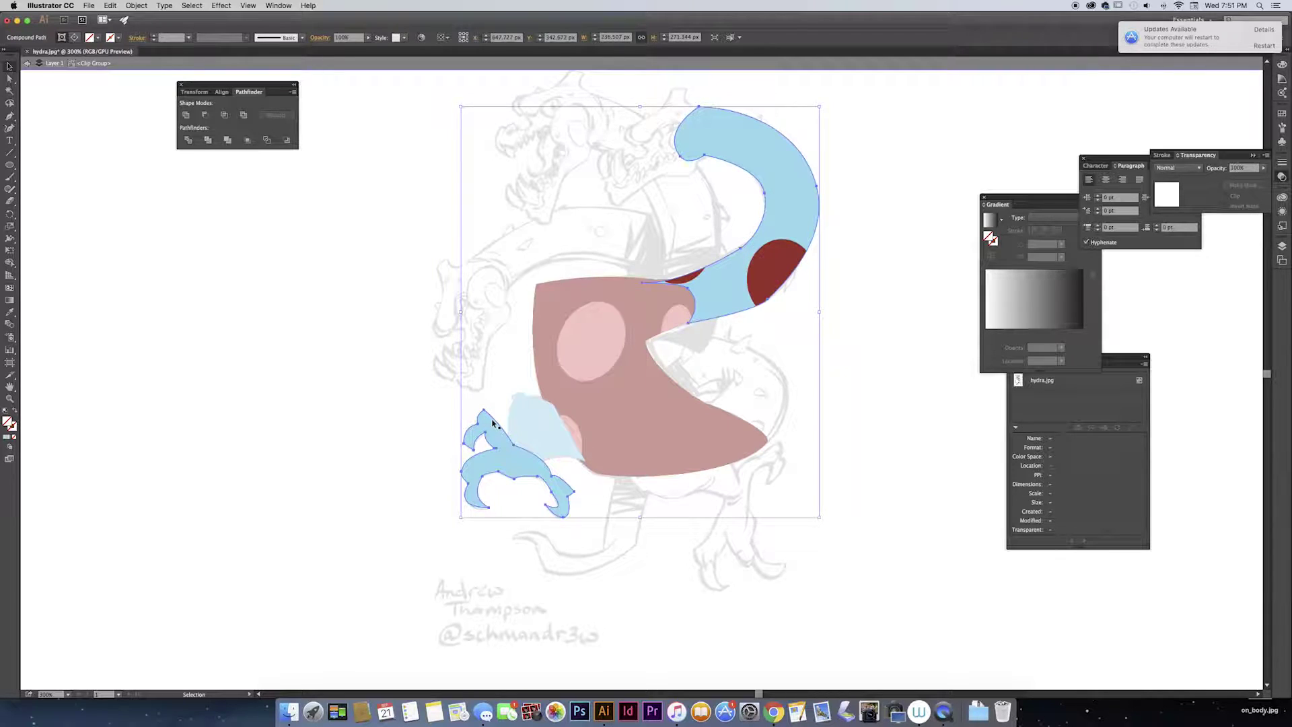
pyautogui.doubleClick(487, 426)
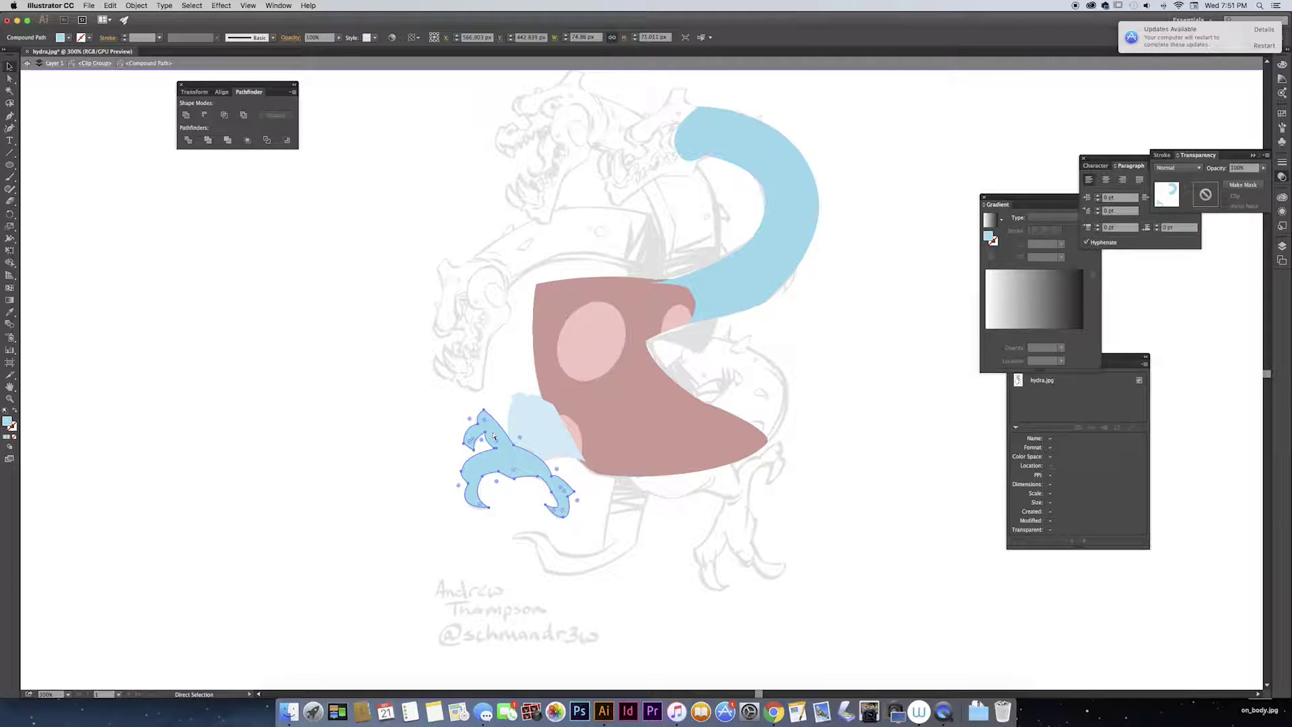
pyautogui.press('Delete')
pyautogui.doubleClick(528, 476)
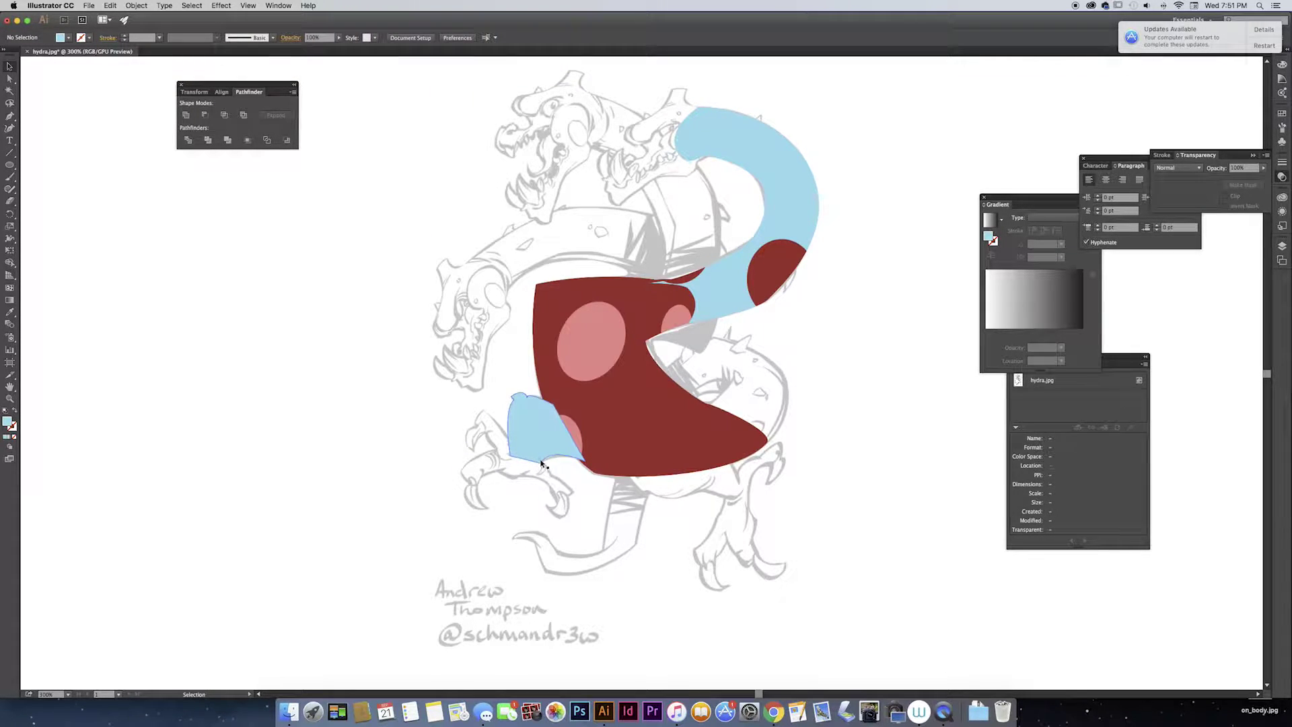
# Bring the clawed foot back in its original place as a separate path in front of the upper leg, then deselect.
pyautogui.click(559, 485)
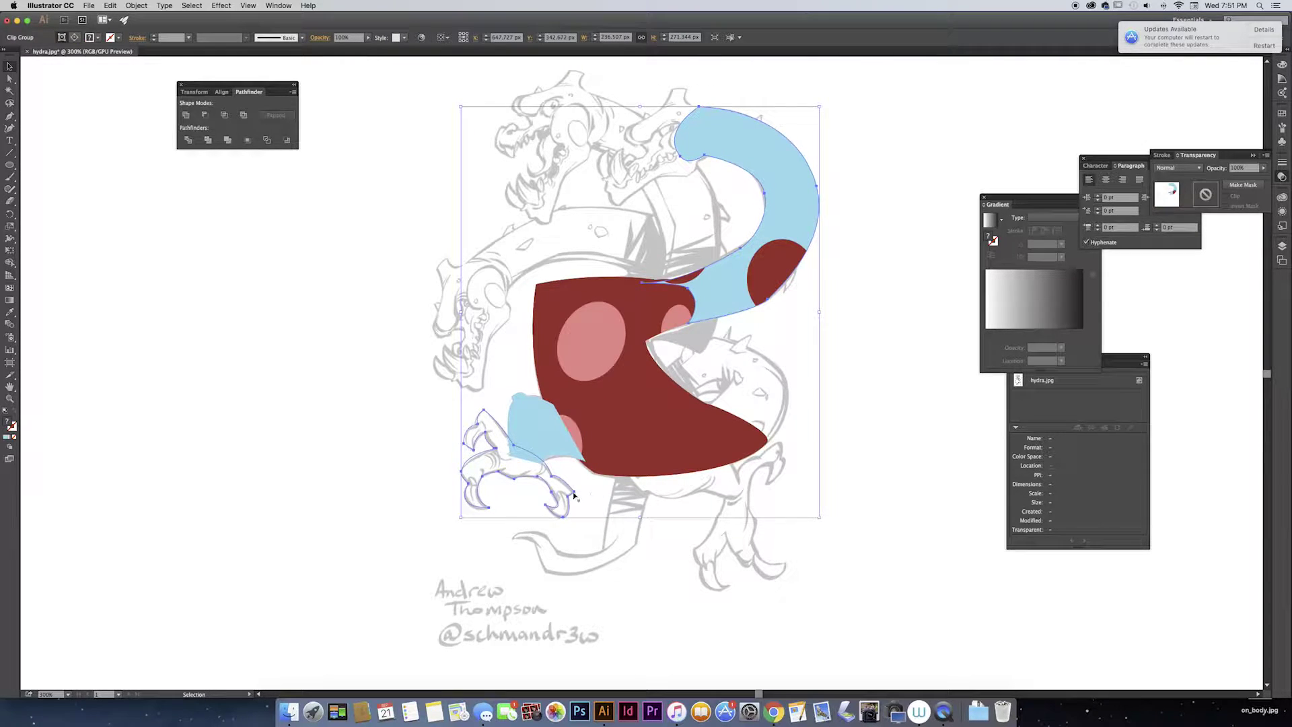
pyautogui.click(556, 452)
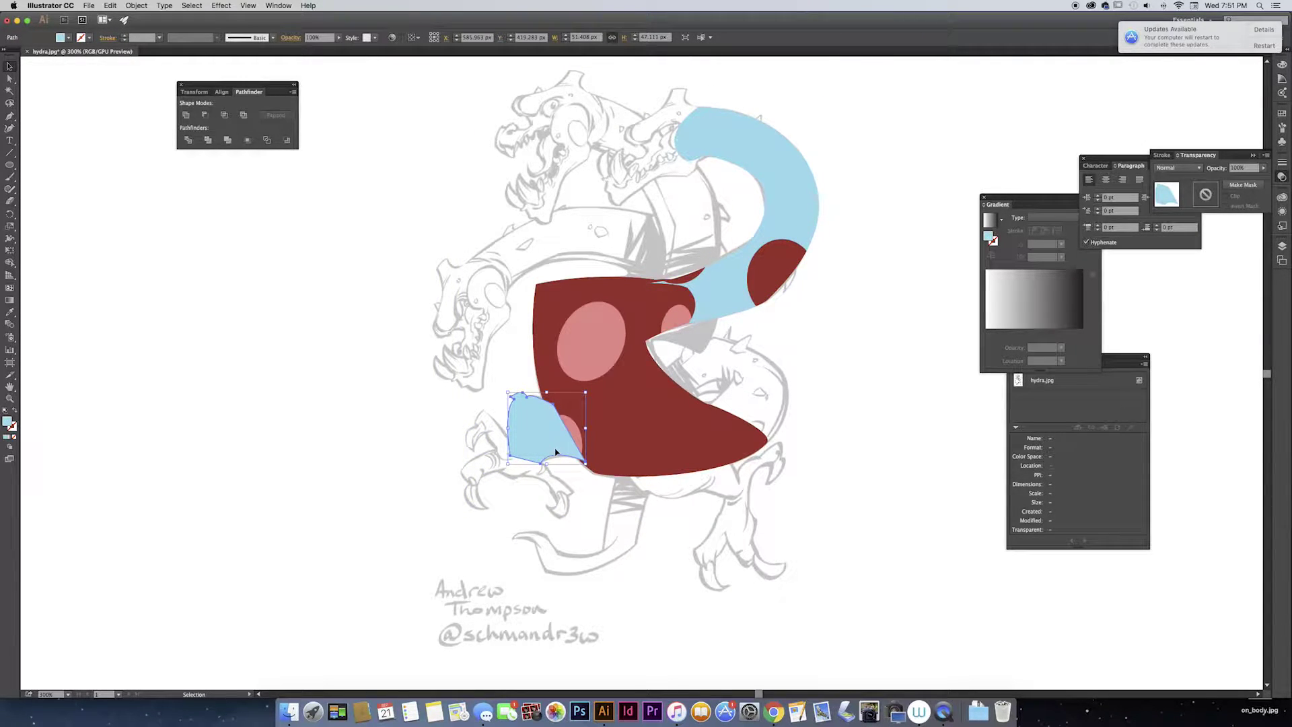
pyautogui.press('a')
pyautogui.press('super+z')
pyautogui.press('v')
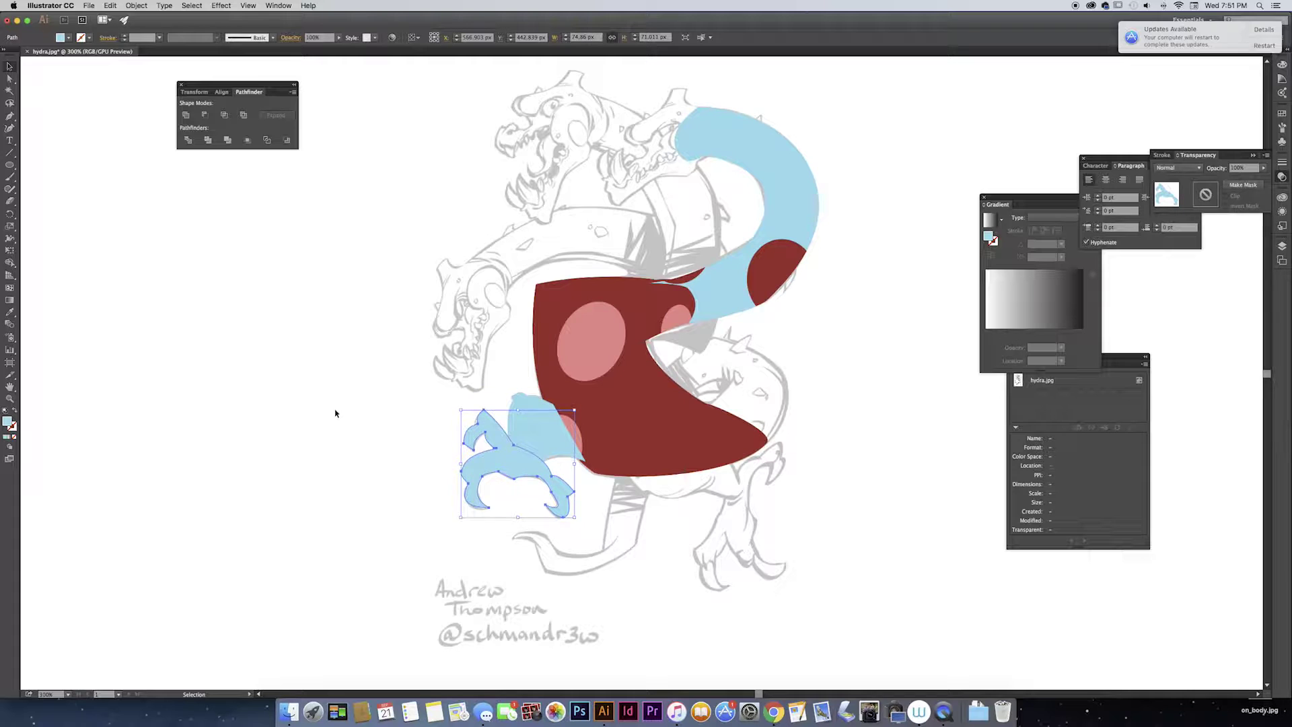
pyautogui.press('shift+super+a')
# Select the clawed foot and the upper leg together and check that Pathfinder is displayed.
pyautogui.click(488, 450)
pyautogui.keyDown('shift'); pyautogui.click(526, 400); pyautogui.keyUp('shift')
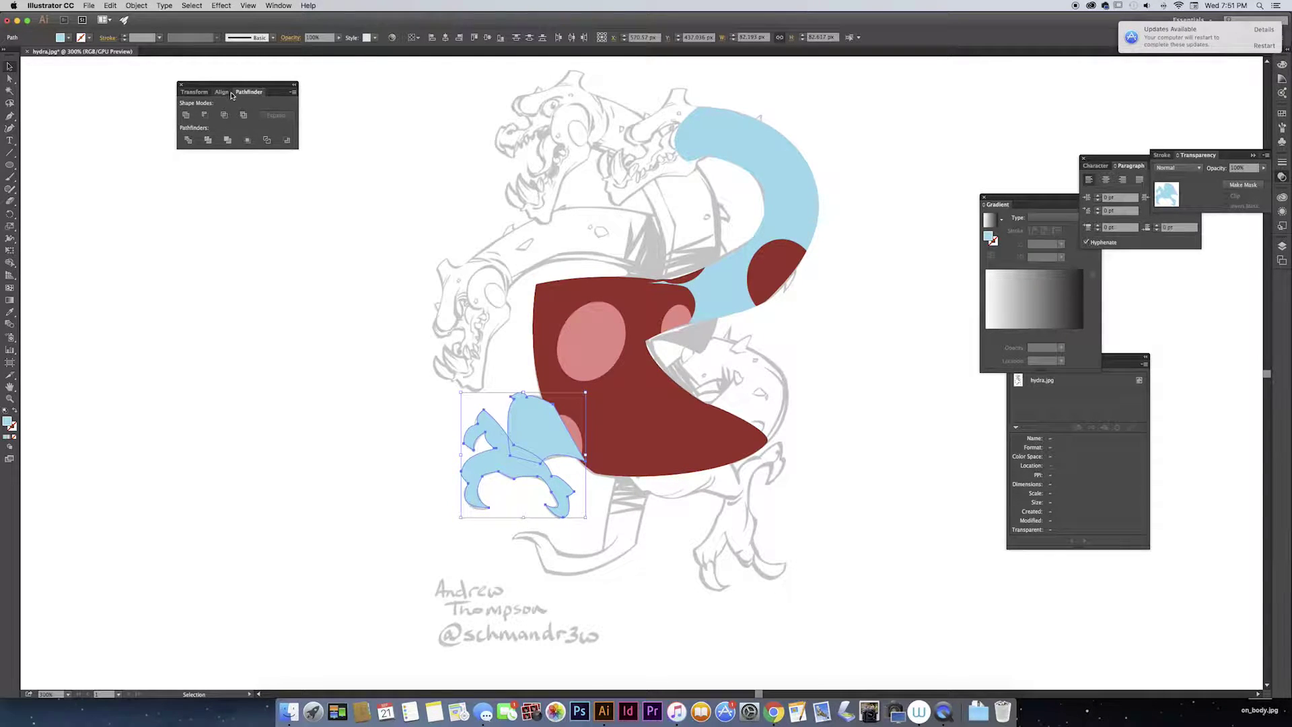
pyautogui.click(278, 6)
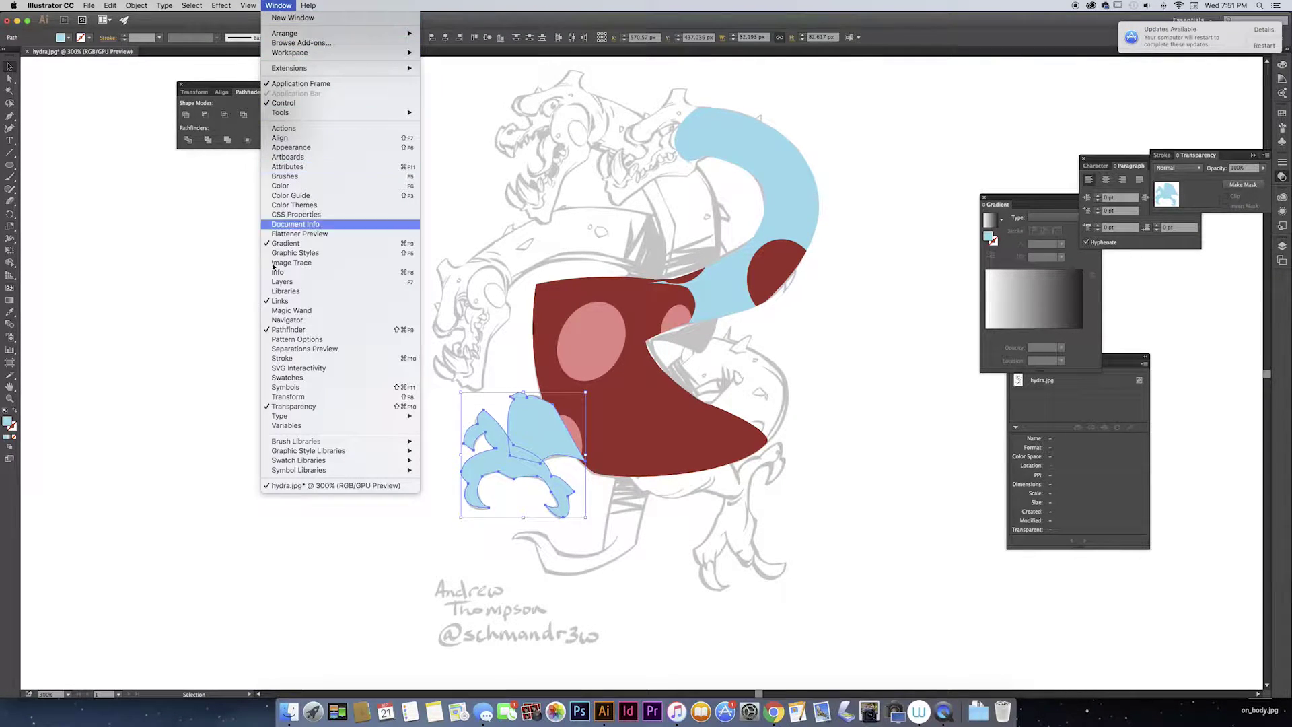
pyautogui.click(217, 121)
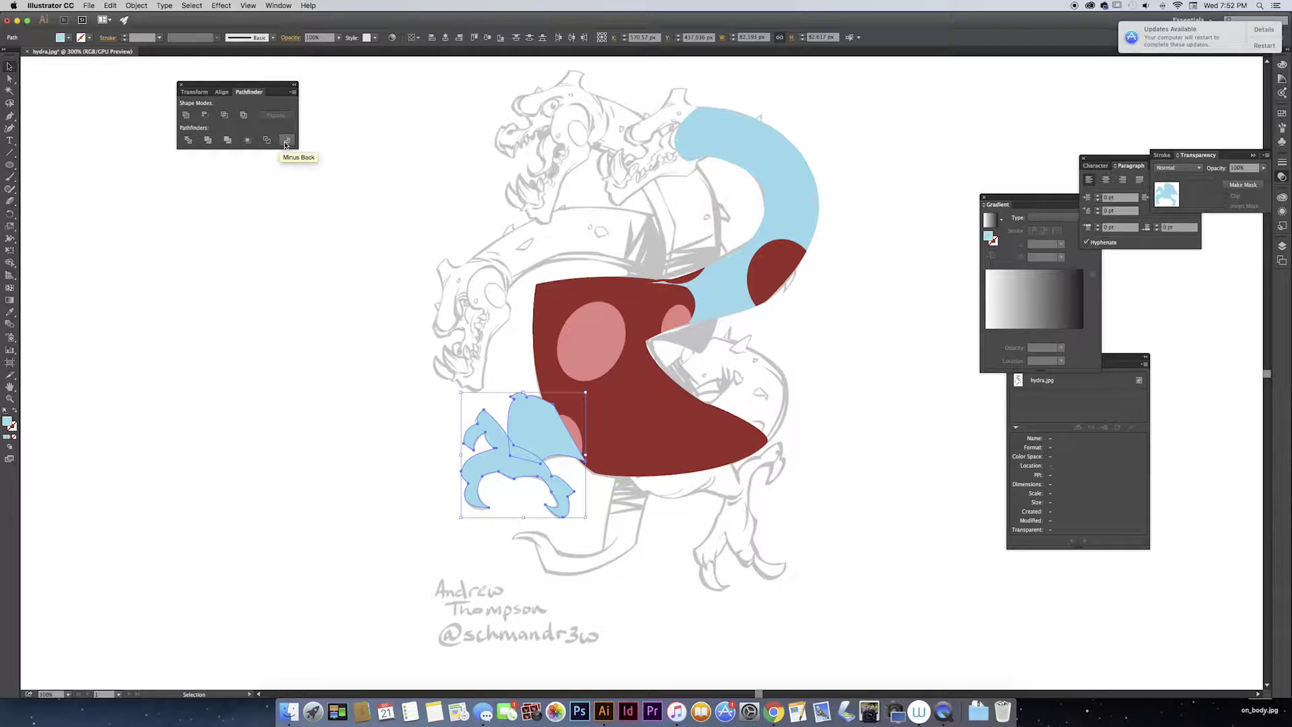
# Try uniting the clawed foot and the upper leg with Pathfinder's Unite, and undo the union.
pyautogui.click(186, 116)
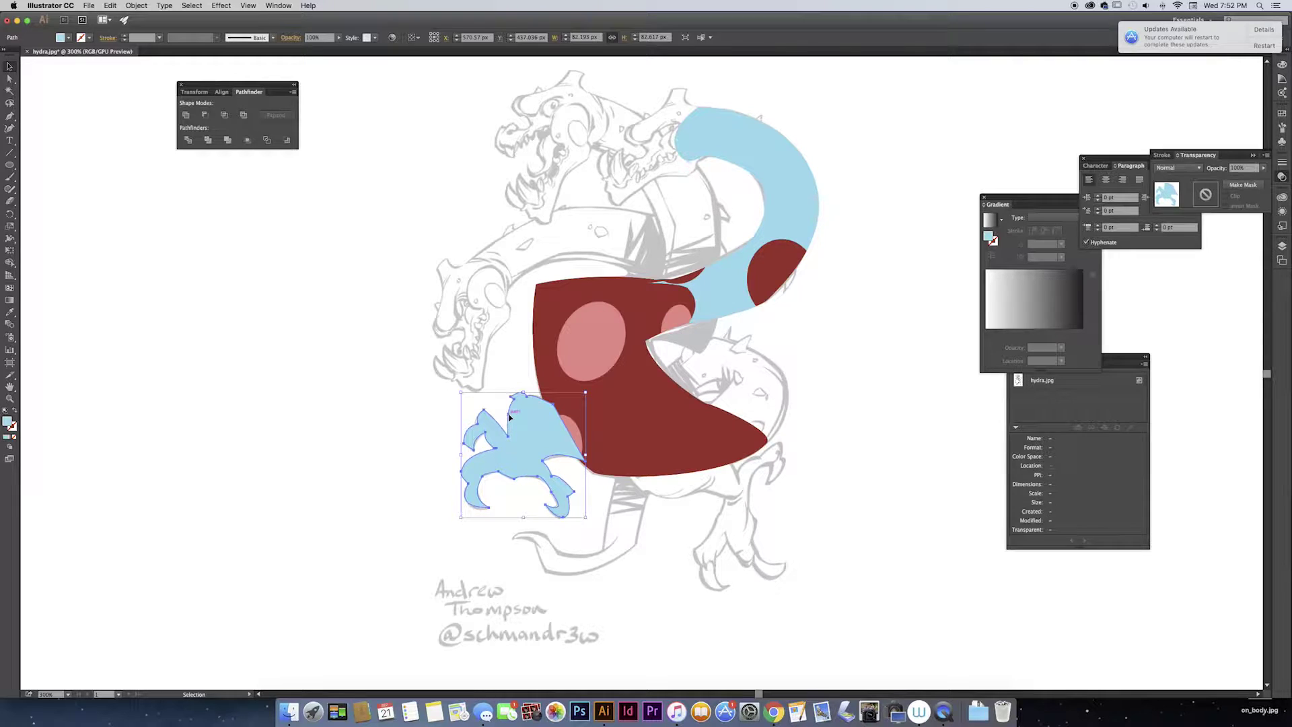
pyautogui.press('super+z')
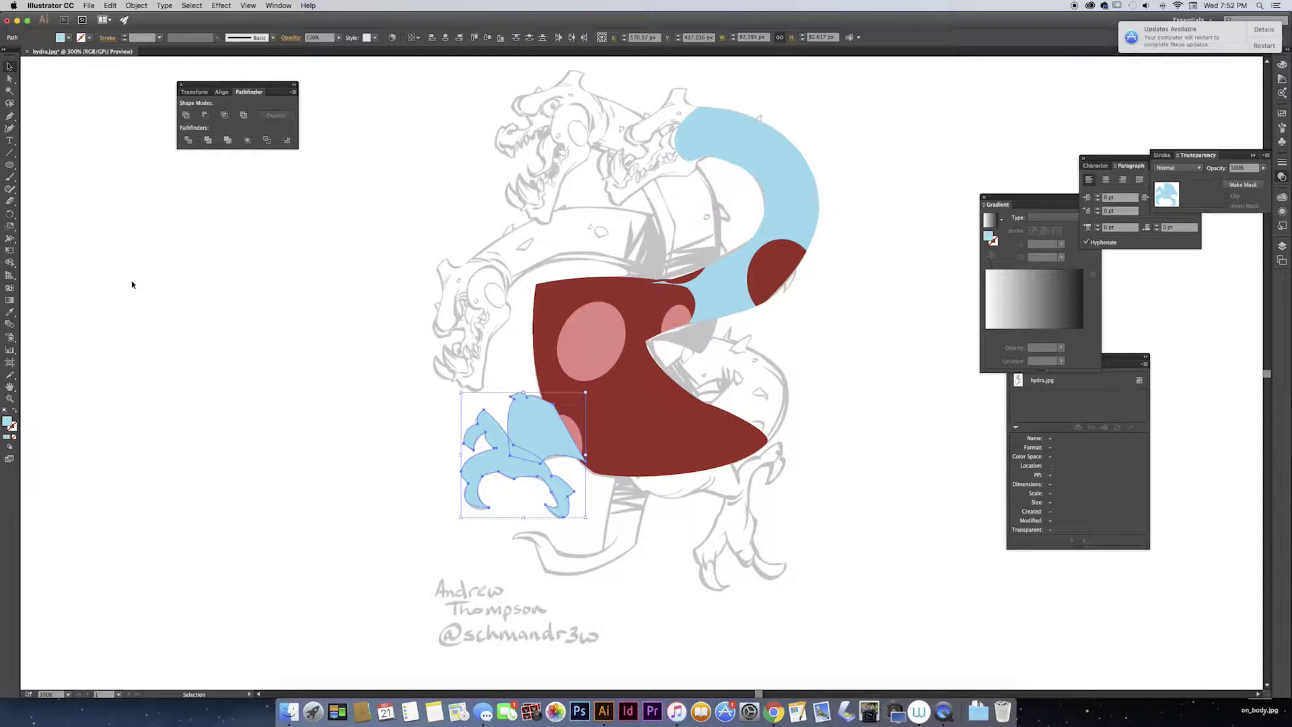
# Remove the overlapping region between the clawed foot and the upper leg with the Shape Builder tool.
pyautogui.hotkey('shift', 'm')
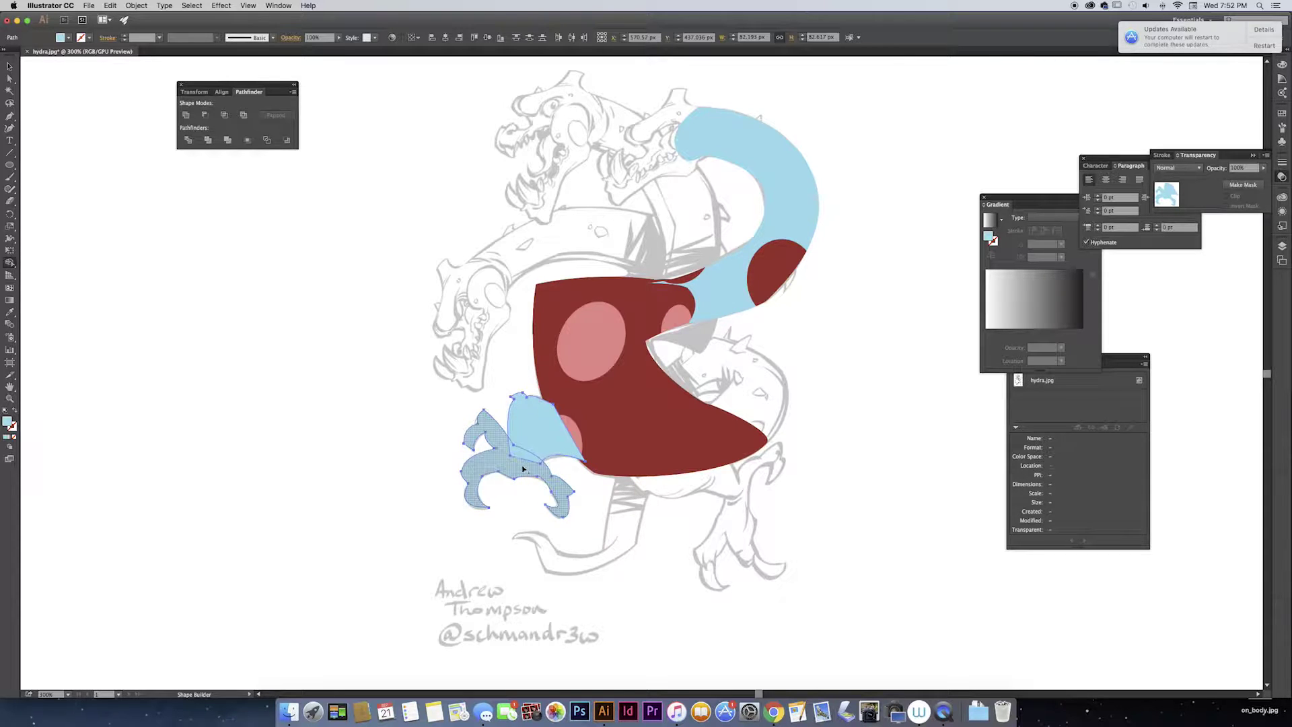
pyautogui.moveTo(543, 457); pyautogui.dragTo(520, 462)
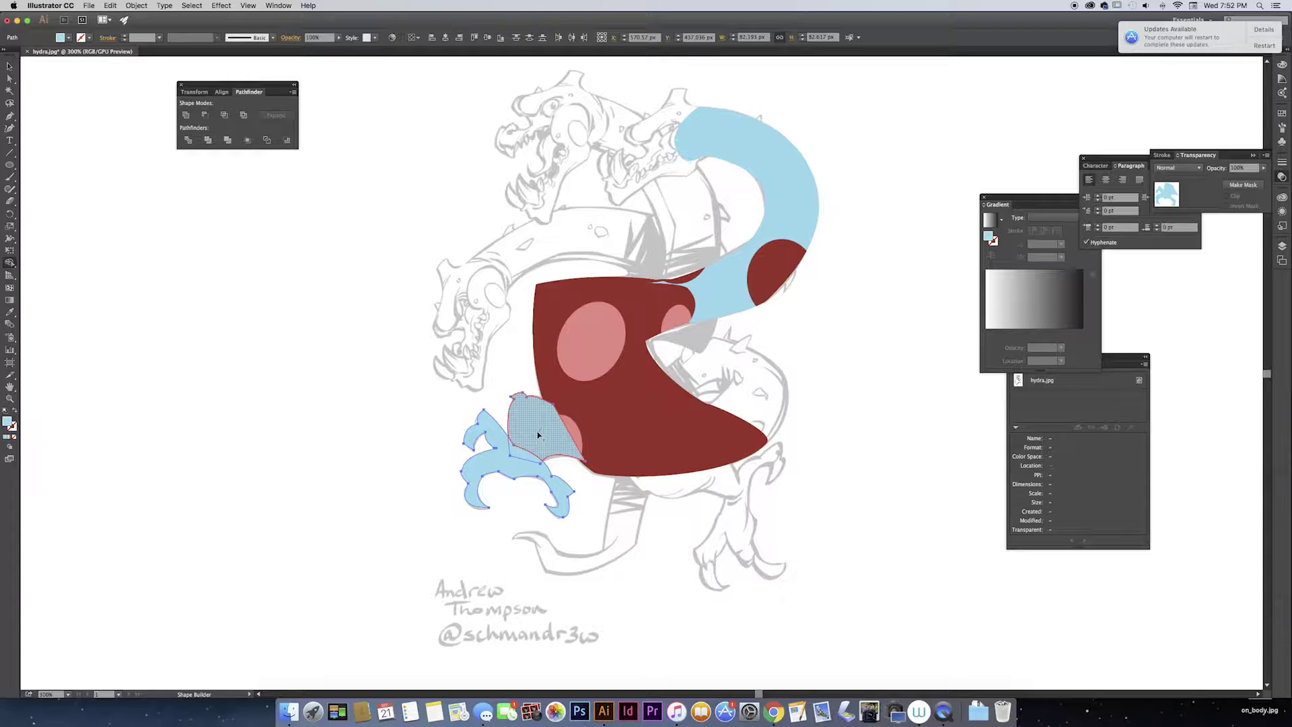
pyautogui.moveTo(534, 440); pyautogui.dragTo(529, 458)
pyautogui.moveTo(525, 458); pyautogui.dragTo(517, 462)
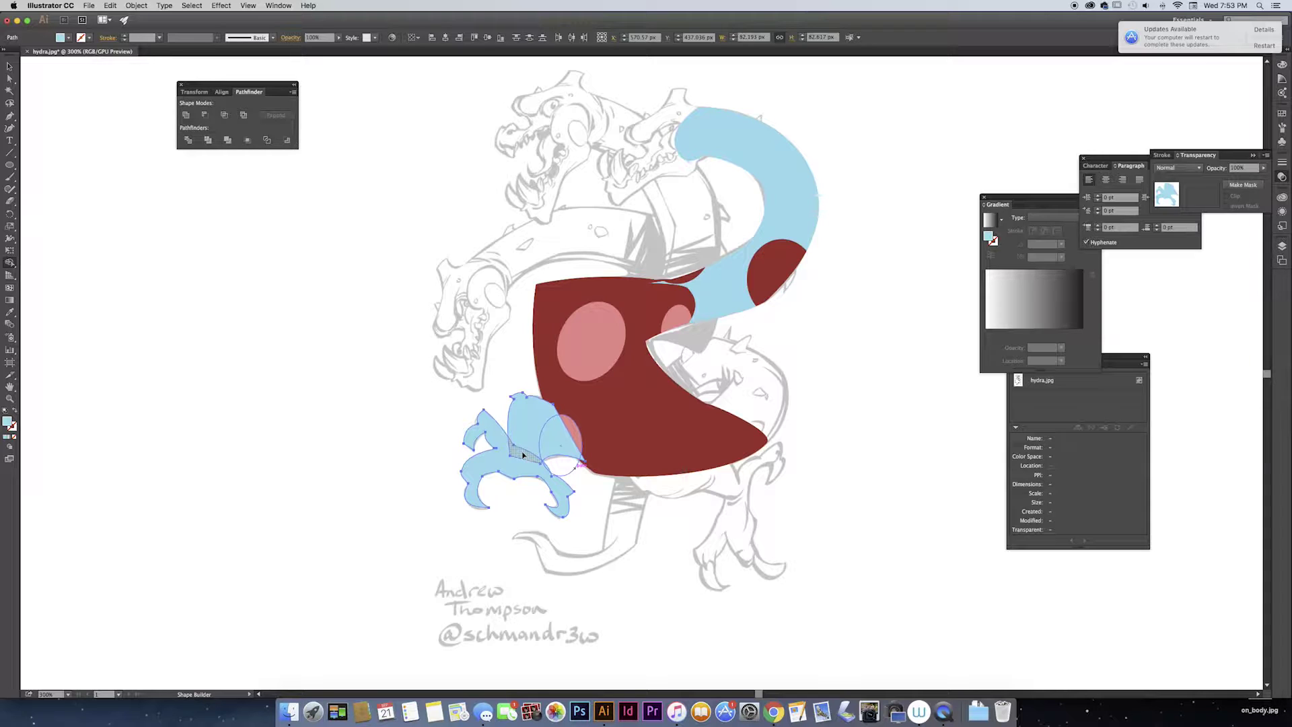
pyautogui.keyDown('alt'); pyautogui.click(523, 455); pyautogui.keyUp('alt')
# Draw a square about 267 px wide in the blank area beside the hydra and swap its fill and stroke, leaving a light-blue outline.
pyautogui.press('super+minus')
pyautogui.press('super+minus')
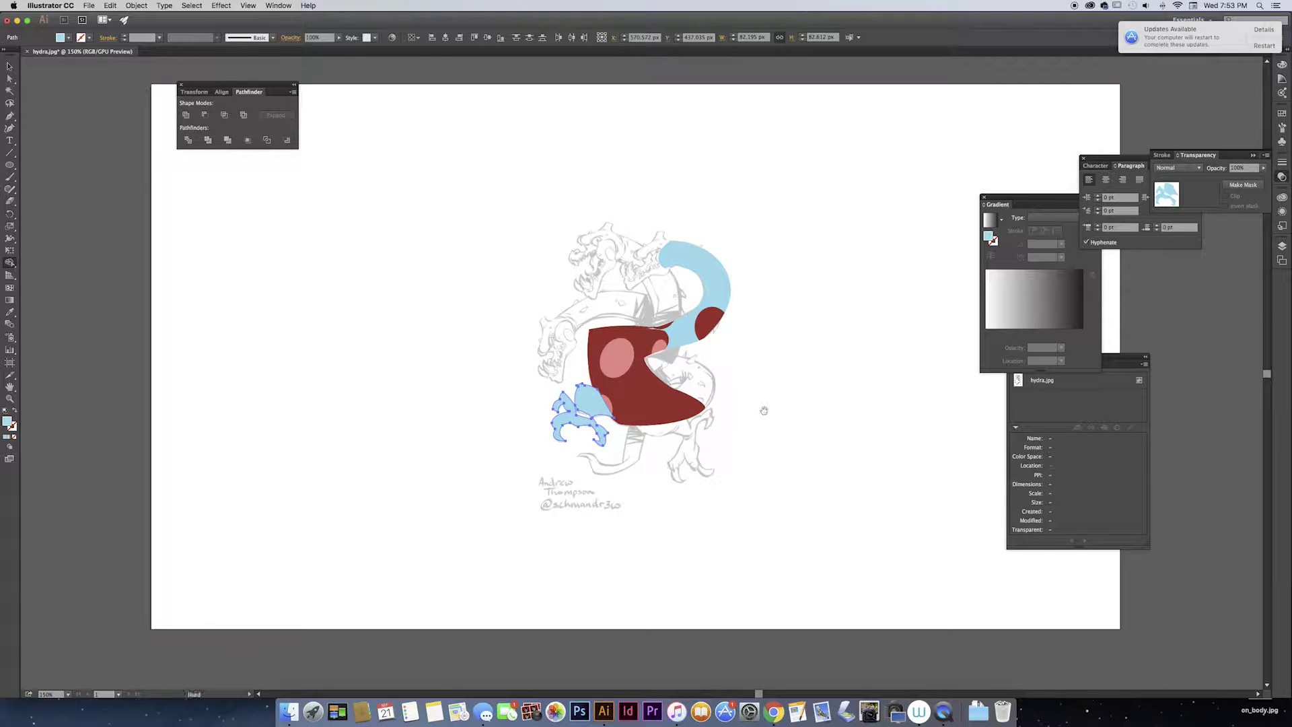
pyautogui.moveTo(765, 406); pyautogui.dragTo(879, 493)
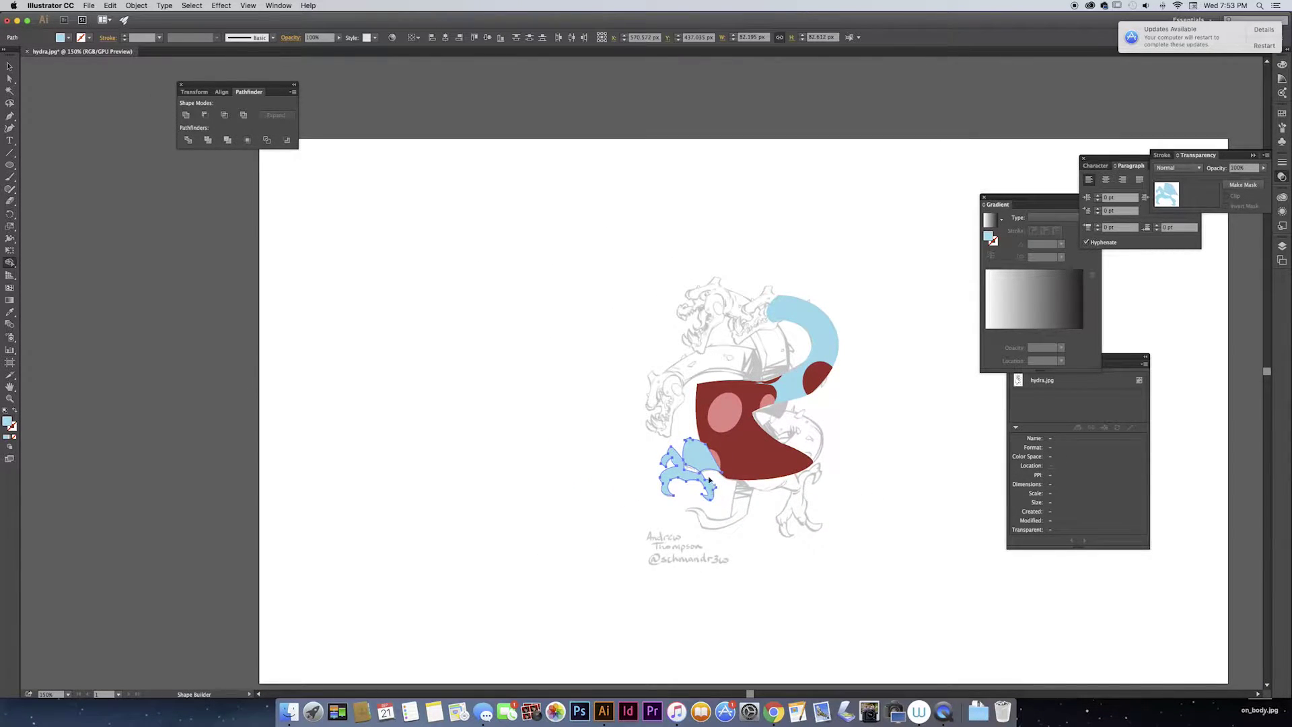
pyautogui.click(15, 165)
pyautogui.moveTo(15, 165); pyautogui.dragTo(61, 165)
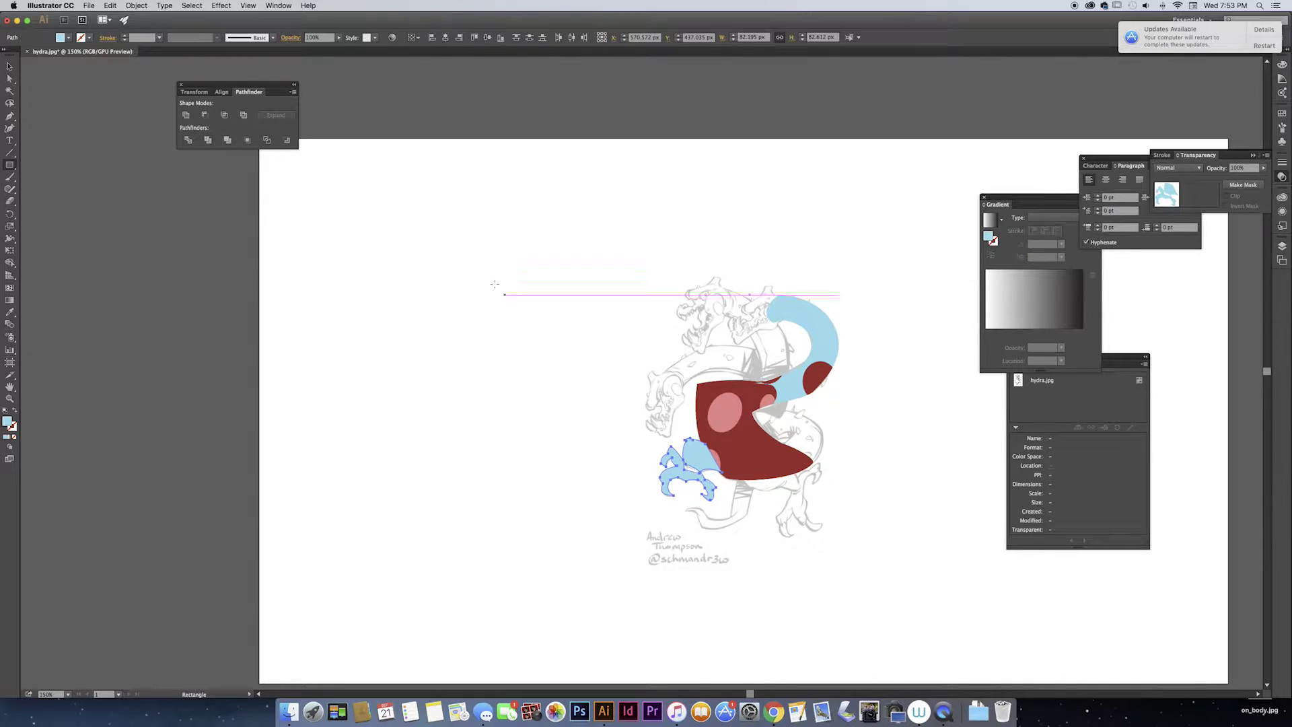
pyautogui.moveTo(384, 231); pyautogui.dragTo(586, 415)
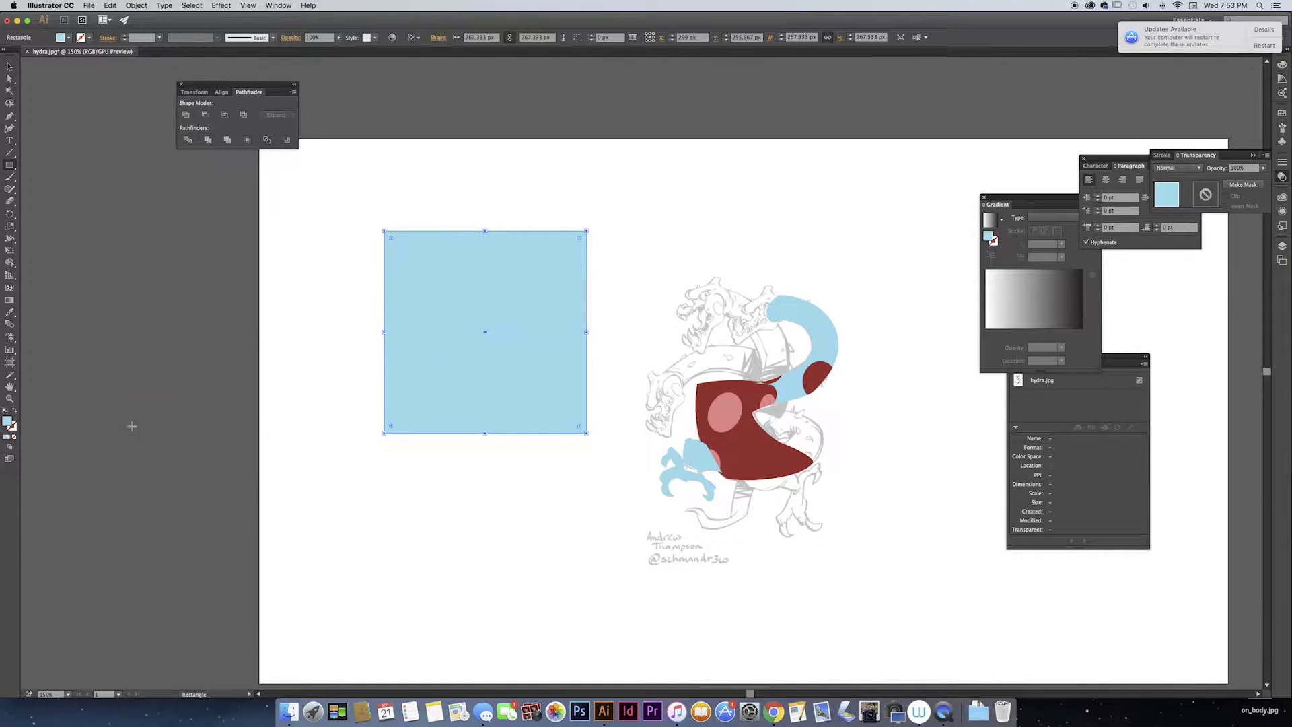
pyautogui.click(14, 410)
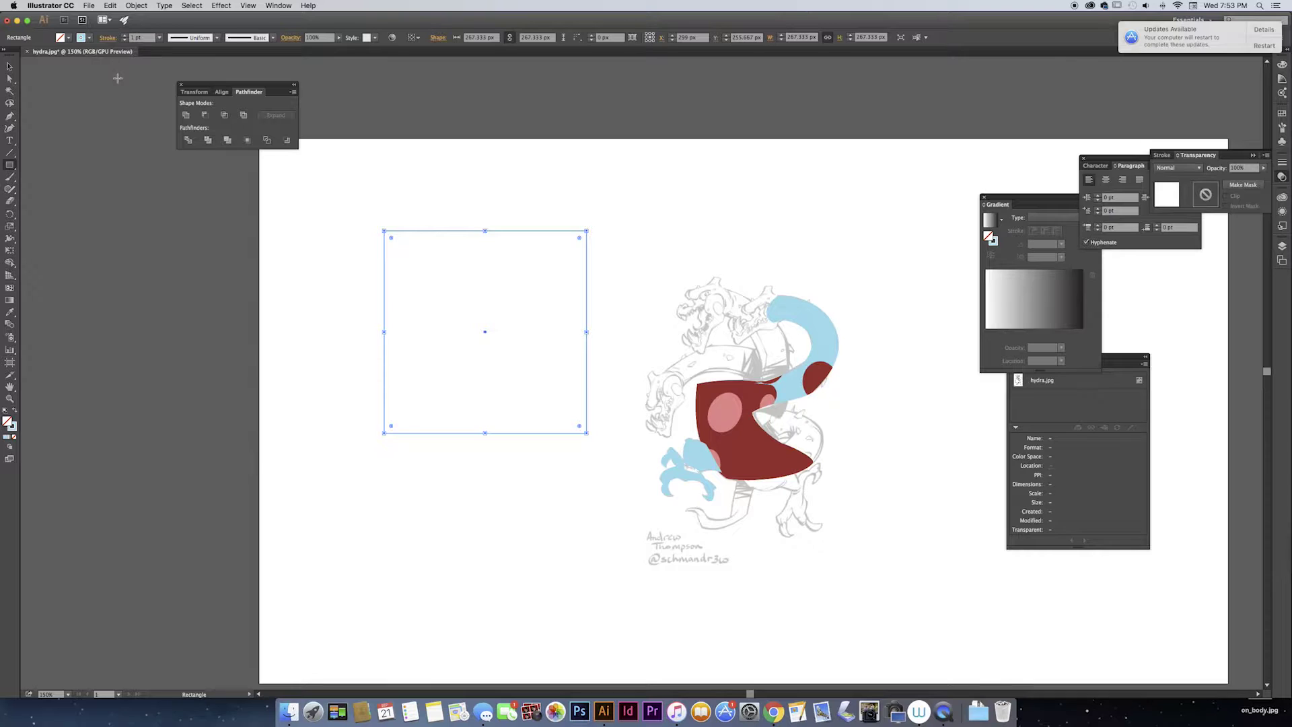
pyautogui.click(9, 66)
pyautogui.click(272, 165)
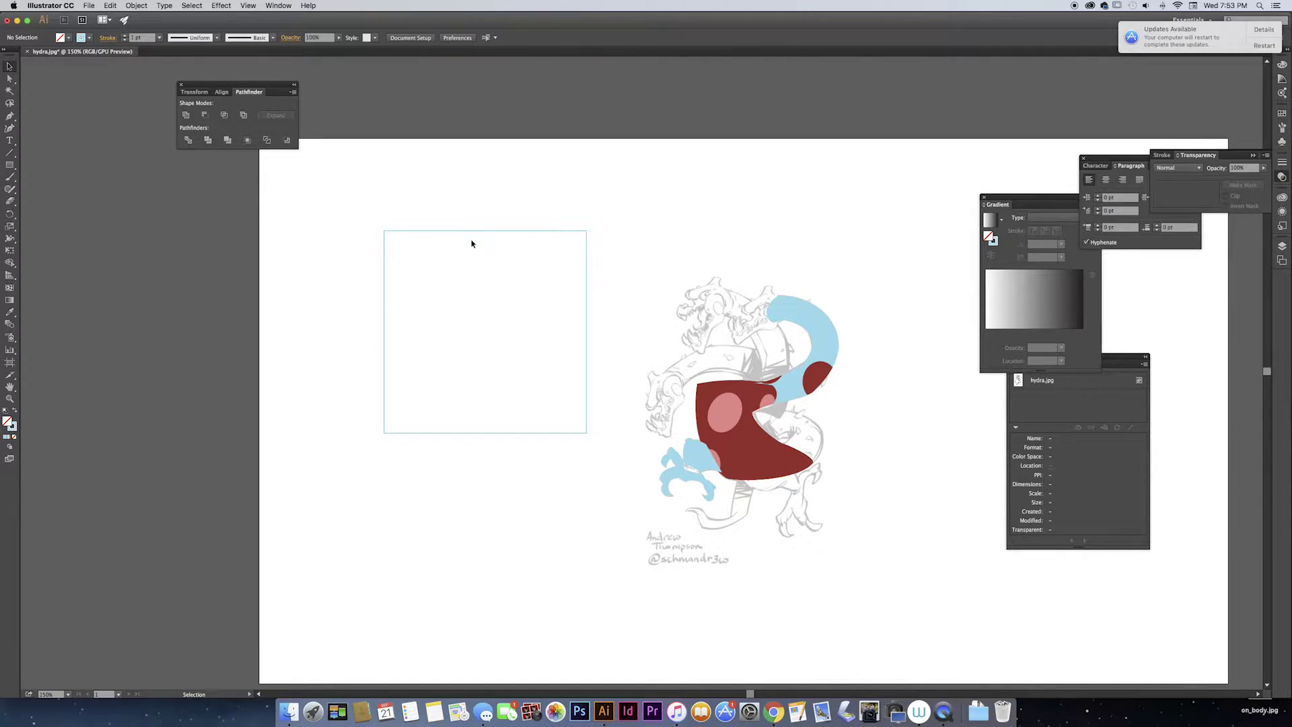
# Draw an unfilled circle about 104 px in diameter and centre it on the square's upper-left corner.
pyautogui.press('super+equal')
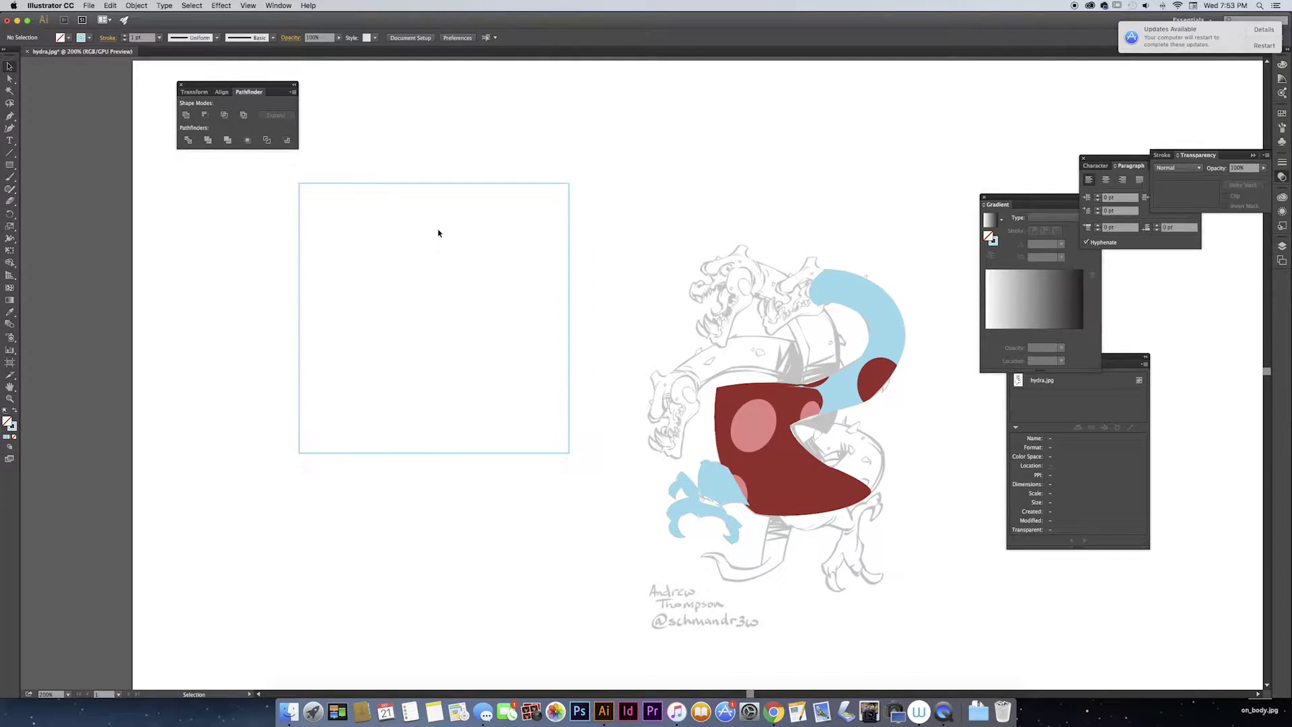
pyautogui.moveTo(548, 260); pyautogui.dragTo(776, 352)
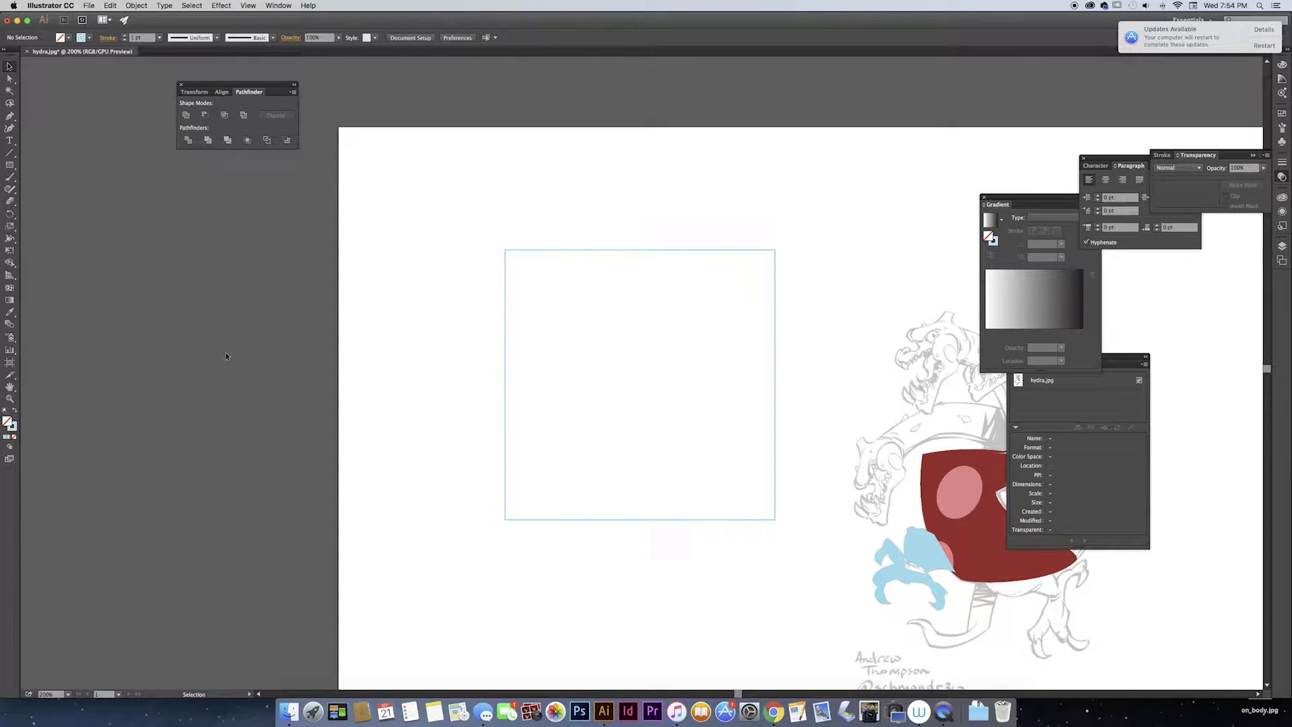
pyautogui.moveTo(9, 164); pyautogui.dragTo(43, 190)
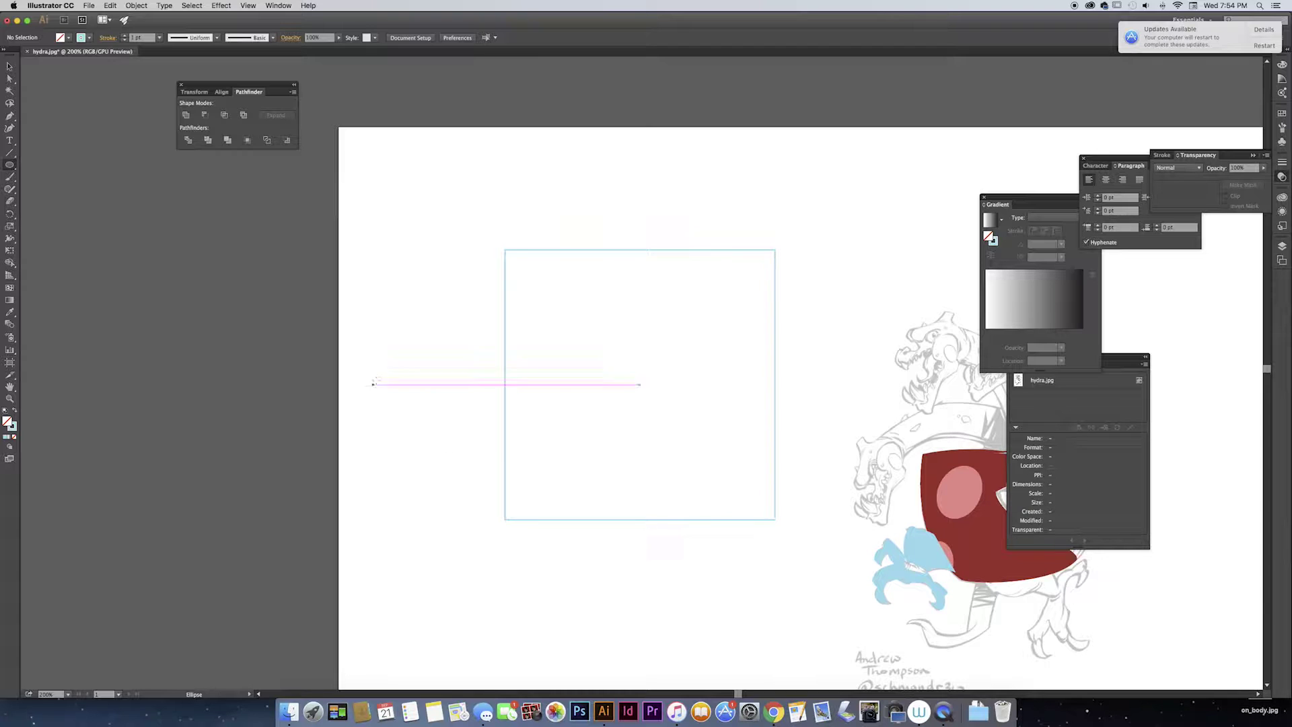
pyautogui.moveTo(372, 267); pyautogui.dragTo(477, 373)
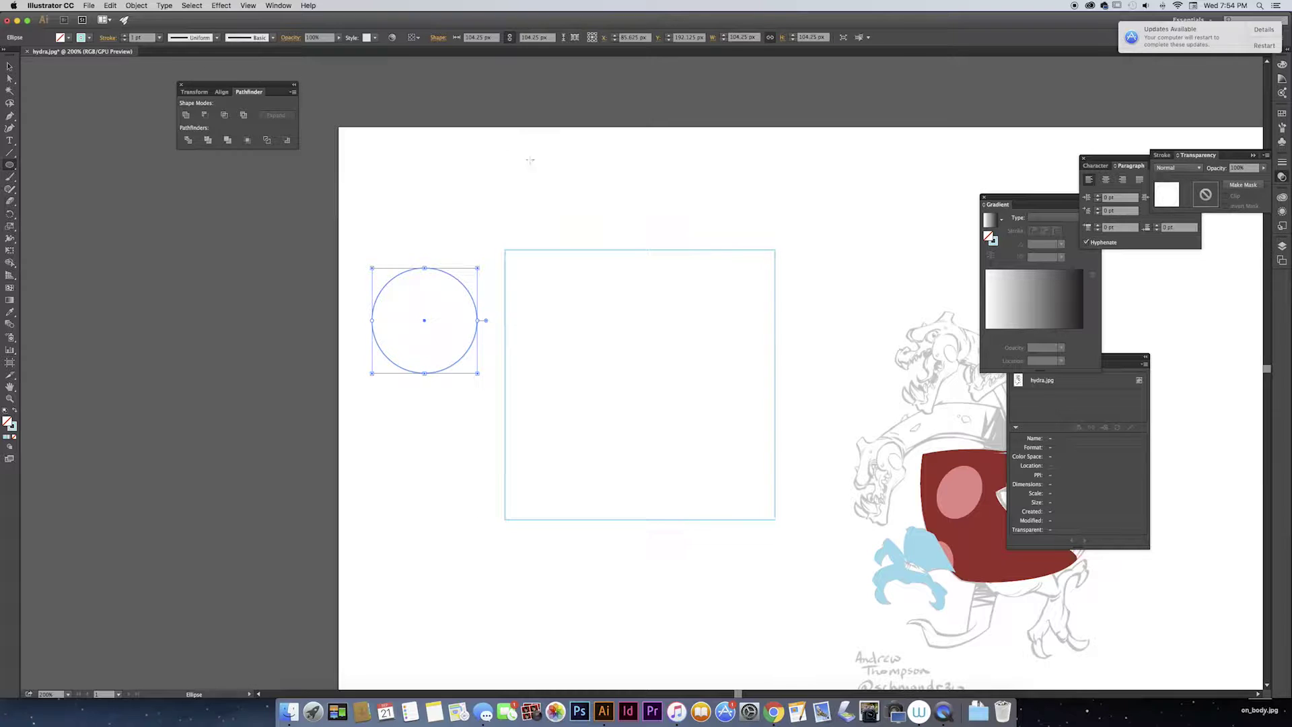
pyautogui.click(10, 65)
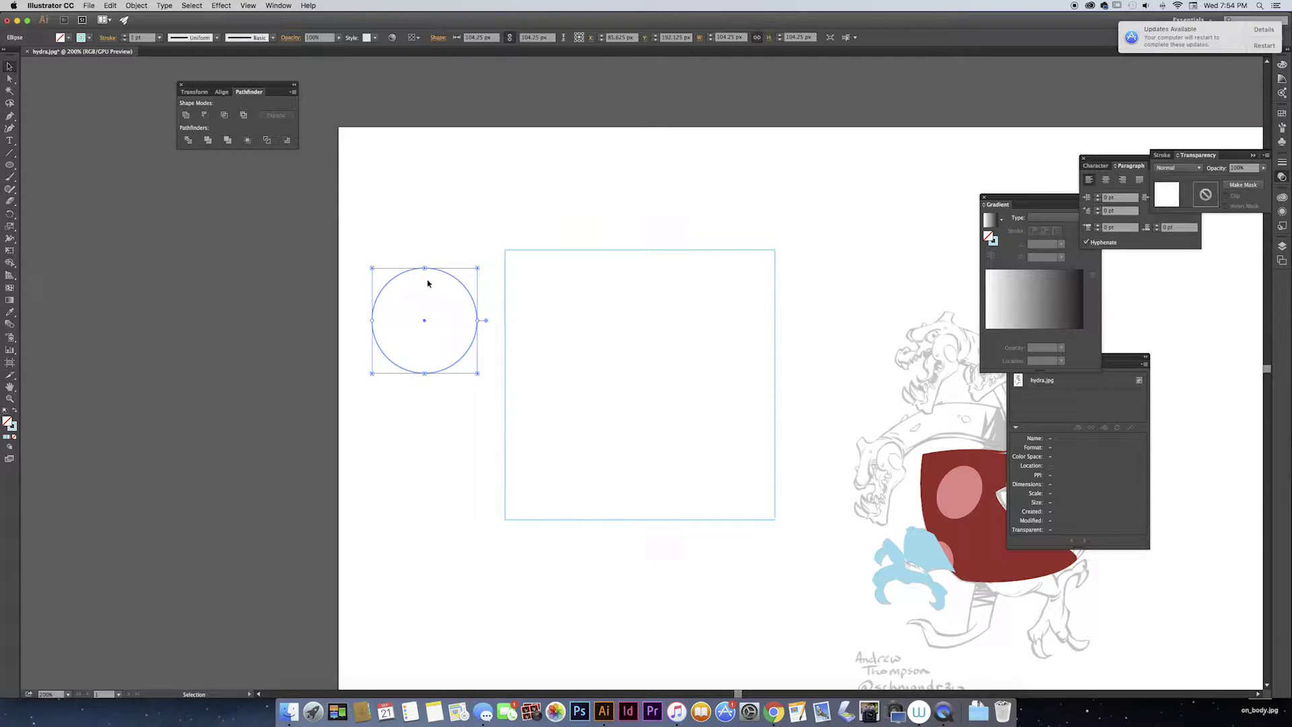
pyautogui.moveTo(457, 277); pyautogui.dragTo(536, 208)
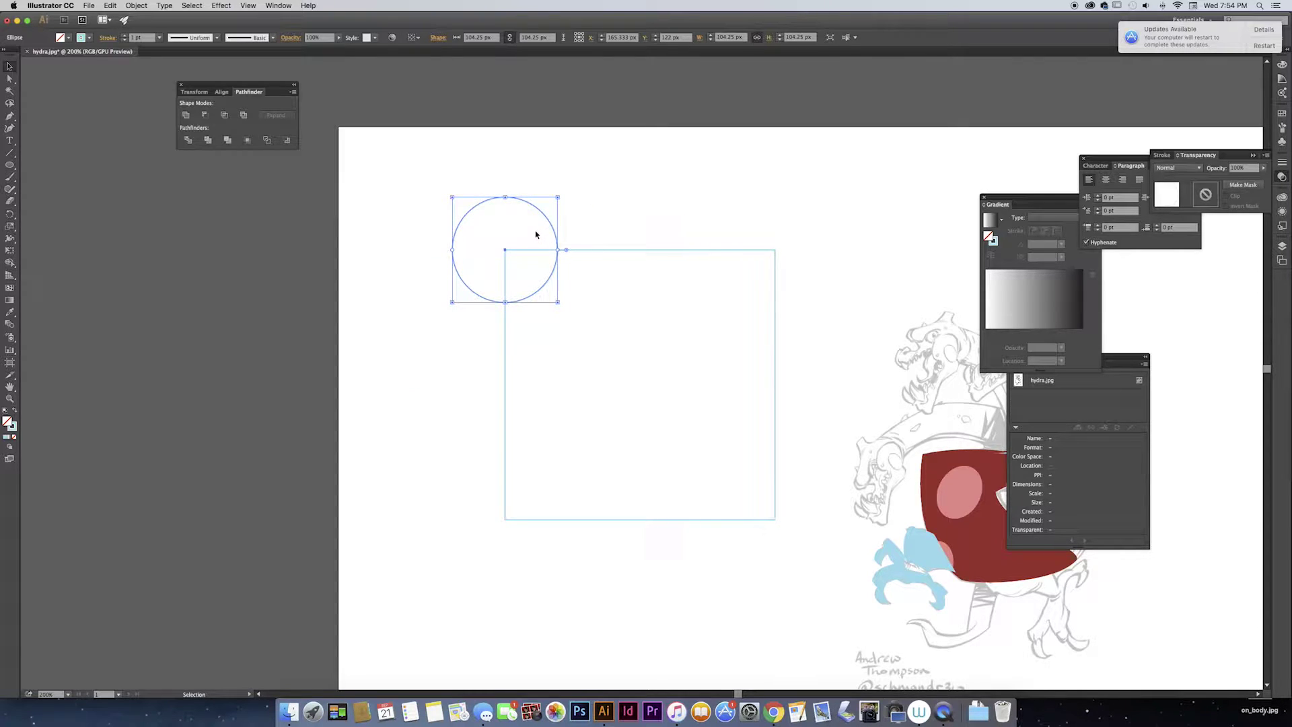
pyautogui.click(551, 219)
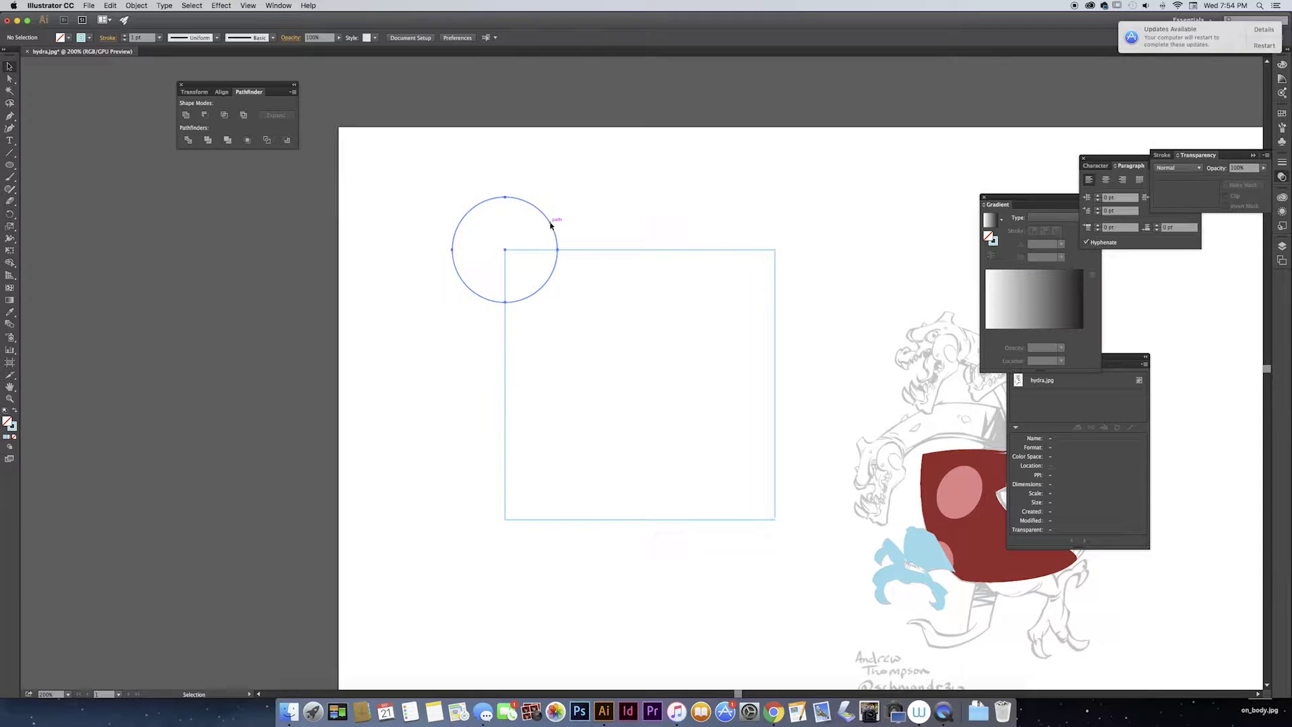
pyautogui.click(552, 223)
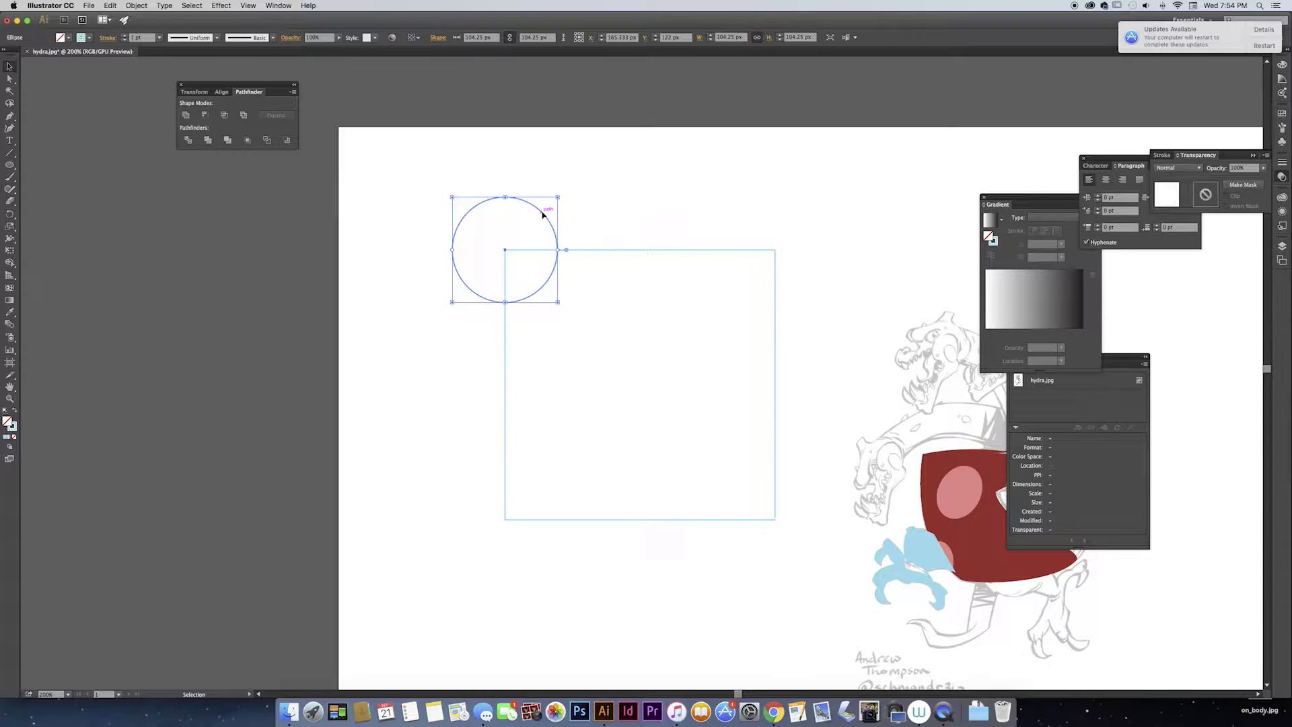
# Copy the circle onto the square's upper-right corner, and copy both upper circles onto the two lower corners.
pyautogui.moveTo(543, 215); pyautogui.dragTo(770, 211)
pyautogui.press('super+minus')
pyautogui.click(770, 211)
pyautogui.scroll(3, 776, 264)
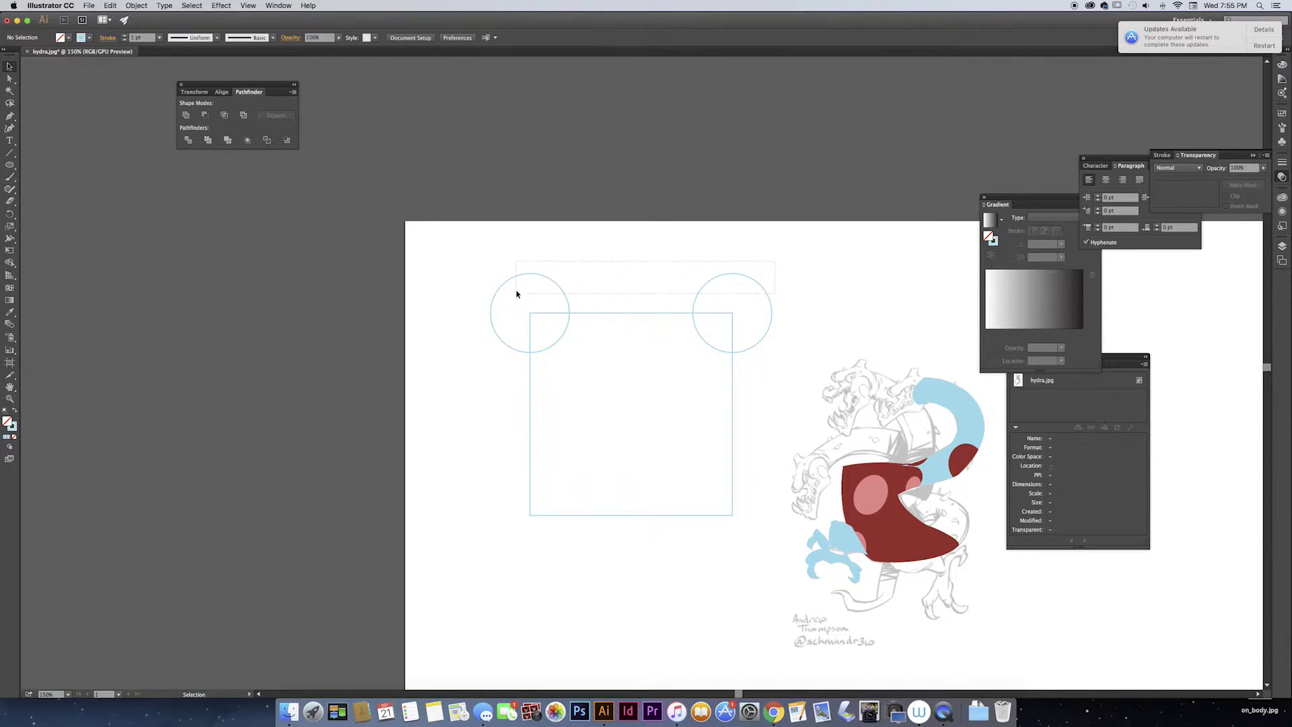
pyautogui.moveTo(516, 294); pyautogui.dragTo(516, 294)
pyautogui.moveTo(705, 286); pyautogui.dragTo(699, 484)
pyautogui.click(679, 399)
pyautogui.scroll(-2, 680, 398)
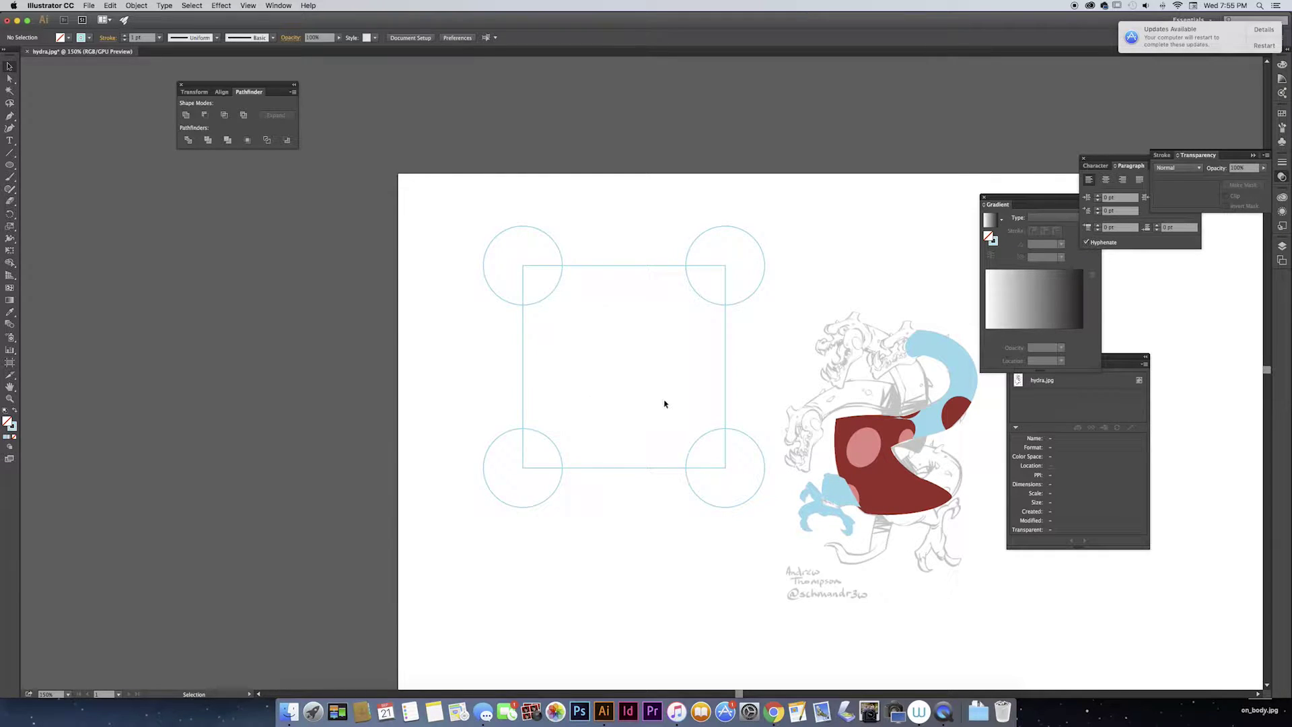
# Show the rulers and place one horizontal and one vertical guide through the square's centre.
pyautogui.click(725, 349)
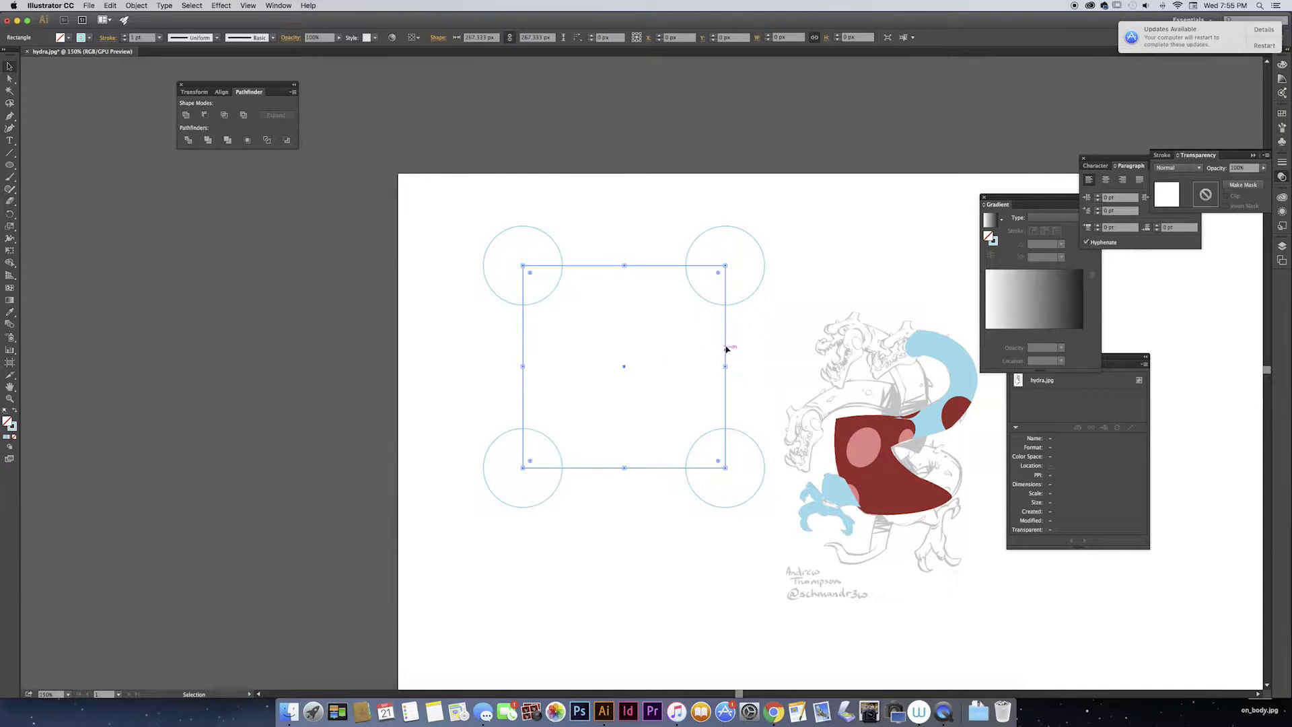
pyautogui.click(278, 5)
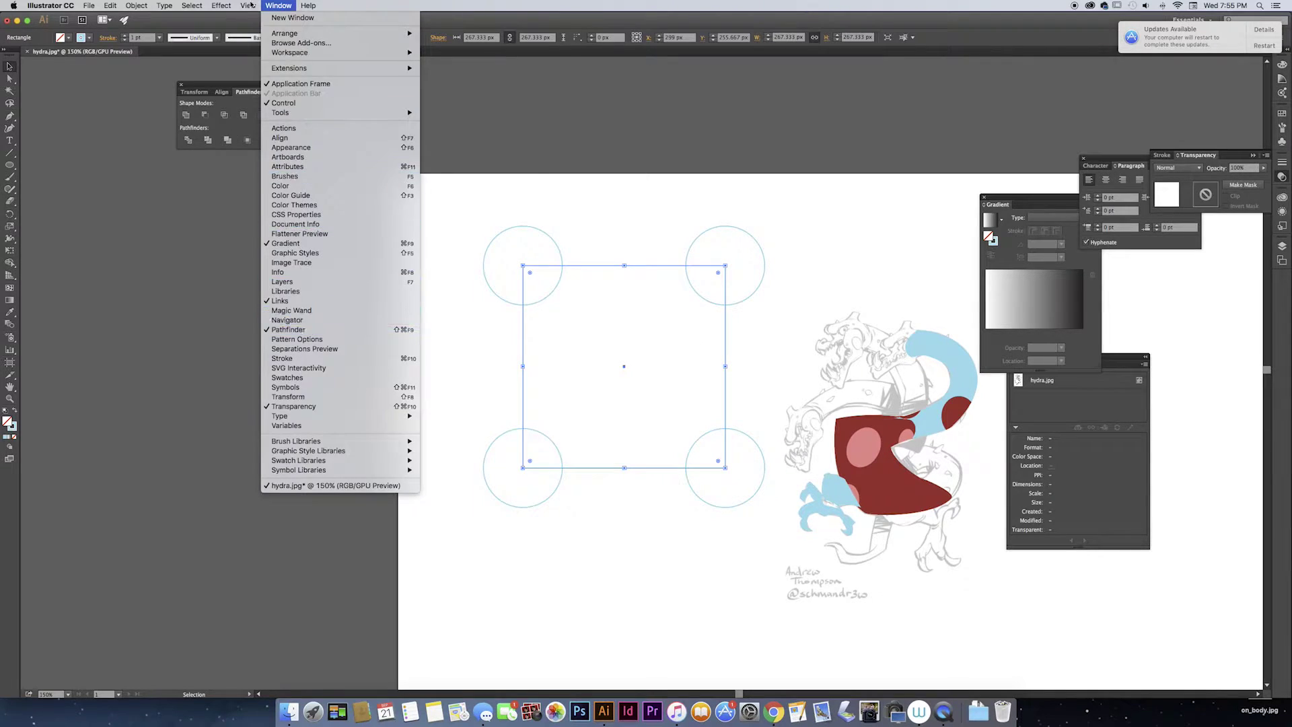
pyautogui.moveTo(246, 5)
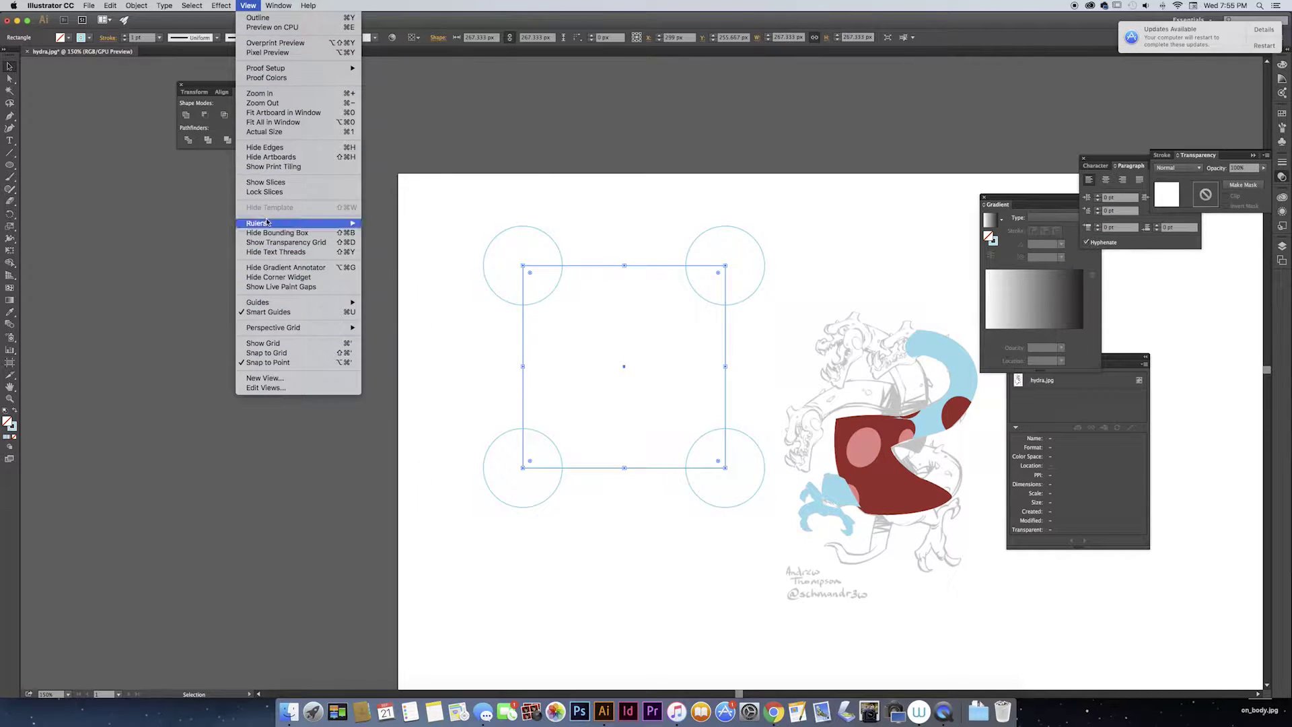
pyautogui.moveTo(266, 223)
pyautogui.click(416, 223)
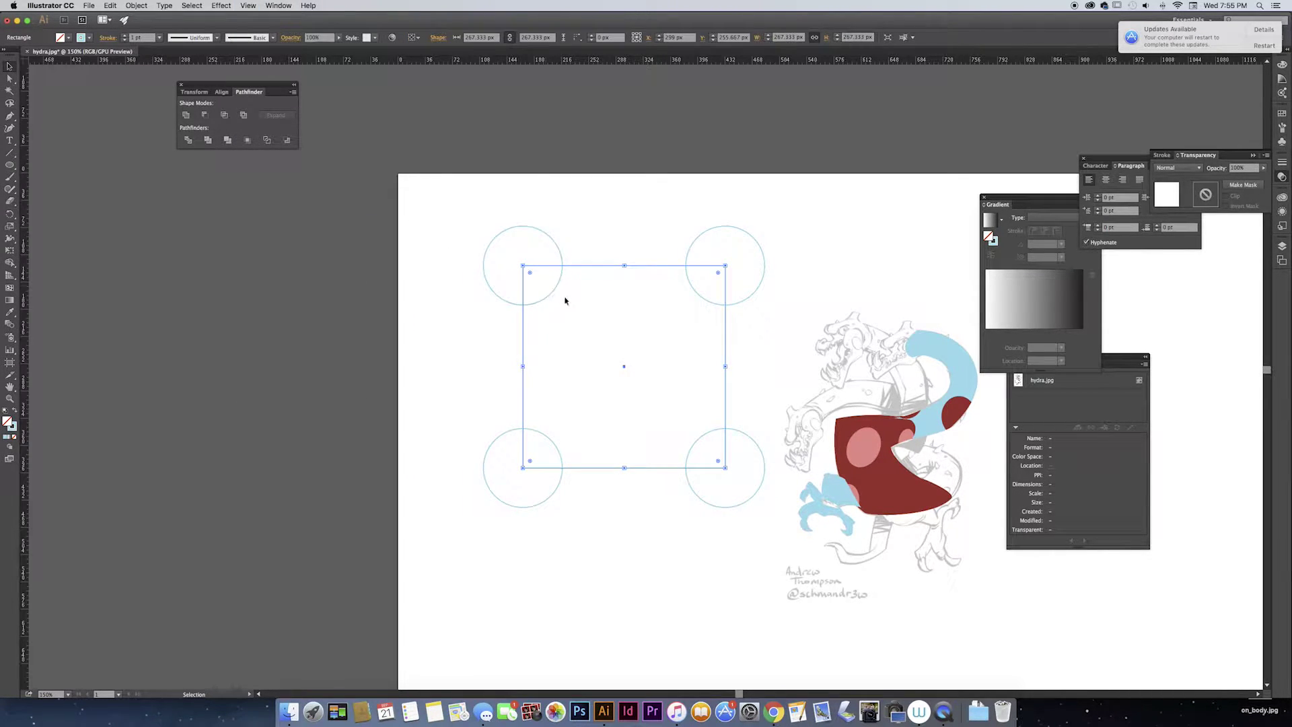
pyautogui.moveTo(614, 61); pyautogui.dragTo(628, 367)
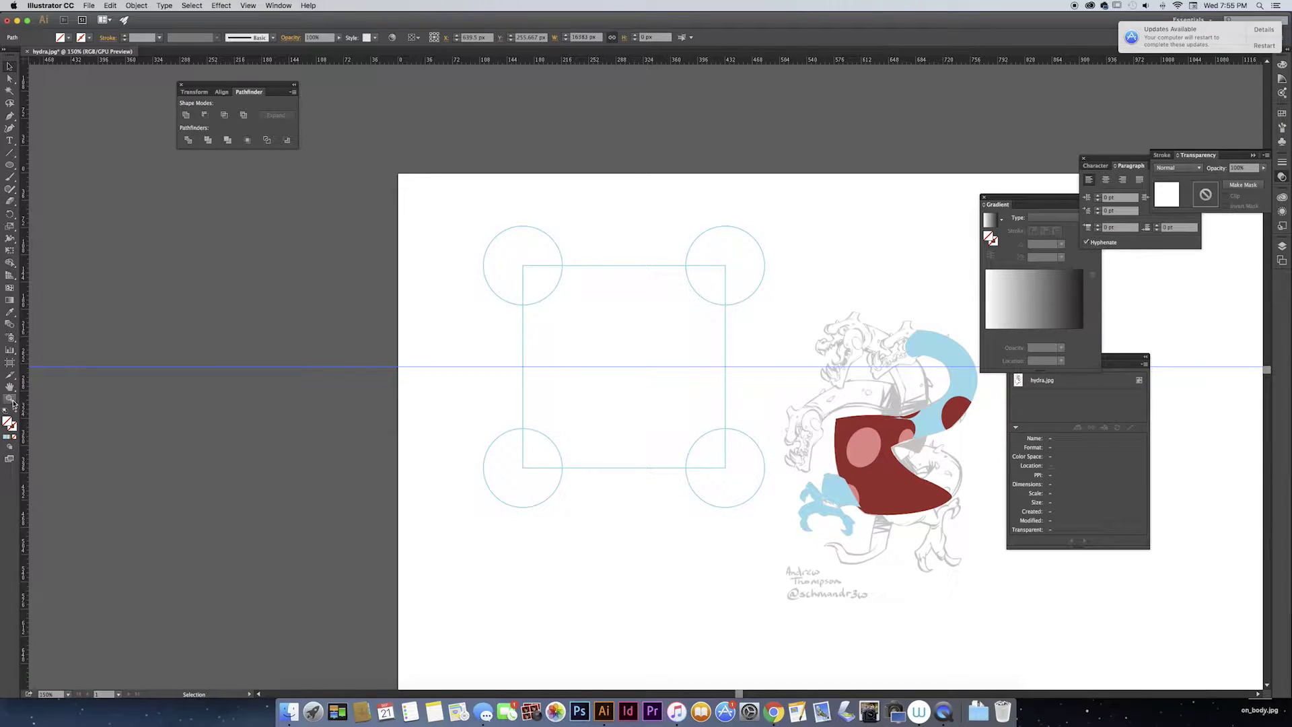
pyautogui.moveTo(26, 399); pyautogui.dragTo(27, 400)
pyautogui.moveTo(558, 339); pyautogui.dragTo(625, 354)
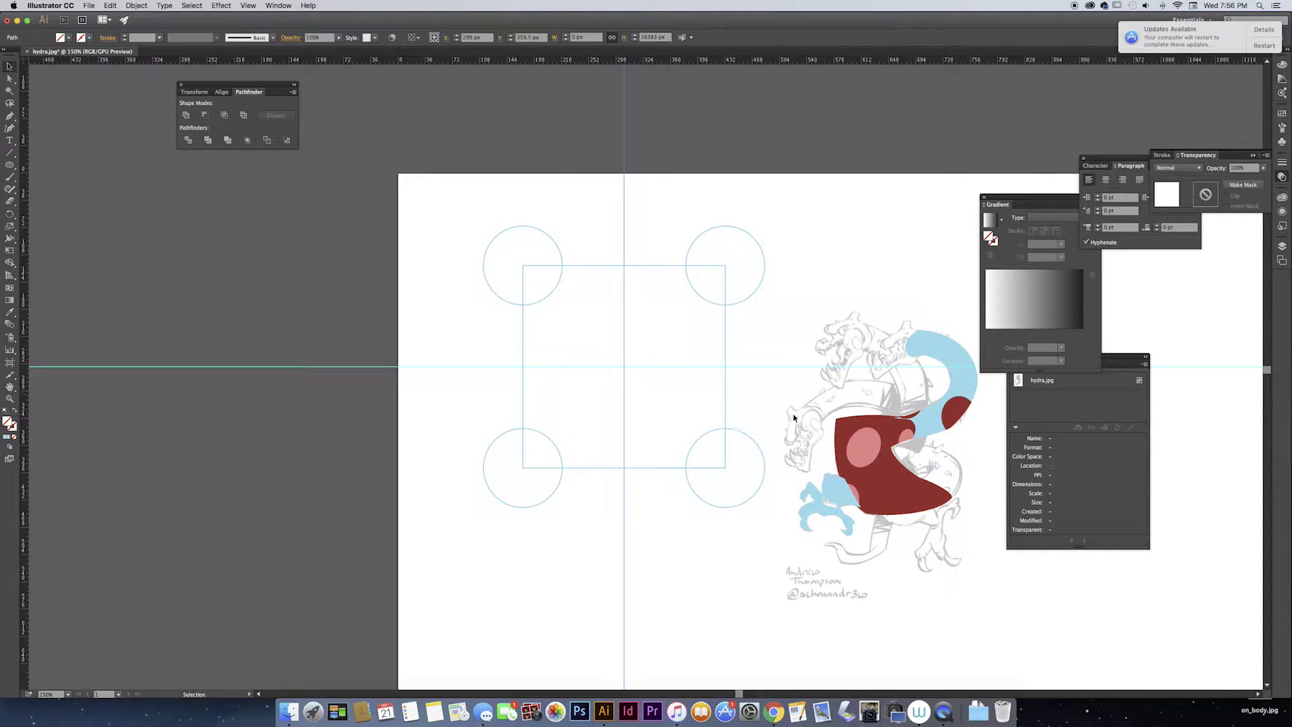
# Copy the upper-right circle to the square's centre, aligned on the guide intersection, and deselect it.
pyautogui.press('space')
pyautogui.moveTo(755, 412); pyautogui.dragTo(704, 460)
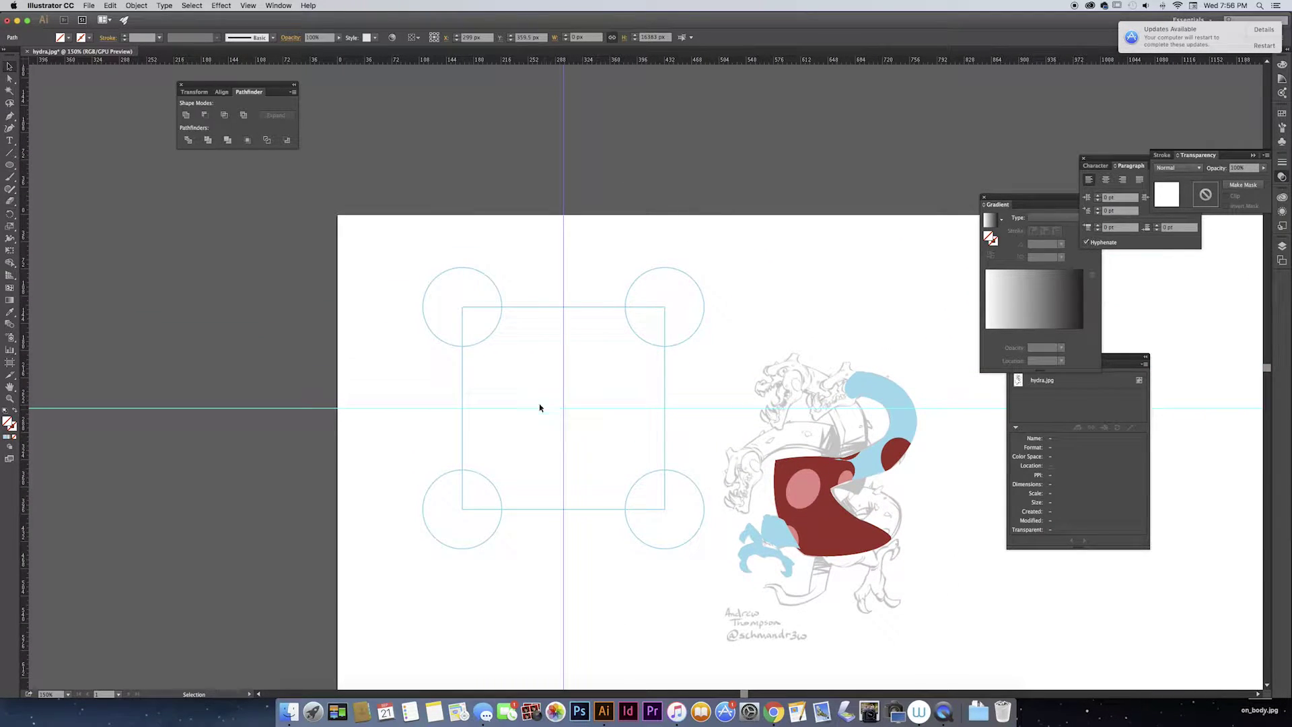
pyautogui.click(686, 340)
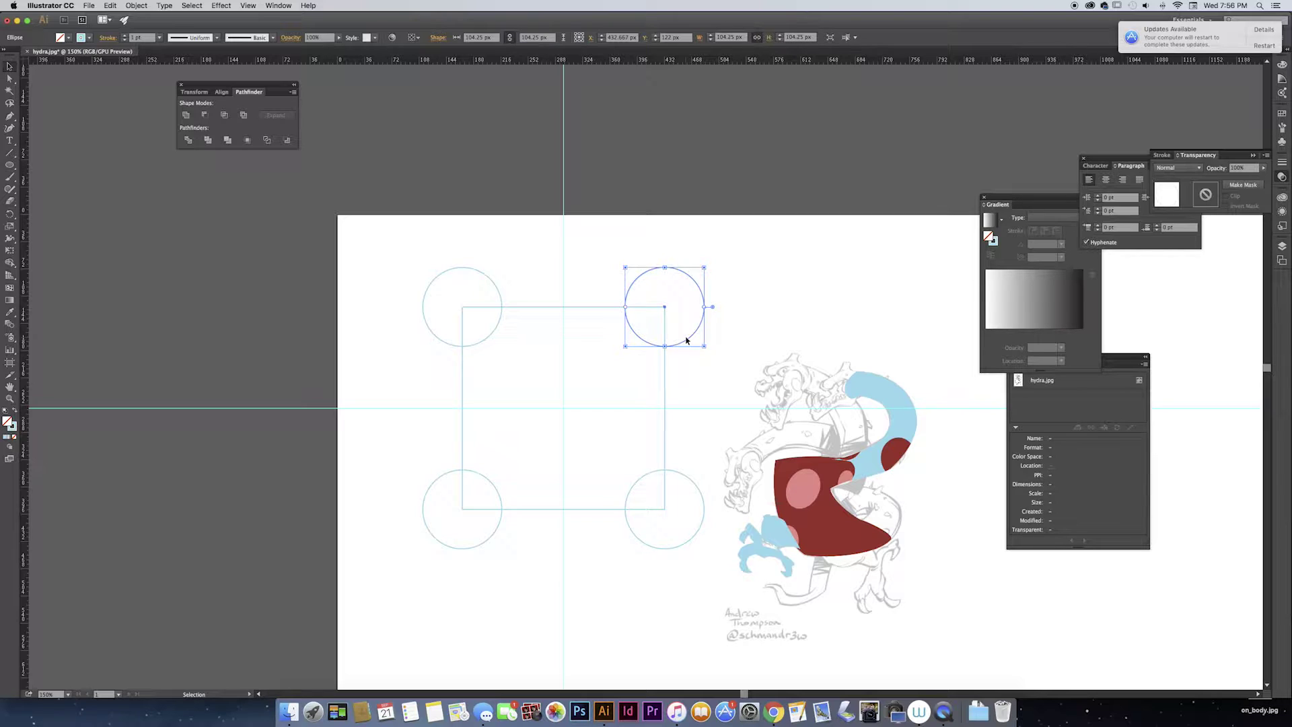
pyautogui.moveTo(686, 339); pyautogui.dragTo(588, 441)
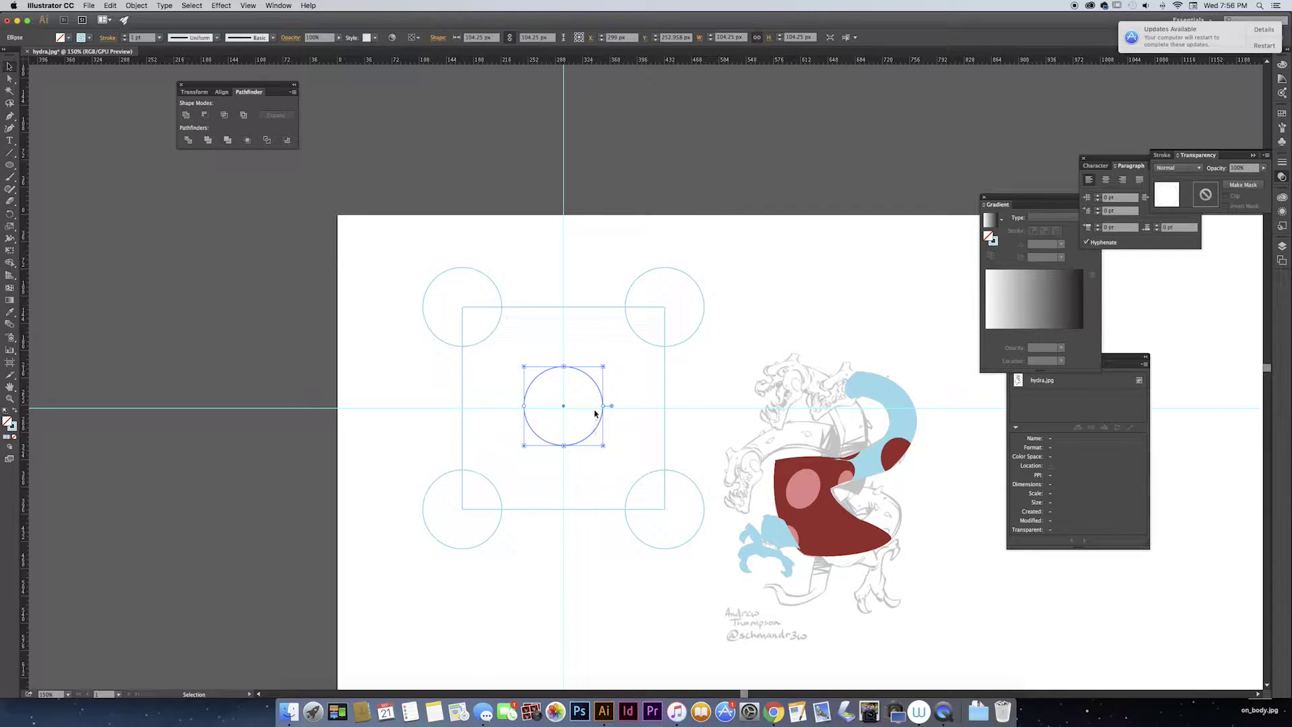
pyautogui.moveTo(599, 396); pyautogui.dragTo(598, 395)
pyautogui.scroll(-3, 701, 309)
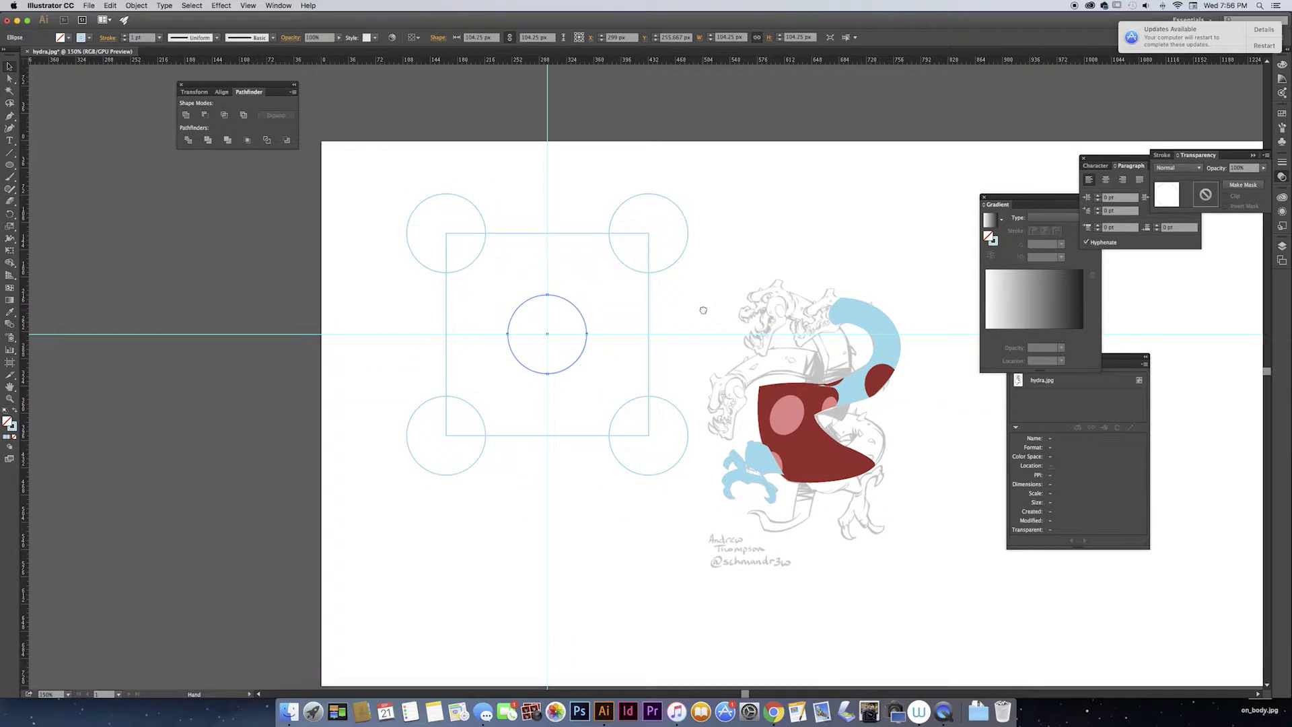
pyautogui.click(435, 240)
pyautogui.scroll(2, 657, 365)
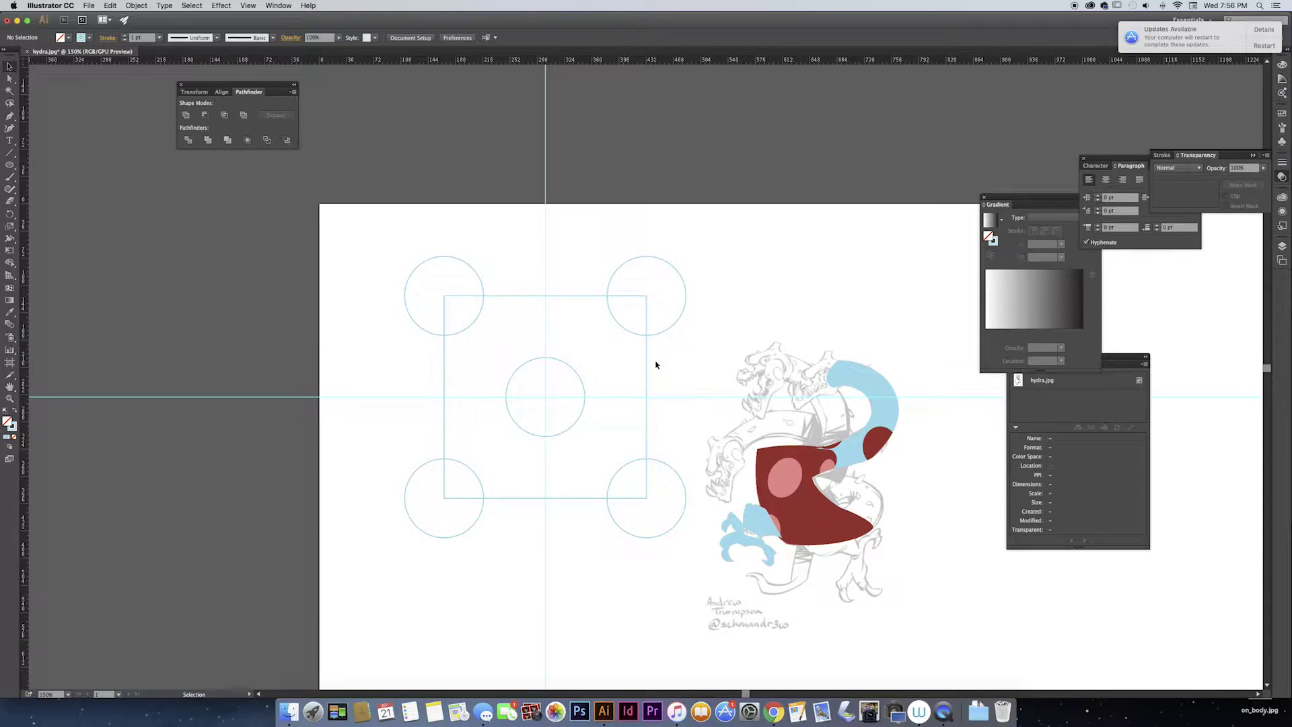
# Bring the square to the front of the stacking order and deselect it.
pyautogui.click(647, 347)
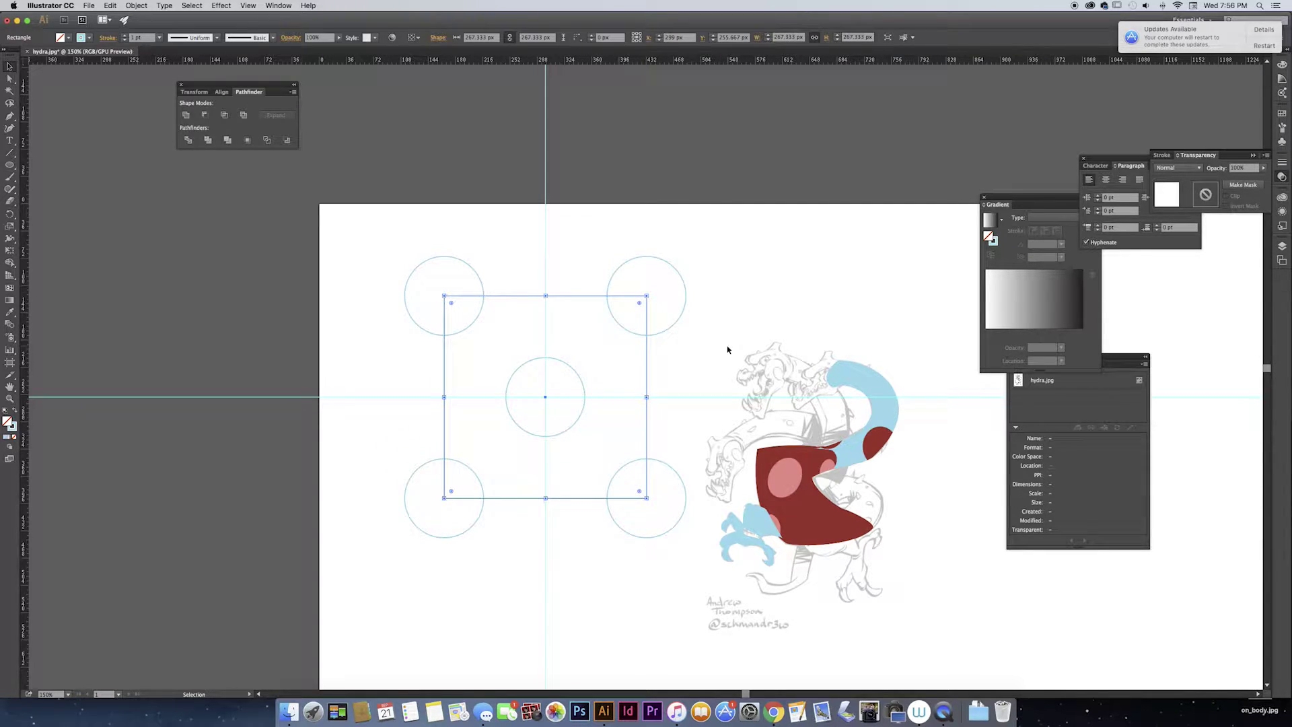
pyautogui.press('super')
pyautogui.rightClick(648, 362)
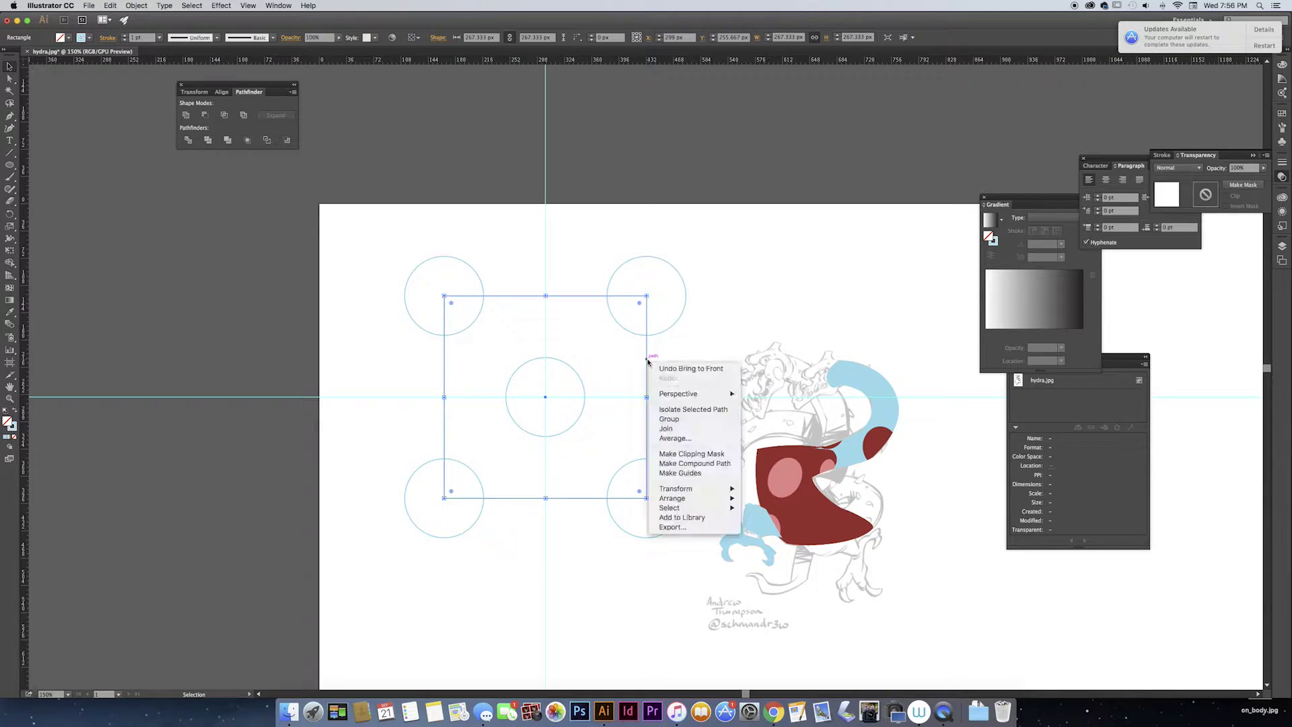
pyautogui.moveTo(692, 507)
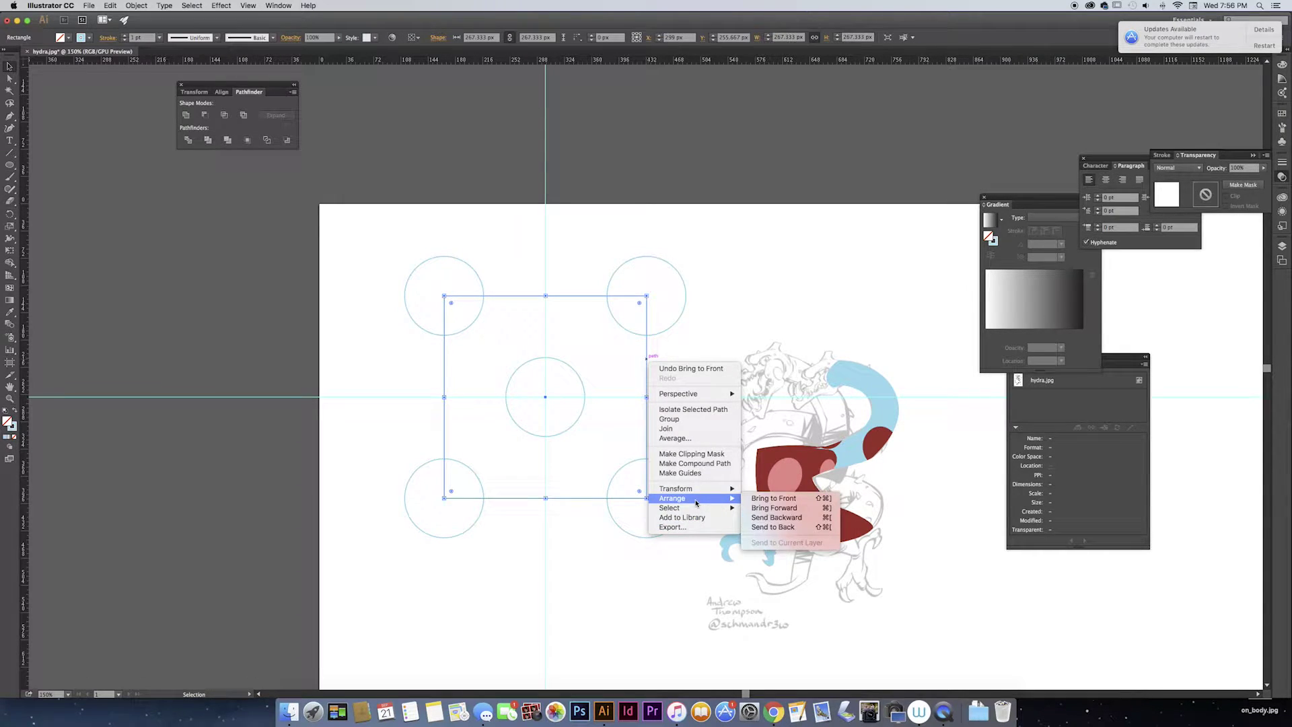
pyautogui.click(760, 499)
pyautogui.click(687, 224)
# Select the five circles and sample the pink fill of the hydra's body spot onto them, then deselect.
pyautogui.click(636, 334)
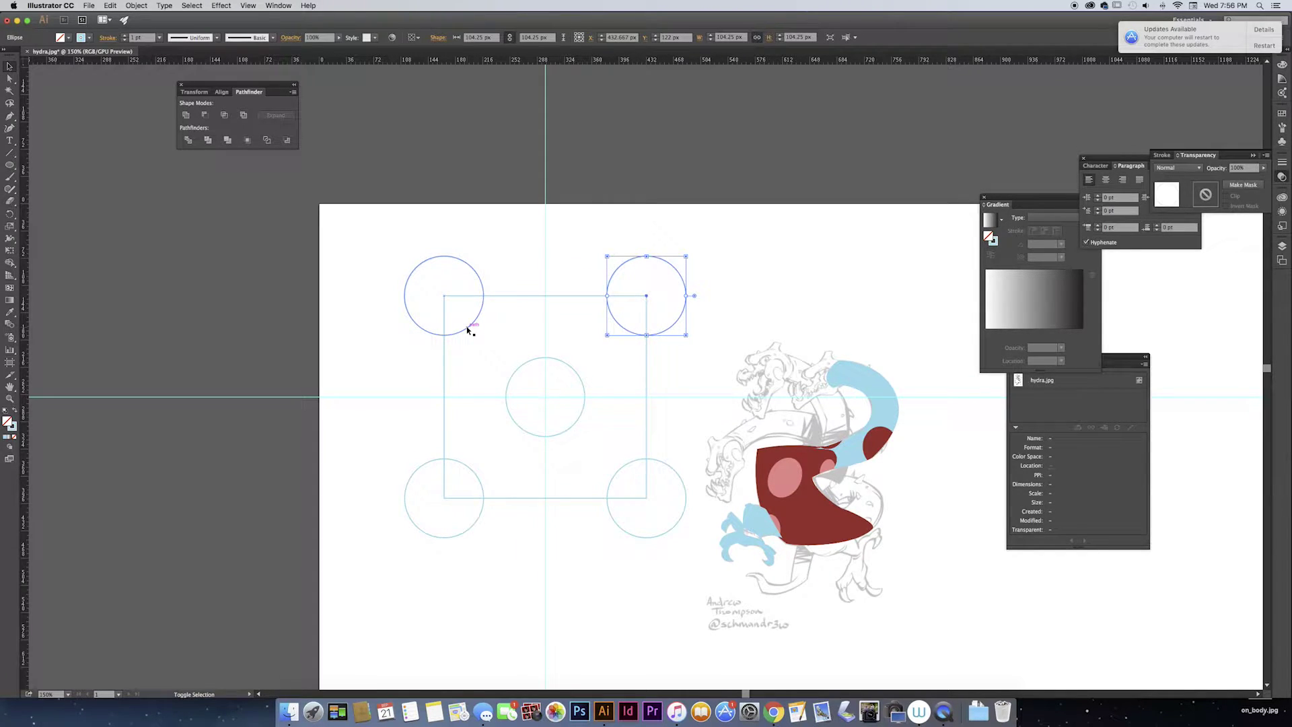
pyautogui.keyDown('shift'); pyautogui.click(469, 327); pyautogui.keyUp('shift')
pyautogui.keyDown('shift'); pyautogui.click(514, 372); pyautogui.keyUp('shift')
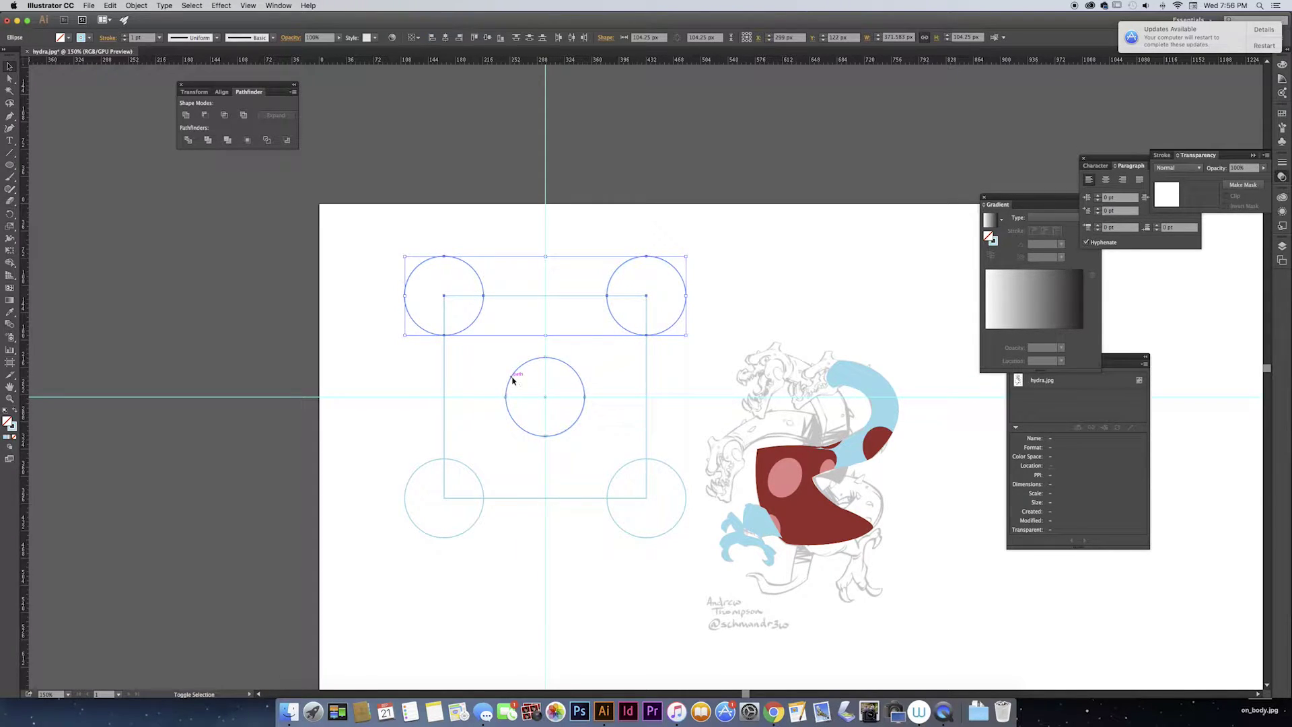
pyautogui.keyDown('shift'); pyautogui.click(615, 477); pyautogui.keyUp('shift')
pyautogui.keyDown('shift'); pyautogui.click(510, 498); pyautogui.keyUp('shift')
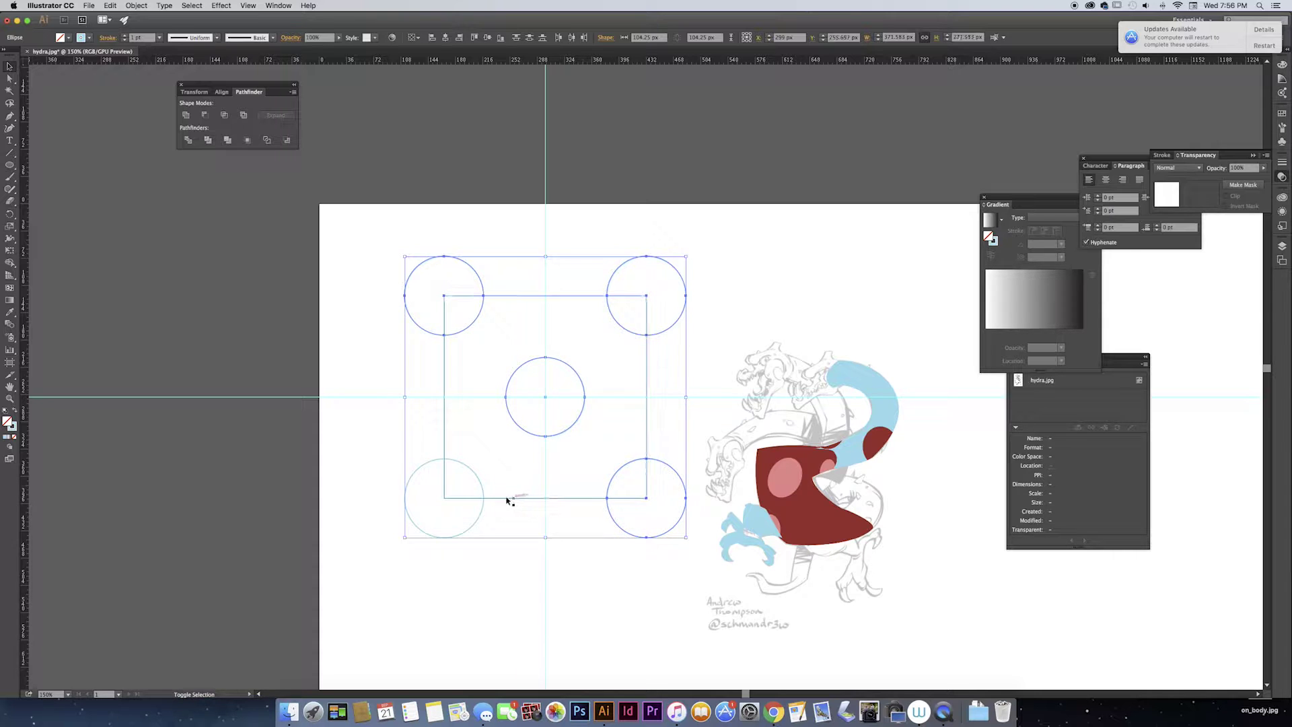
pyautogui.press('i')
pyautogui.click(784, 477)
pyautogui.press('v')
pyautogui.click(652, 367)
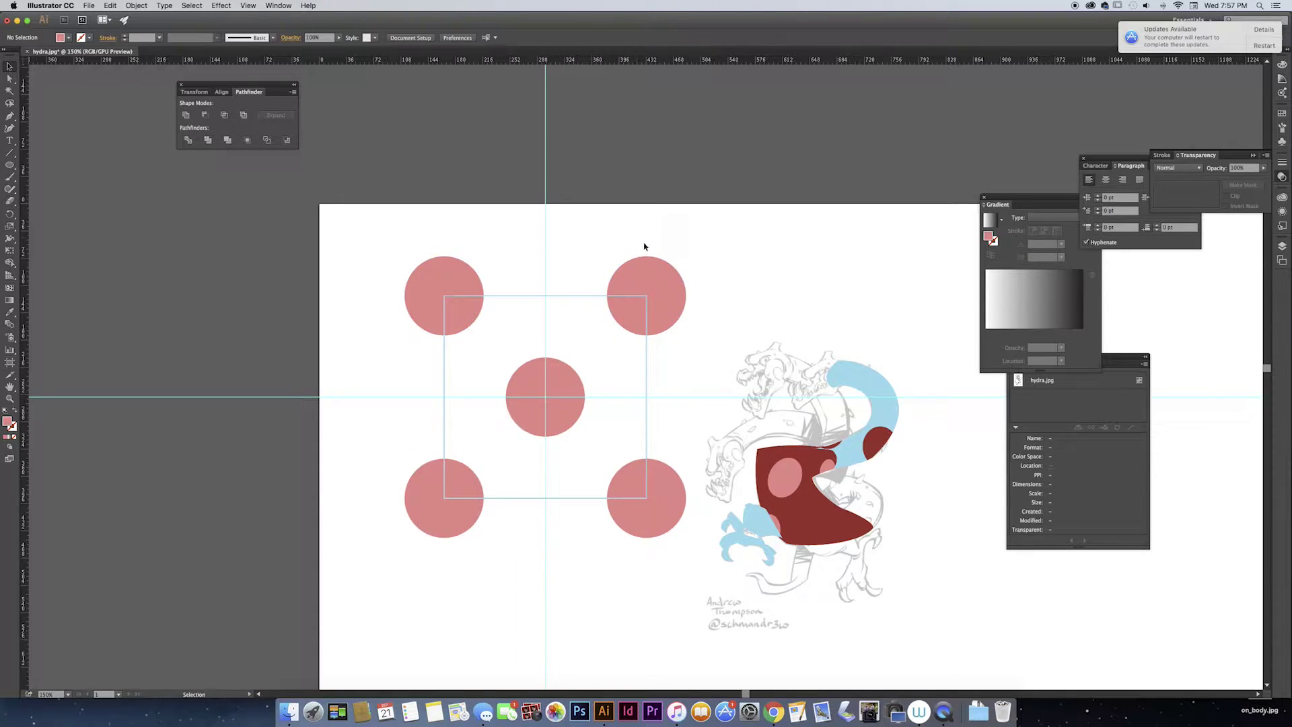
pyautogui.moveTo(634, 587); pyautogui.dragTo(460, 549)
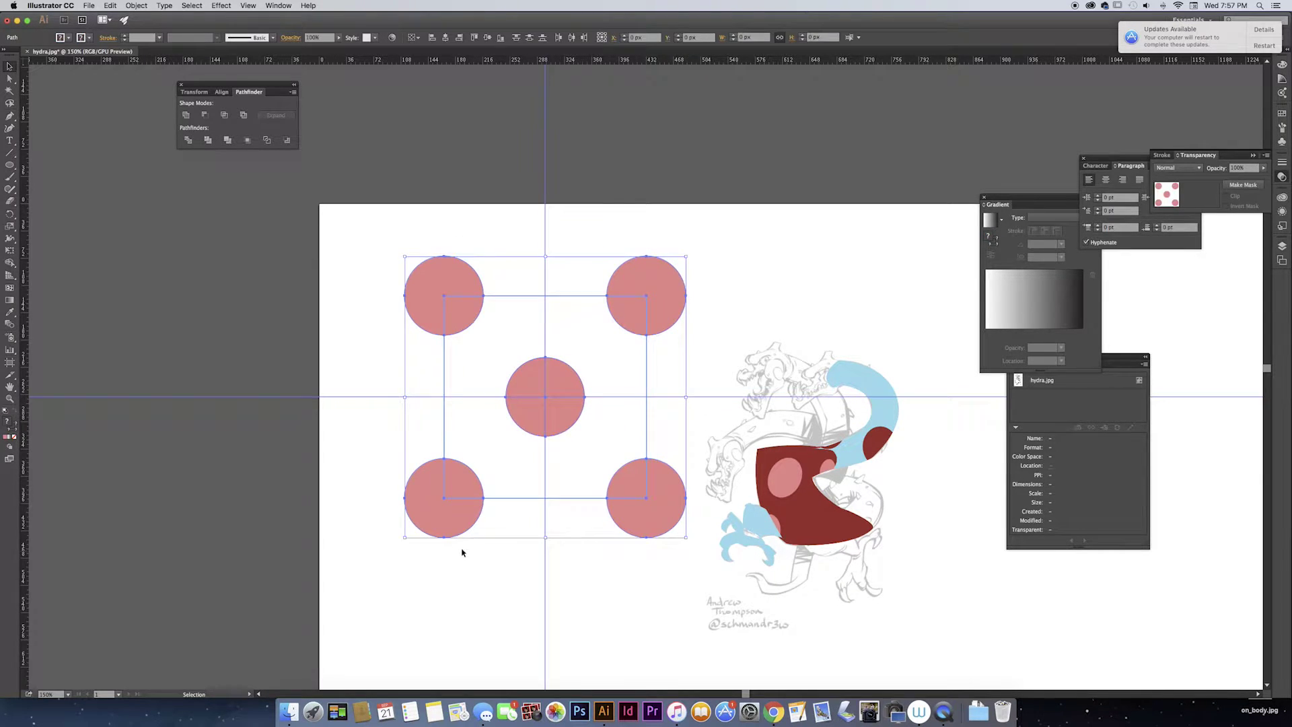
pyautogui.keyDown('shift'); pyautogui.click(545, 222); pyautogui.keyUp('shift')
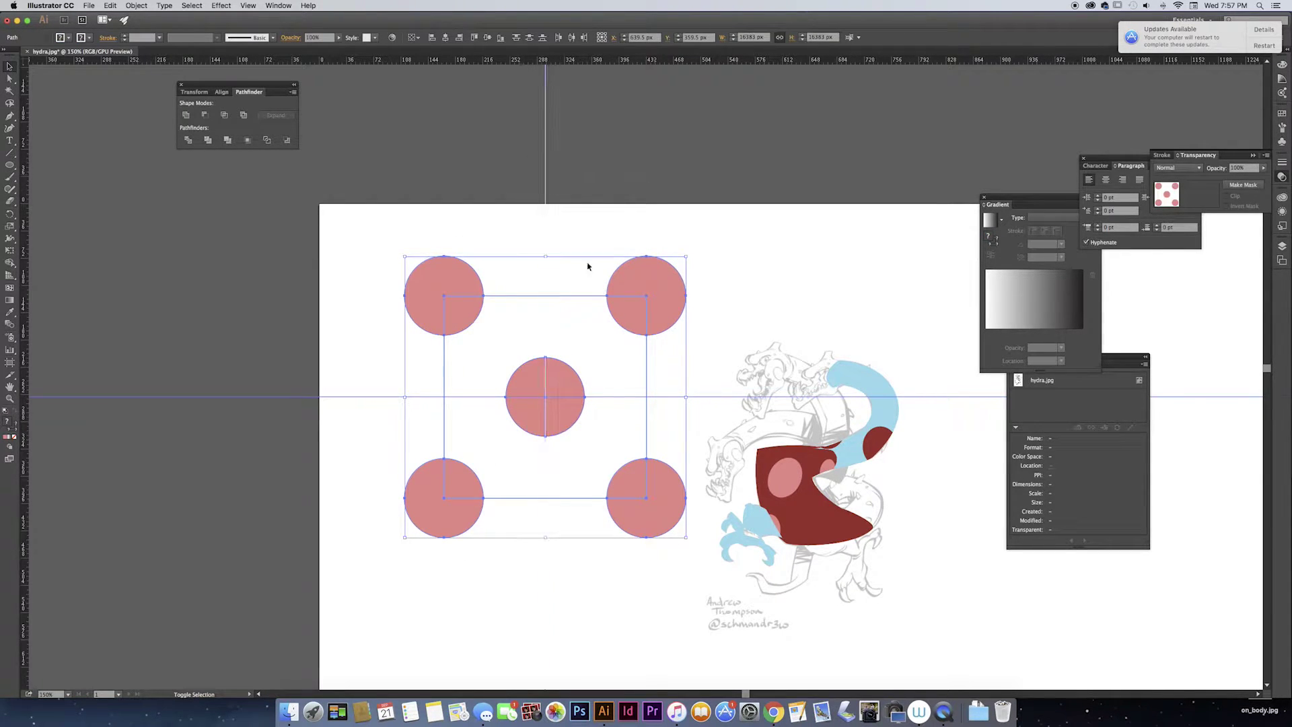
pyautogui.keyDown('shift'); pyautogui.click(357, 397); pyautogui.keyUp('shift')
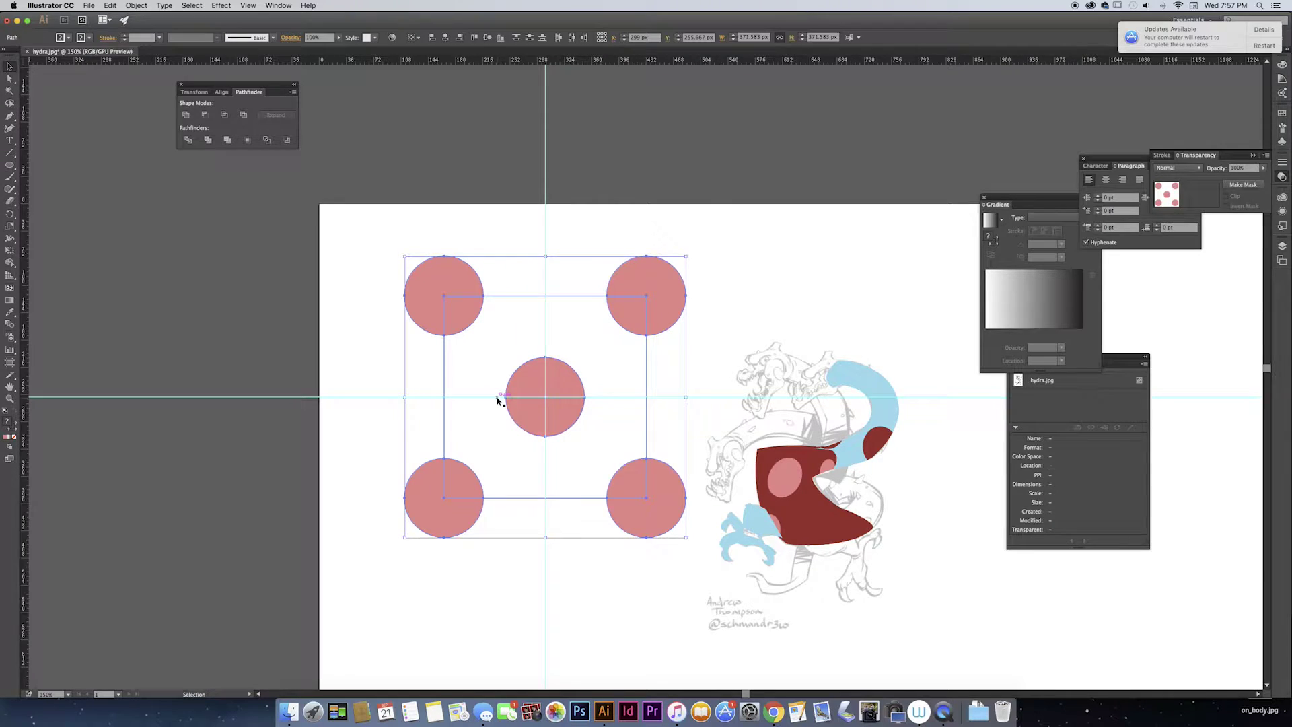
pyautogui.click(593, 277)
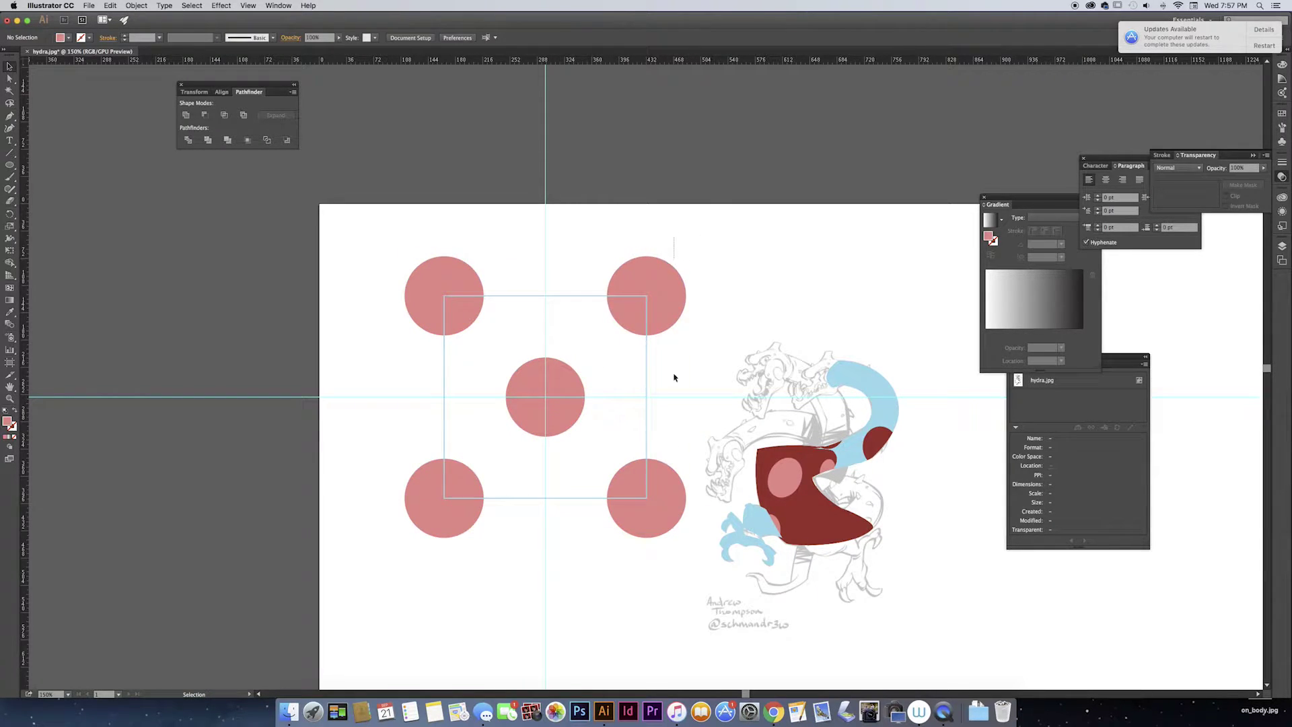
pyautogui.moveTo(404, 548); pyautogui.dragTo(594, 378)
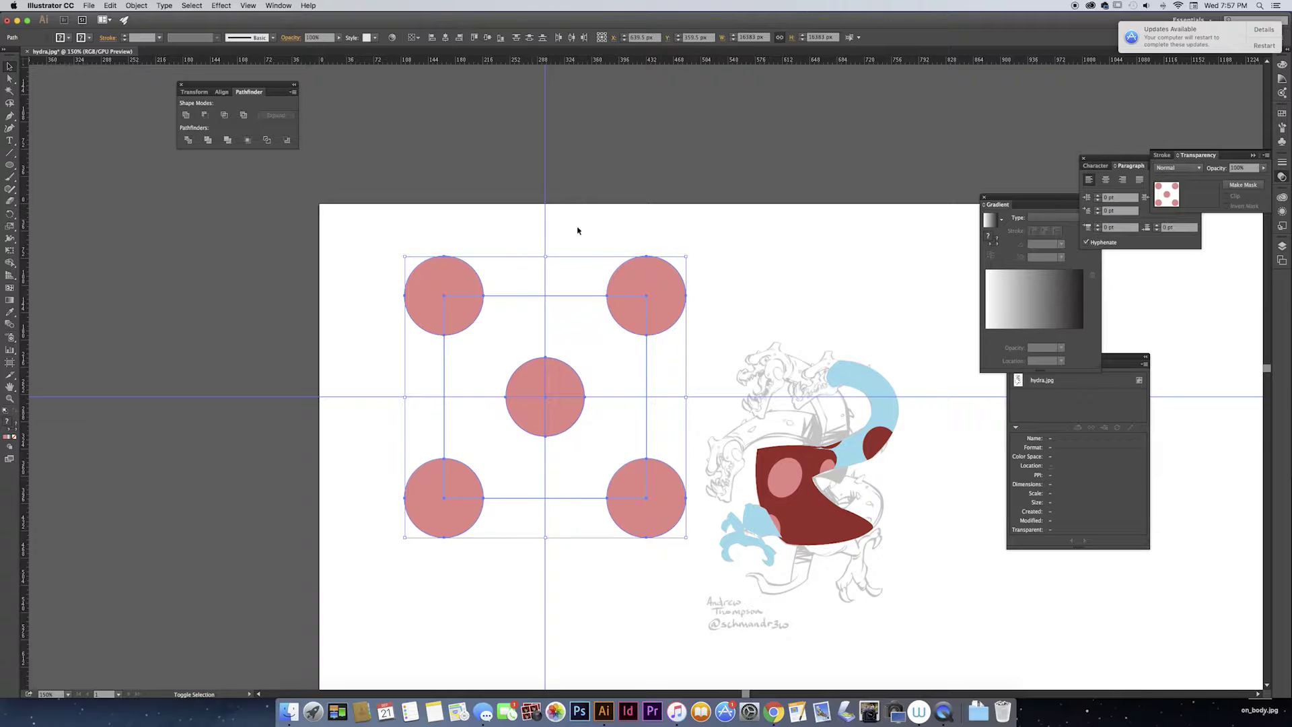
pyautogui.keyDown('shift'); pyautogui.click(545, 232); pyautogui.keyUp('shift')
pyautogui.keyDown('shift'); pyautogui.click(498, 397); pyautogui.keyUp('shift')
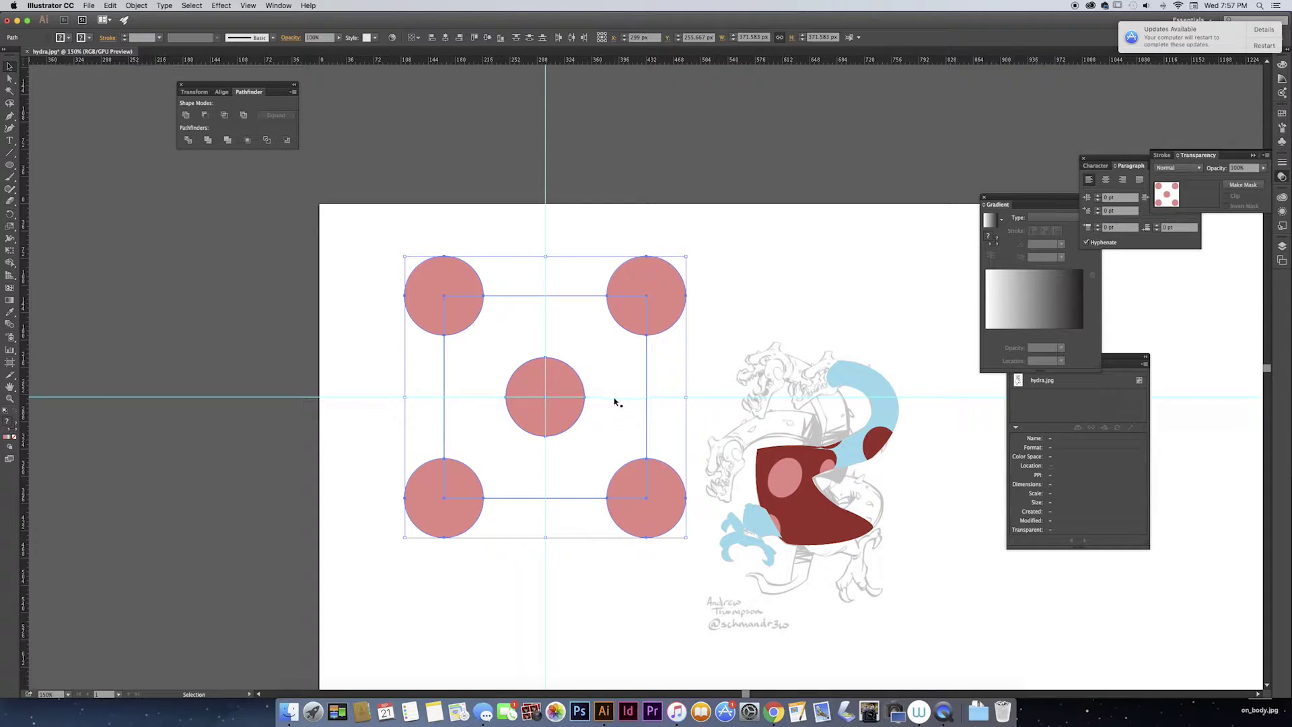
pyautogui.moveTo(698, 242); pyautogui.dragTo(508, 156)
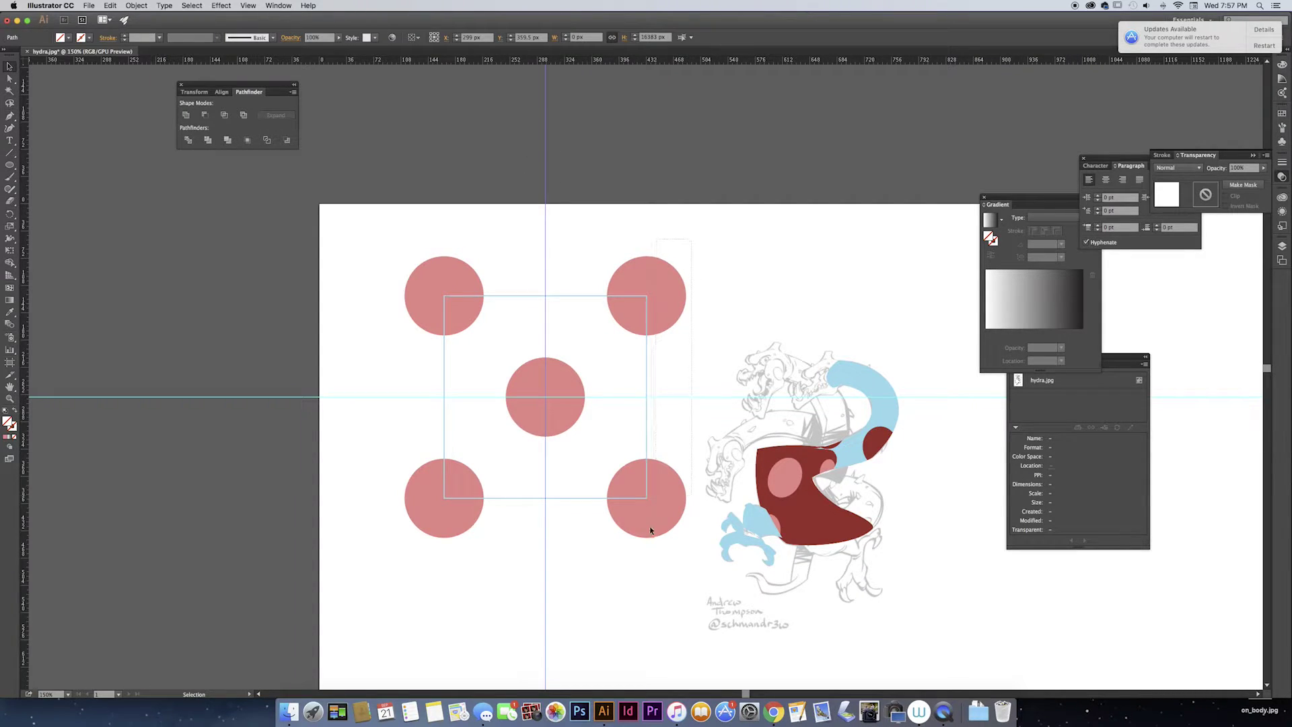
# Select the square and five circles without the guides, make a clipping mask from them, and deselect.
pyautogui.press('super+a')
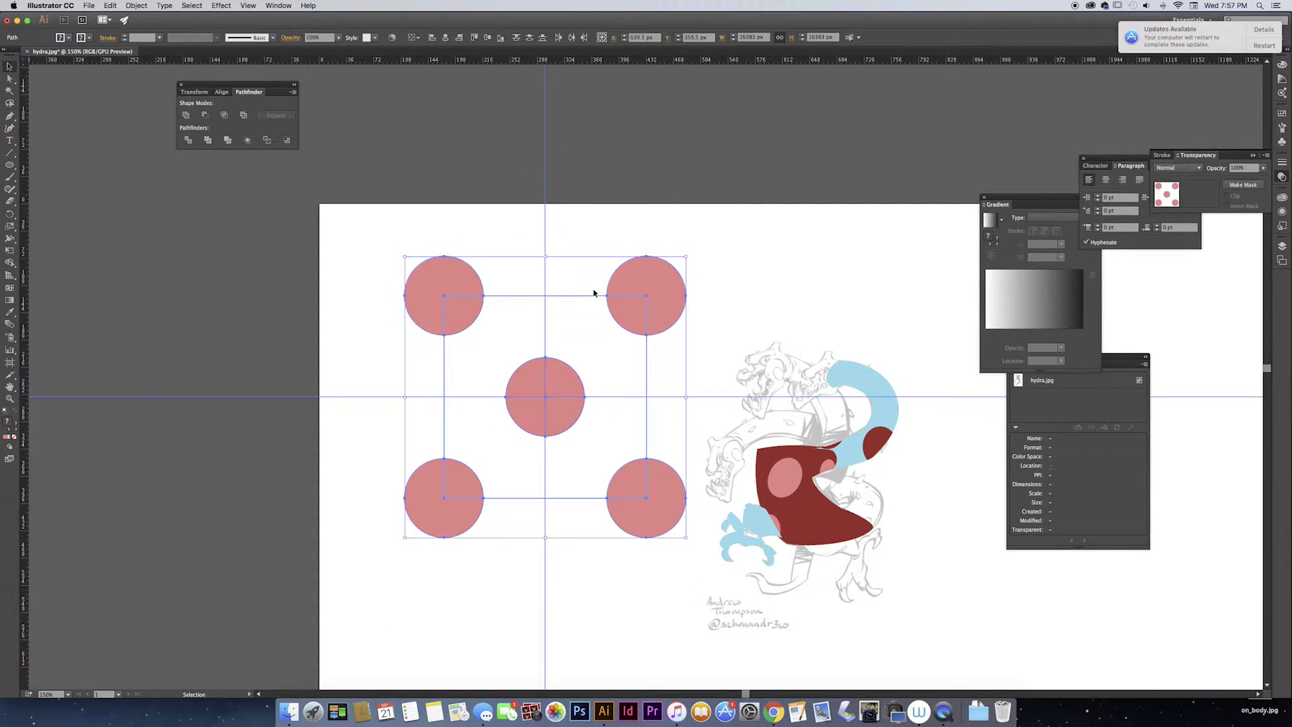
pyautogui.rightClick(643, 327)
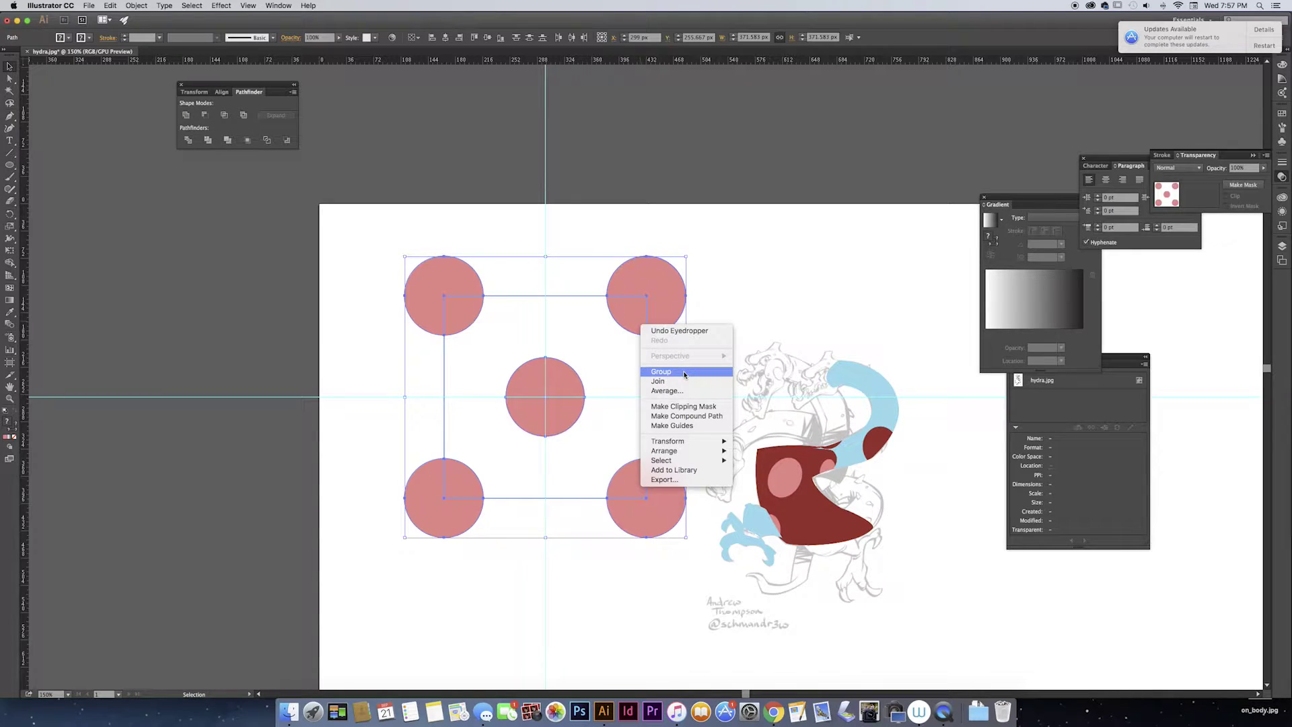
pyautogui.click(673, 407)
pyautogui.click(615, 358)
# Copy the clipped circle tile above the artboard and arrange four copies edge to edge in a two-by-two grid.
pyautogui.press('super+minus')
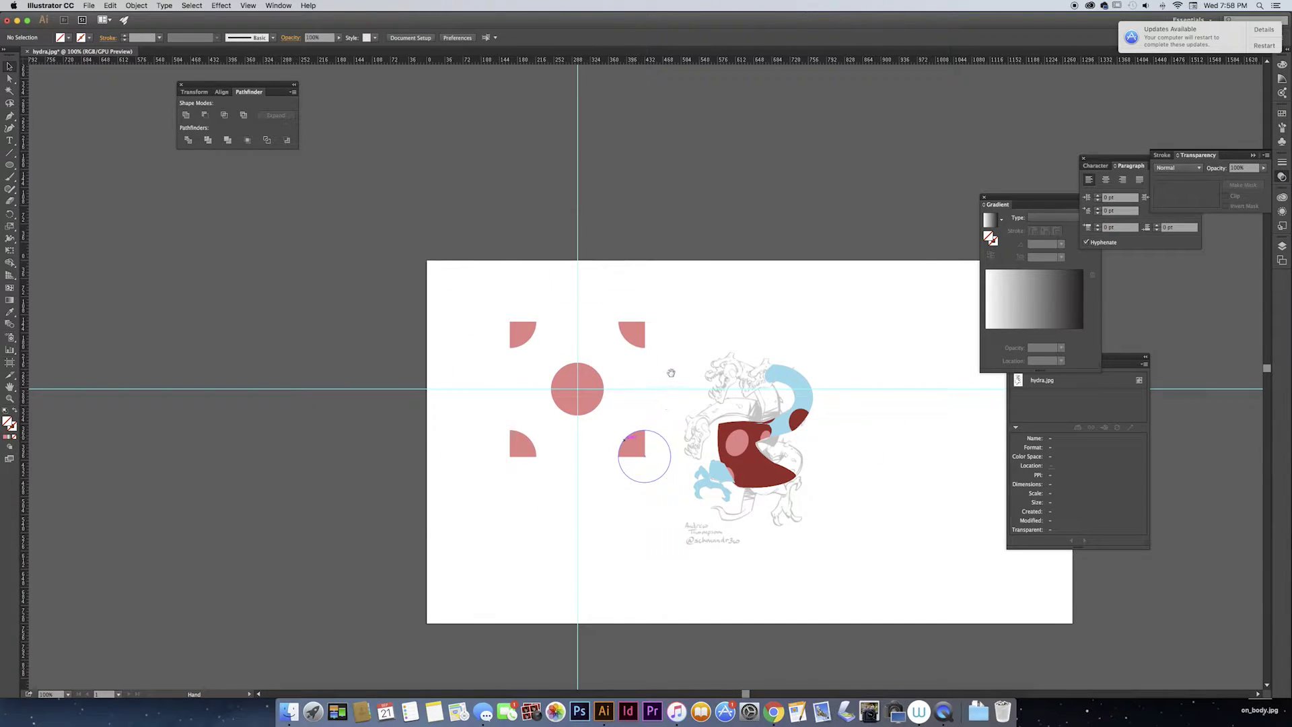
pyautogui.moveTo(671, 372); pyautogui.dragTo(697, 486)
pyautogui.moveTo(782, 475); pyautogui.dragTo(641, 591)
pyautogui.press('super+v')
pyautogui.moveTo(582, 414); pyautogui.dragTo(668, 318)
pyautogui.moveTo(751, 254); pyautogui.dragTo(710, 301)
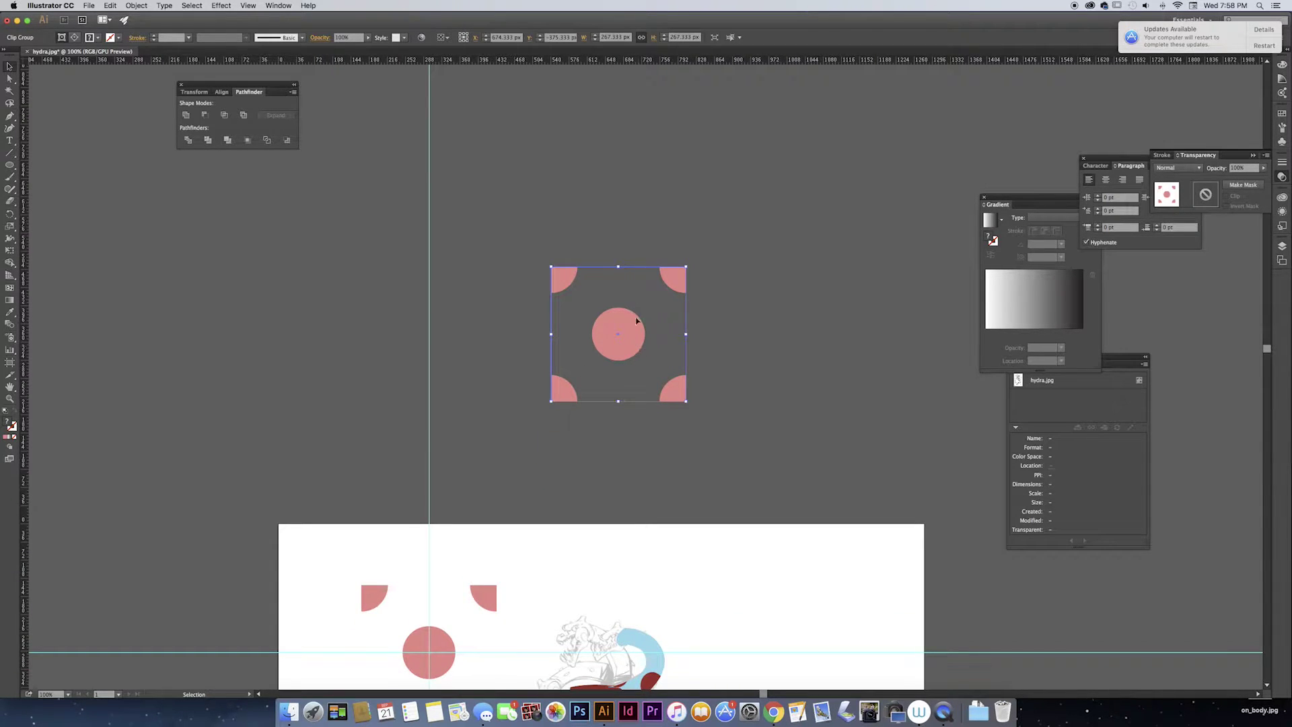
pyautogui.moveTo(619, 358); pyautogui.dragTo(747, 471)
pyautogui.click(763, 238)
pyautogui.press('super+a')
pyautogui.click(847, 423)
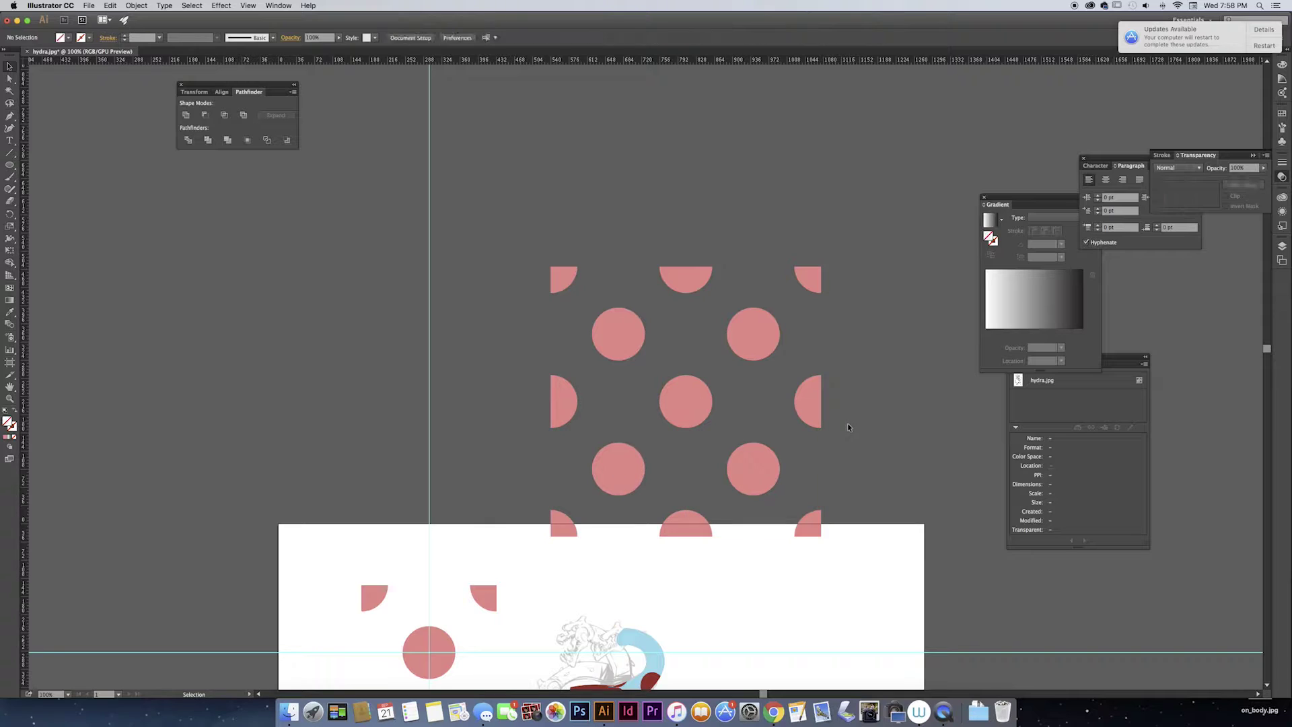
pyautogui.scroll(-3, 778, 83)
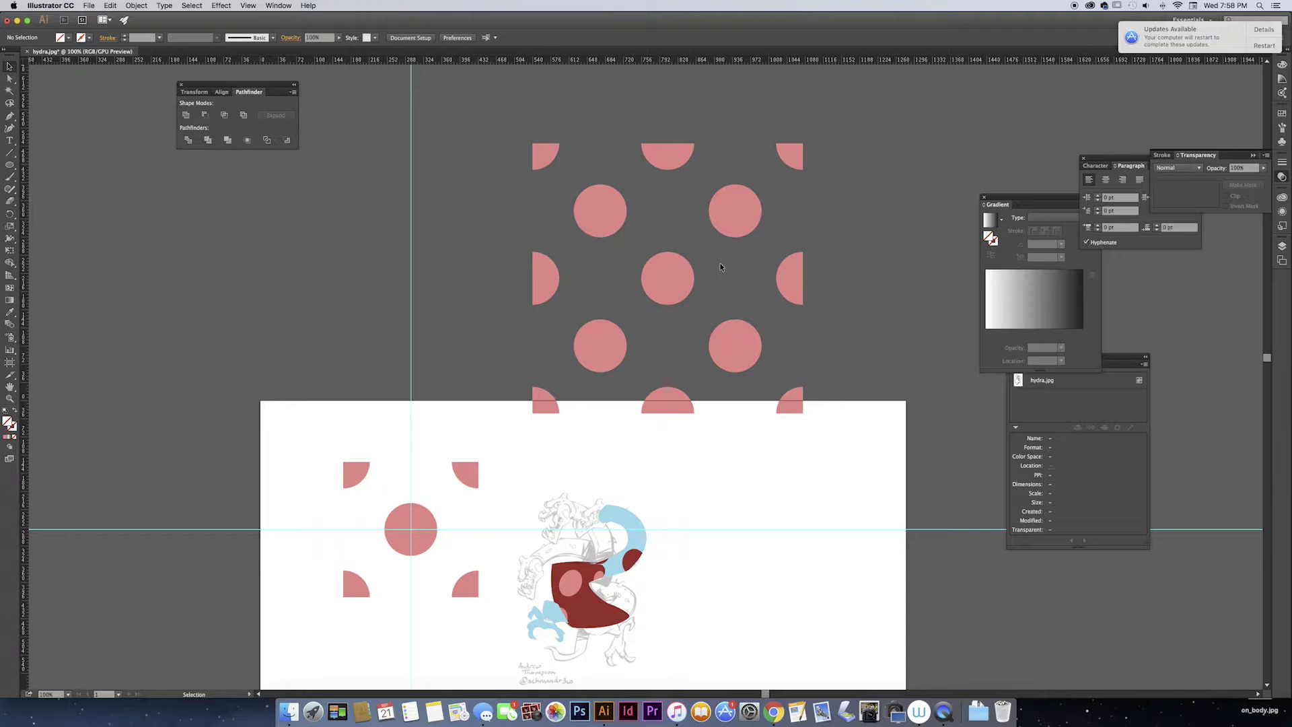
# Delete the two-by-two grid of test tiles above the artboard.
pyautogui.click(531, 417)
pyautogui.press('Delete')
pyautogui.scroll(-5, 756, 456)
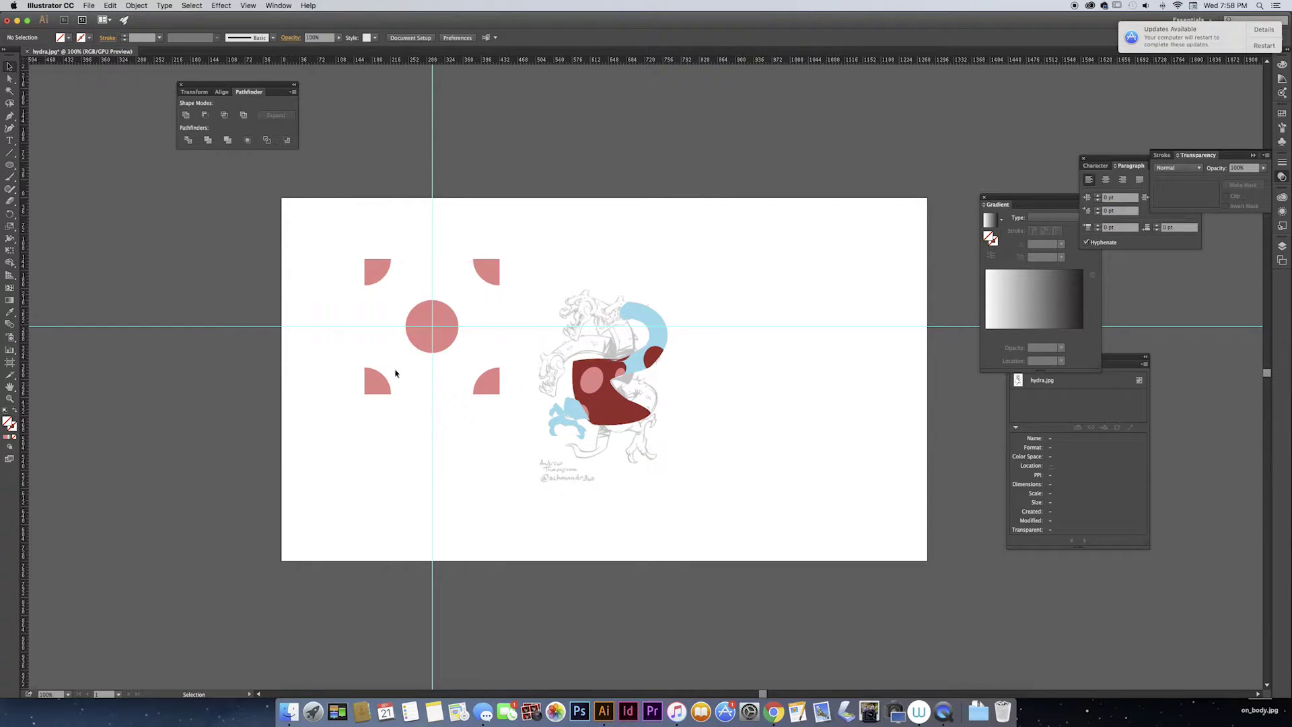
# Paste the square behind the clipped circles, set its stroke to None, and deselect it.
pyautogui.press('super+equal')
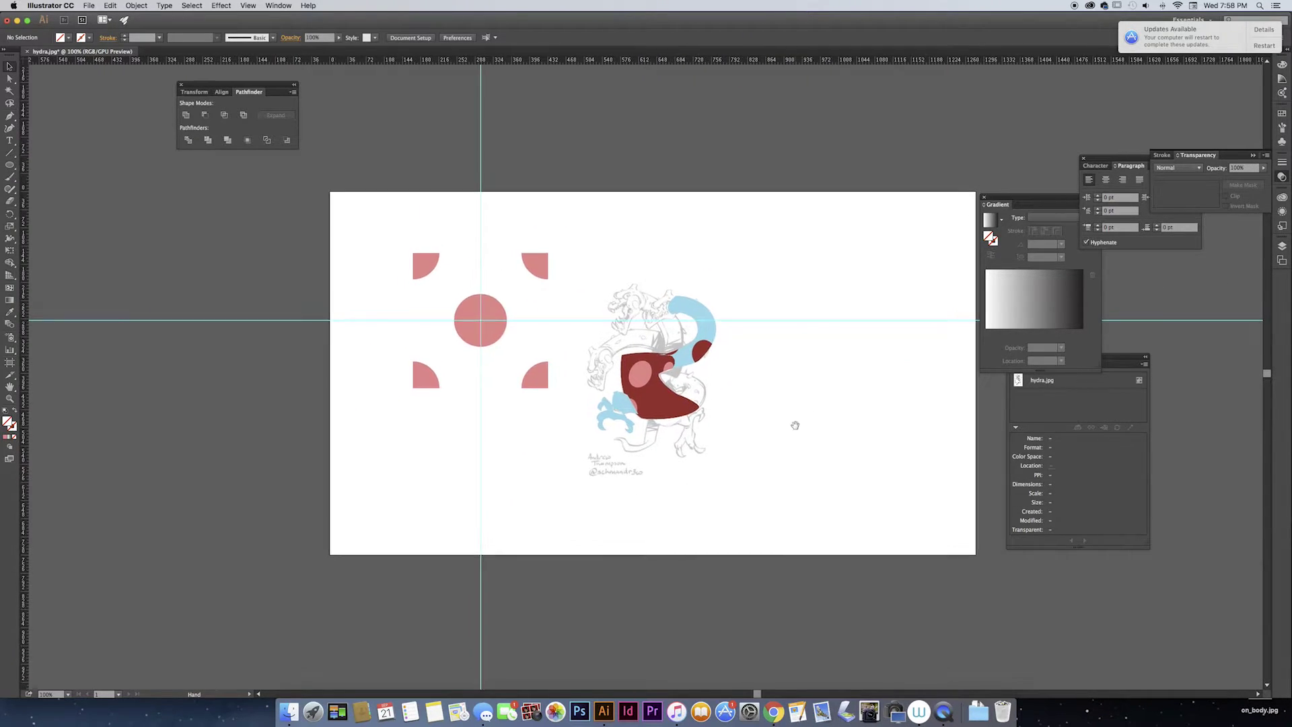
pyautogui.press('super+equal')
pyautogui.scroll(4, 700, 280)
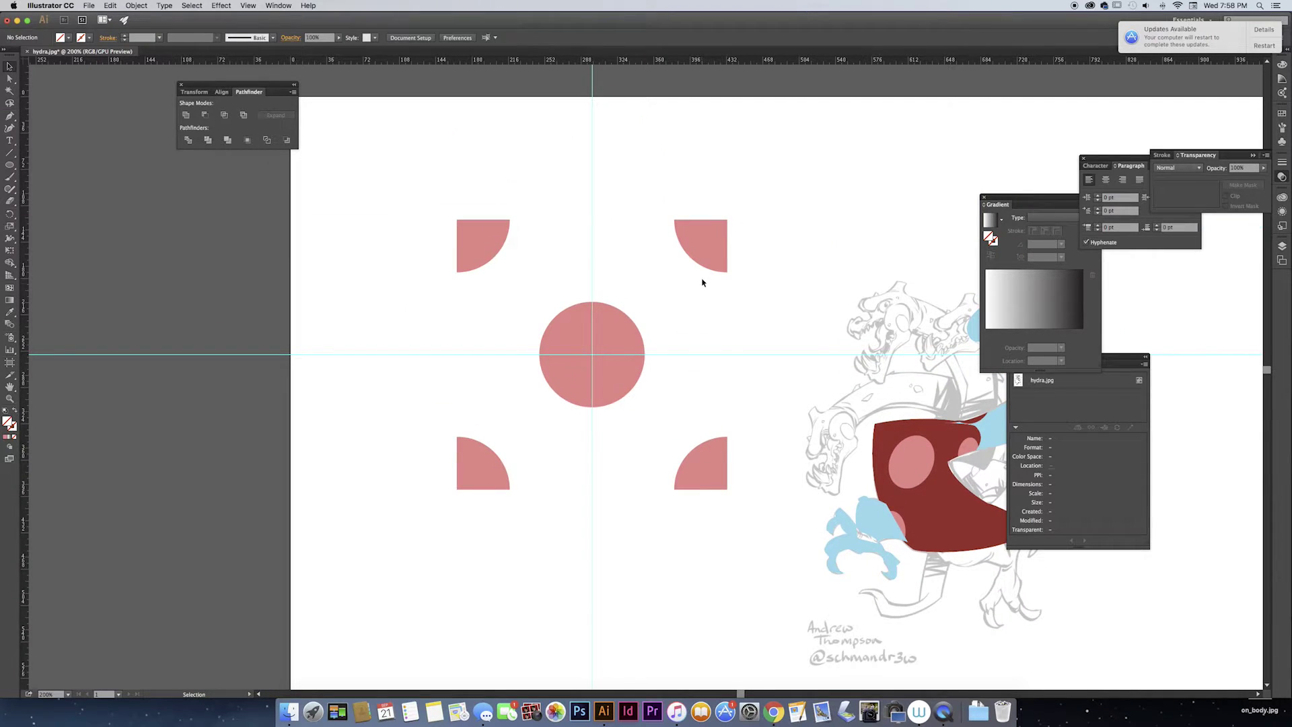
pyautogui.click(720, 245)
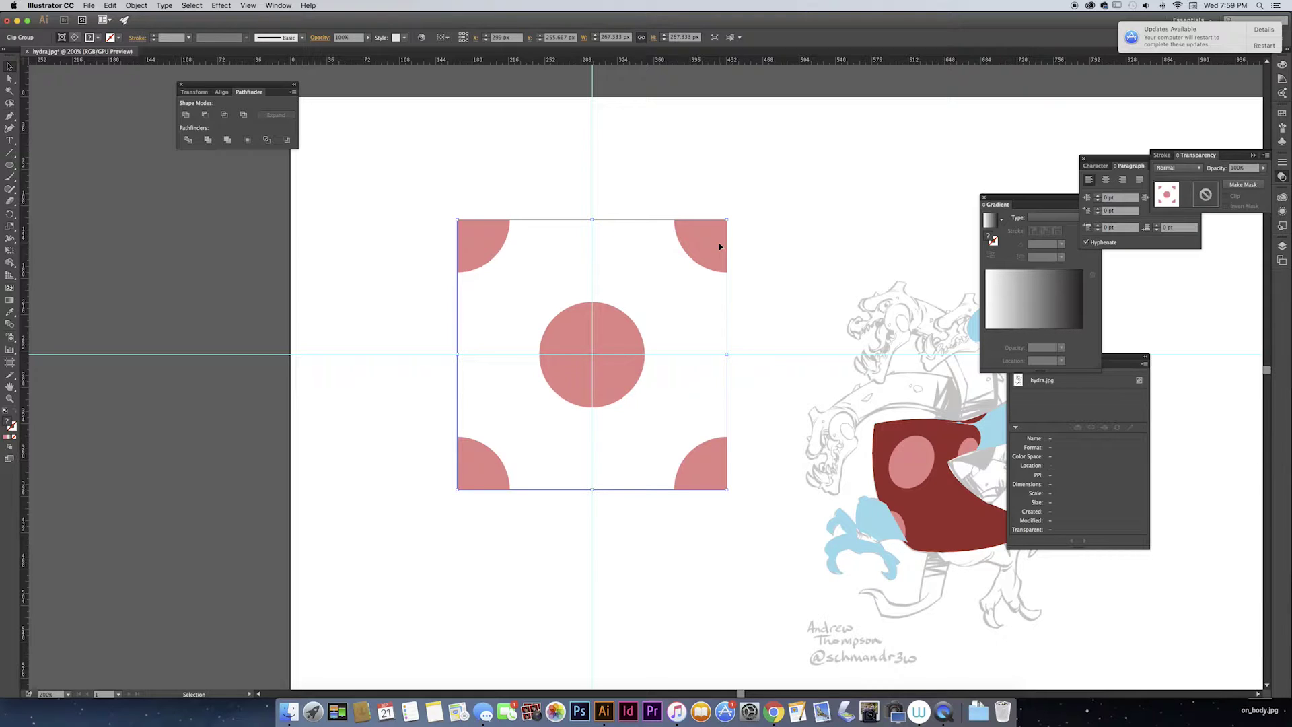
pyautogui.press('super+b')
pyautogui.click(12, 430)
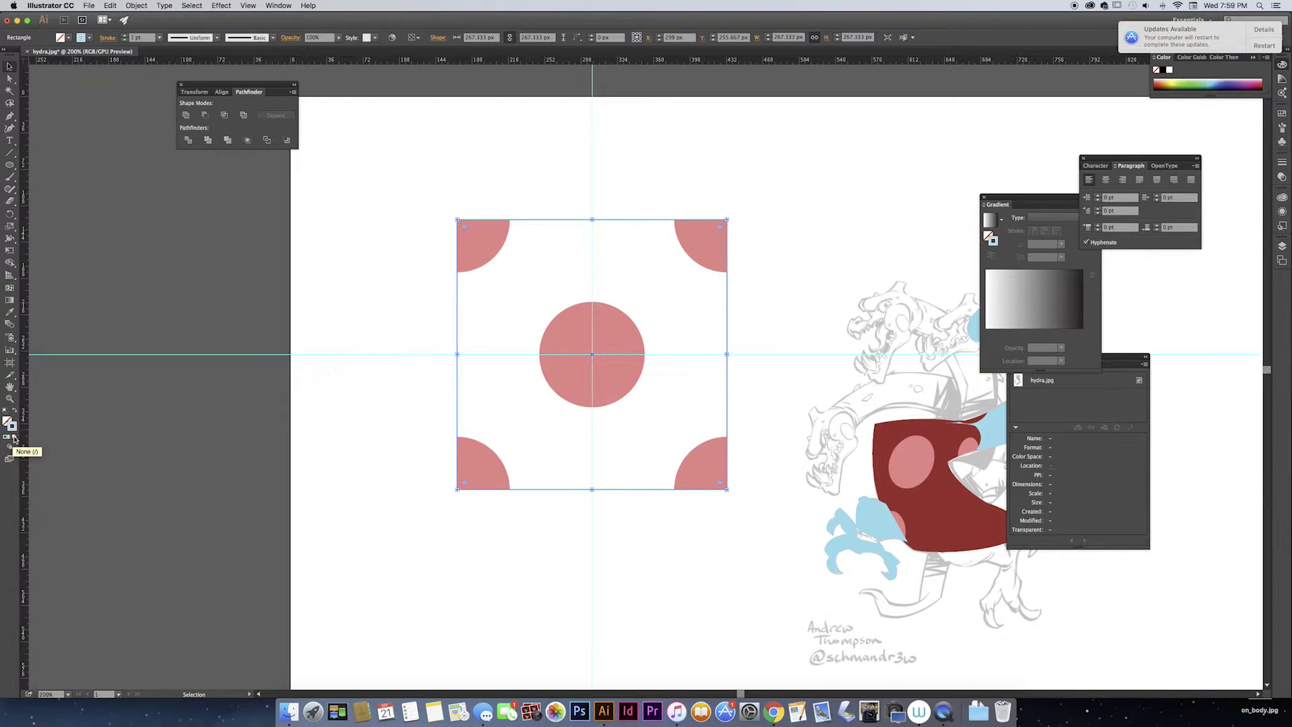
pyautogui.click(13, 439)
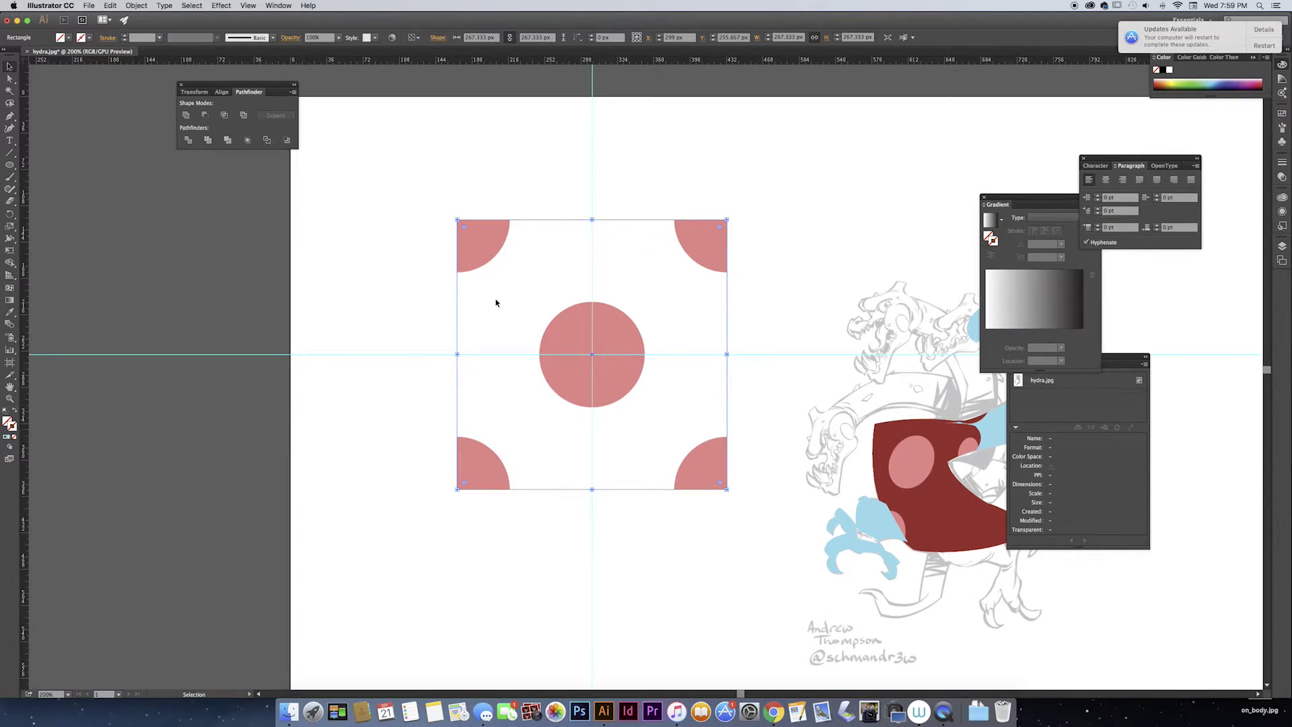
pyautogui.click(787, 287)
# Select the clipped circles with their backing square and add them to the swatches as a pattern, then deselect.
pyautogui.scroll(-3, 793, 228)
pyautogui.scroll(3, 784, 256)
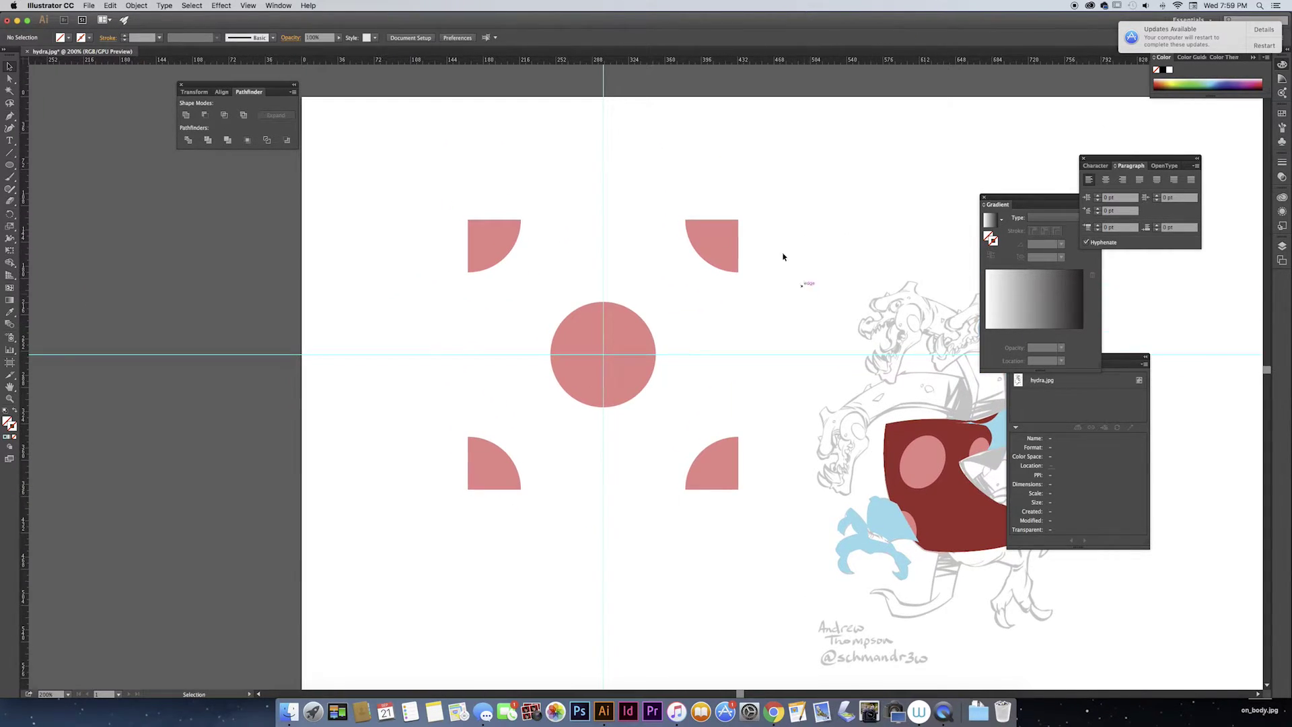
pyautogui.moveTo(778, 187); pyautogui.dragTo(410, 553)
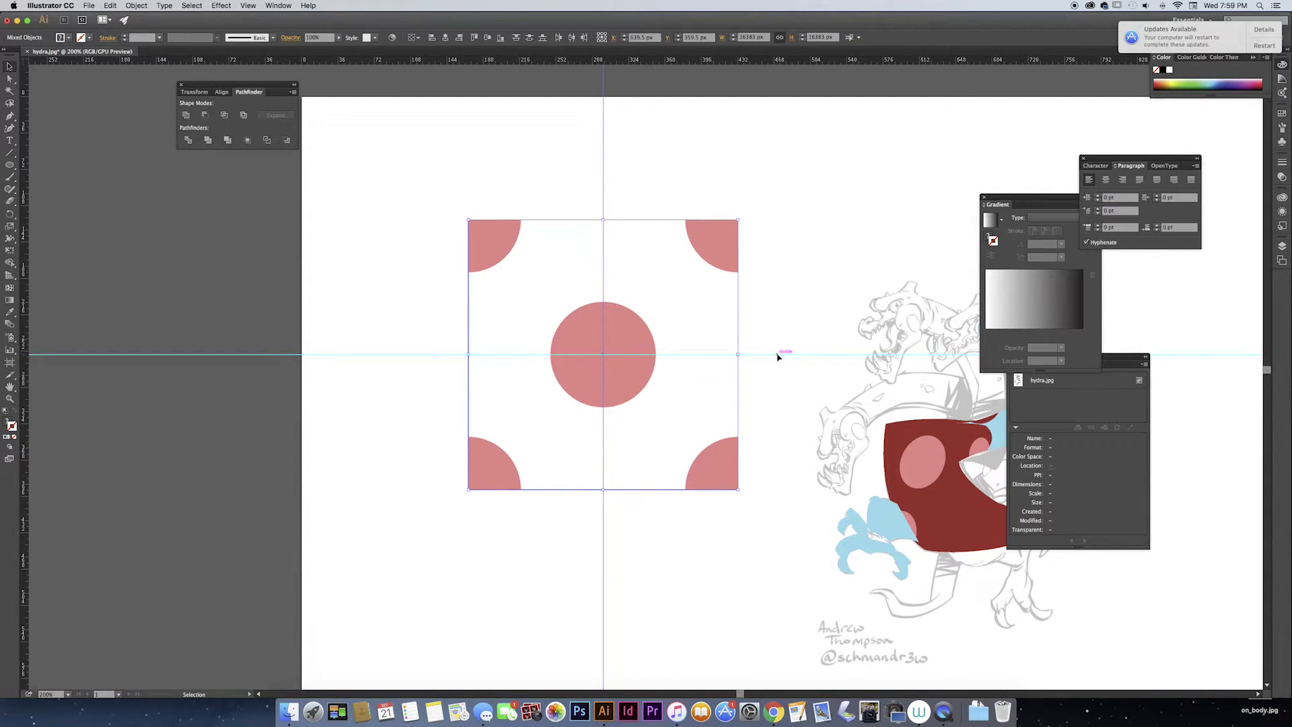
pyautogui.click(1282, 113)
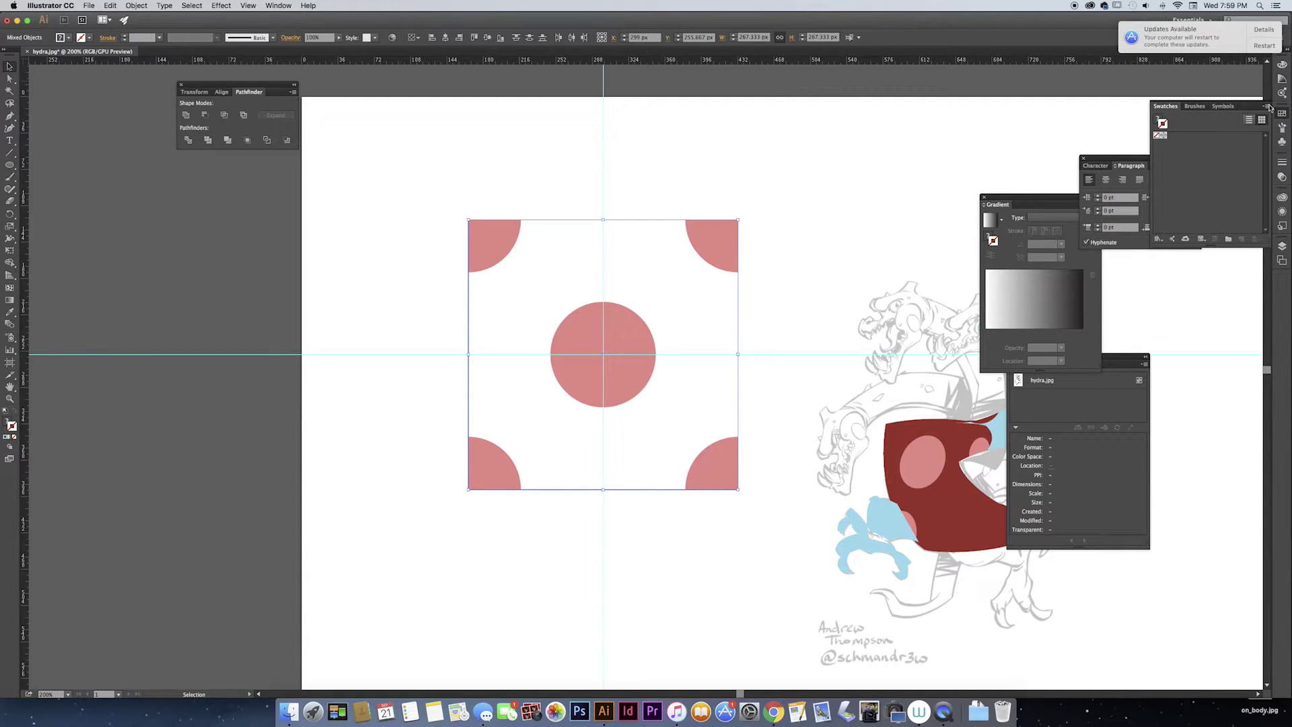
pyautogui.click(278, 6)
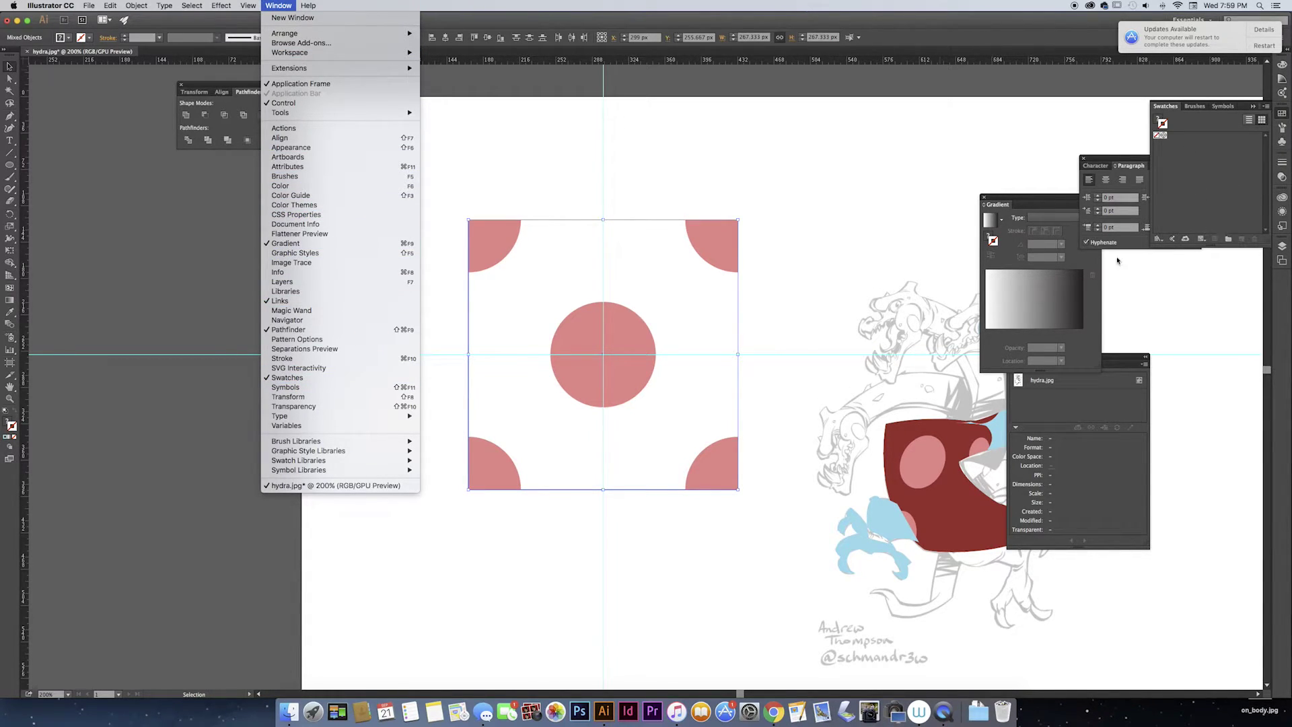
pyautogui.click(912, 266)
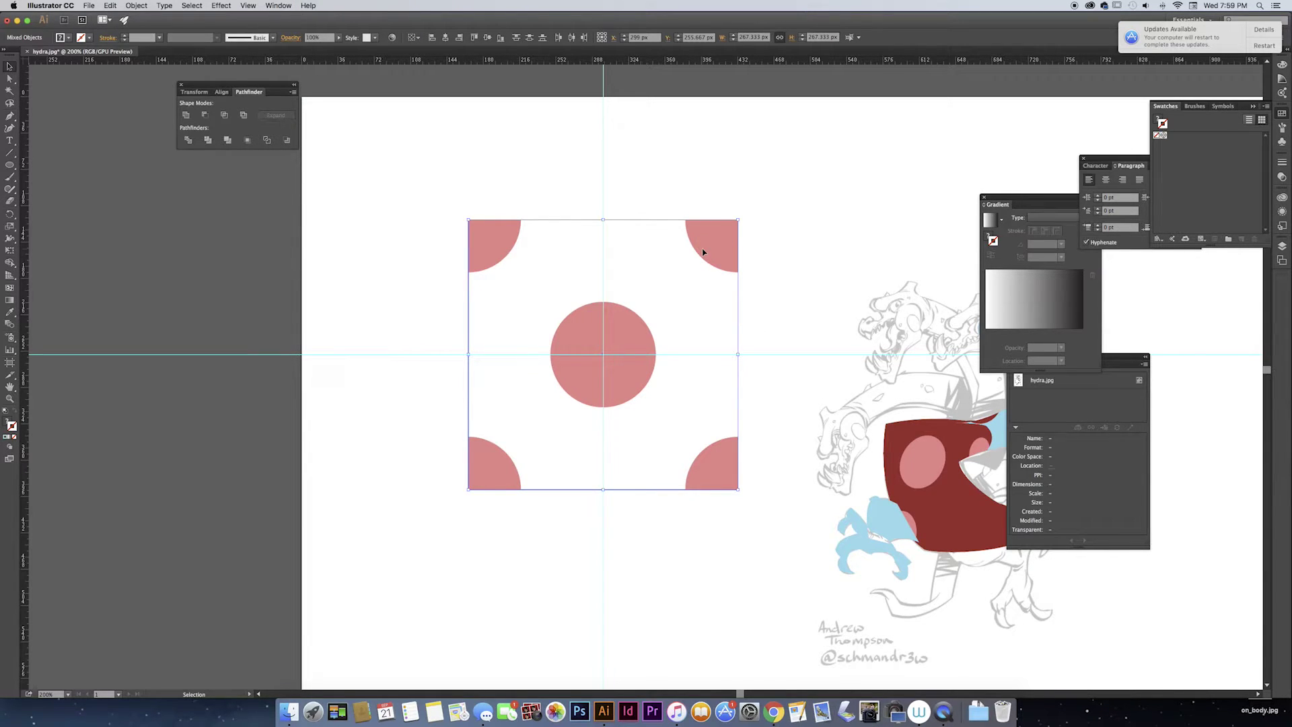
pyautogui.moveTo(703, 247); pyautogui.dragTo(1169, 139)
pyautogui.click(863, 334)
# Draw a circle about 673 px in diameter beside the hydra, overlapping the artboard's right edge.
pyautogui.press('super+minus')
pyautogui.press('super+minus')
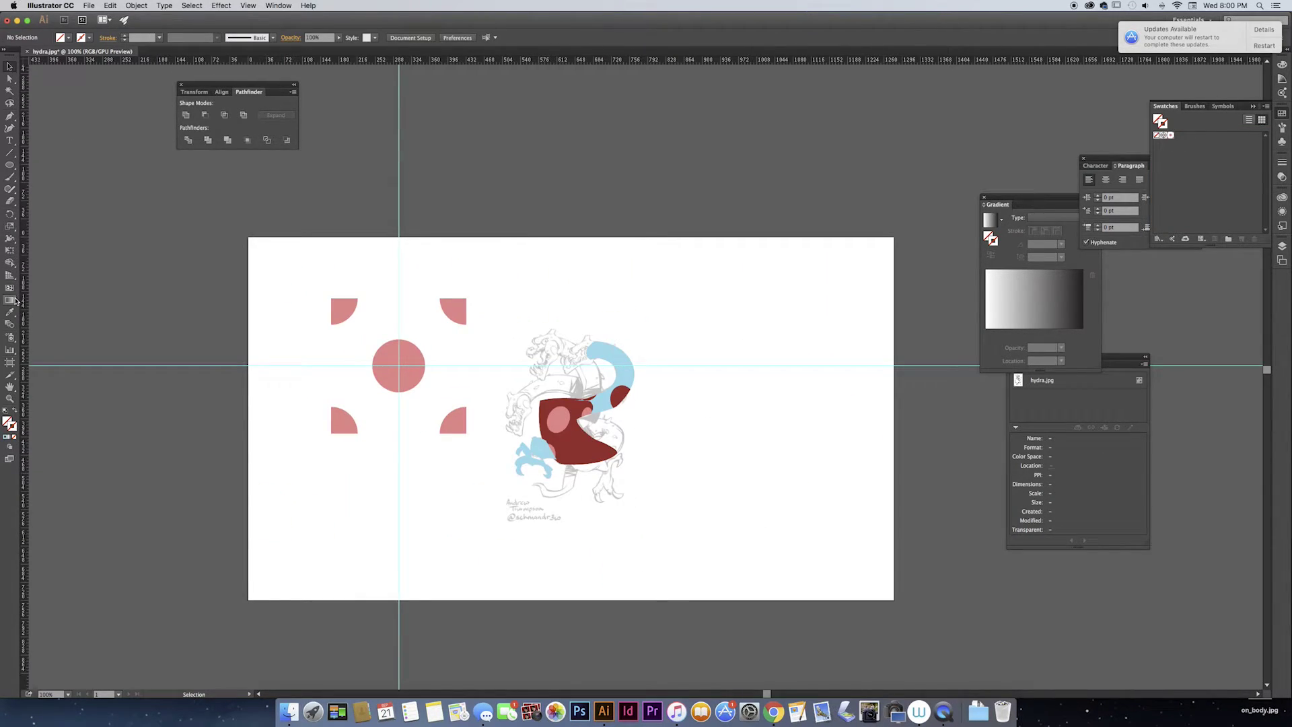
pyautogui.click(9, 164)
pyautogui.moveTo(659, 271); pyautogui.dragTo(973, 577)
pyautogui.press('v')
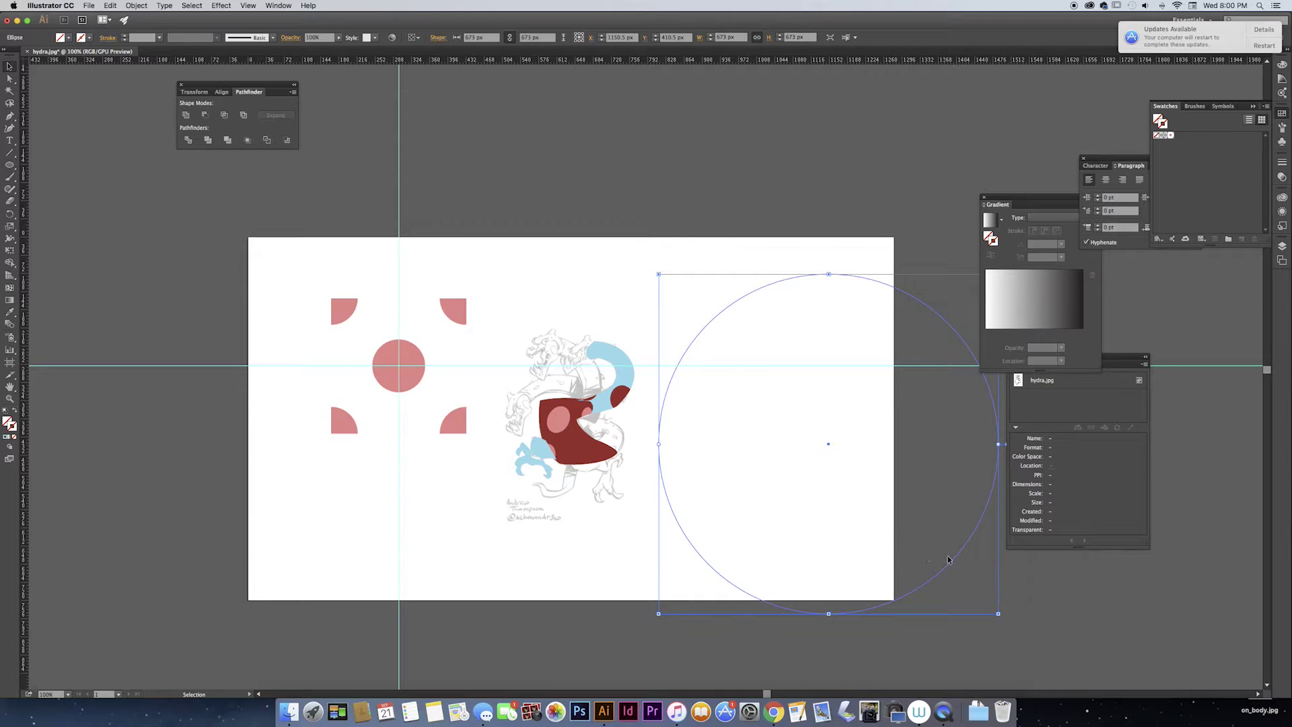
# Fill the large circle with the new dot pattern swatch and move it slightly up and to the left.
pyautogui.click(1171, 134)
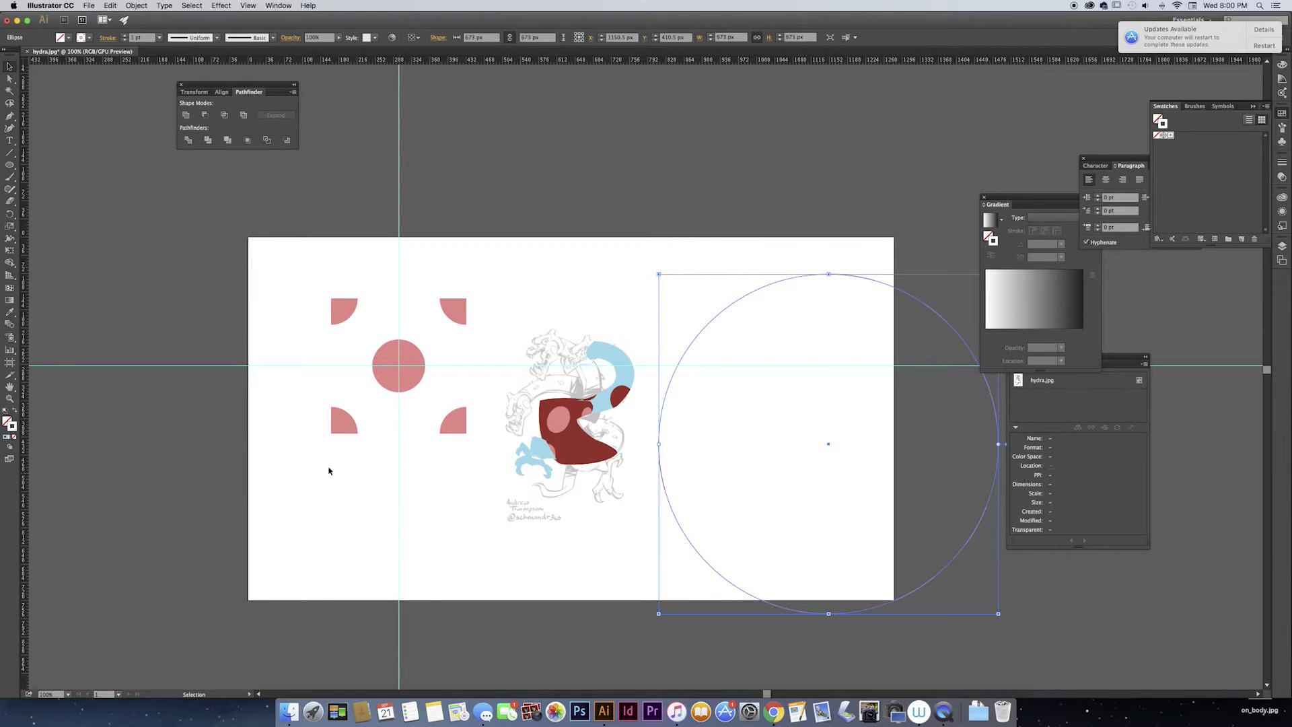
pyautogui.click(14, 414)
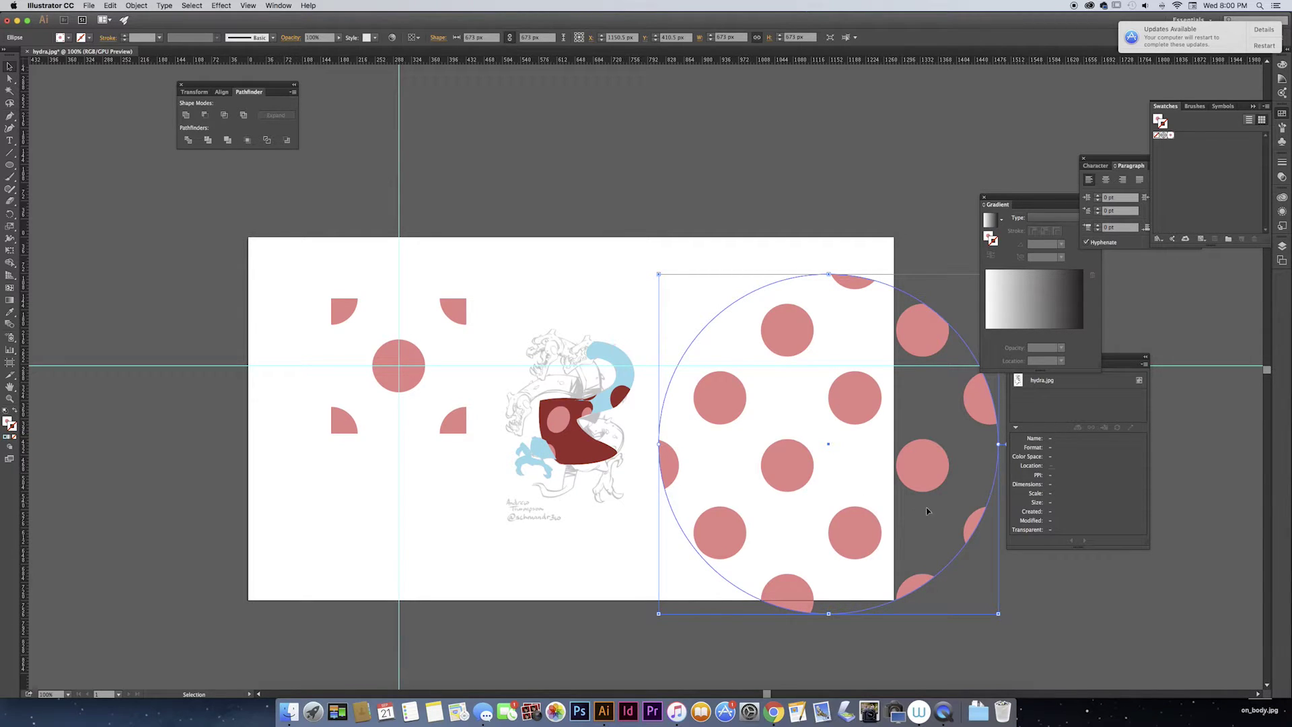
pyautogui.hscroll(5, 753, 525)
pyautogui.scroll(3, 727, 531)
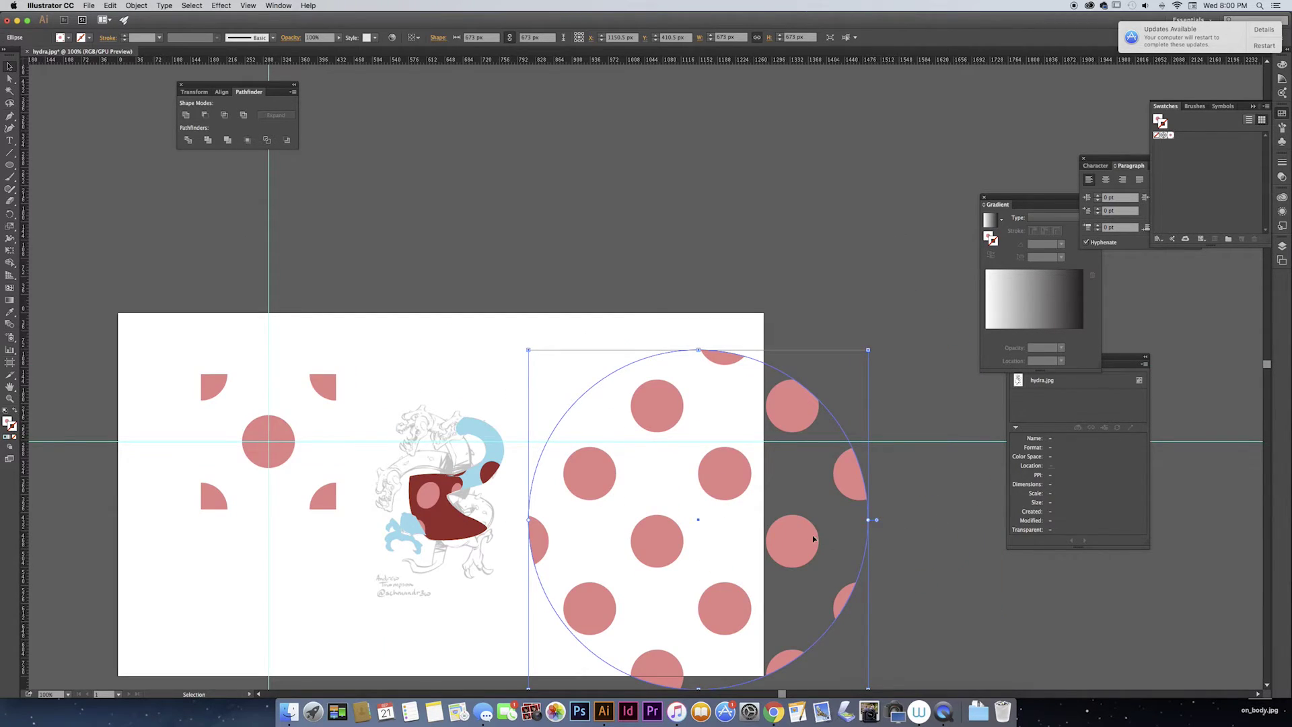
pyautogui.scroll(-3, 714, 482)
pyautogui.hscroll(1, 715, 482)
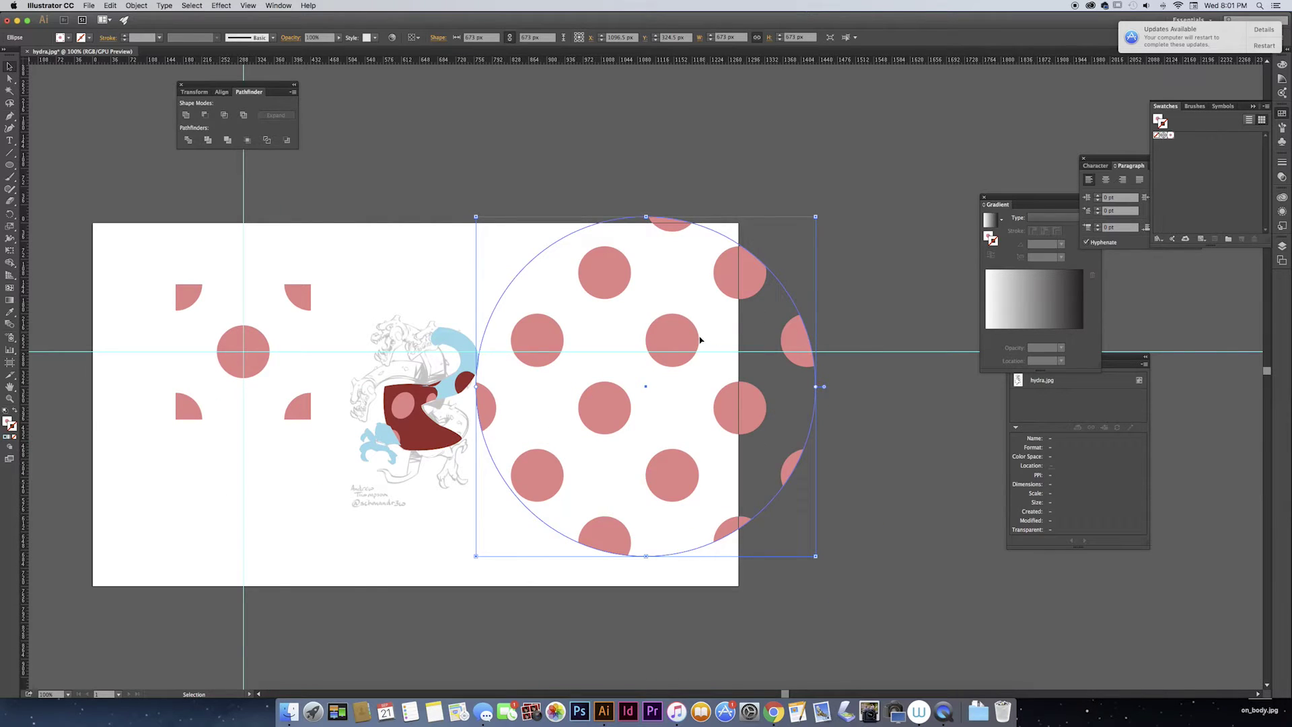